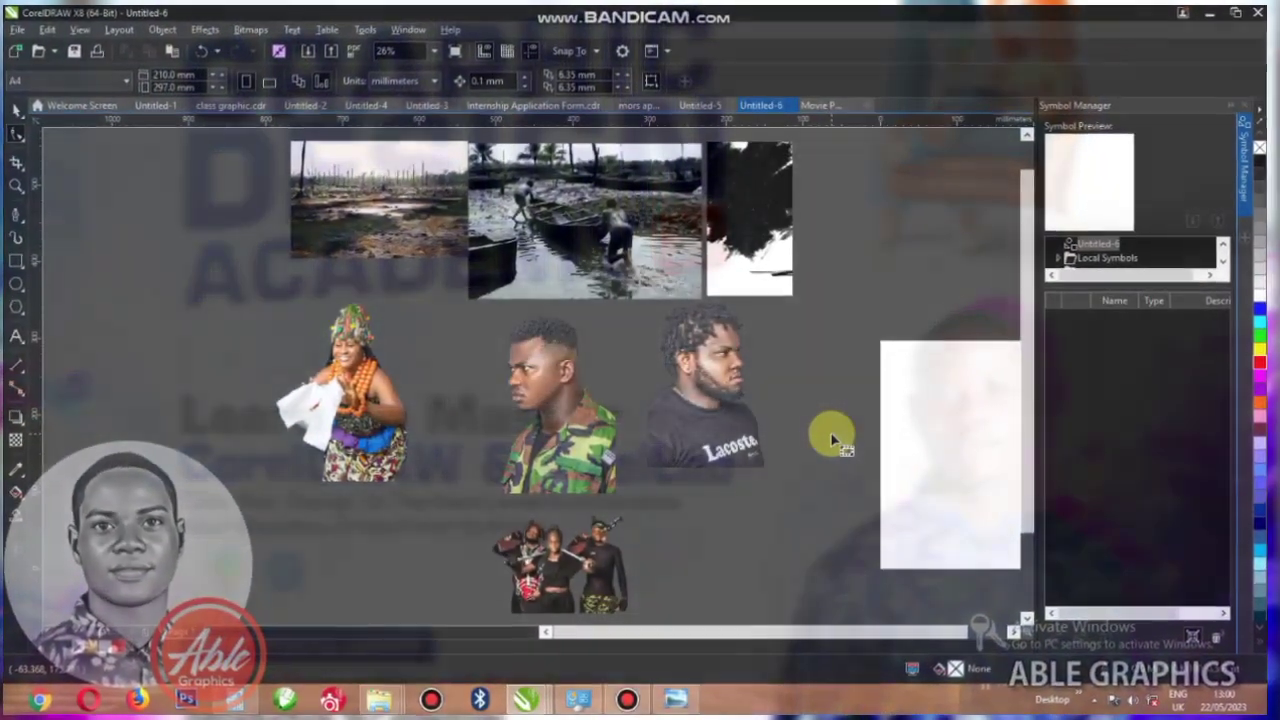
- Switch the document units to inches and set the page size to 8 by 8 inches
key(ctrl+space)
scroll(646, 345, down, 2)
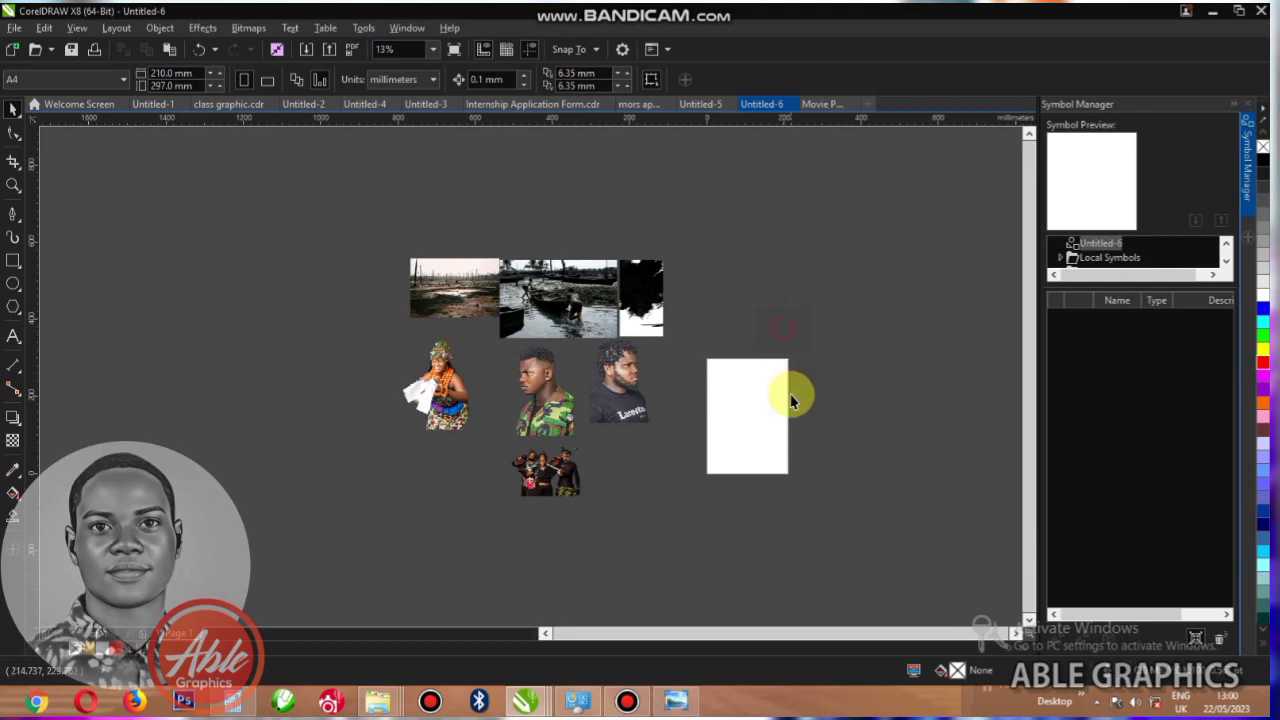
scroll(794, 391, up, 4)
scroll(623, 403, down, 2)
click(400, 80)
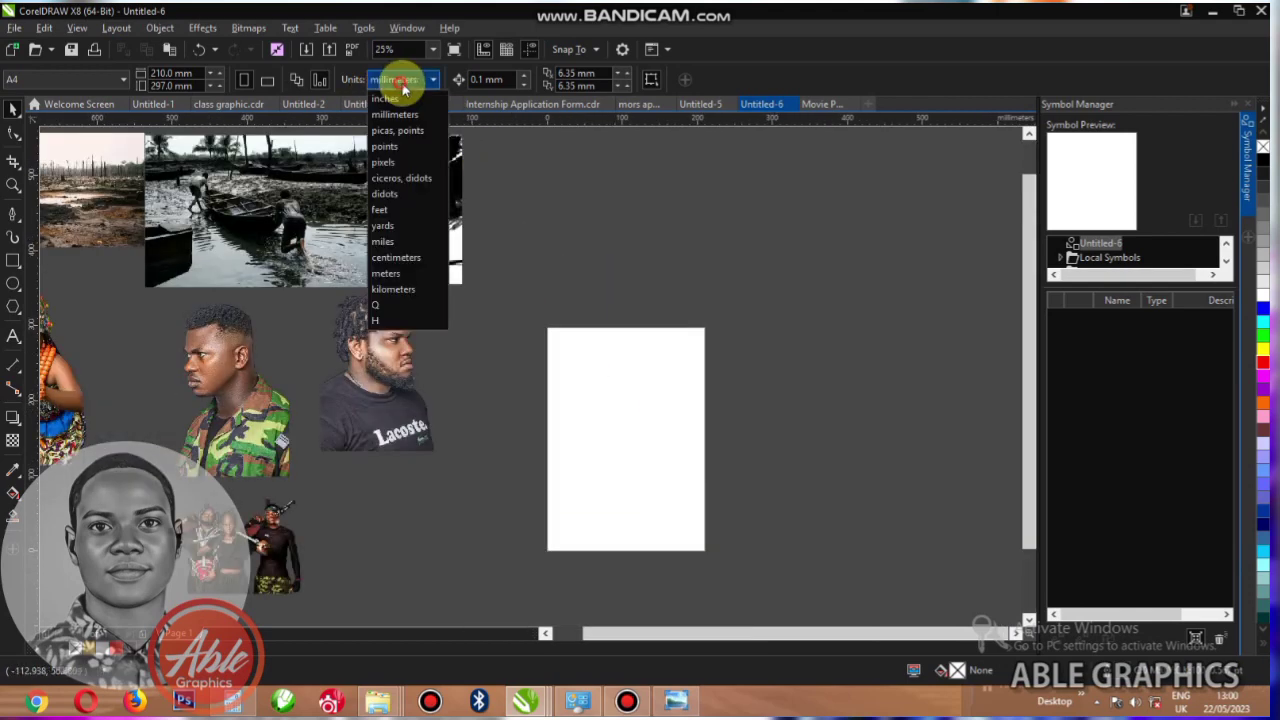
click(390, 97)
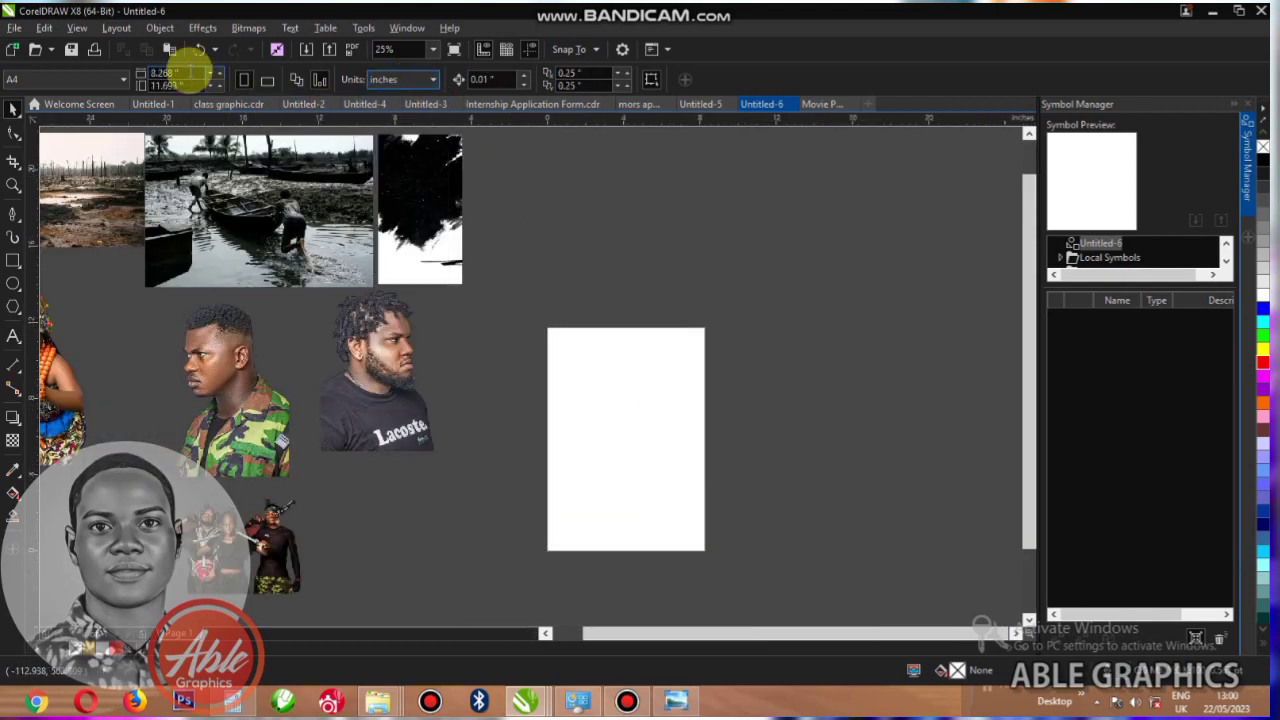
text(8)
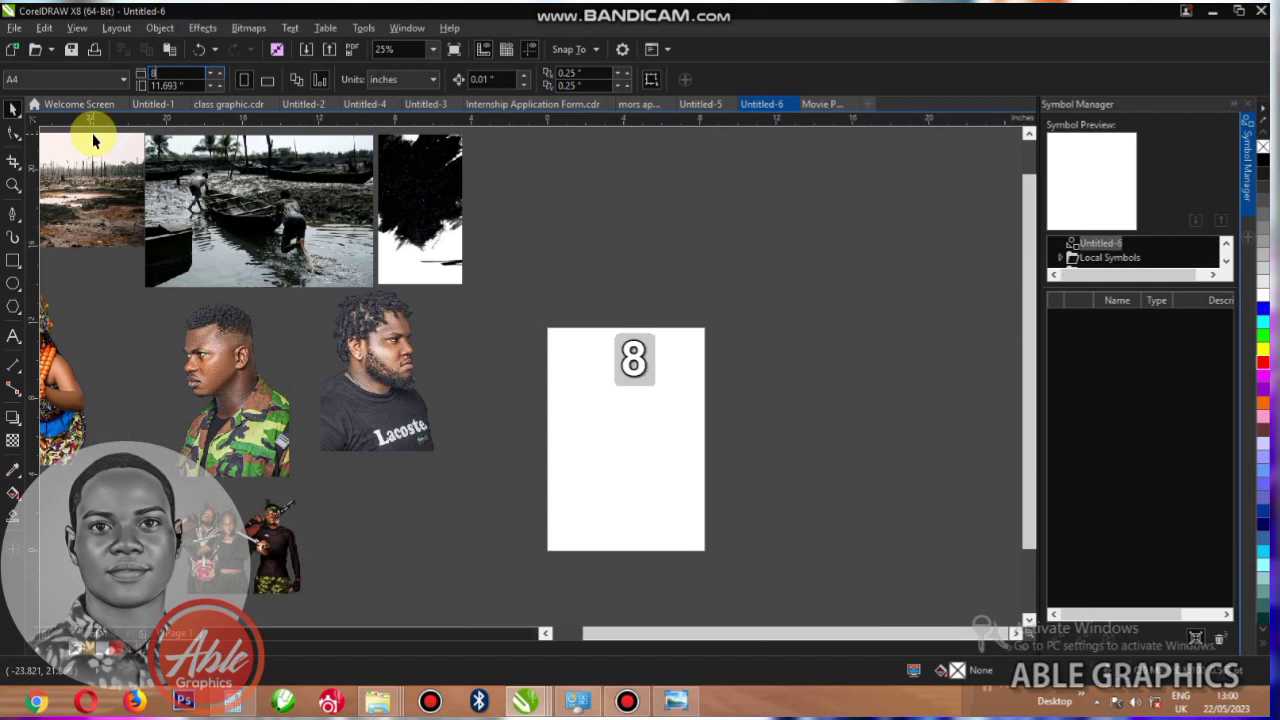
key(Tab)
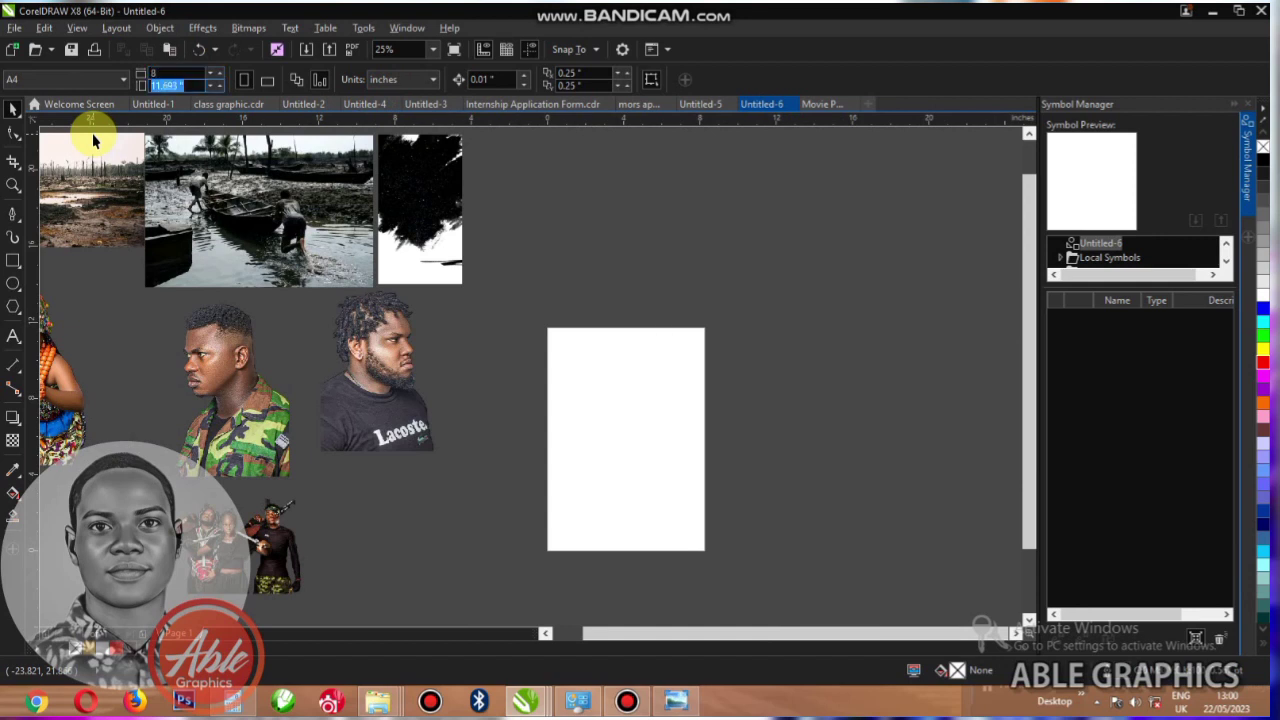
text(8)
key(Return)
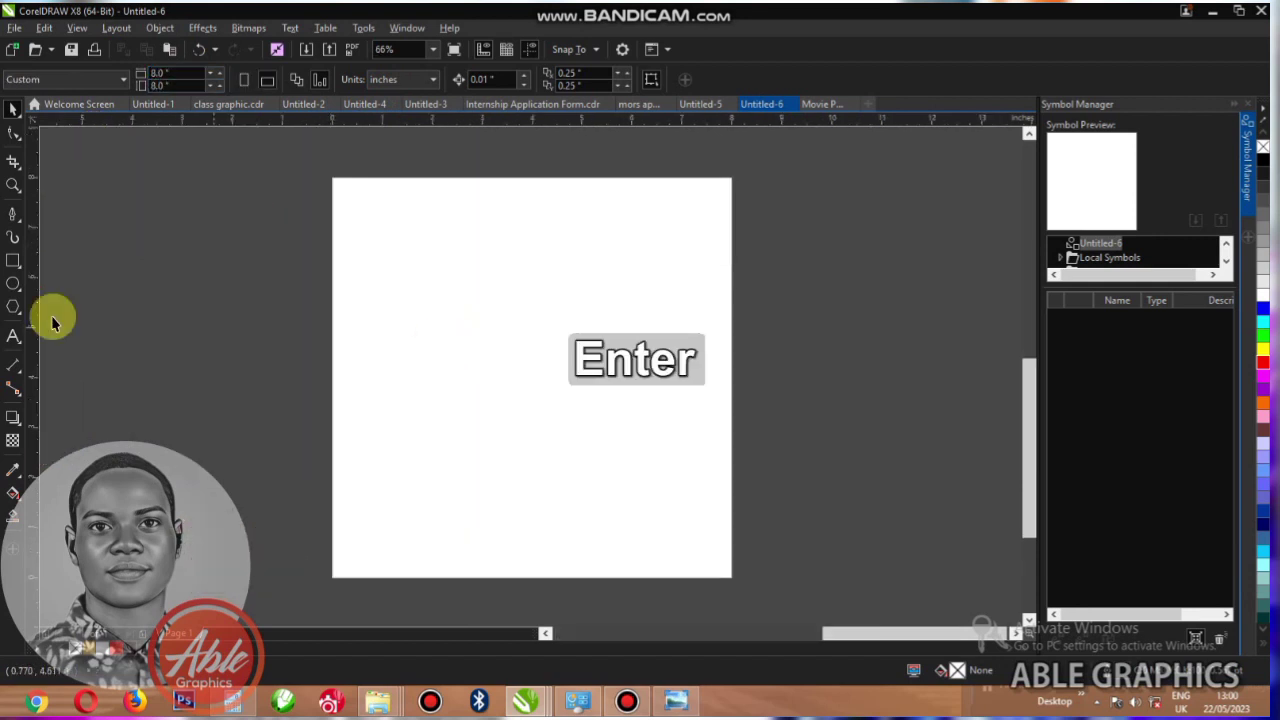
double_click(13, 260)
scroll(530, 330, down, 2)
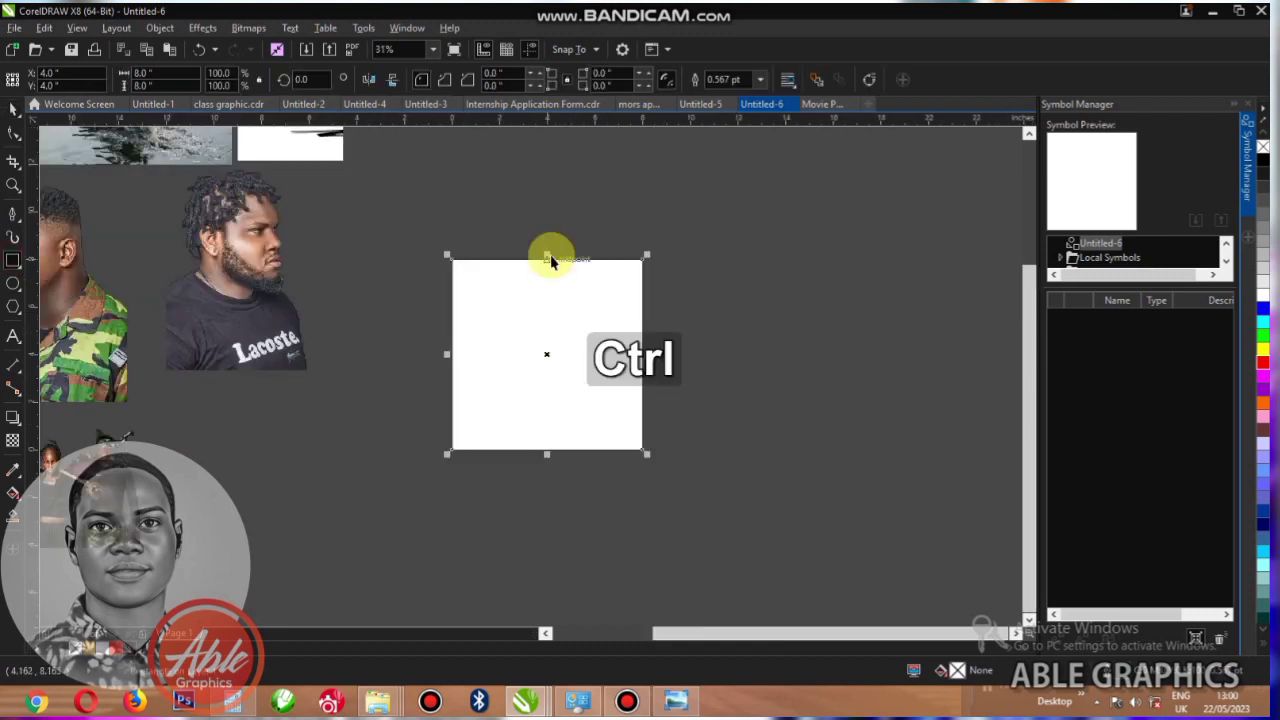
key(ctrl+space)
scroll(578, 290, up, 2)
scroll(527, 300, down, 2)
click(525, 298)
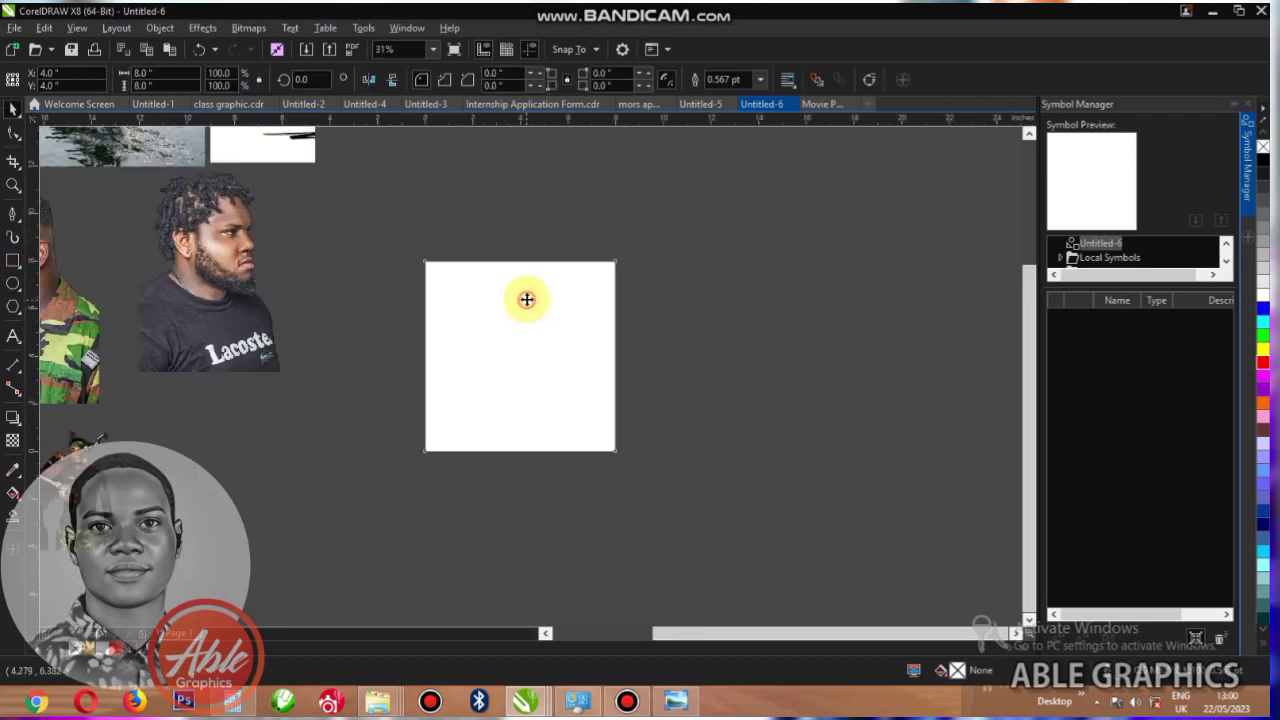
key(Delete)
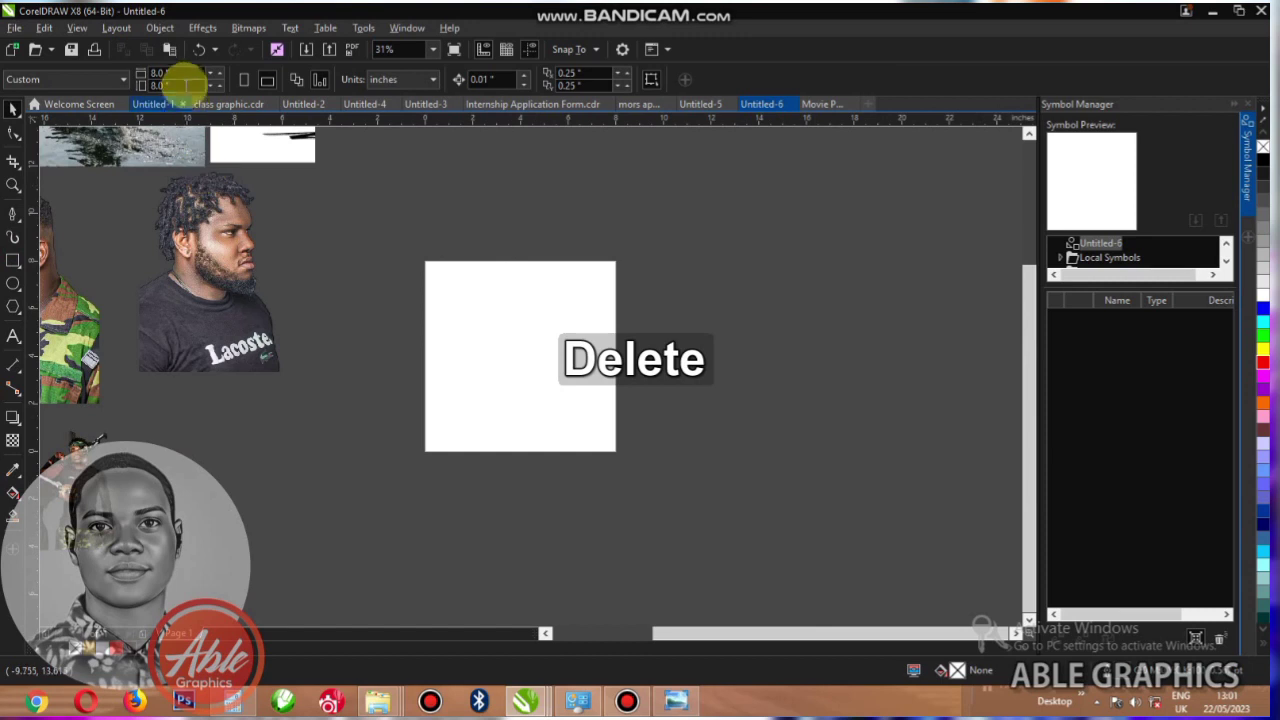
- Set the page height to 11 inches
click(182, 84)
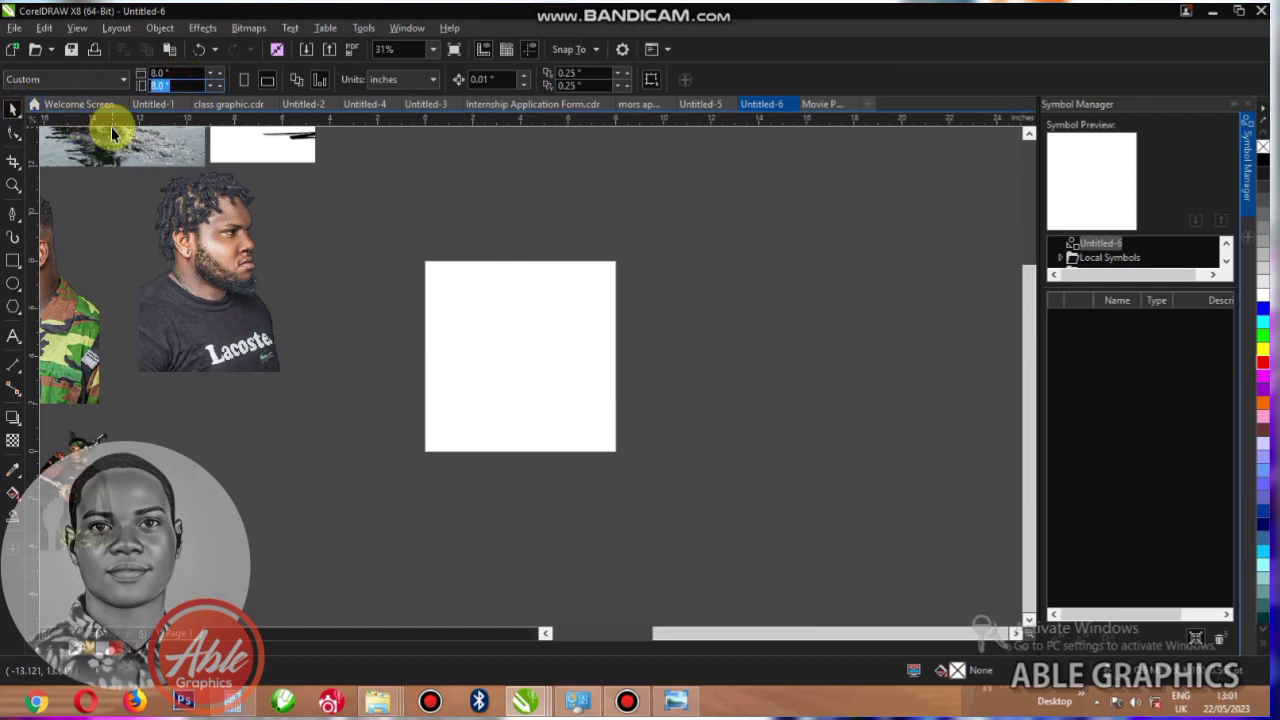
text(11)
key(Return)
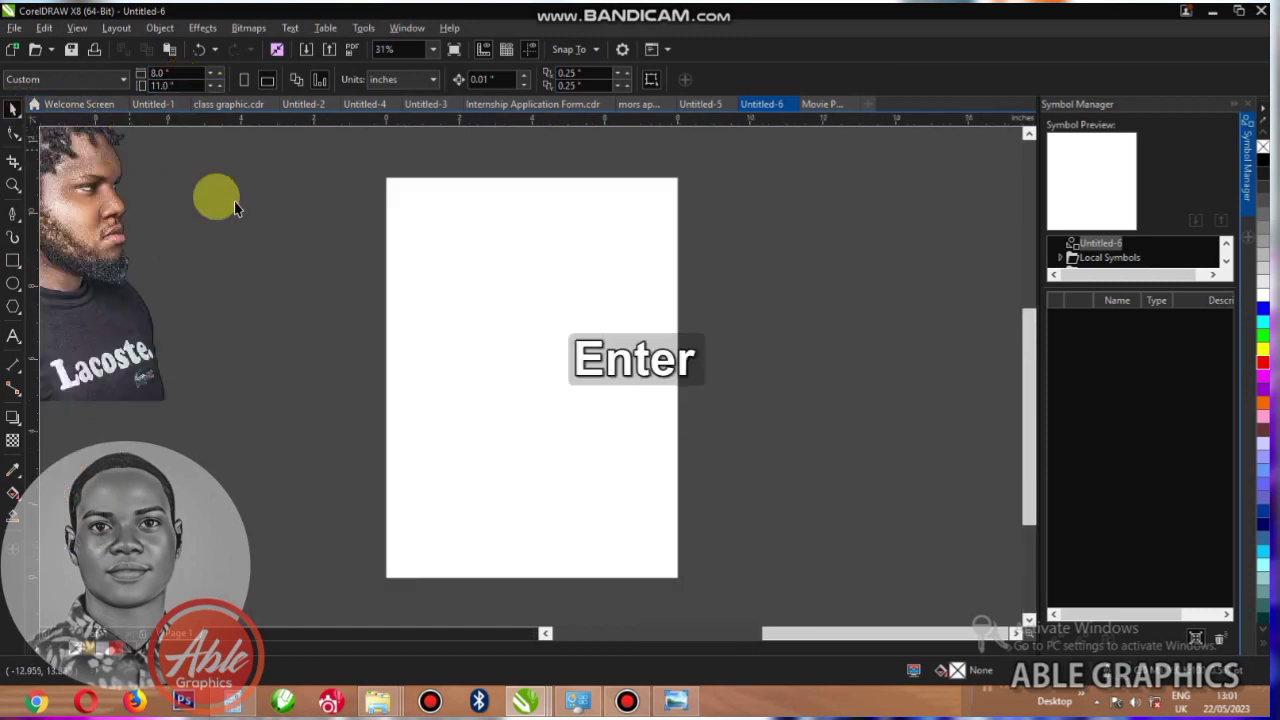
scroll(503, 224, down, 2)
scroll(499, 211, up, 1)
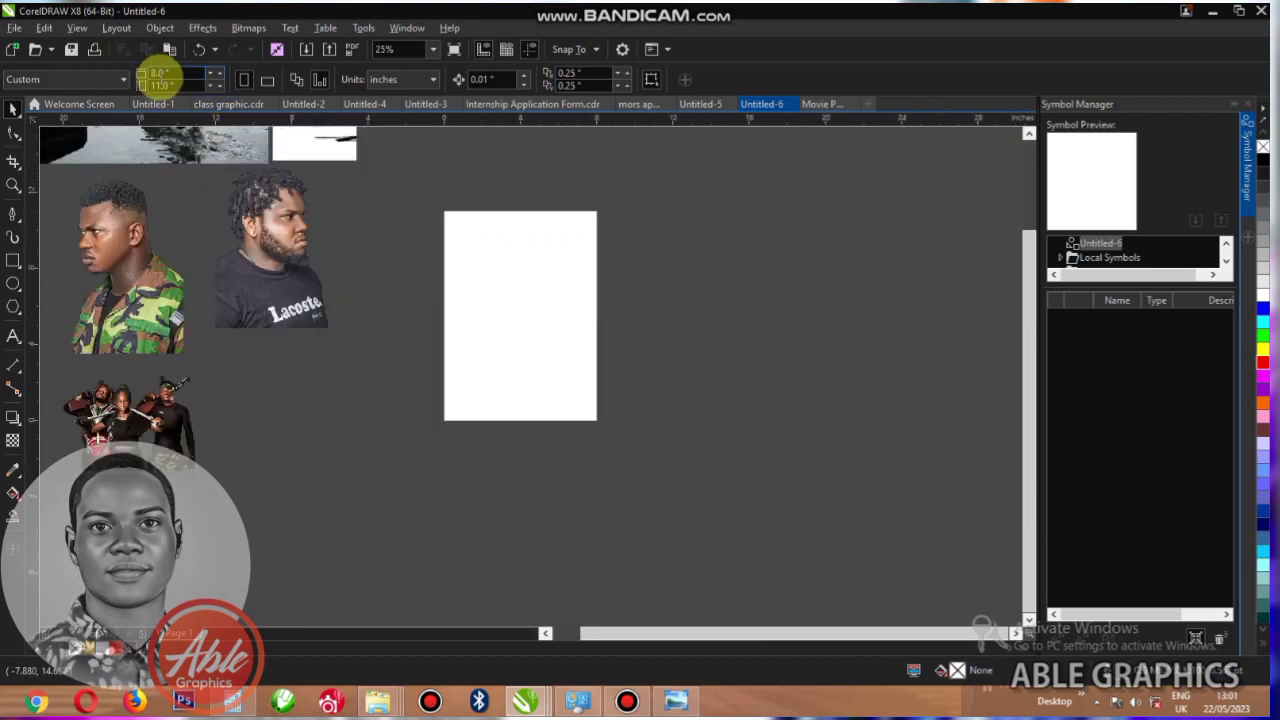
- Create a rectangle covering the whole page and fill it with golden yellow
double_click(12, 262)
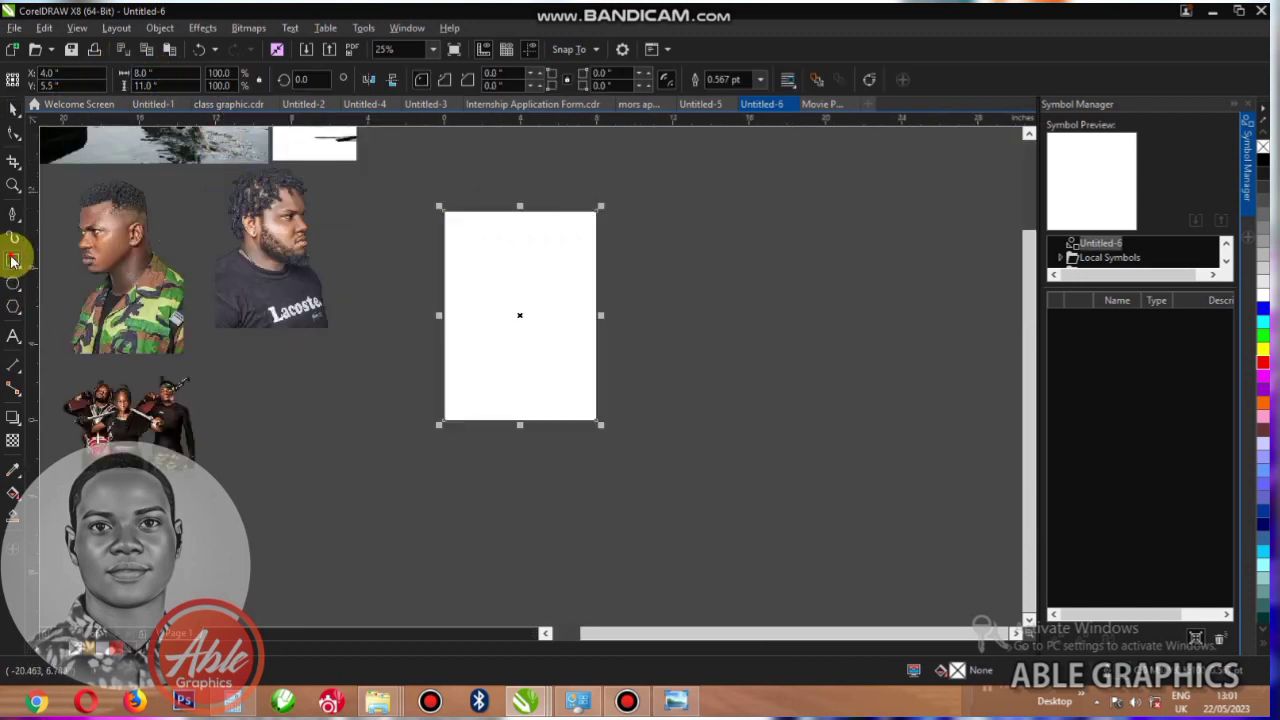
key(ctrl+space)
drag(509, 296, 751, 291)
key(ctrl+z)
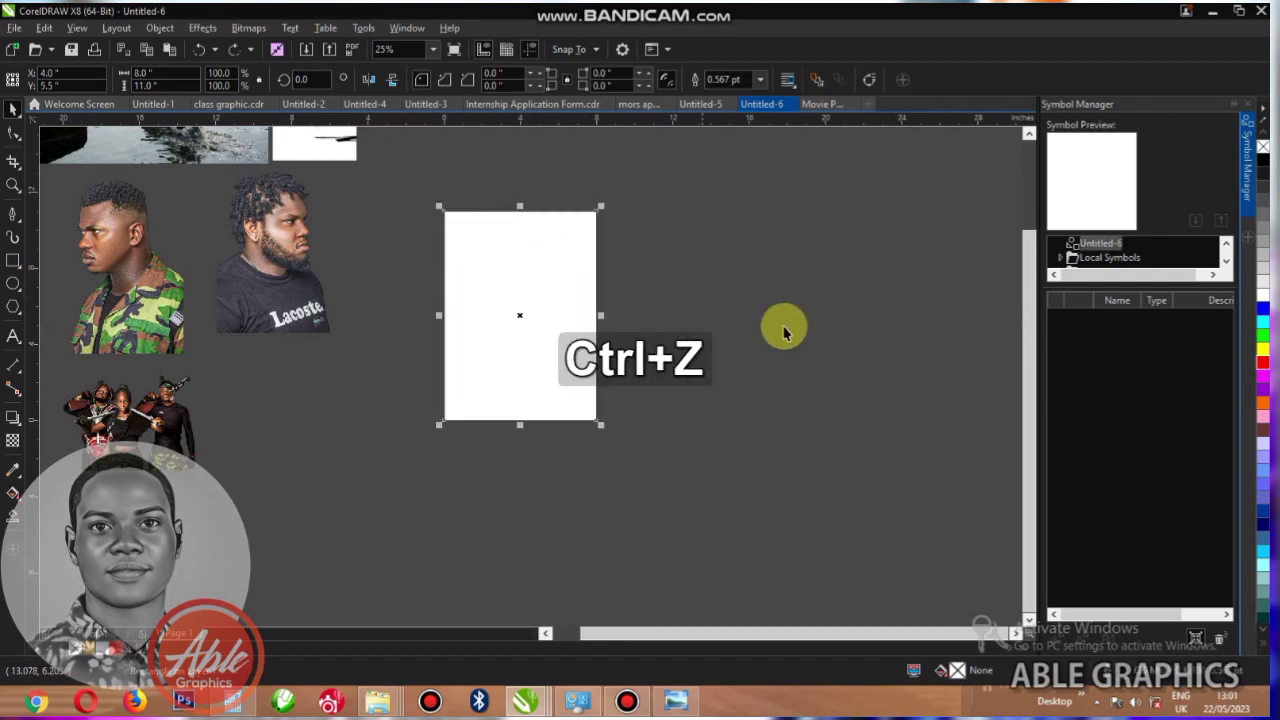
click(1262, 275)
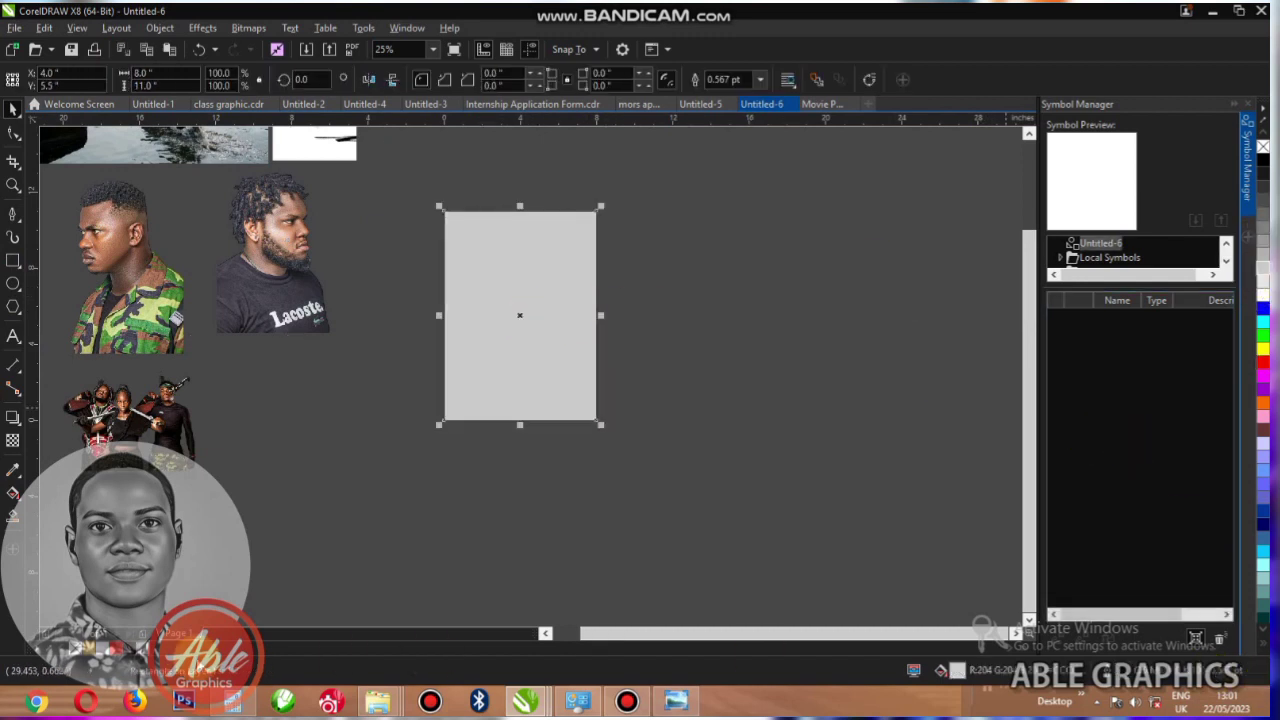
click(91, 649)
click(393, 545)
- Move the photos of the man in the Lacoste shirt and the man in camouflage onto the golden page, facing away from each other
scroll(399, 457, down, 1)
scroll(348, 360, up, 1)
drag(320, 357, 641, 378)
drag(183, 415, 538, 420)
- Convert the Lacoste-shirt man's photo to a 200 dpi RGB Color (24-bit) bitmap with anti-aliasing and a transparent background
scroll(694, 357, up, 1)
scroll(667, 320, up, 1)
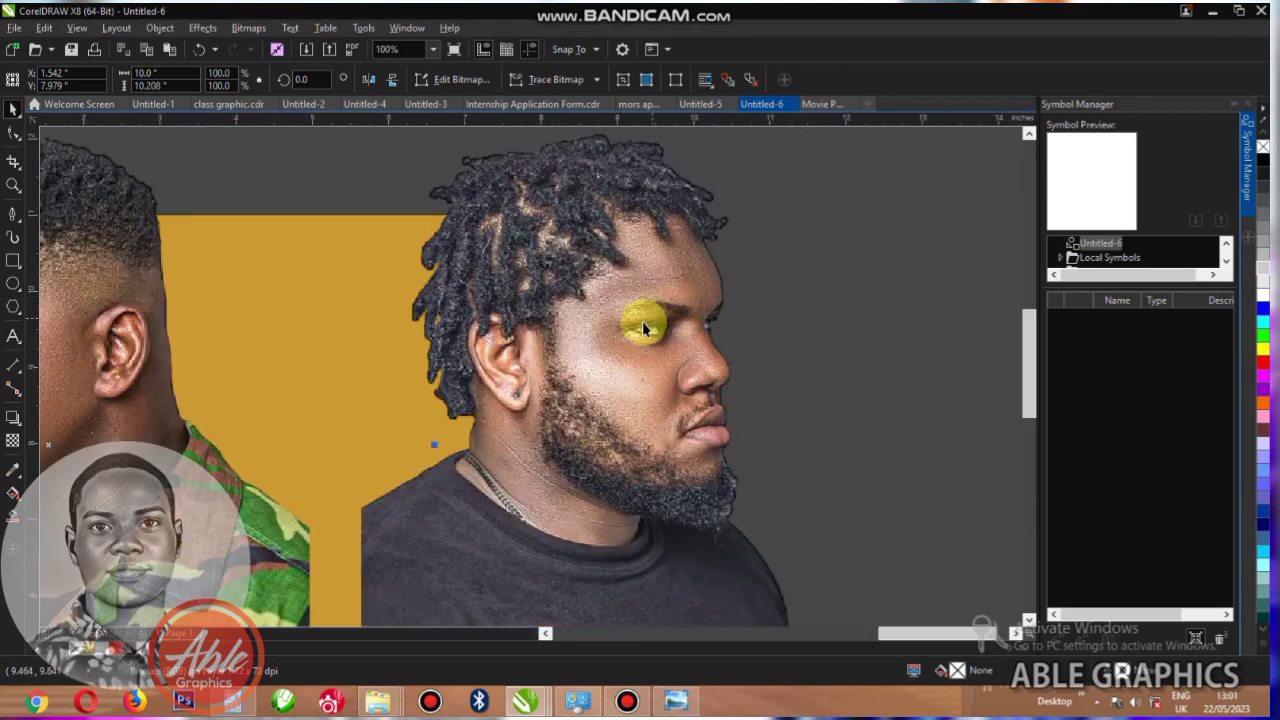
scroll(650, 265, up, 1)
click(250, 27)
click(285, 46)
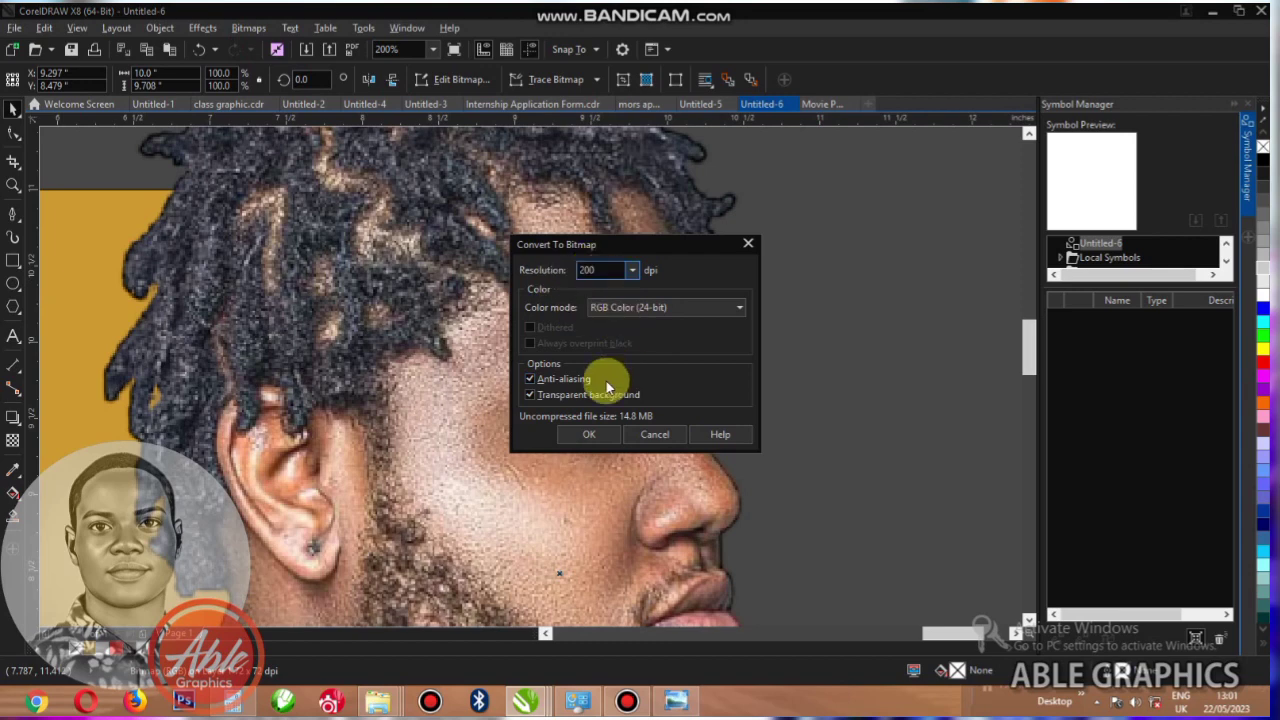
click(596, 434)
scroll(449, 333, down, 1)
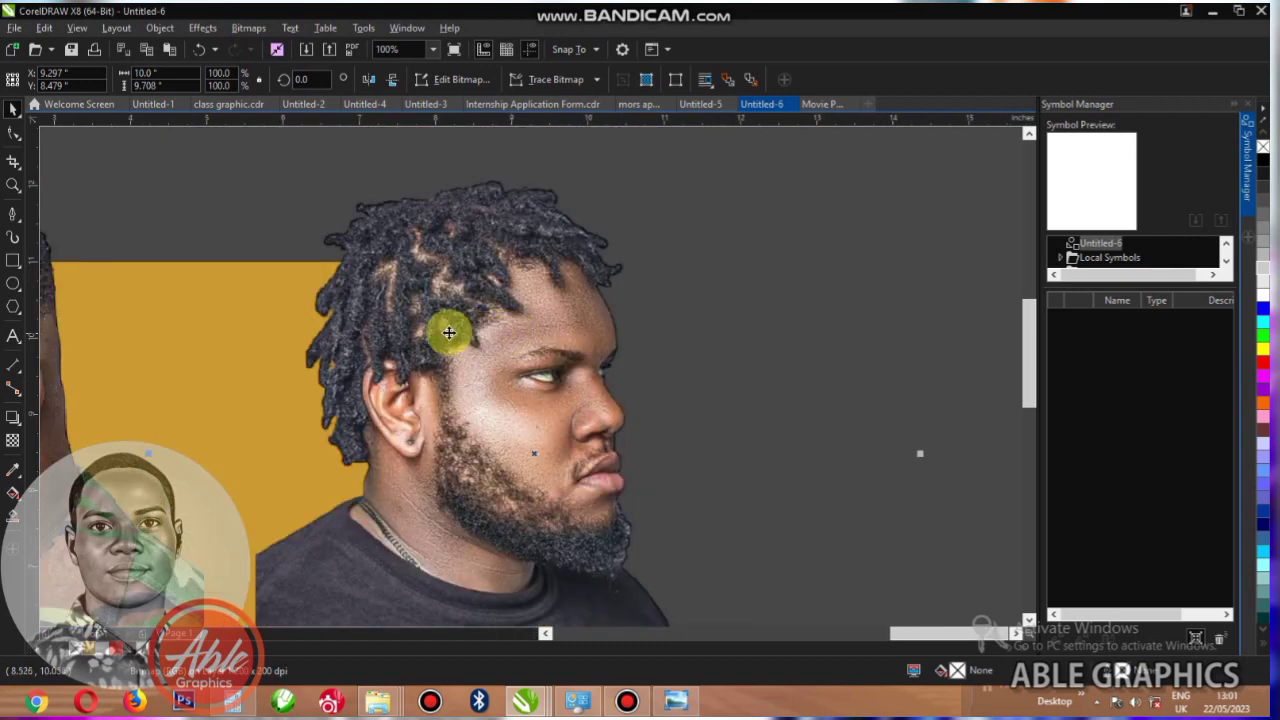
- Open the Lacoste-shirt man's photo in the Image Adjustment Lab and set temperature to 6,111 and tint to -12
click(248, 28)
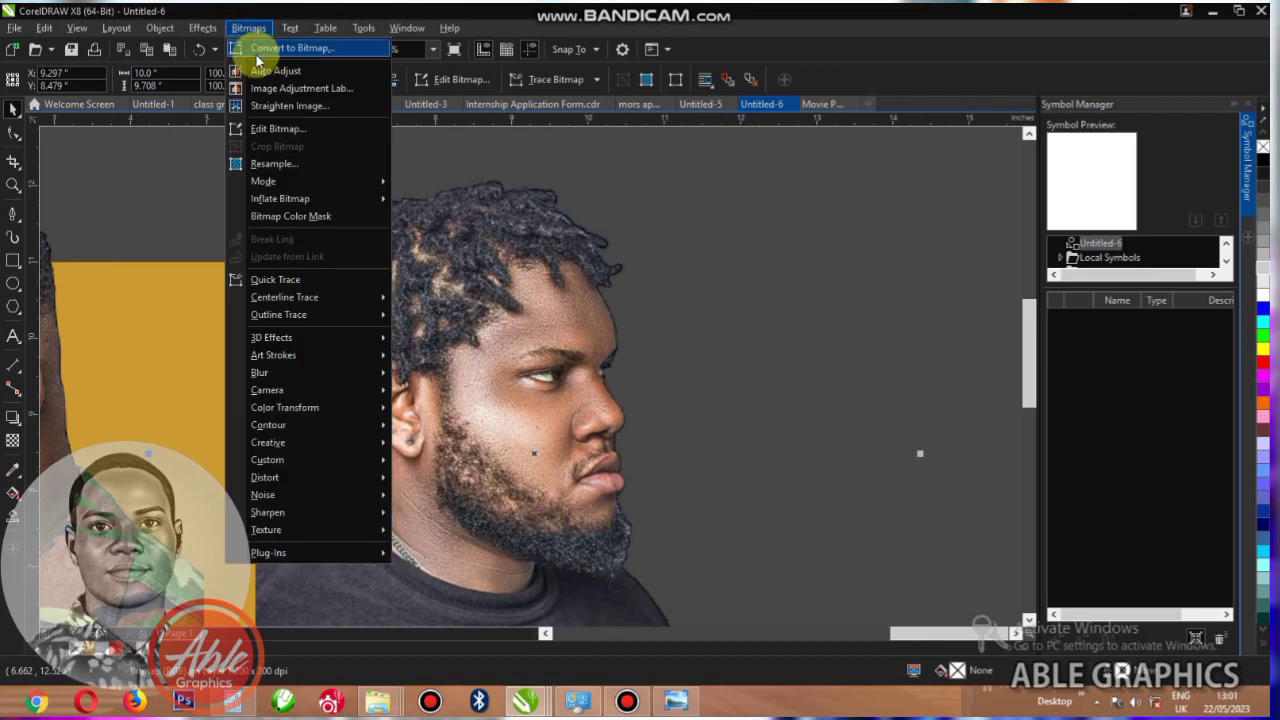
click(257, 67)
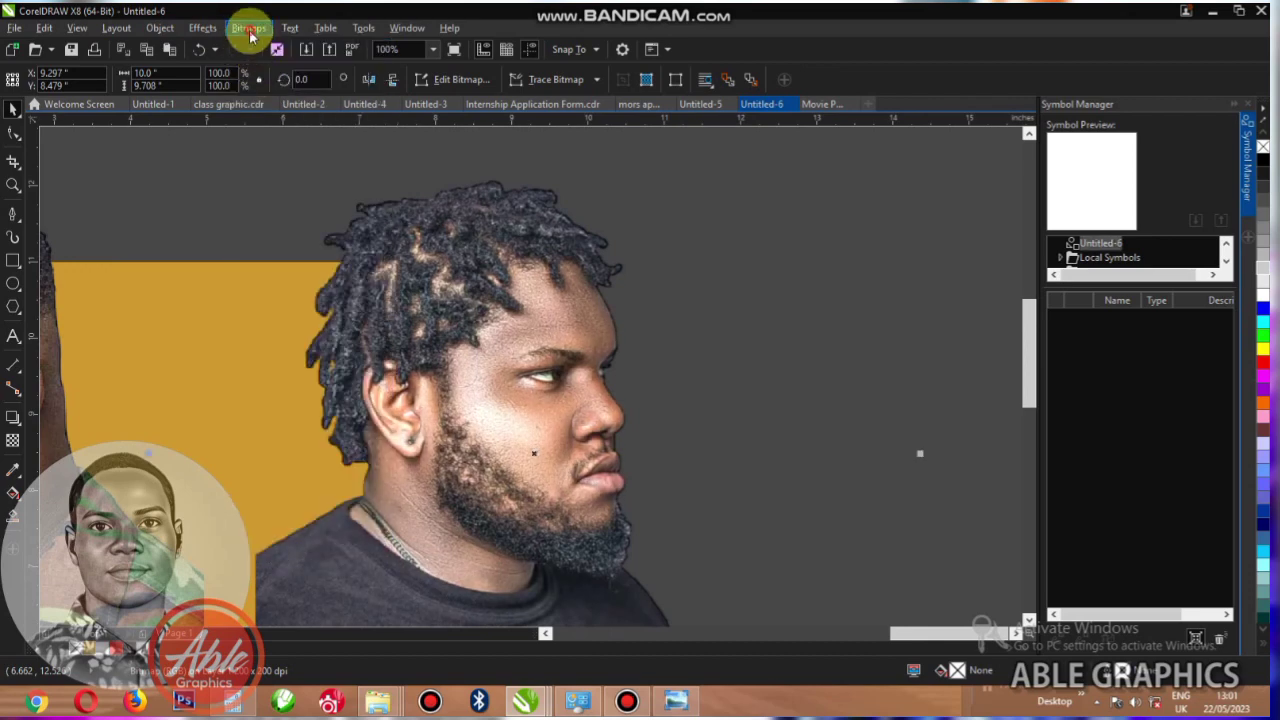
click(250, 30)
click(262, 88)
click(812, 205)
click(824, 177)
scroll(430, 326, up, 3)
drag(356, 334, 434, 331)
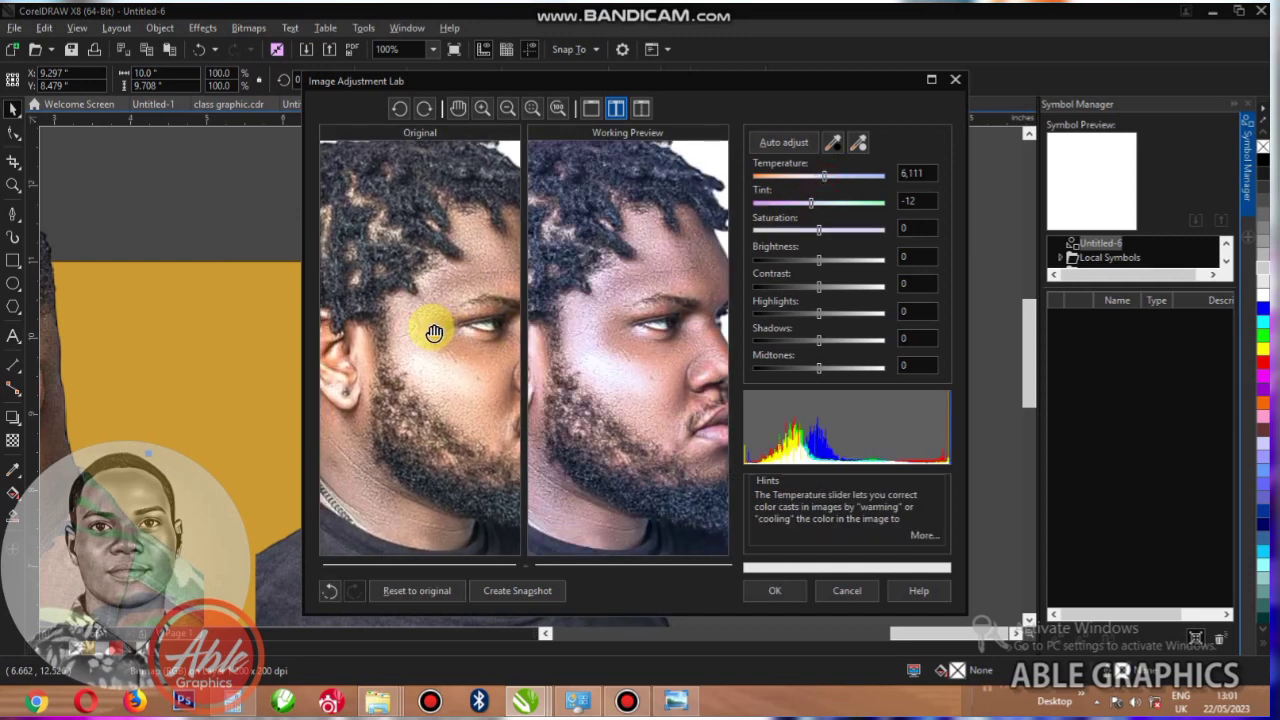
- Set the photo's saturation to -44, brightness 8, contrast 15, highlights -24, shadows -4 and midtones 22, and apply the adjustments
click(804, 232)
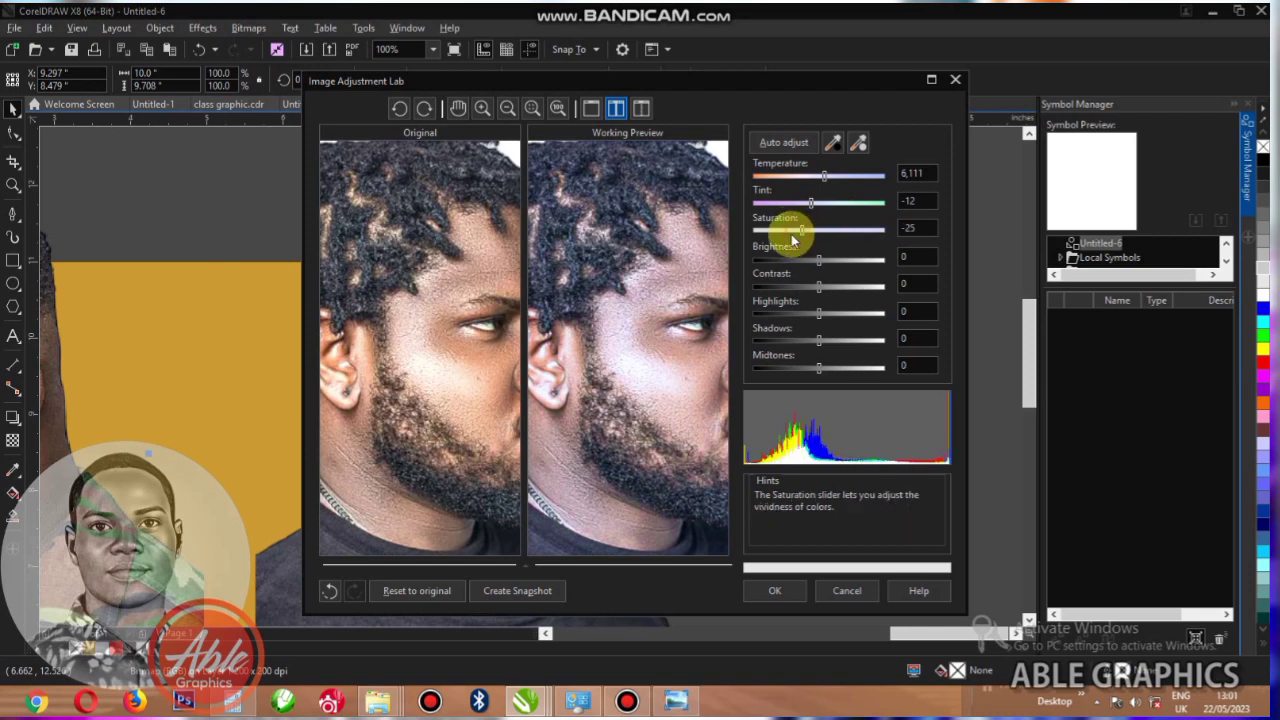
click(829, 288)
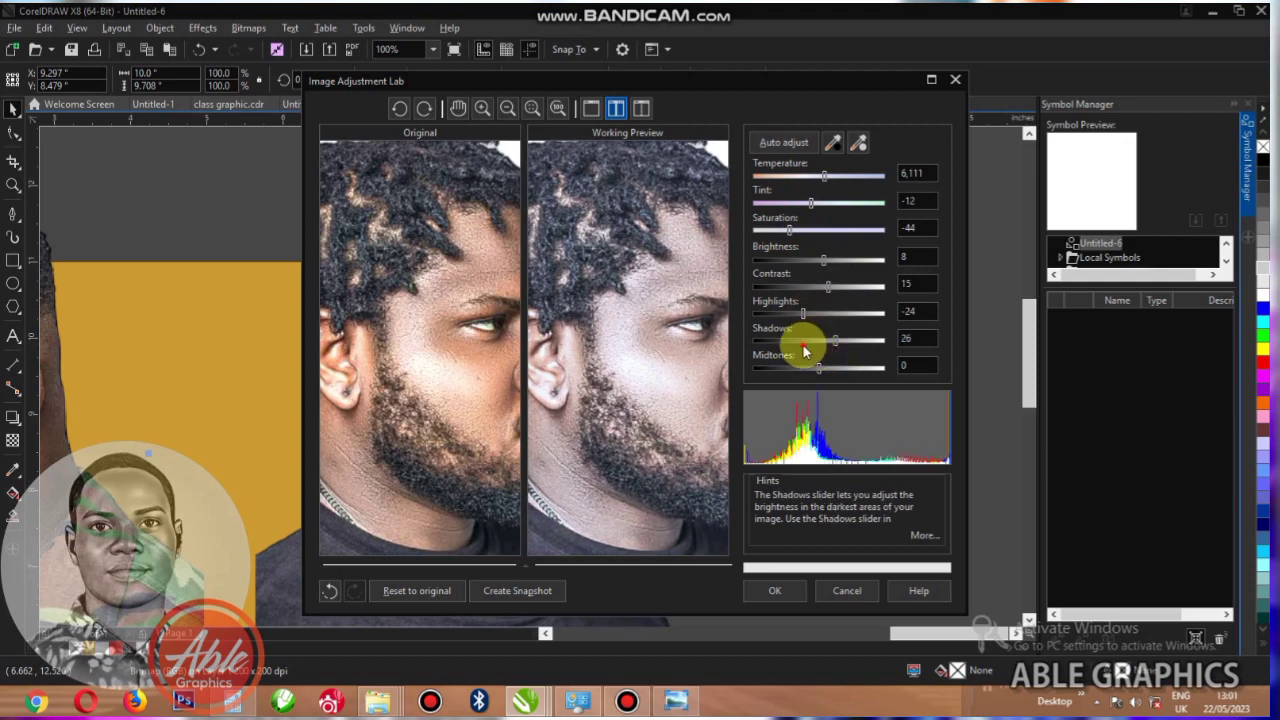
drag(822, 370, 834, 367)
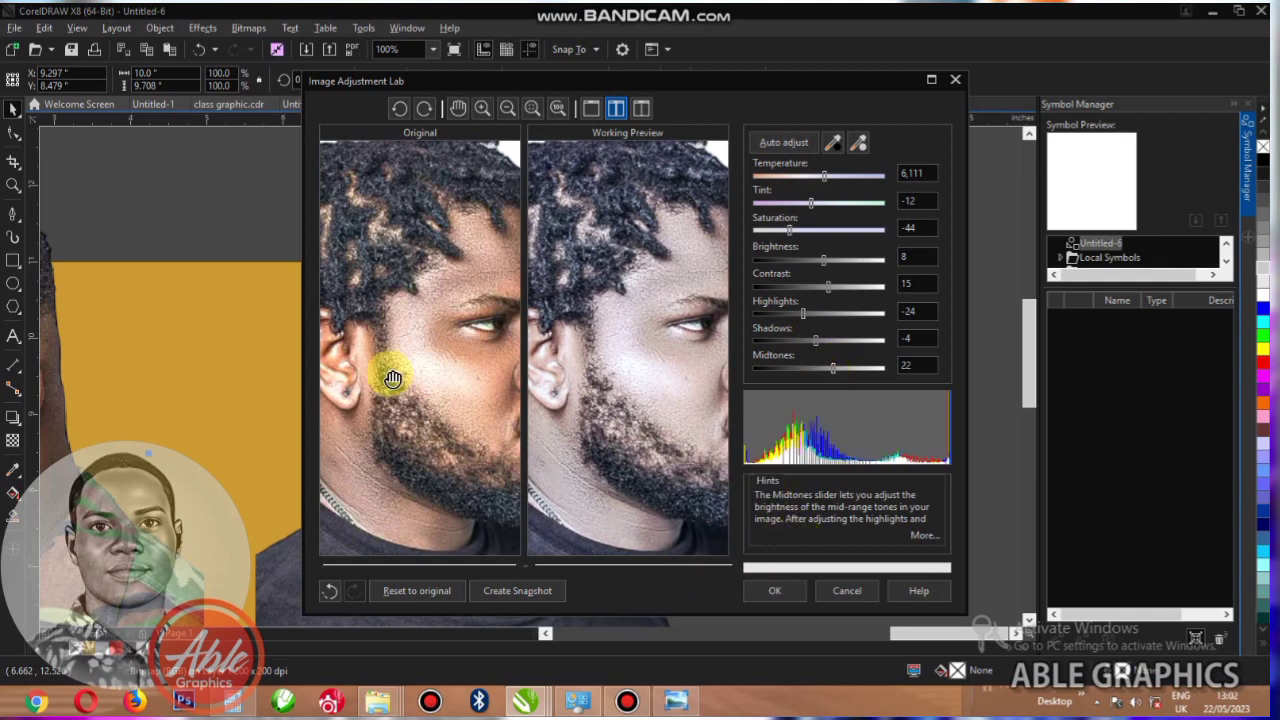
drag(420, 368, 467, 359)
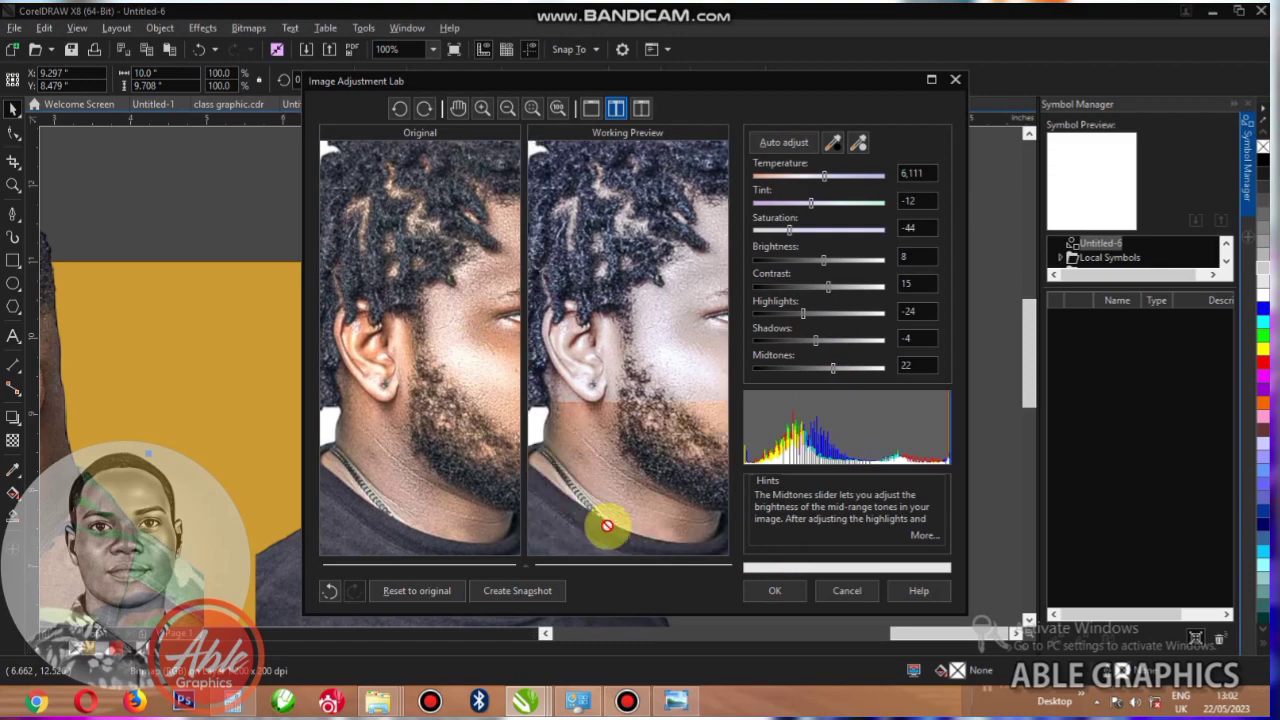
click(753, 598)
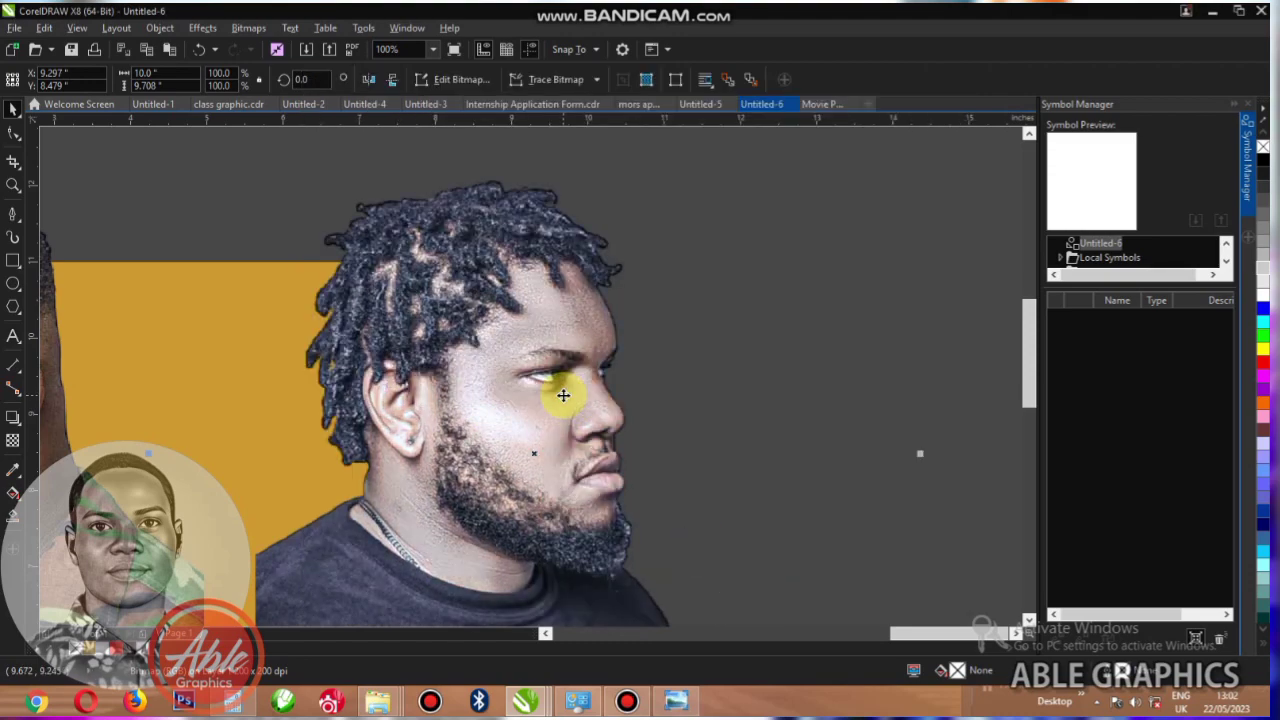
- Convert the camouflage man's photo to a 200 dpi bitmap
scroll(561, 404, down, 2)
scroll(428, 406, down, 1)
scroll(374, 405, up, 3)
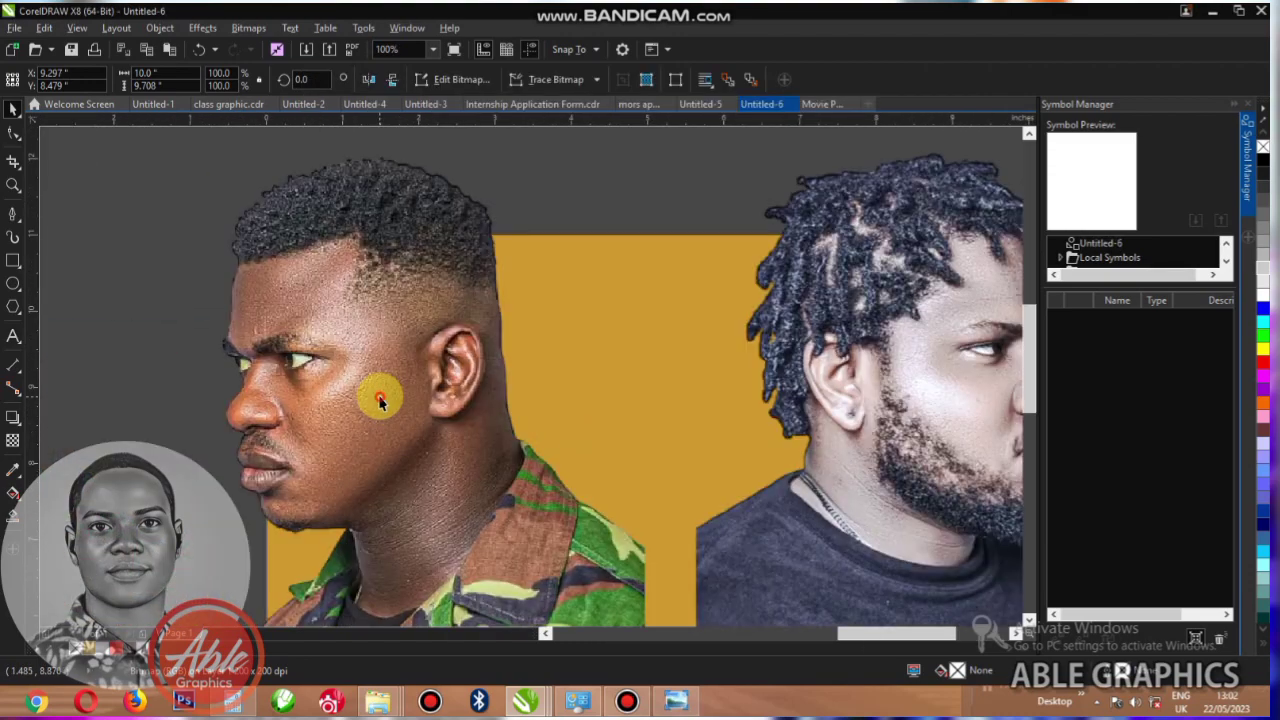
click(248, 27)
click(262, 46)
click(598, 430)
click(466, 379)
- Open the camouflage man's photo in the Image Adjustment Lab and set temperature to 6,472, tint to -19 and saturation to -48
click(244, 29)
click(250, 30)
click(250, 30)
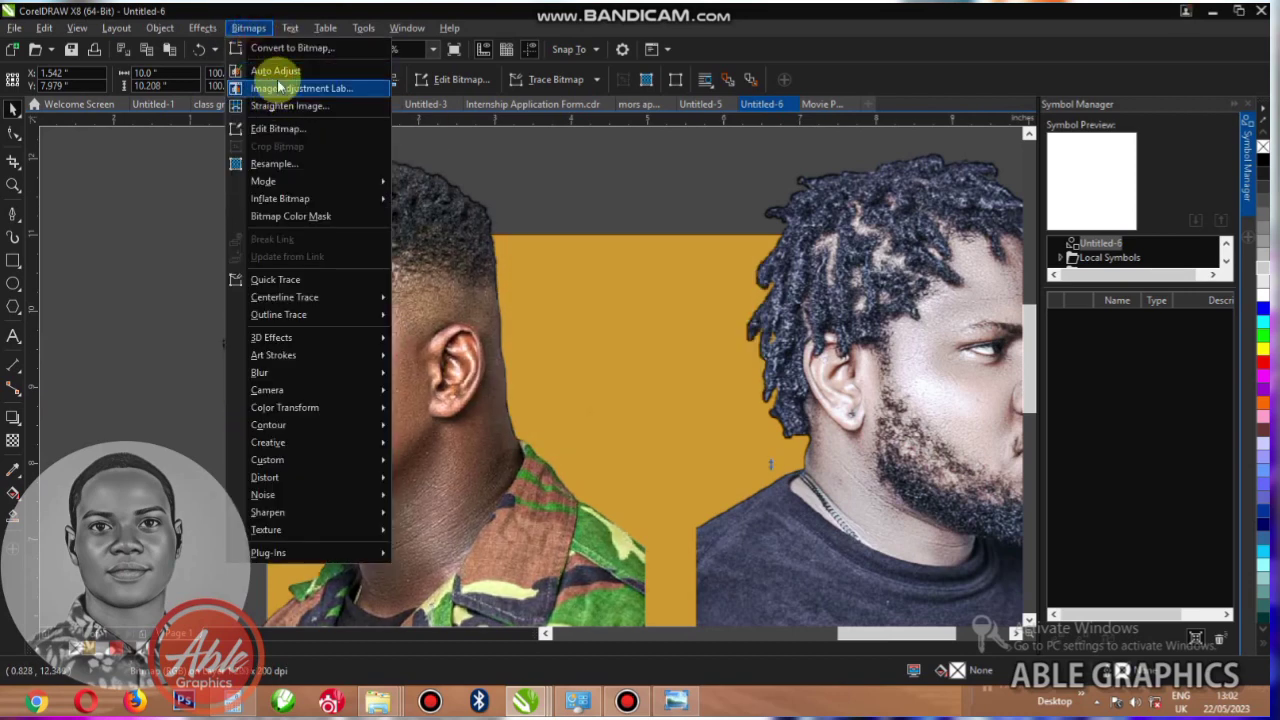
click(287, 91)
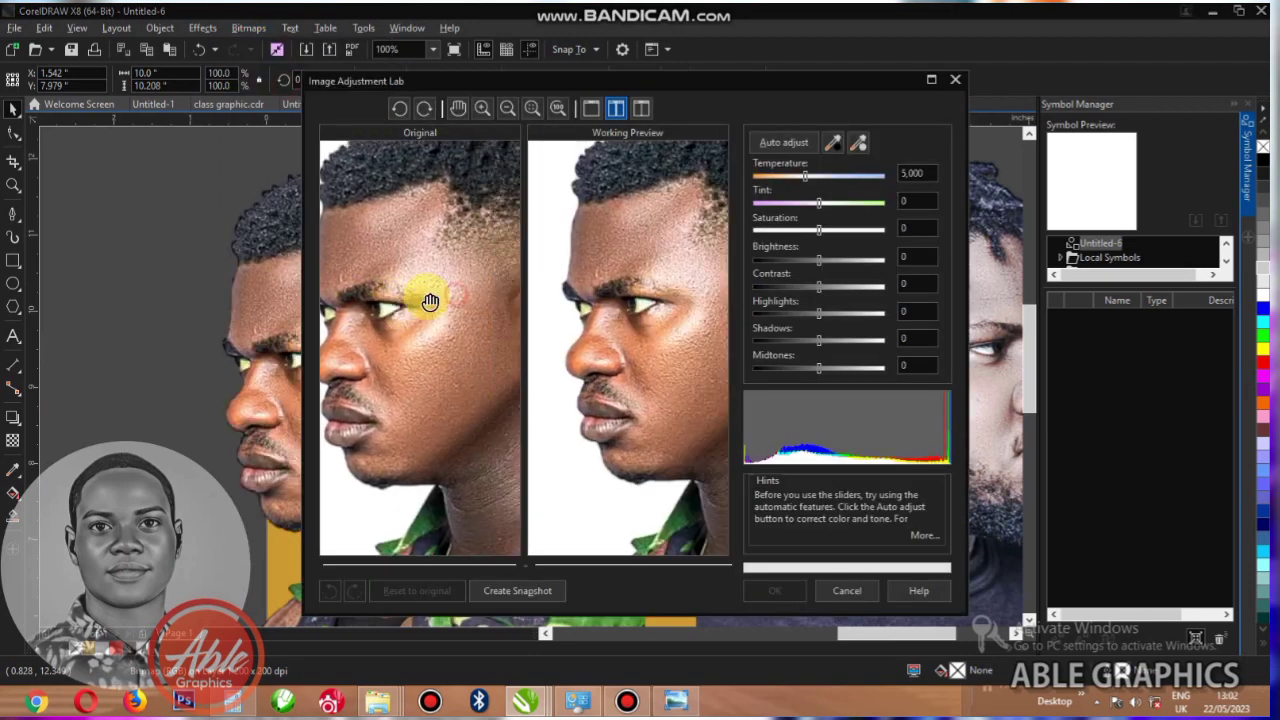
click(829, 178)
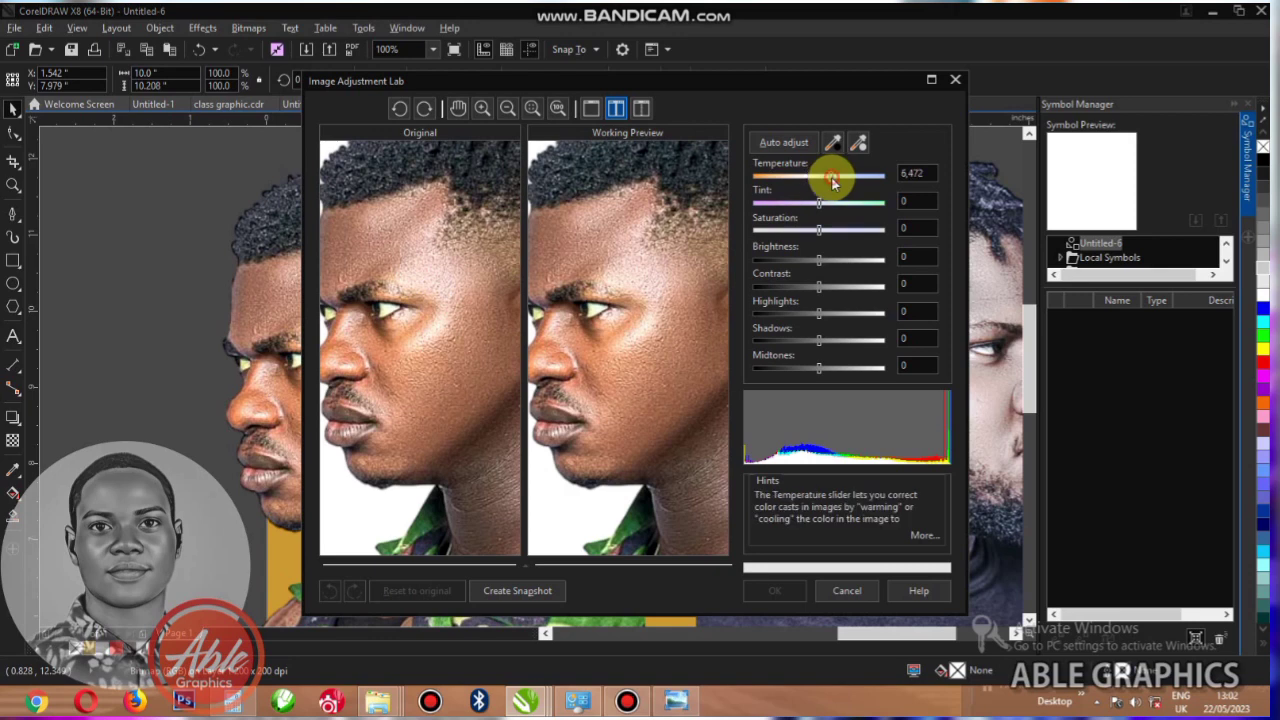
drag(820, 203, 809, 216)
click(818, 231)
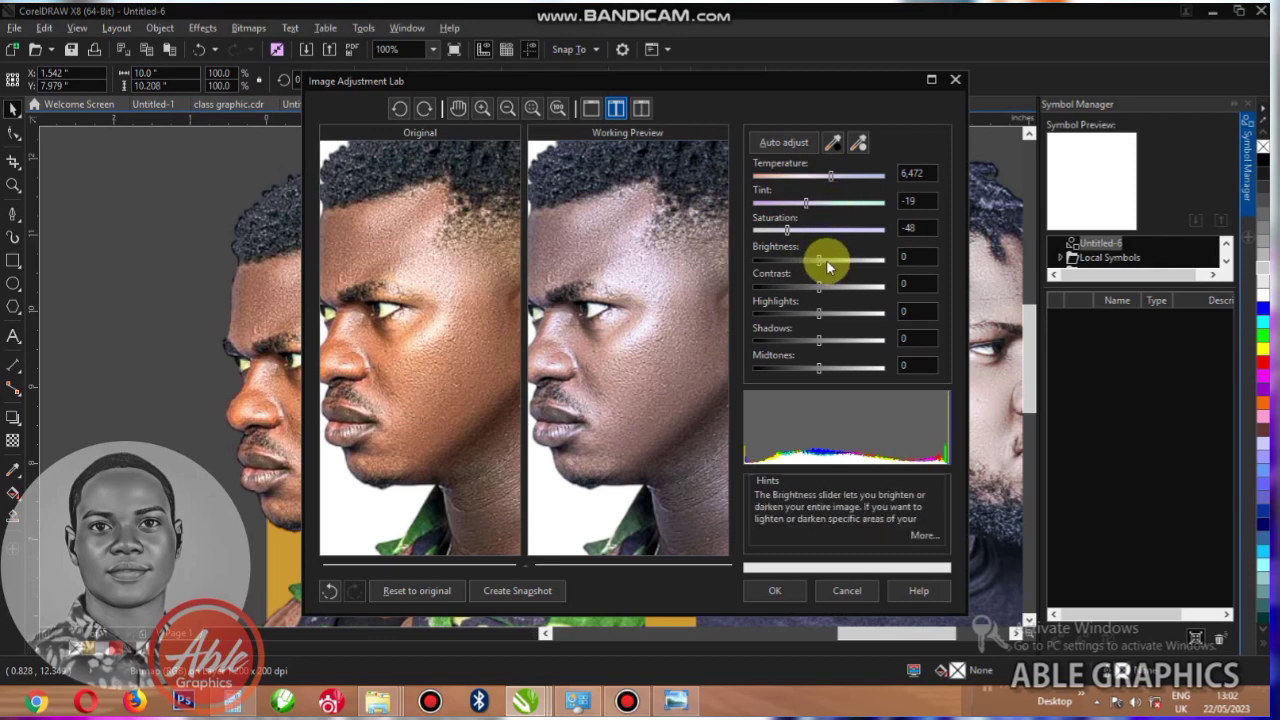
- Set the camouflage photo's brightness to 2, contrast 14, highlights 18, shadows 6 and midtones 21, and apply the adjustments
click(814, 261)
click(845, 288)
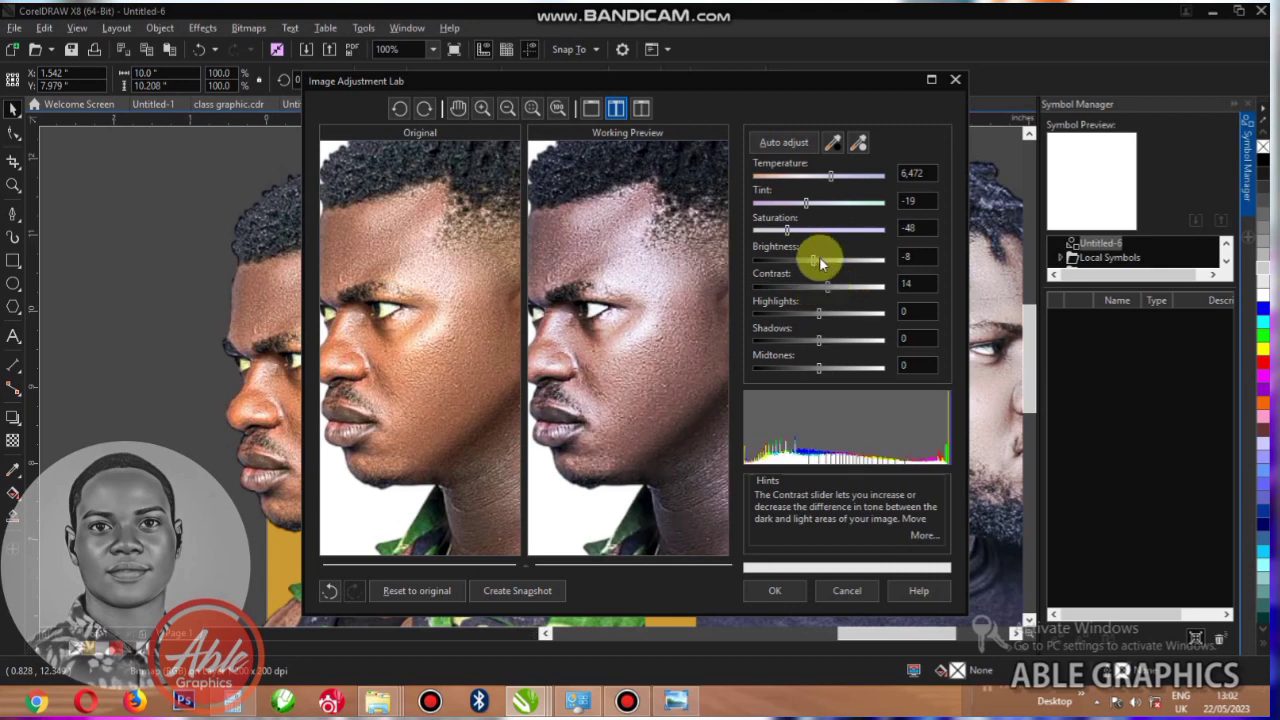
click(826, 341)
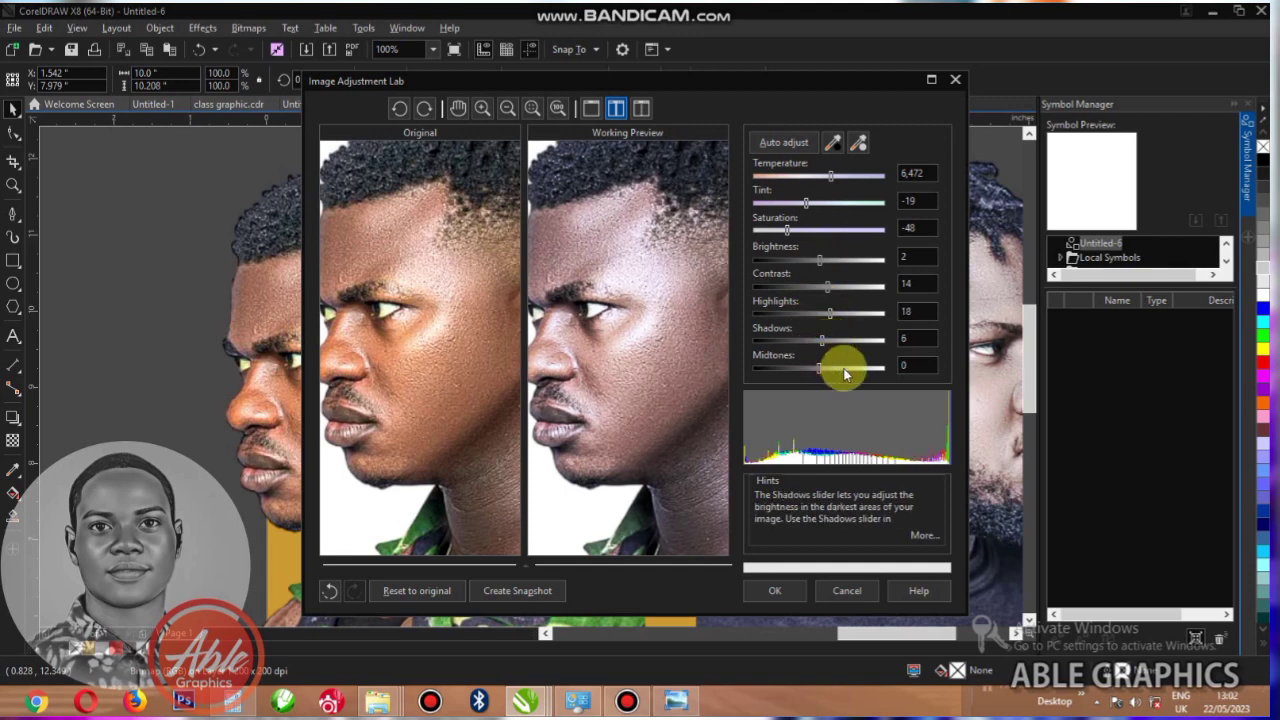
click(832, 368)
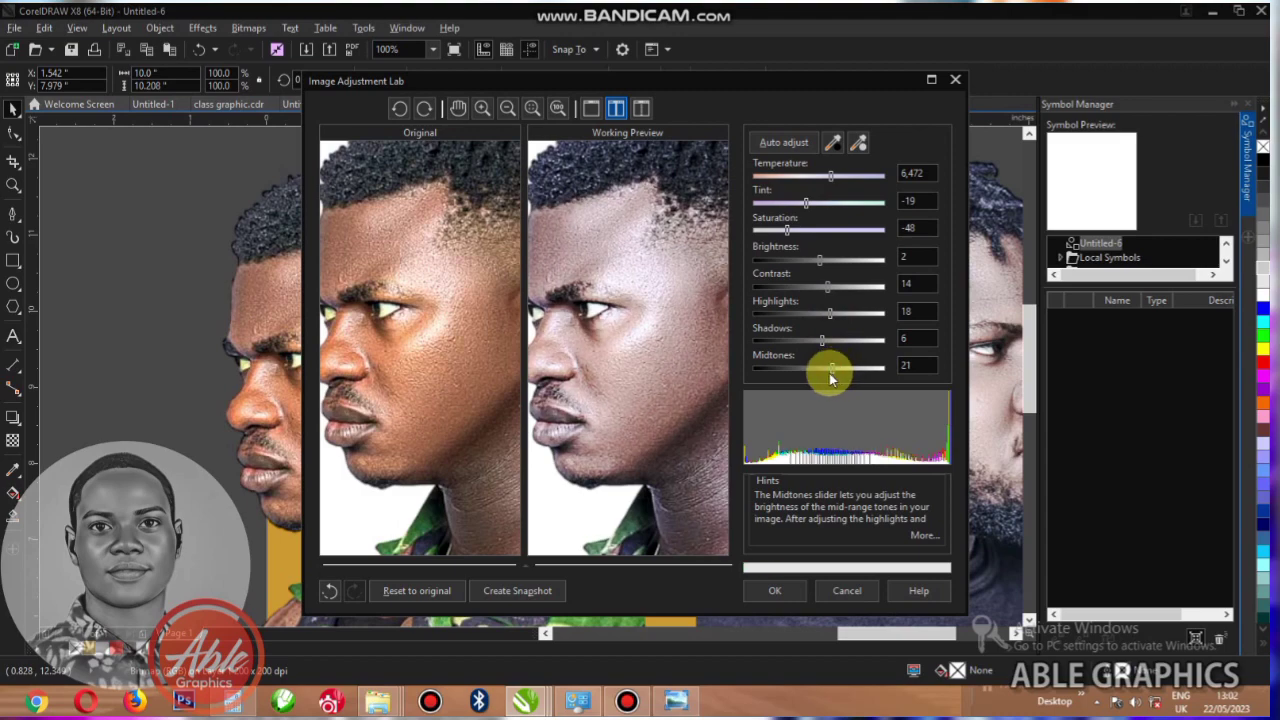
click(779, 591)
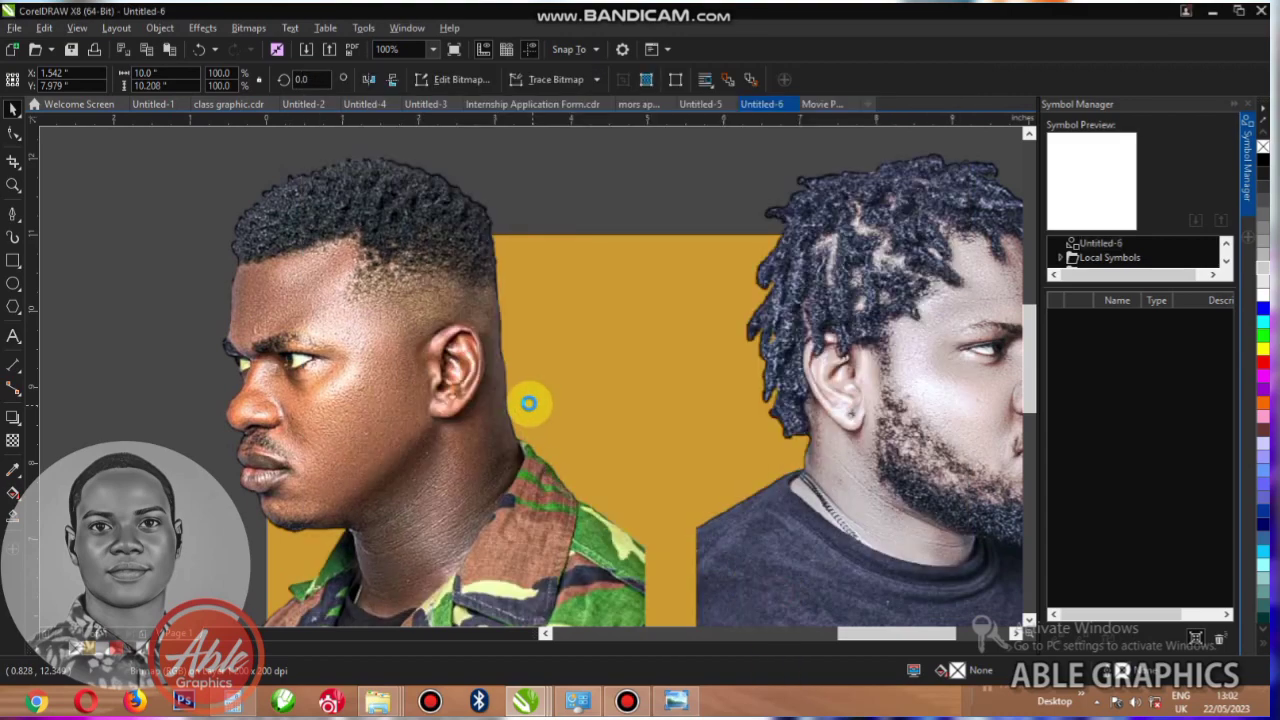
- Move the black T-shirt man and the camouflage man together over the golden page so that they stand back to back
scroll(531, 340, down, 2)
scroll(546, 318, down, 1)
scroll(651, 320, up, 2)
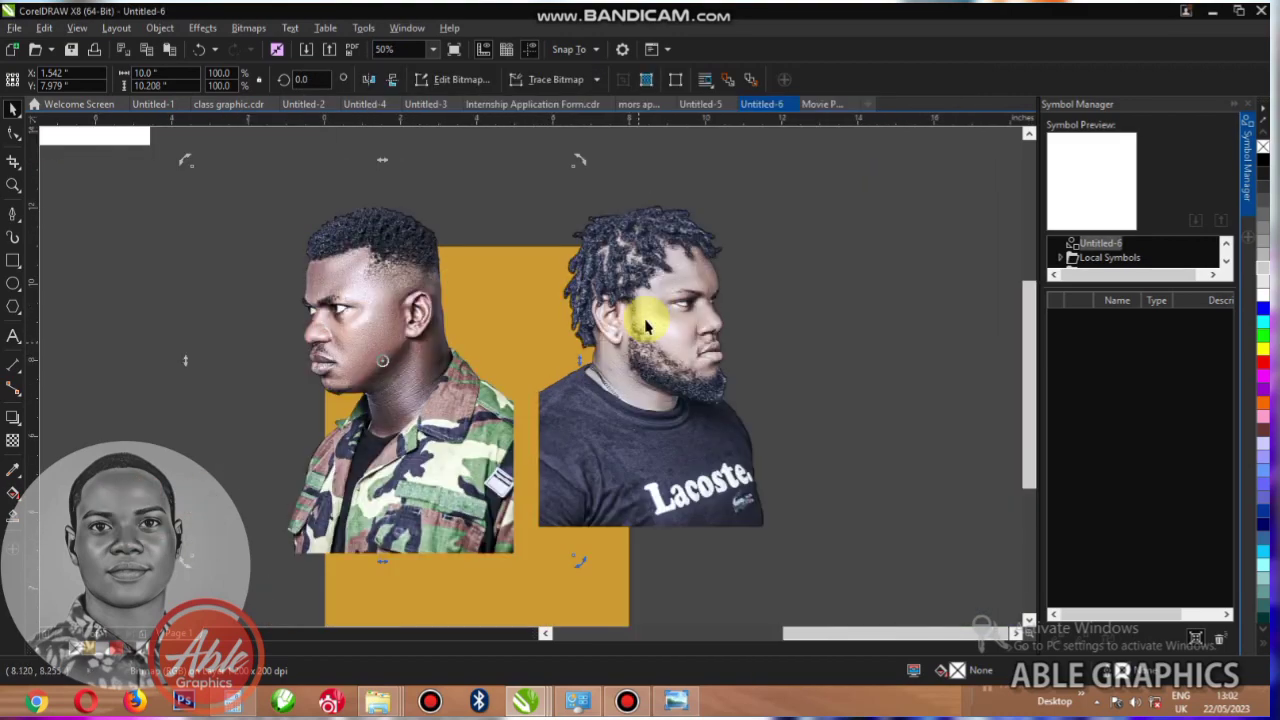
scroll(538, 317, down, 1)
scroll(538, 317, up, 1)
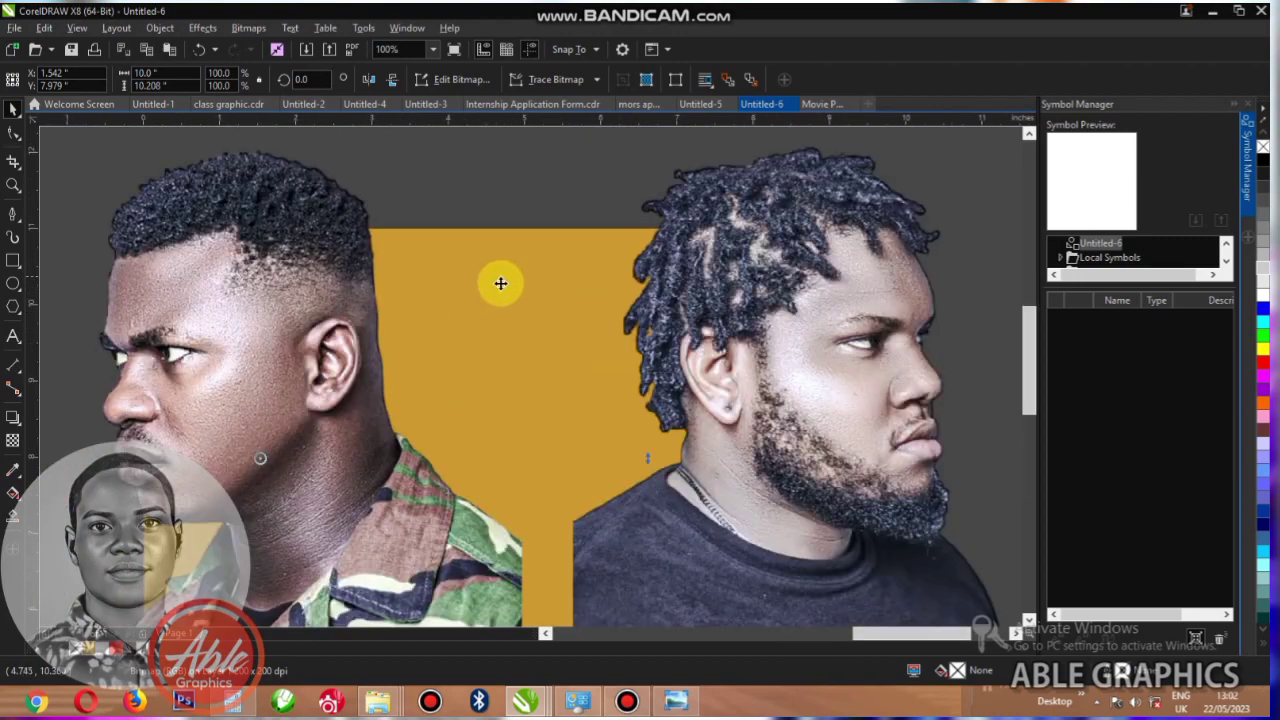
scroll(500, 283, down, 1)
click(674, 371)
drag(674, 371, 655, 398)
scroll(666, 338, down, 1)
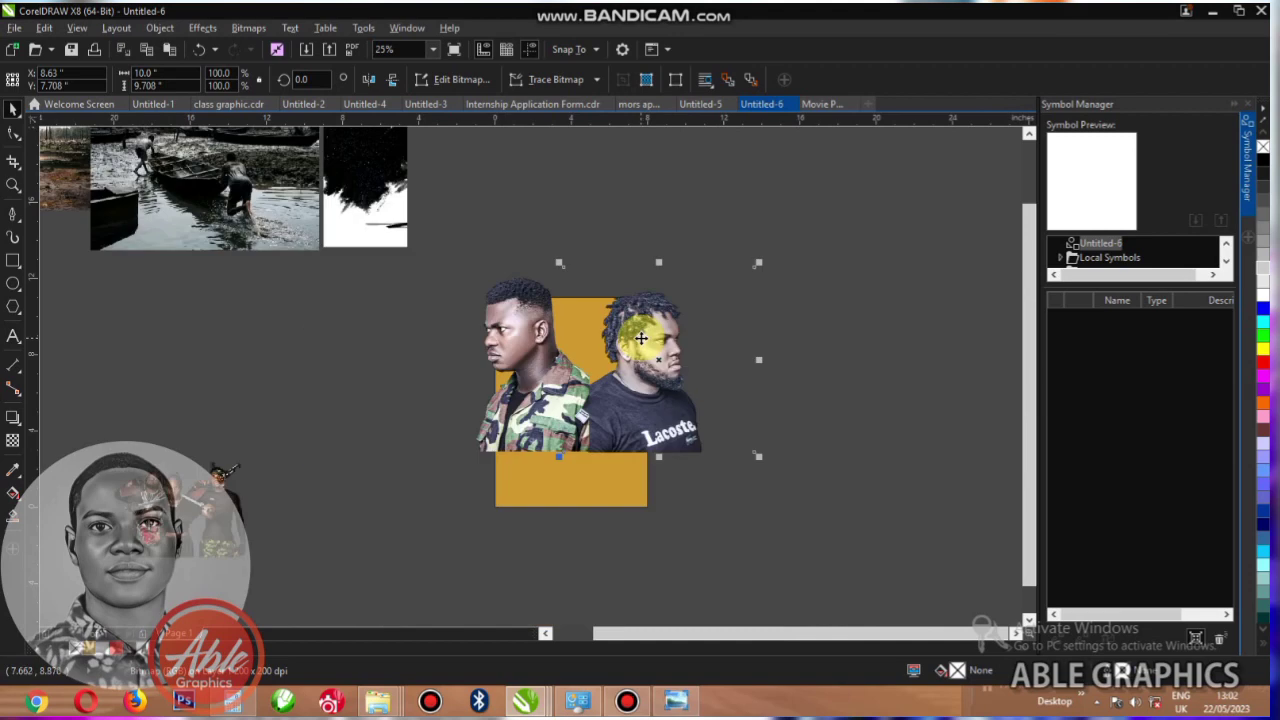
scroll(537, 277, up, 1)
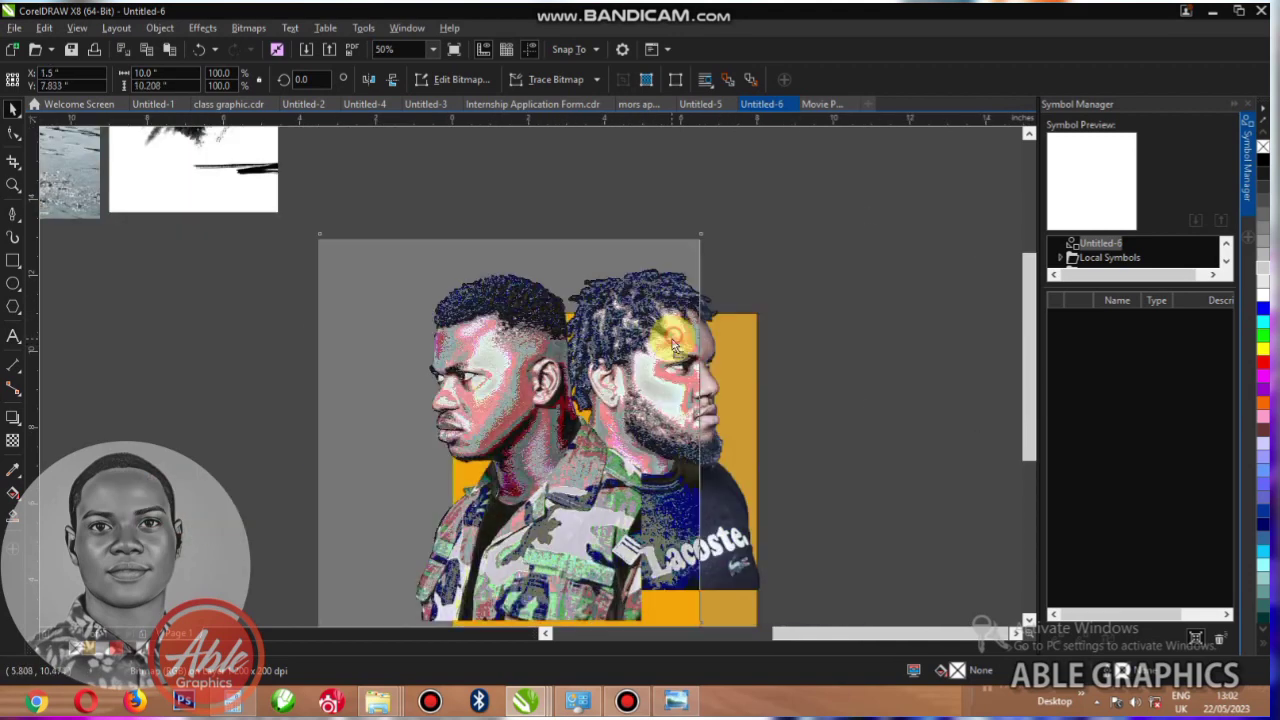
drag(672, 339, 665, 344)
drag(572, 376, 578, 350)
- Bring the black T-shirt man's photo to the front and nudge it against the back of the camouflage man's head
click(728, 551)
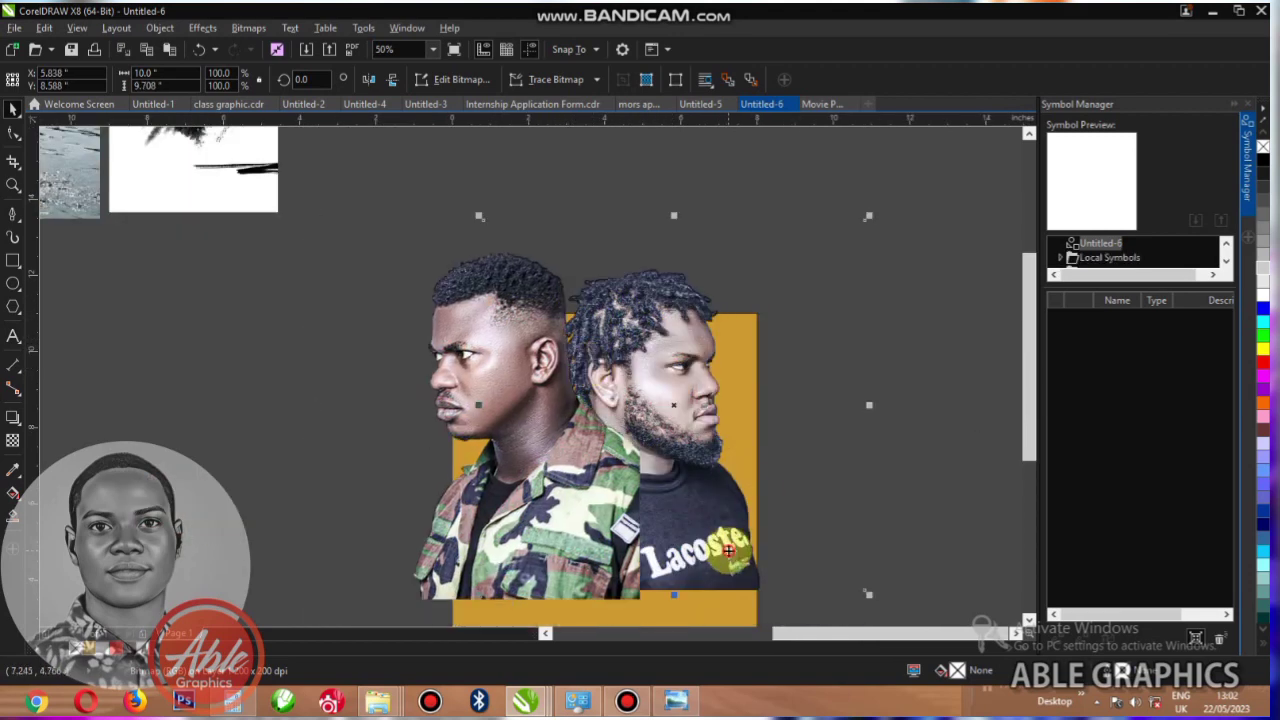
key(shift+Page_Up)
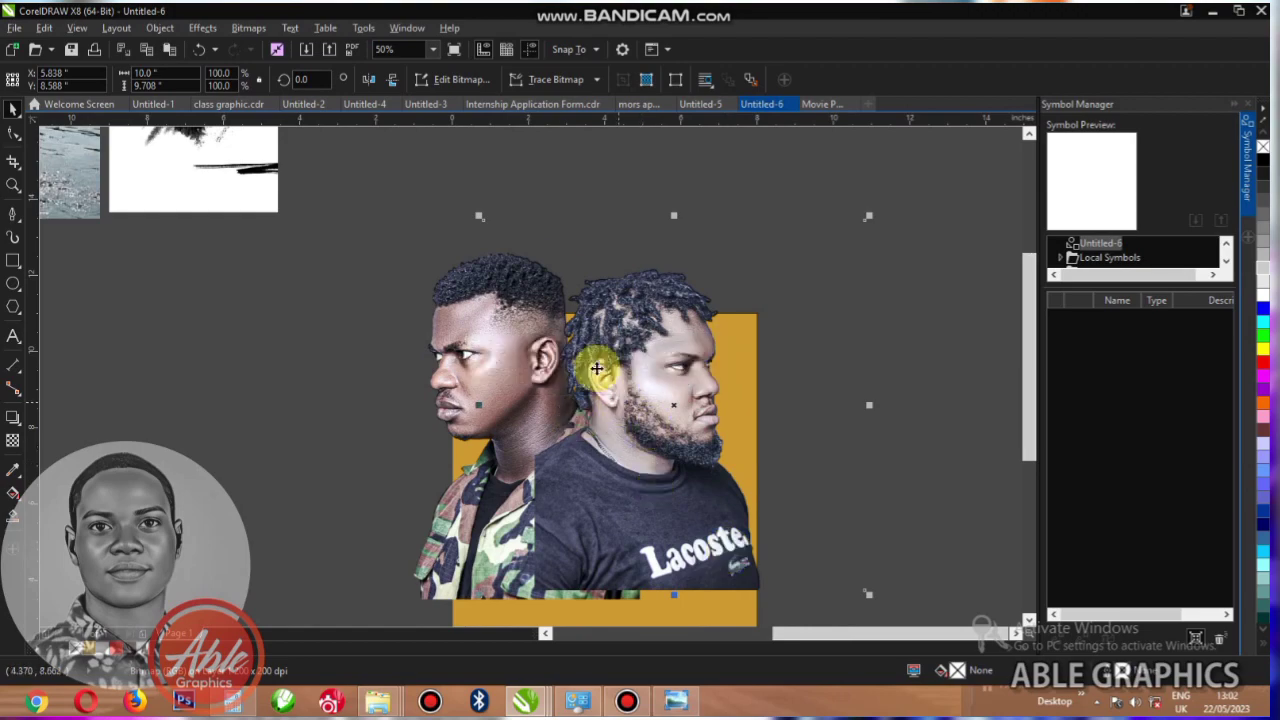
scroll(552, 271, up, 1)
mouse_move(628, 354)
mouse_down()
mouse_move(660, 369)
mouse_move(649, 348)
mouse_up()
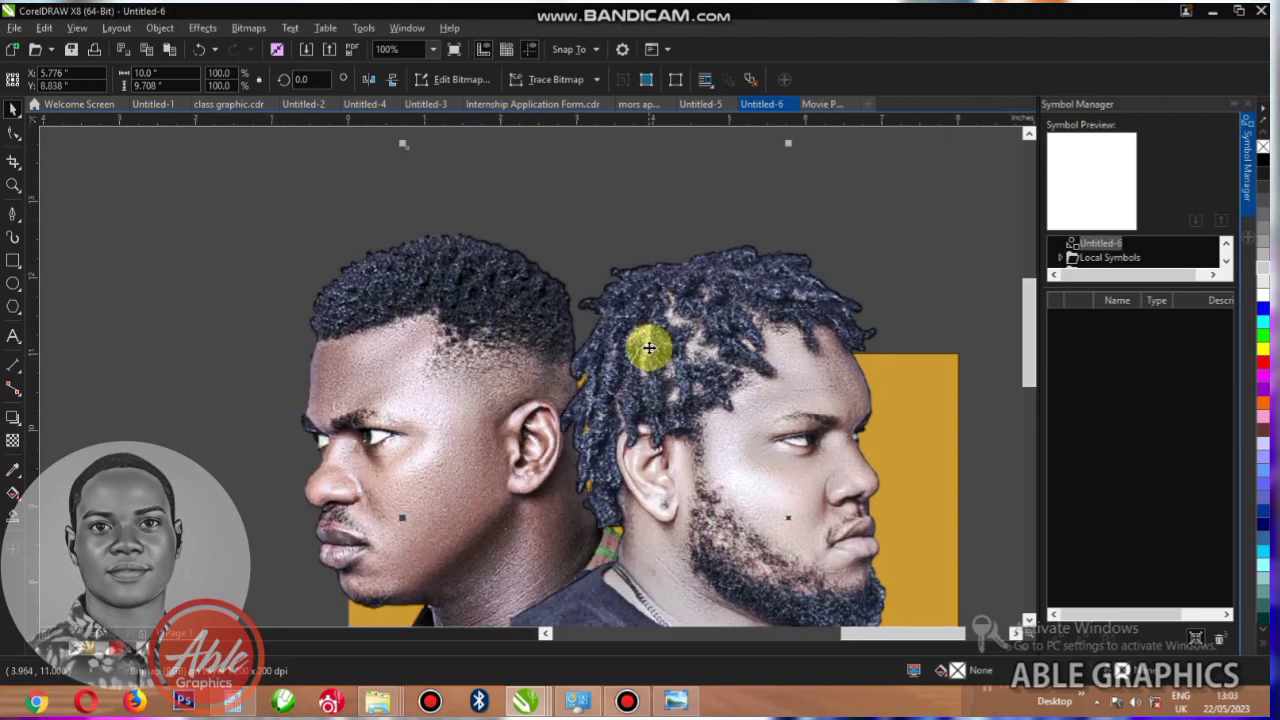
- Move the deforested landscape photo over the two men's heads and bring it to the front
scroll(649, 347, down, 2)
drag(156, 248, 681, 366)
scroll(681, 366, up, 2)
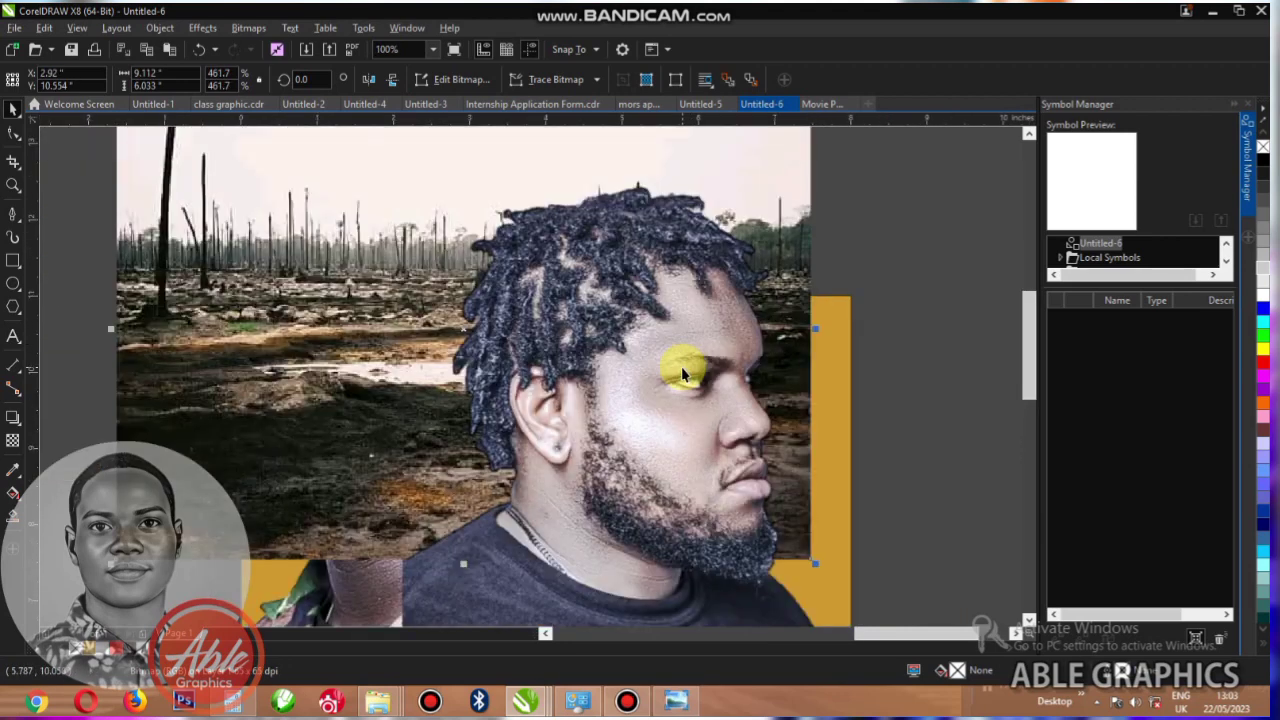
key(shift+Page_Up)
- Scale the landscape photo to about 6.65 by 4.4 inches and position it across both men's heads
scroll(547, 332, down, 1)
drag(530, 306, 553, 327)
scroll(630, 256, up, 1)
drag(765, 258, 591, 360)
scroll(479, 432, down, 1)
scroll(437, 483, up, 1)
drag(458, 449, 383, 421)
drag(545, 549, 692, 589)
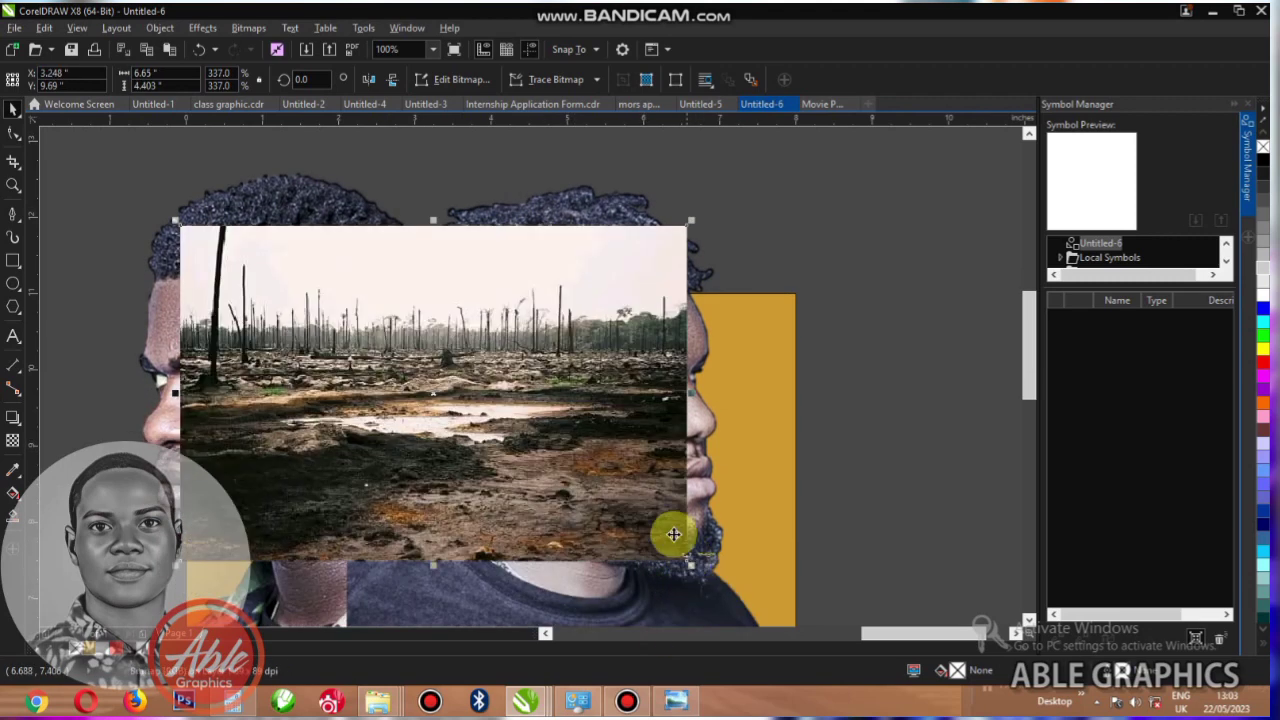
- Fade the landscape's top edge into the hair with a vertical linear transparency and convert it to a 200 dpi bitmap
click(12, 440)
scroll(282, 312, up, 1)
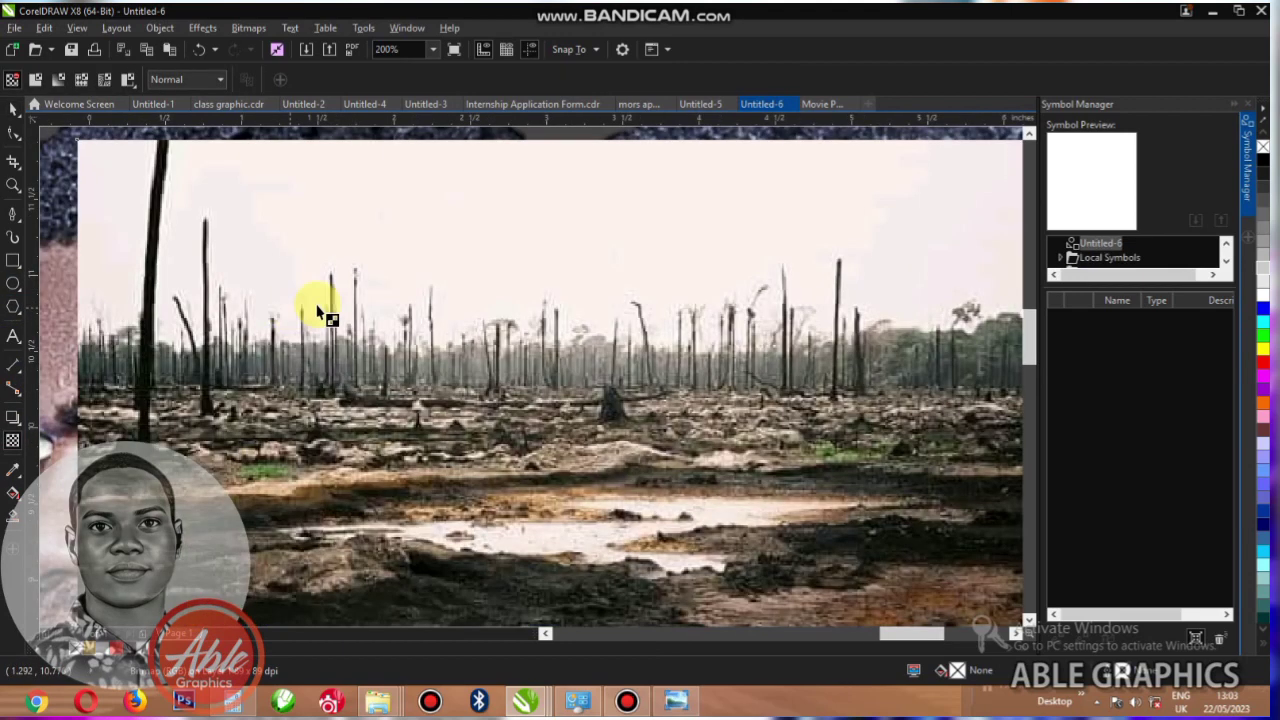
scroll(424, 314, down, 1)
drag(511, 347, 512, 238)
drag(512, 335, 510, 298)
drag(511, 236, 510, 229)
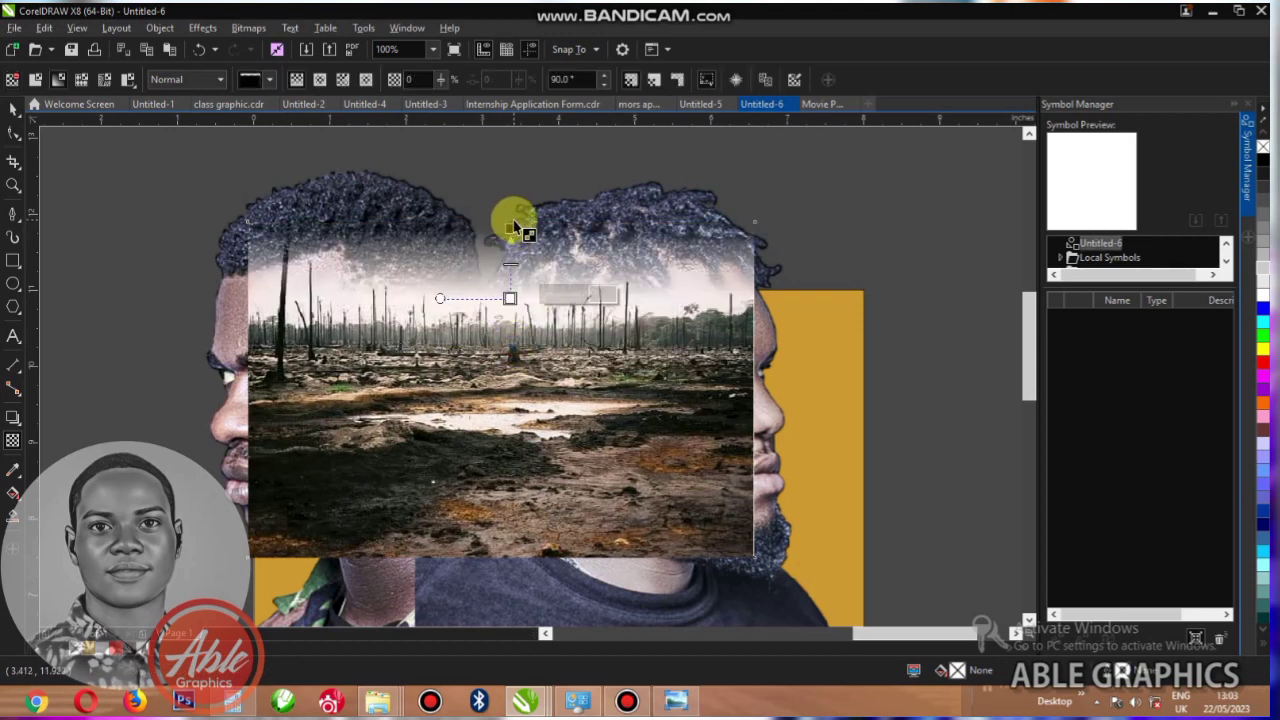
click(236, 28)
click(255, 47)
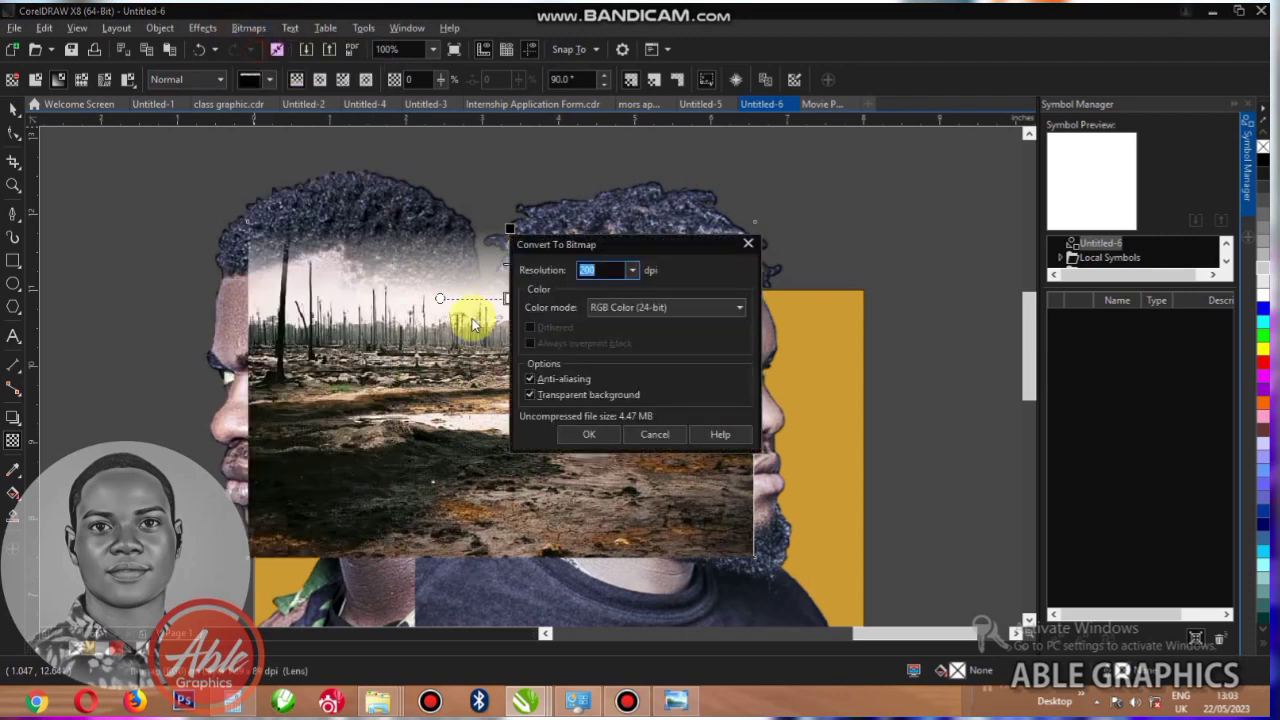
click(587, 434)
- Fade the landscape's right edge into the T-shirt man's face with a horizontal linear transparency and convert it to a bitmap
drag(632, 416, 748, 416)
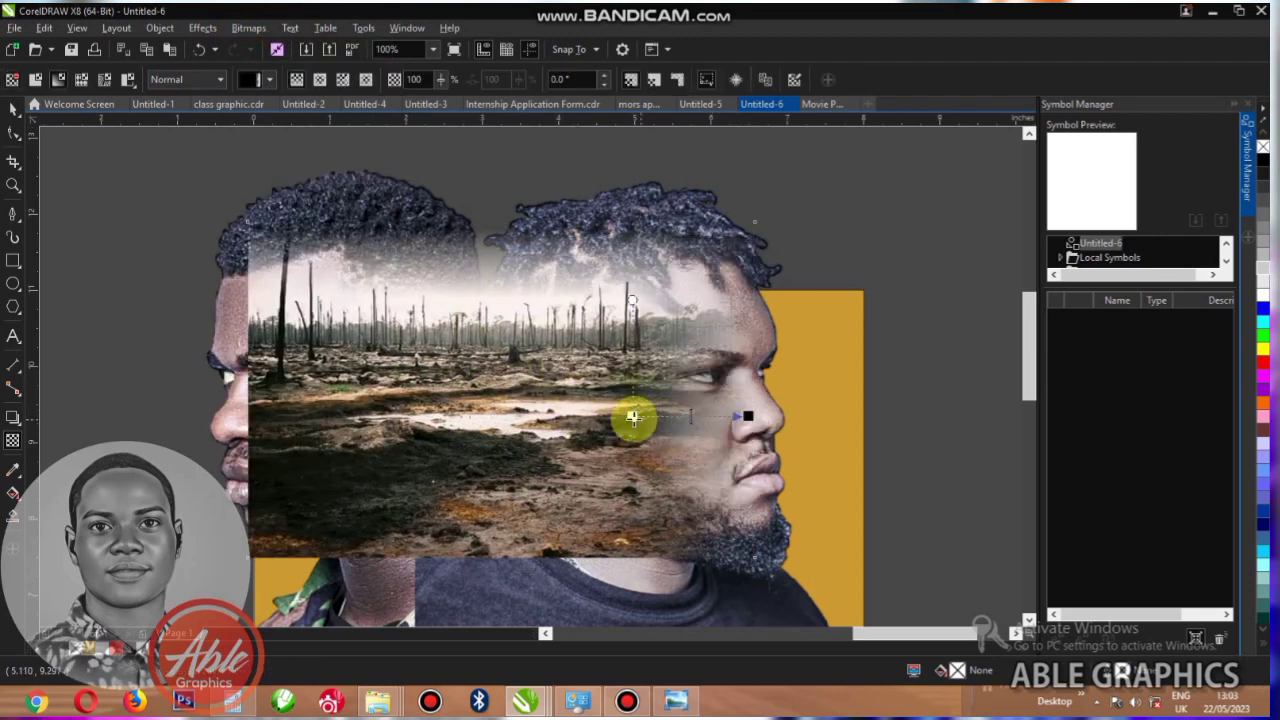
key(shift)
drag(654, 416, 653, 416)
drag(745, 416, 727, 416)
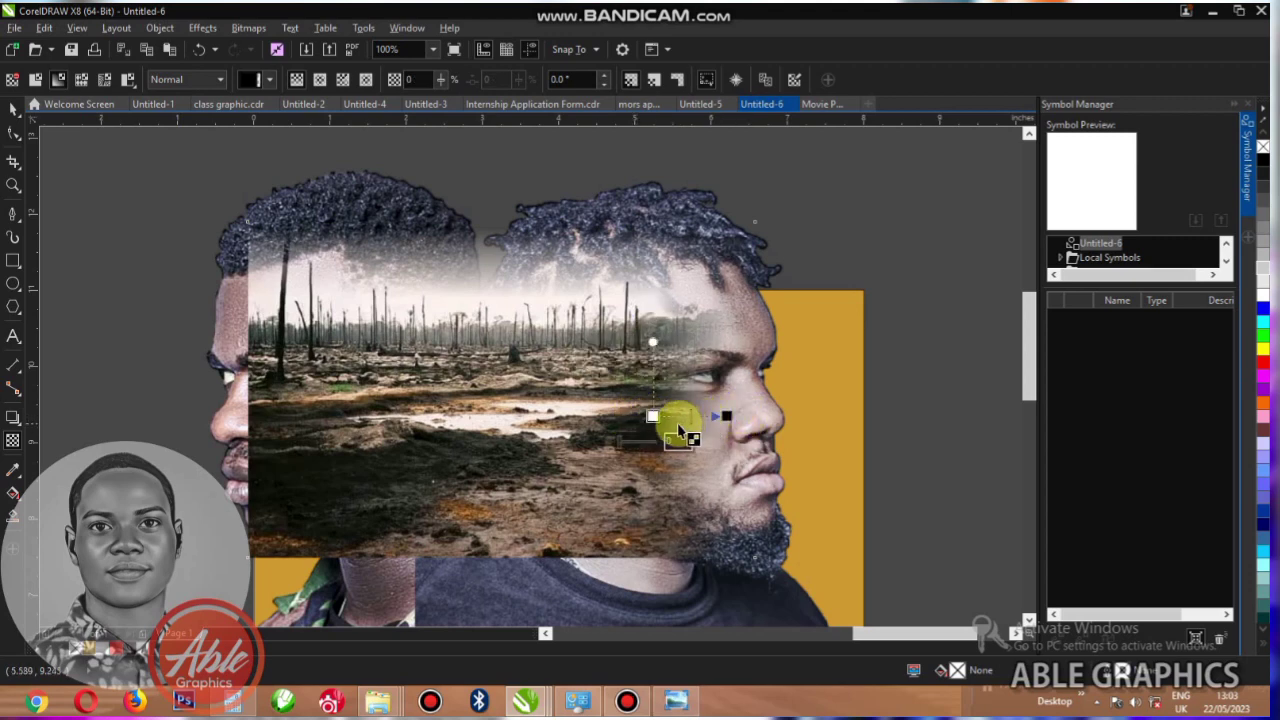
key(alt+b)
key(Return)
- Fade the landscape's left edge into the camouflage man's face with a linear transparency and convert it to a bitmap
key(shift)
drag(375, 412, 263, 411)
drag(374, 411, 321, 412)
key(alt+b)
key(Return)
- Fade the landscape's bottom edge into the men's necks with a -90° linear transparency and convert it to a bitmap
drag(496, 448, 496, 497)
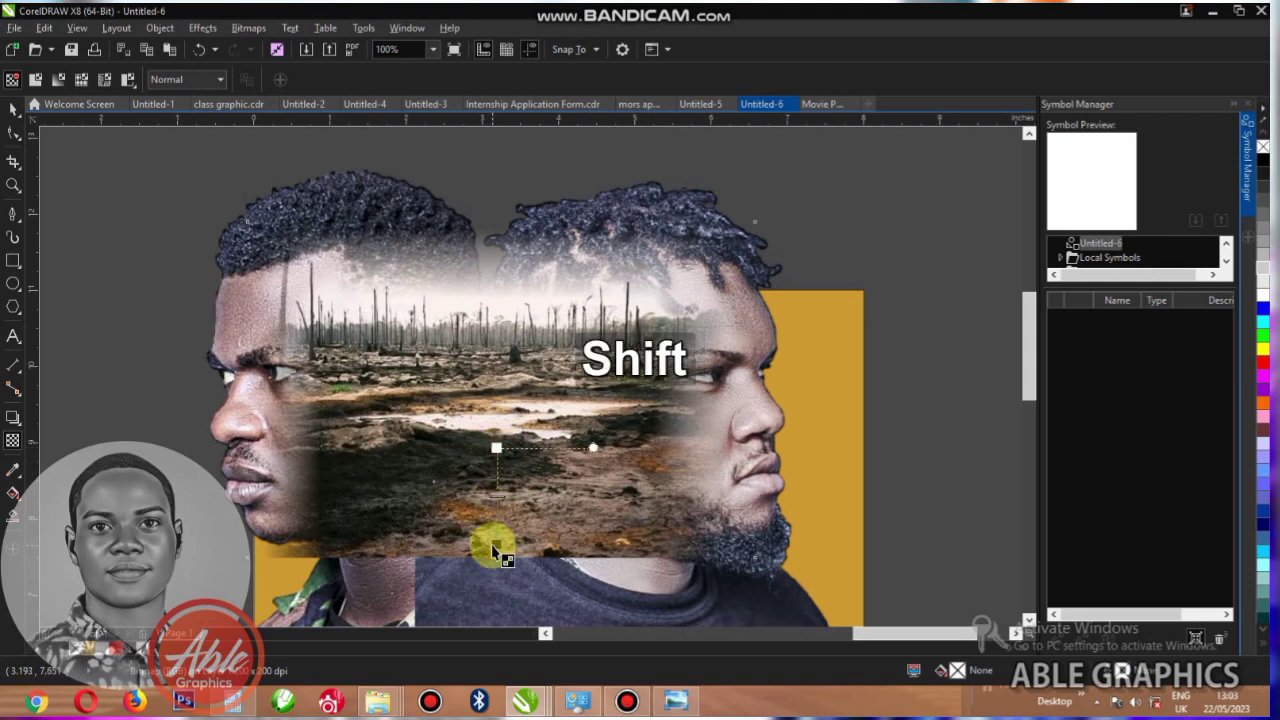
drag(491, 544, 489, 540)
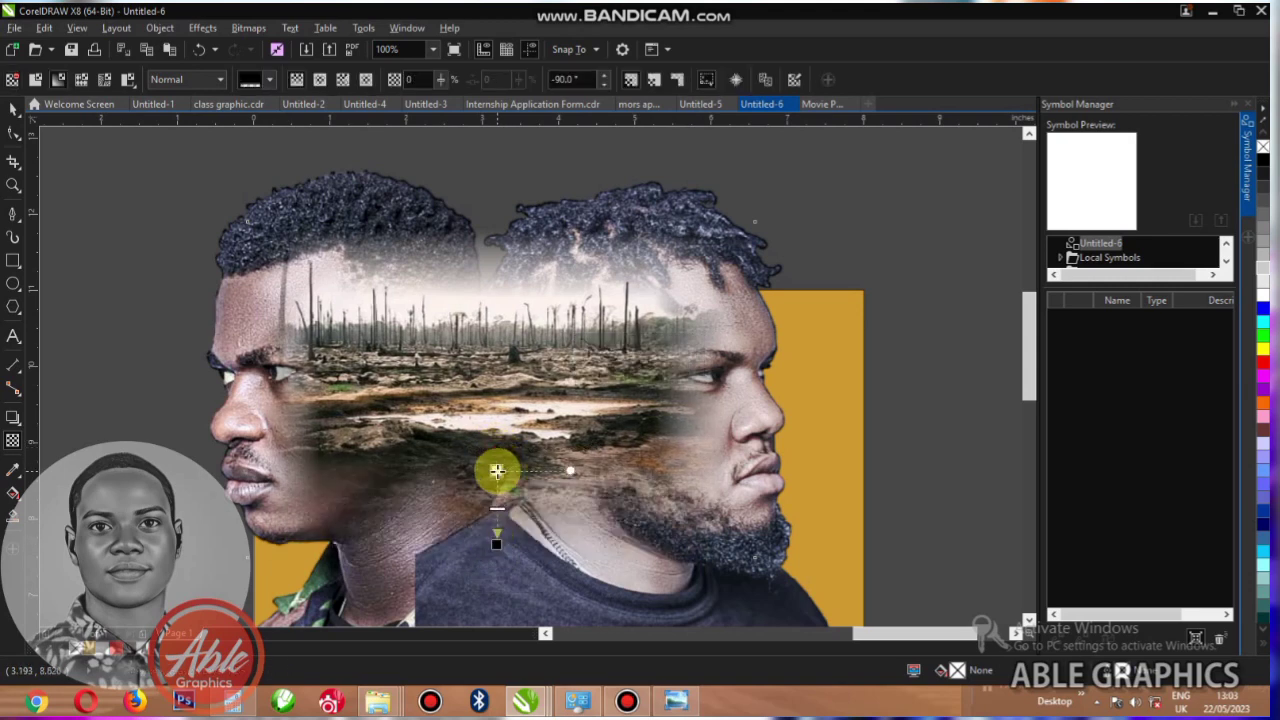
drag(497, 476, 490, 478)
key(super)
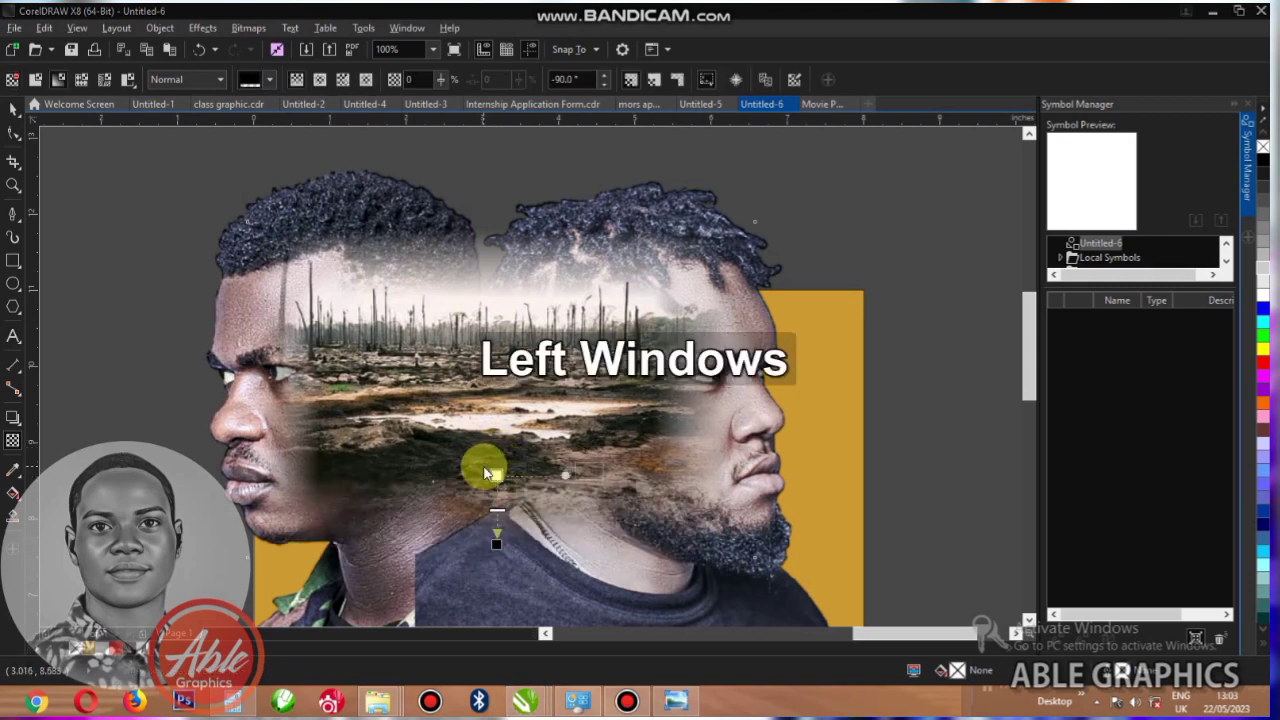
key(super)
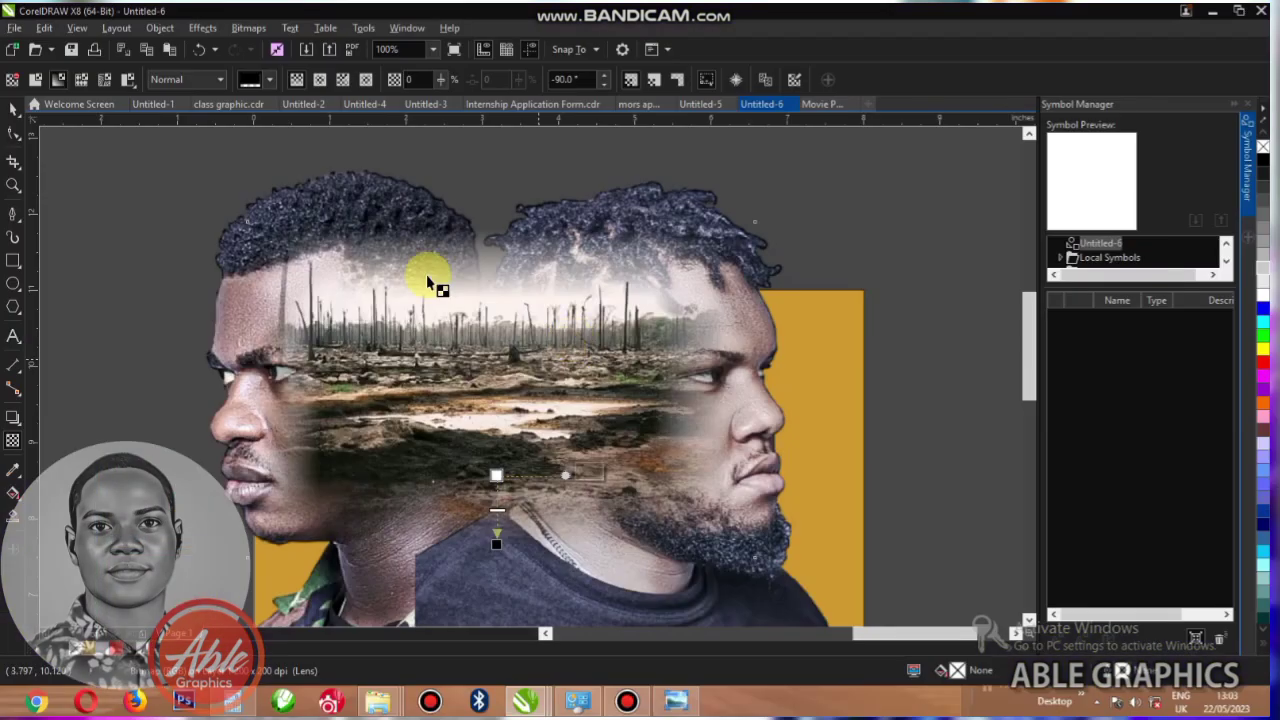
click(249, 27)
click(281, 52)
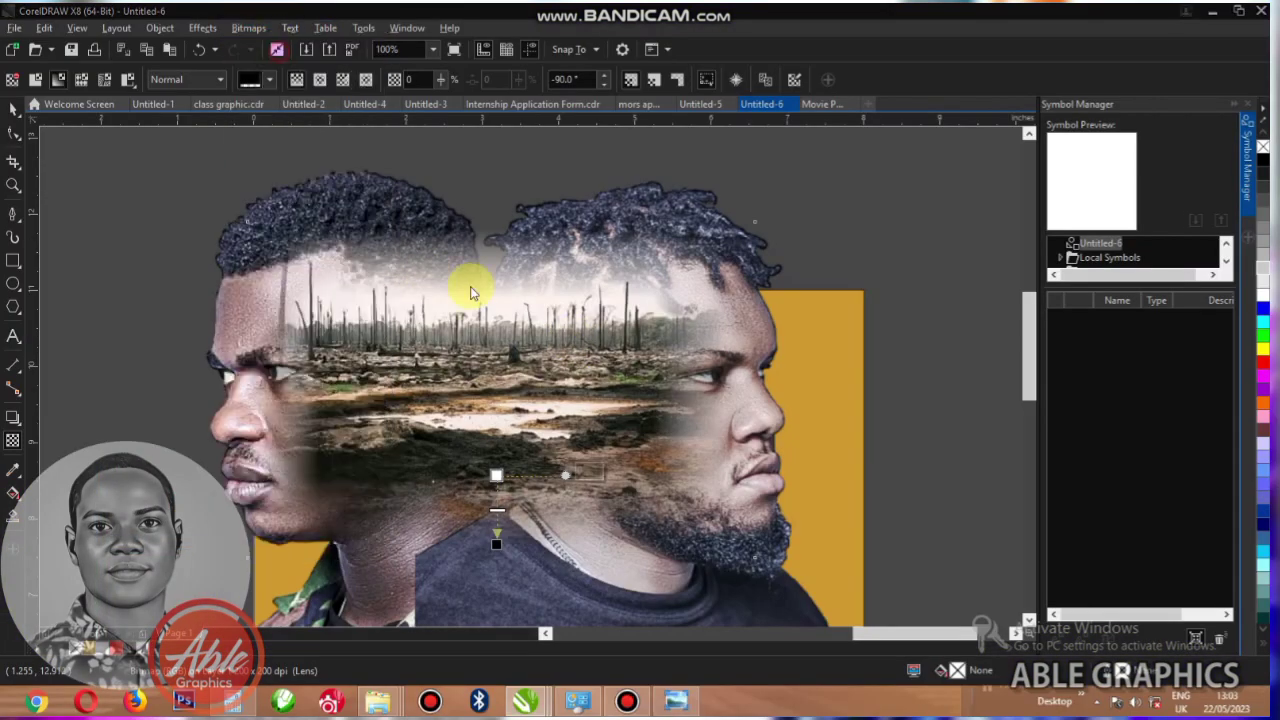
click(594, 436)
- Place the photo of the woman in orange beads over the two men and bring it to the front
scroll(543, 366, down, 2)
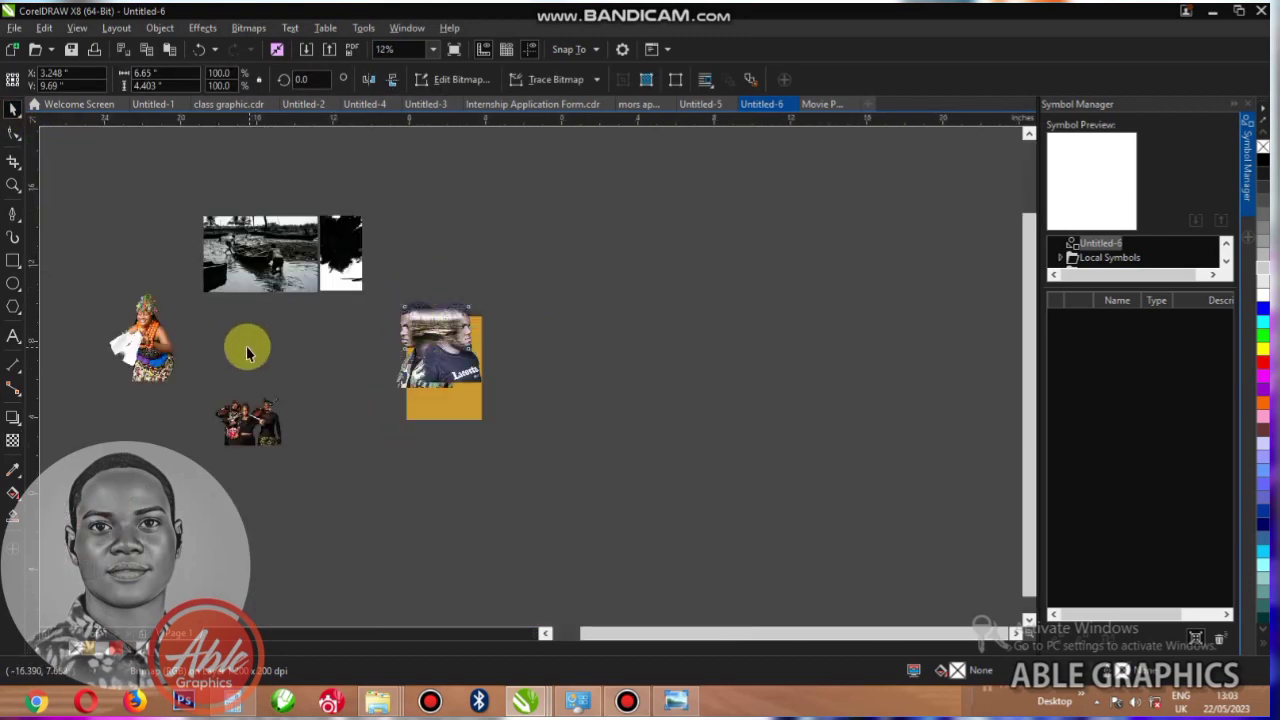
scroll(246, 346, up, 2)
scroll(670, 343, up, 1)
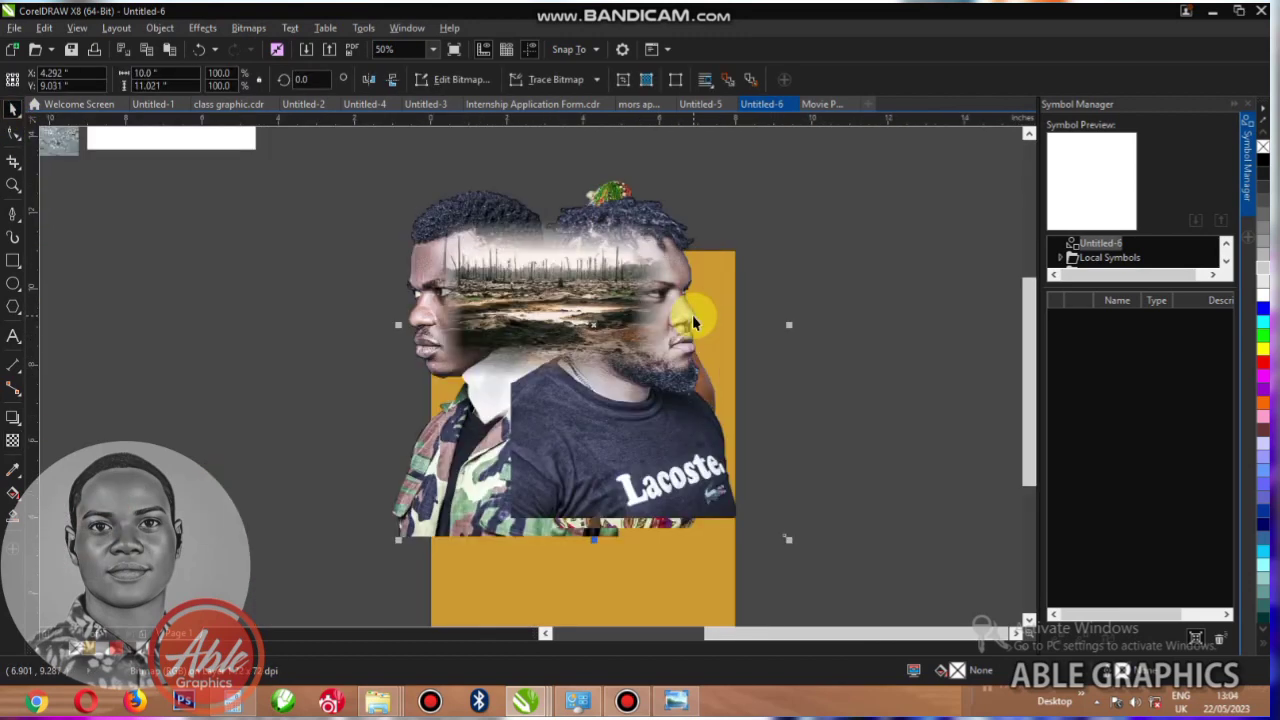
key(shift+Page_Up)
drag(607, 259, 550, 251)
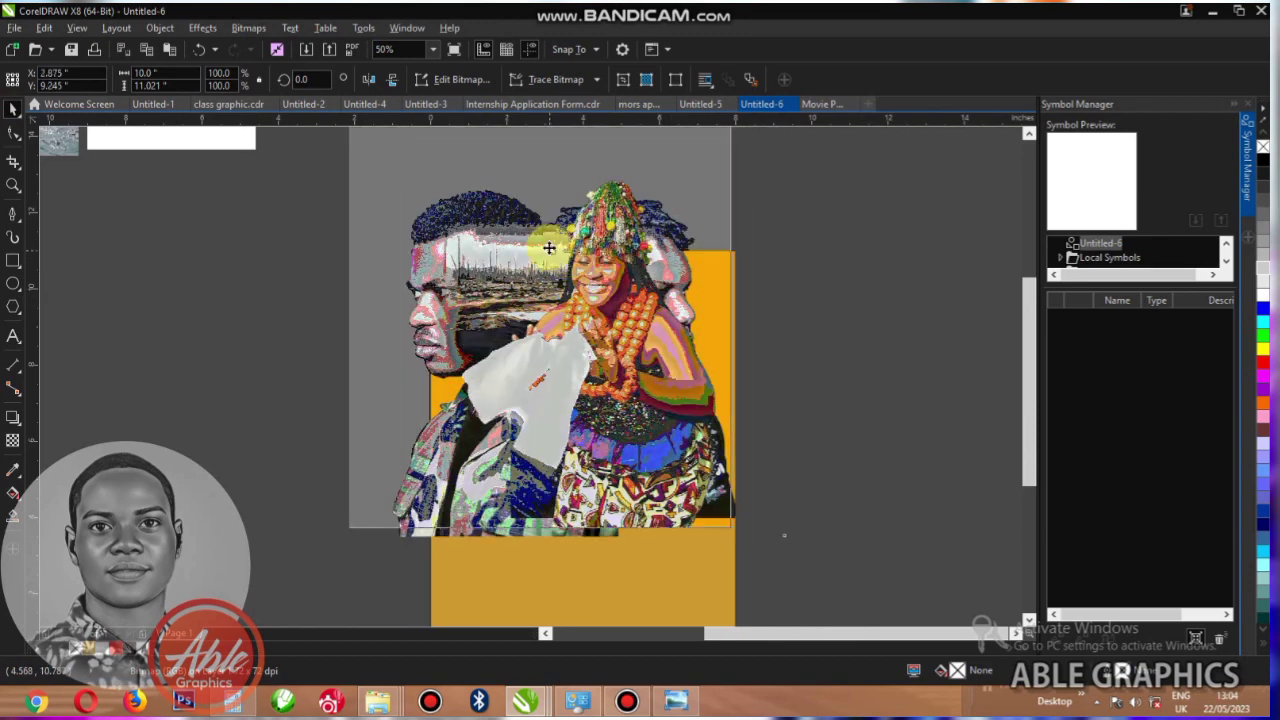
- Scale the woman's photo to about 5.46 by 6.02 inches and position it between the two men's faces
drag(735, 534, 619, 408)
drag(535, 330, 533, 296)
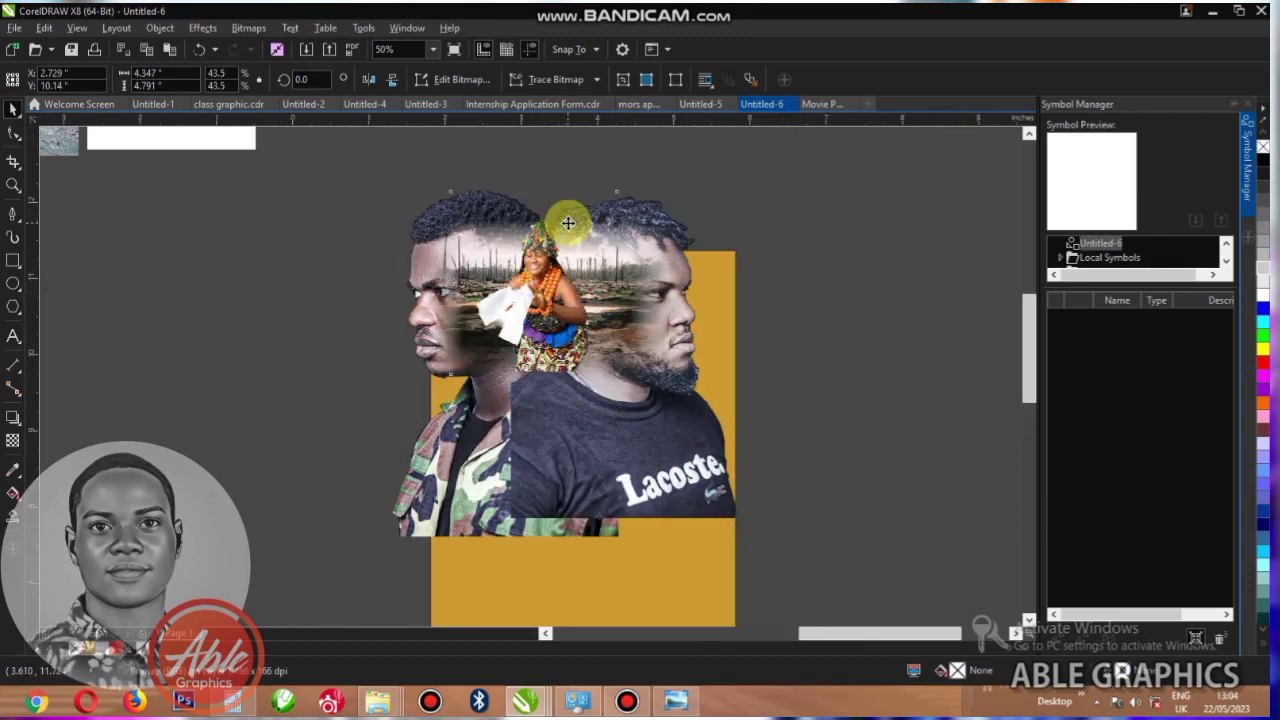
scroll(566, 214, up, 2)
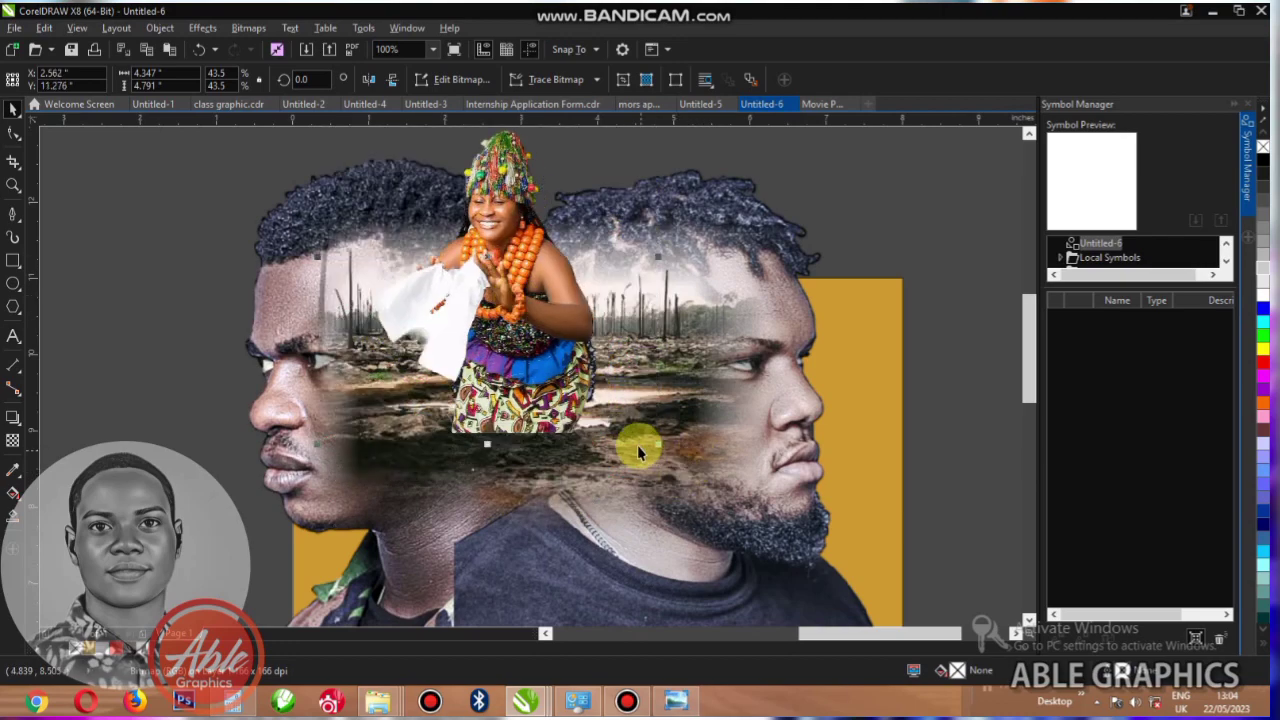
drag(664, 446, 749, 523)
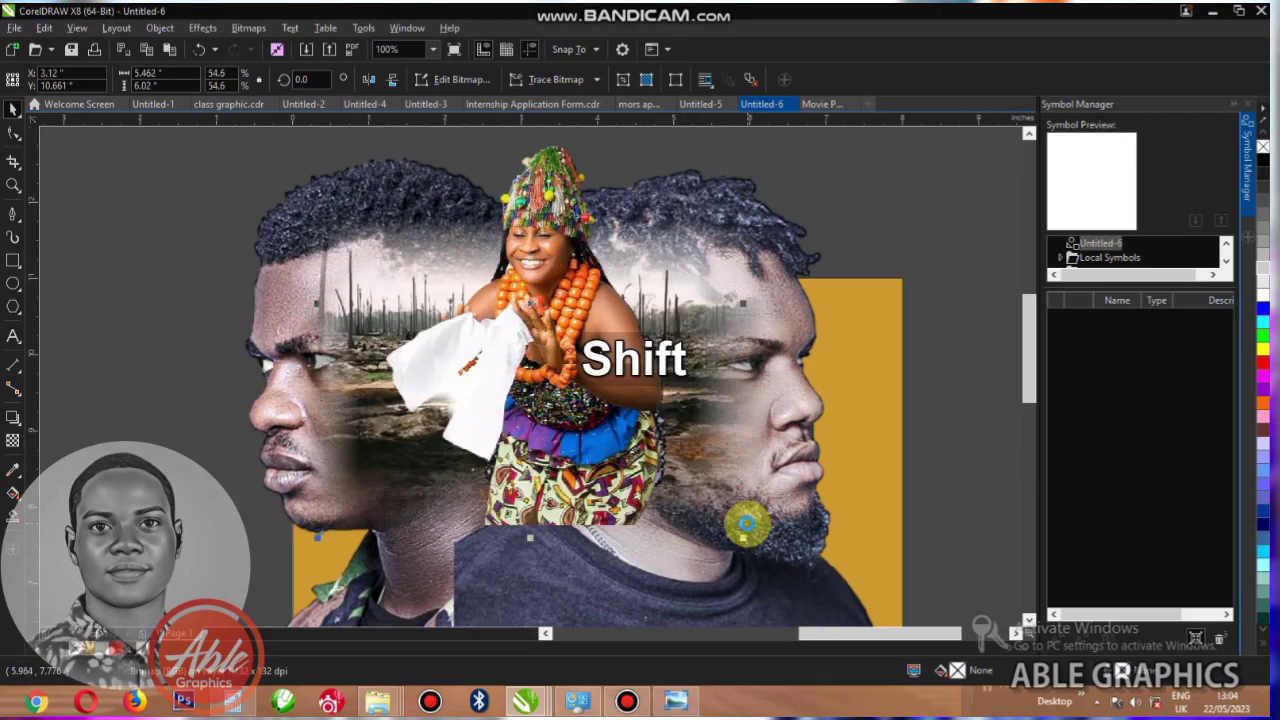
- Trim the empty area above the woman's headpiece with the Shape tool and convert her photo to a 200 dpi bitmap
key(shift+F2)
click(155, 172)
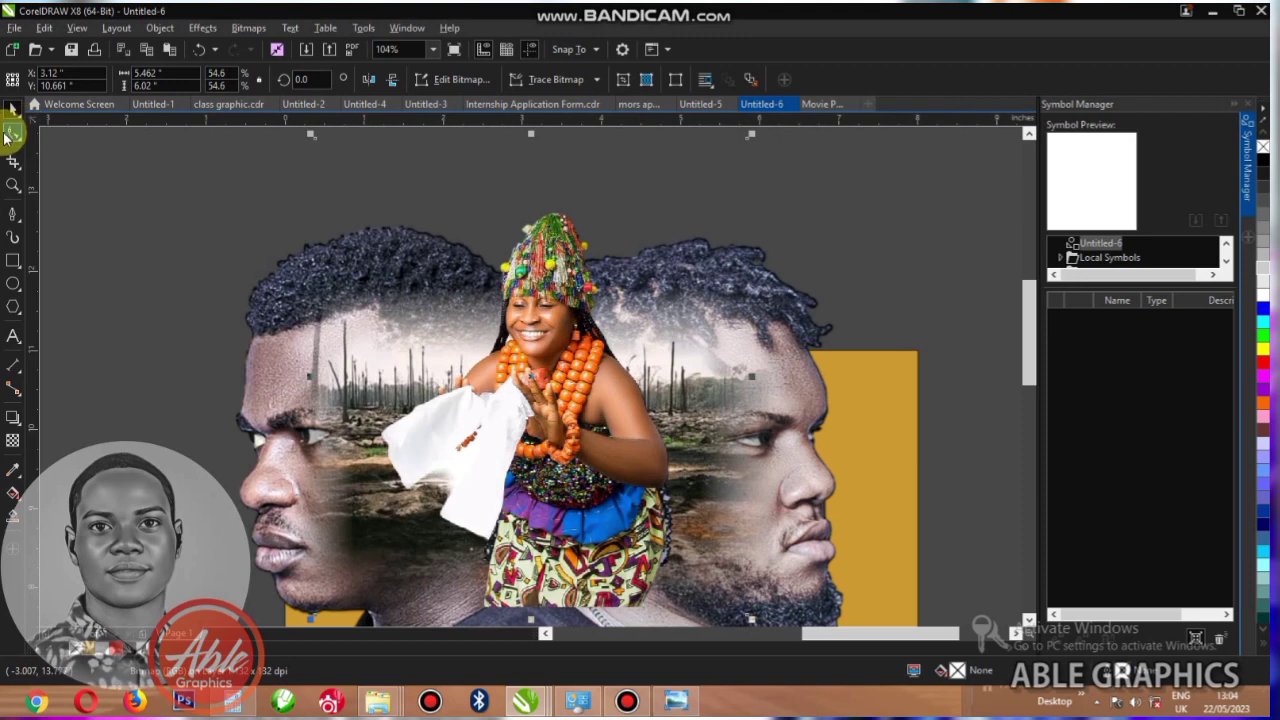
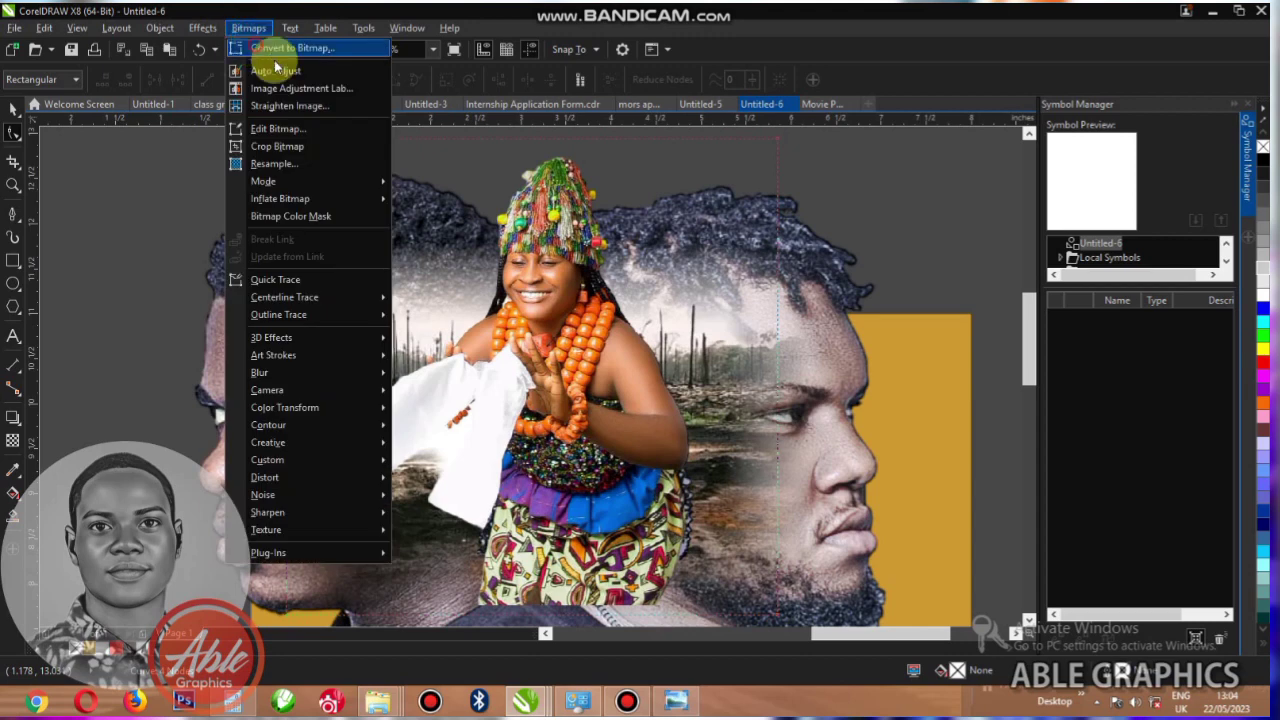
click(270, 46)
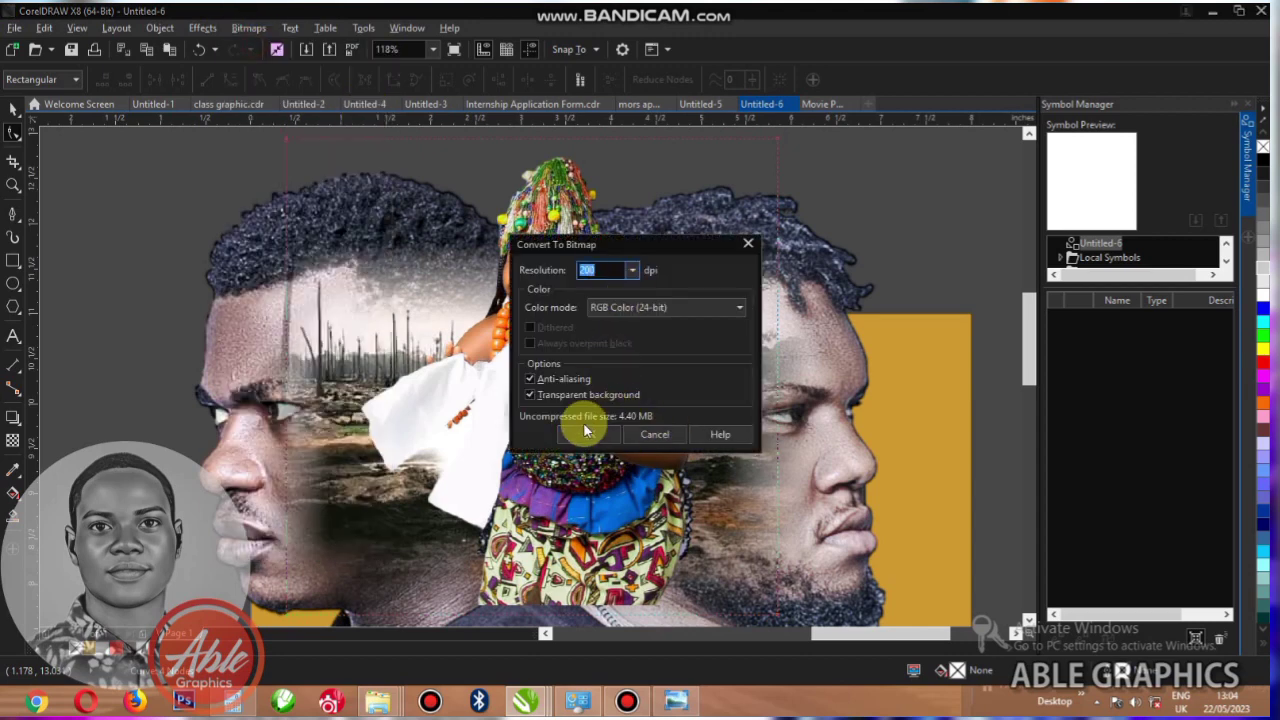
click(588, 433)
- Auto-adjust the woman's photo, and in the Image Adjustment Lab set temperature to 6,472, tint to -19 and saturation to -39
click(245, 30)
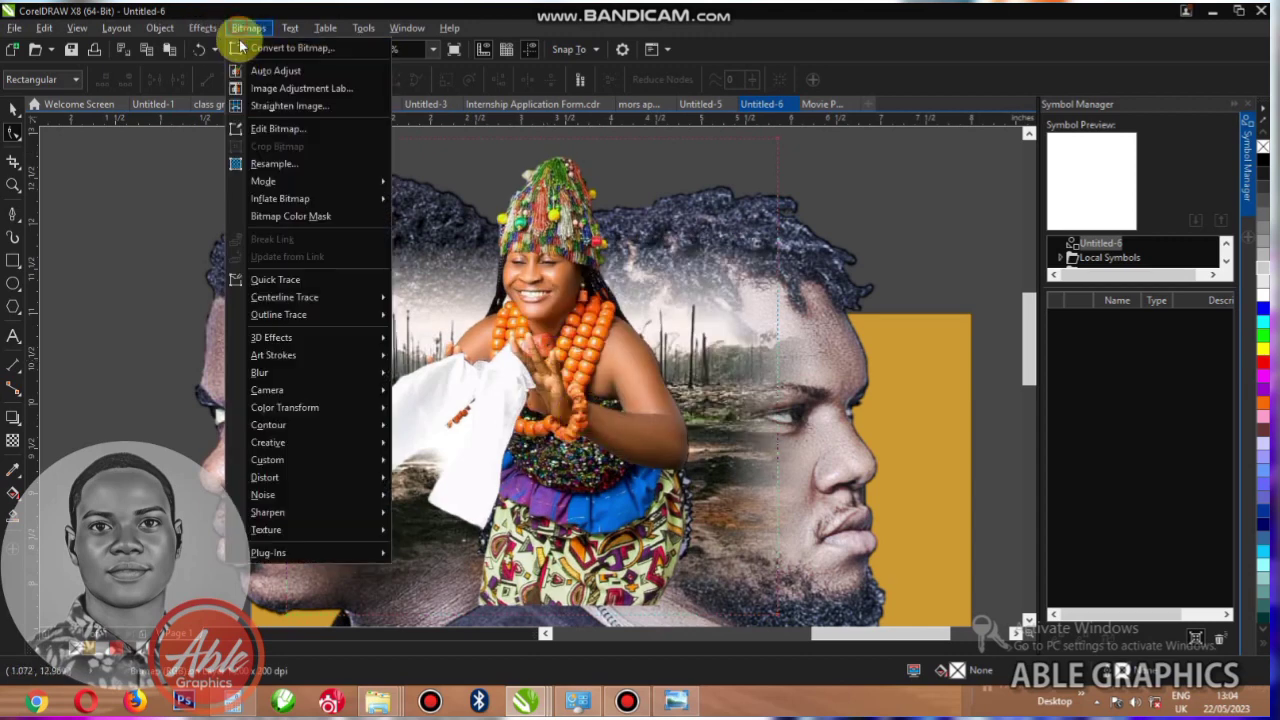
click(257, 72)
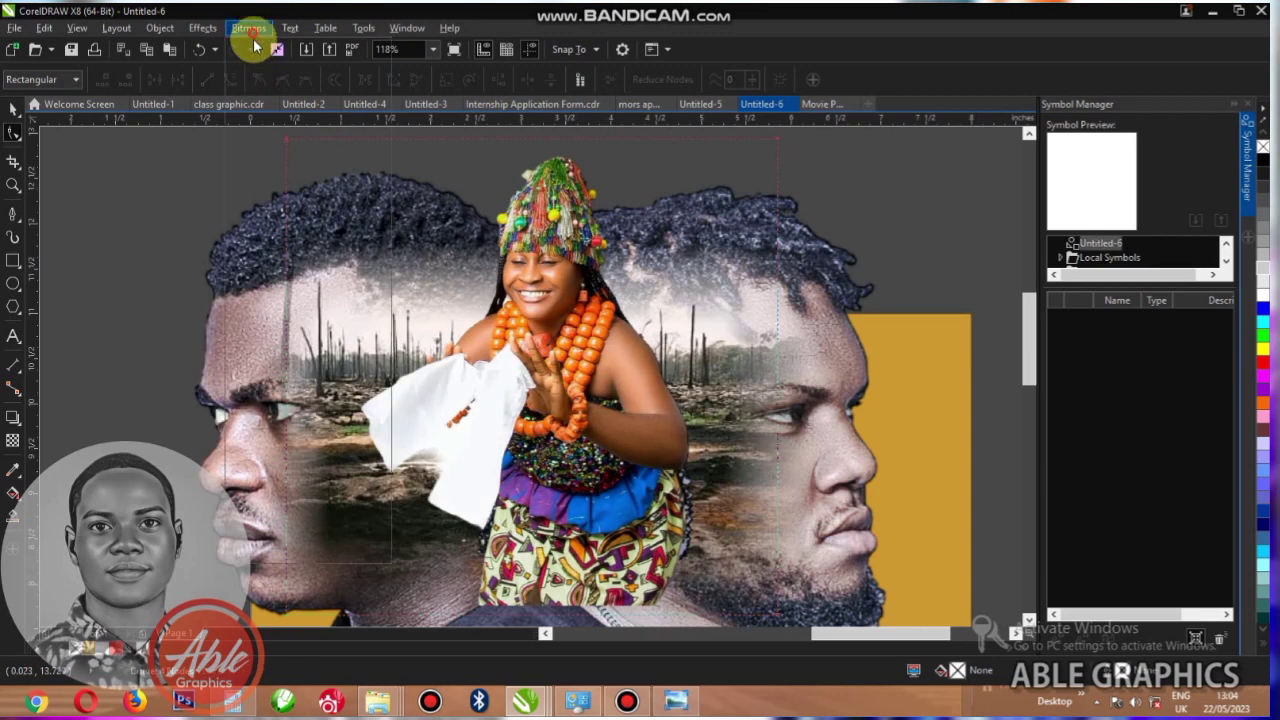
click(250, 30)
click(270, 89)
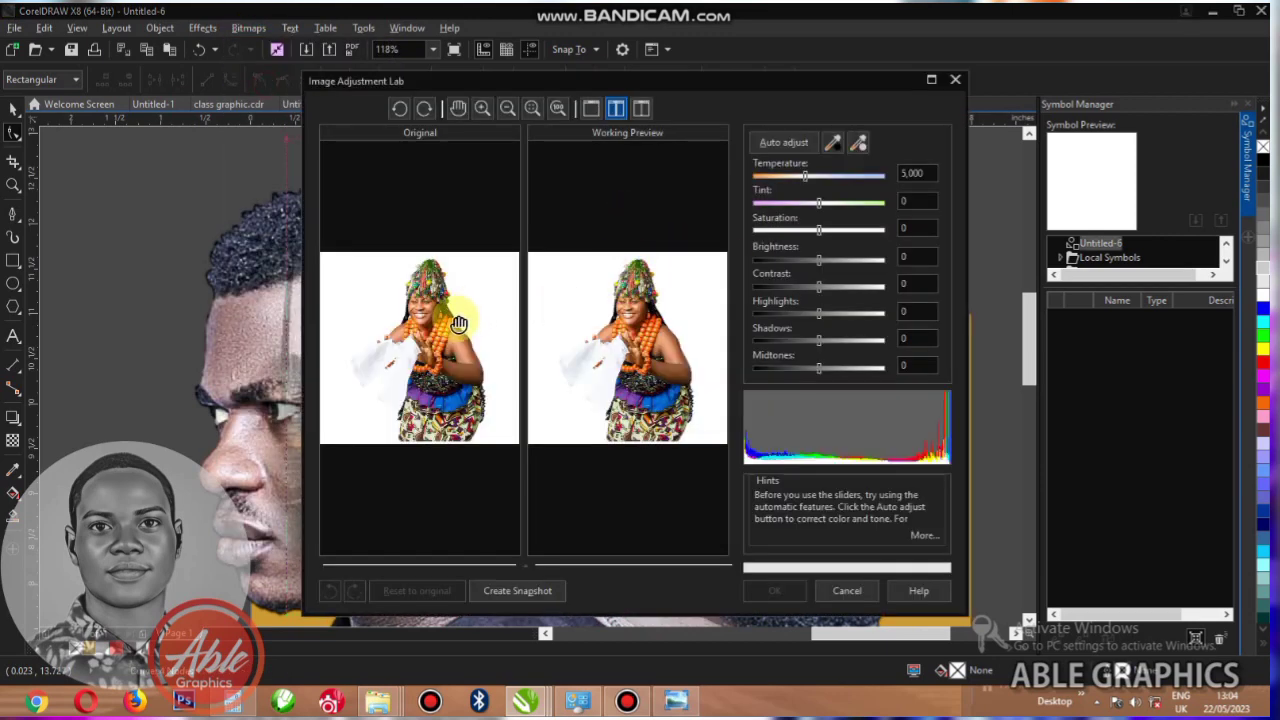
scroll(430, 280, up, 3)
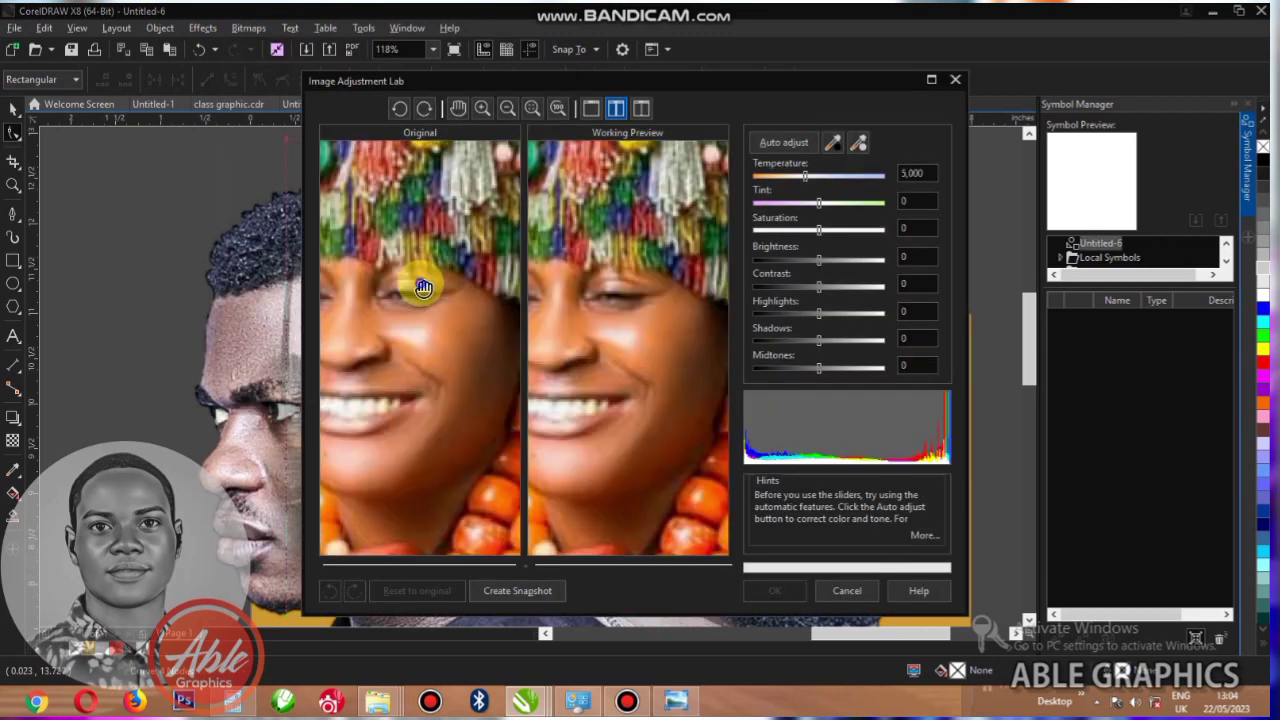
scroll(423, 288, down, 3)
drag(819, 203, 840, 180)
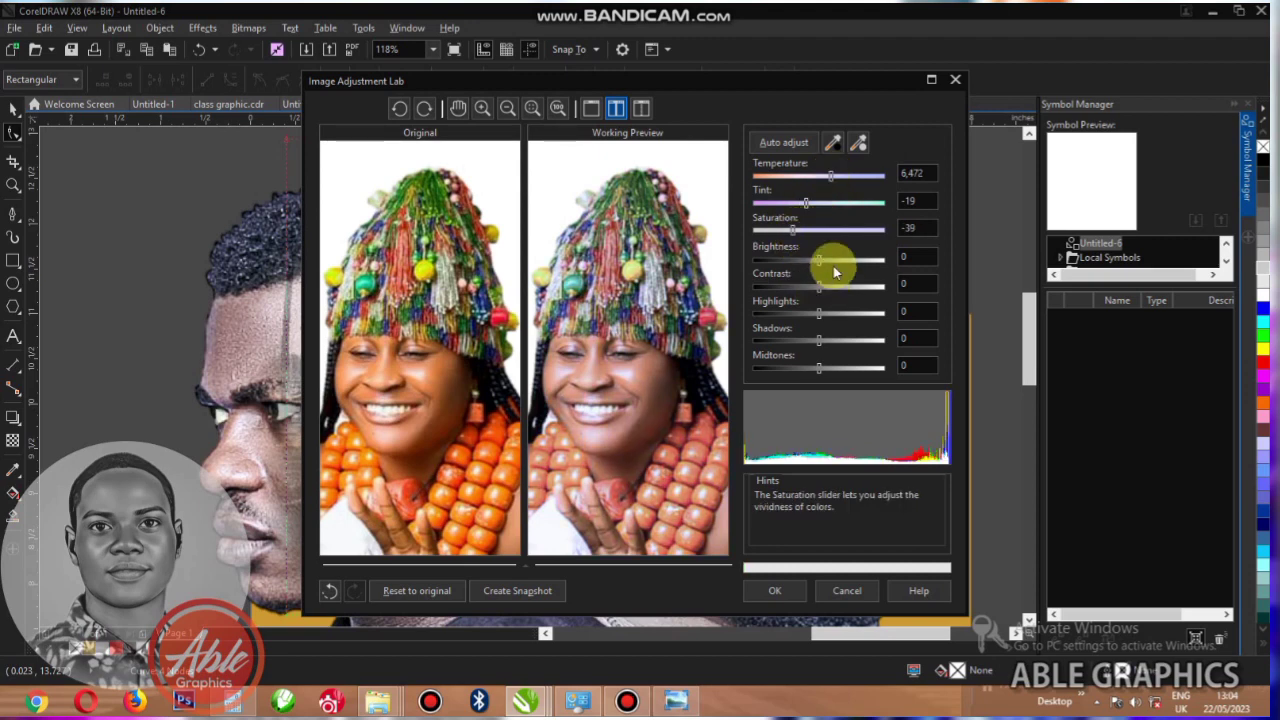
- Set the woman's photo to brightness 6, contrast 18, highlights 12, shadows 10 and midtones 8, and apply the adjustments
click(826, 260)
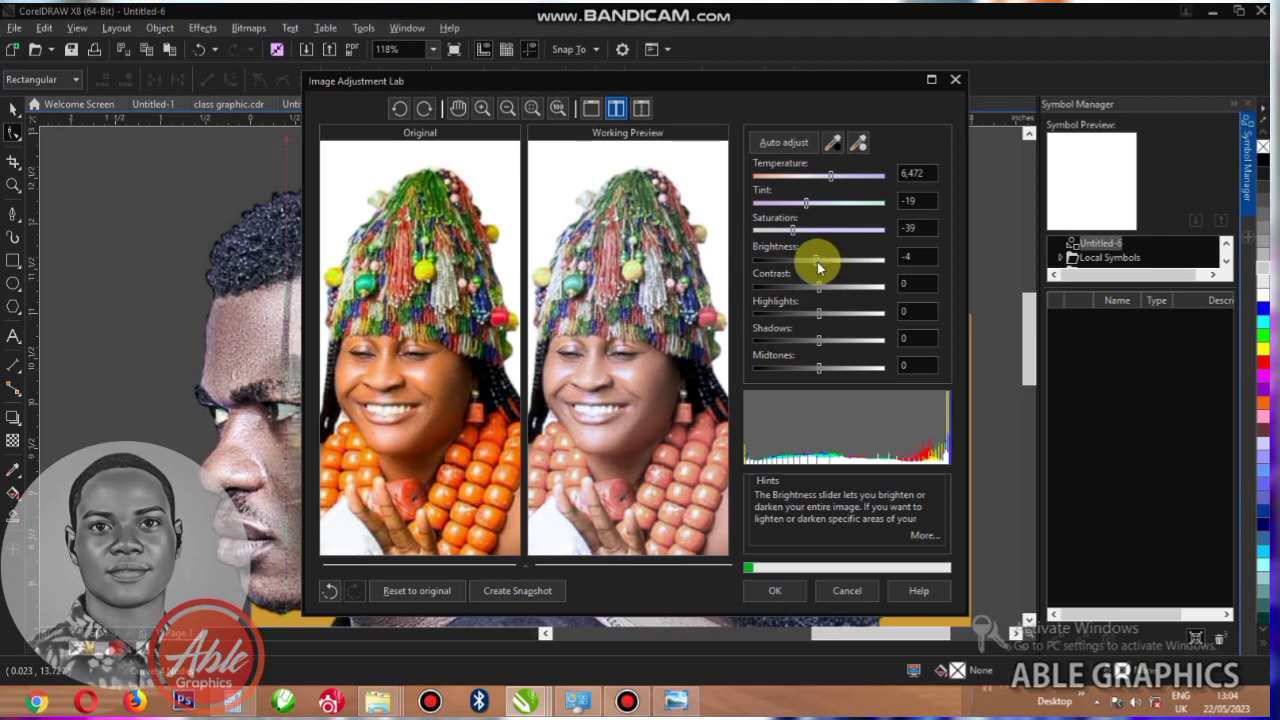
click(821, 260)
click(826, 286)
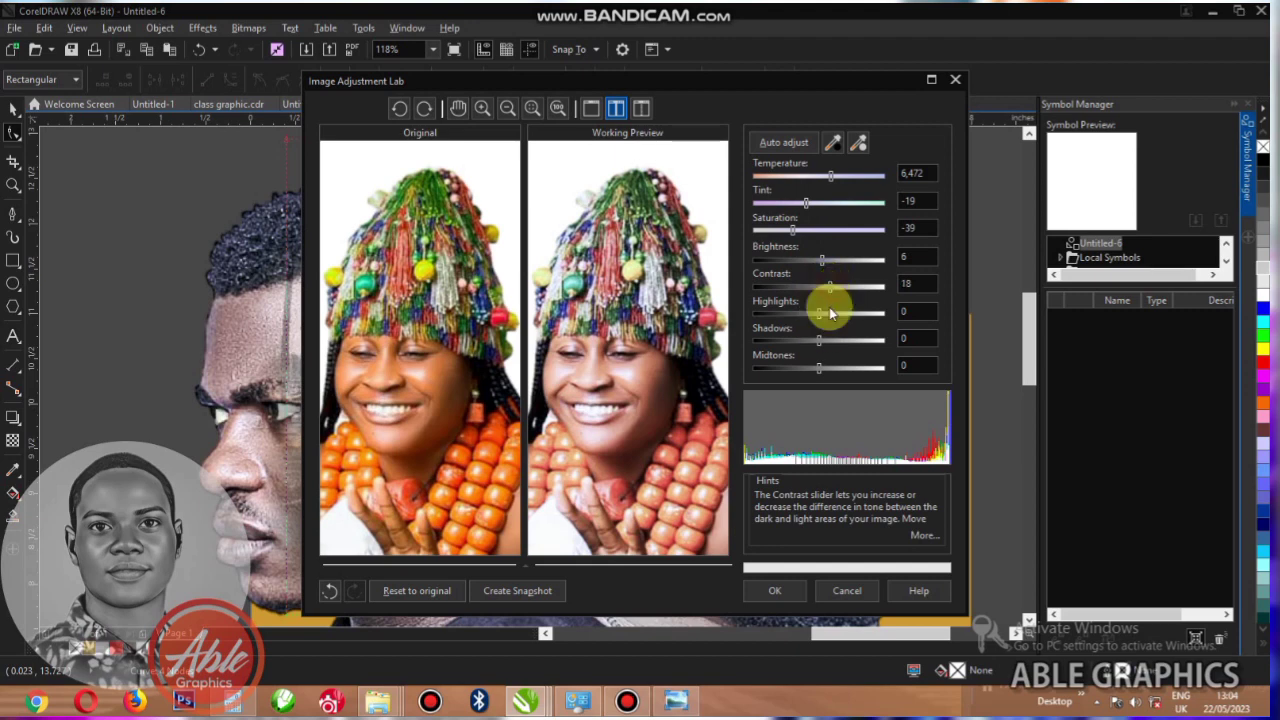
click(826, 316)
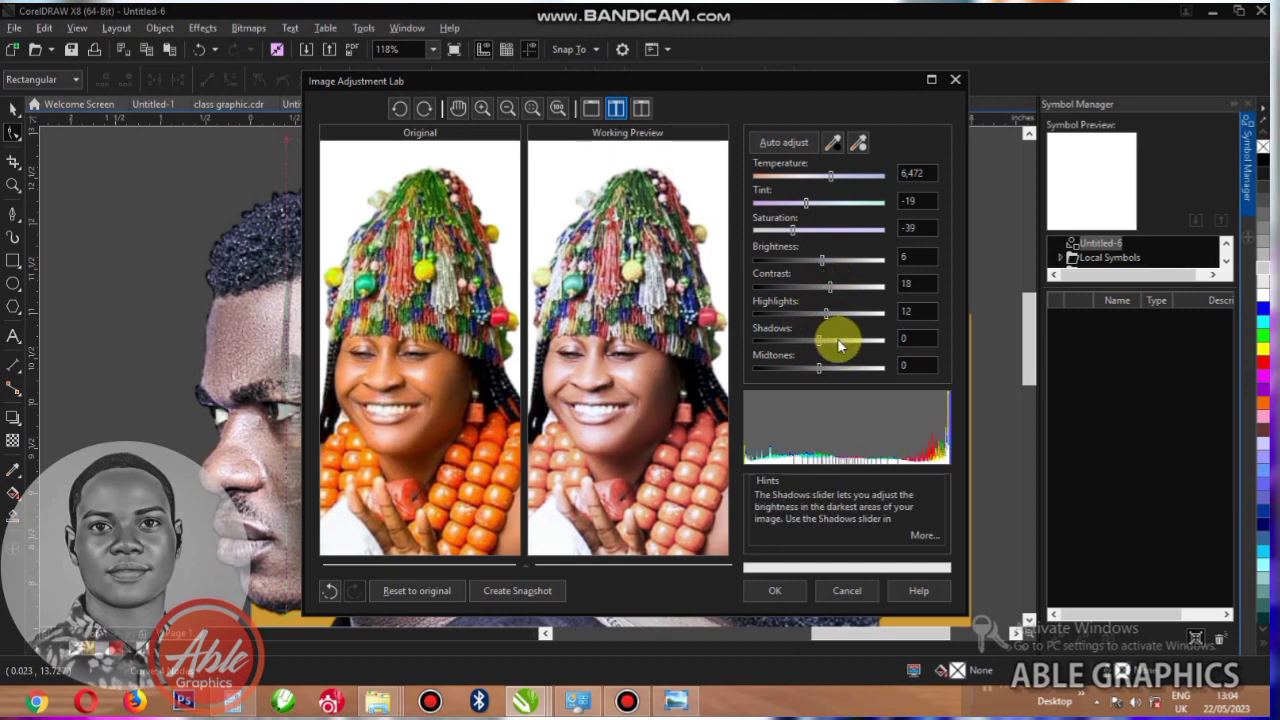
click(825, 342)
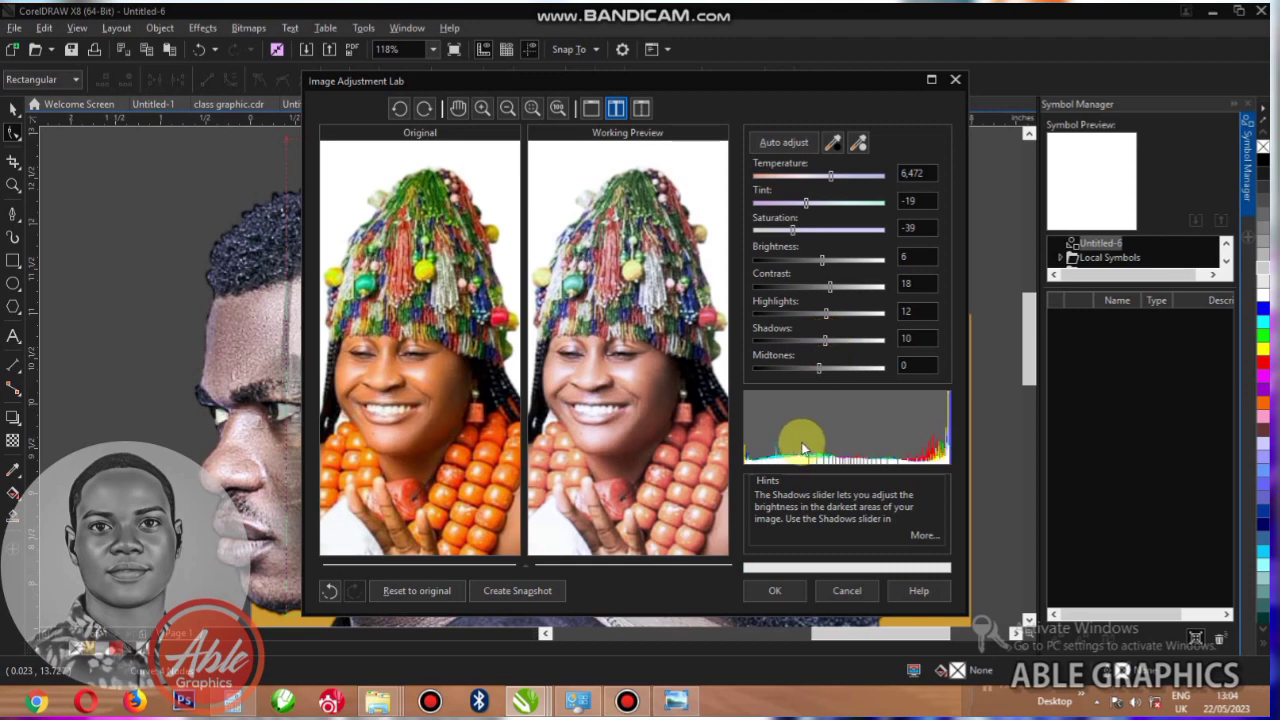
drag(822, 368, 834, 370)
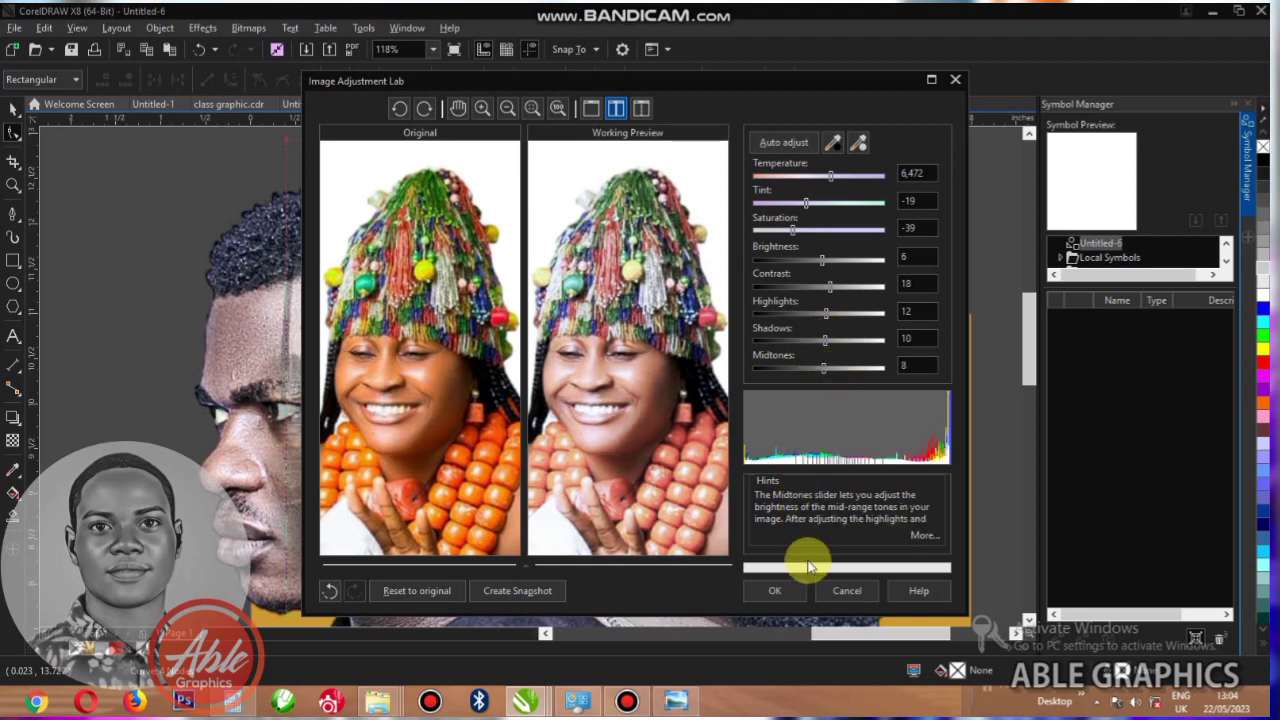
click(776, 590)
- Bring the photo of the three armed people to the front and set it aside on the empty area beside the page
scroll(581, 319, down, 3)
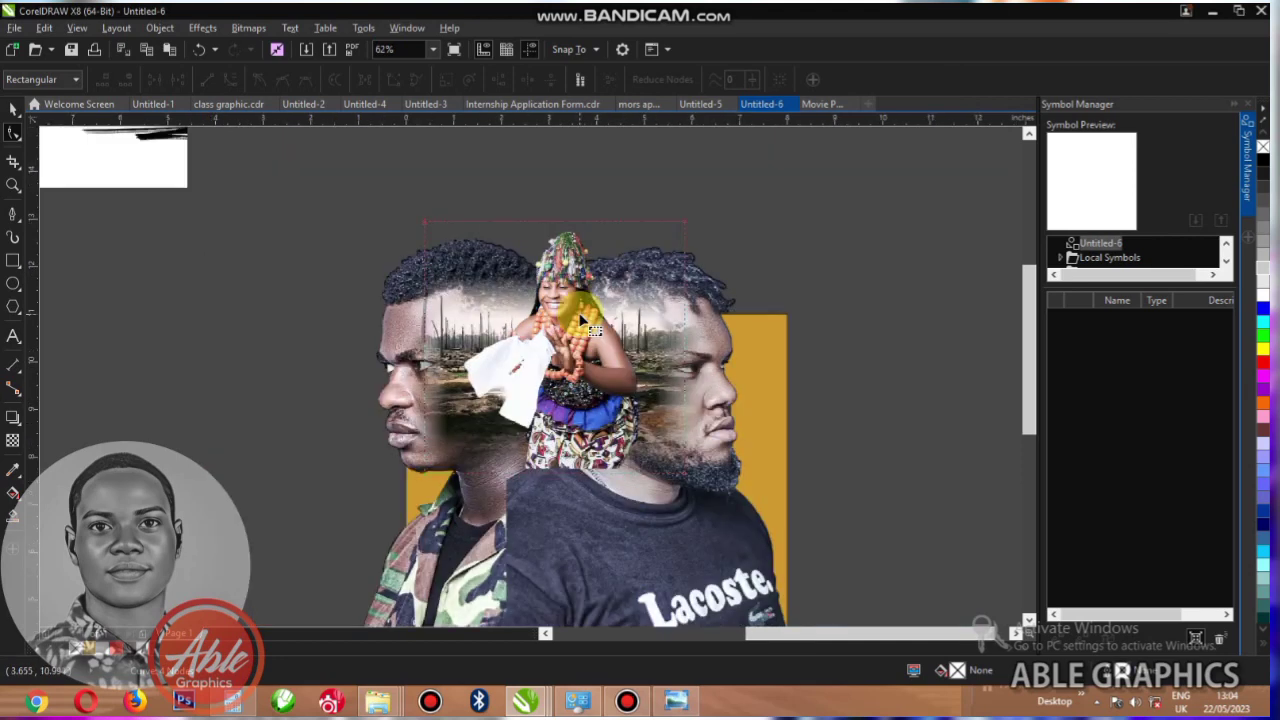
click(8, 110)
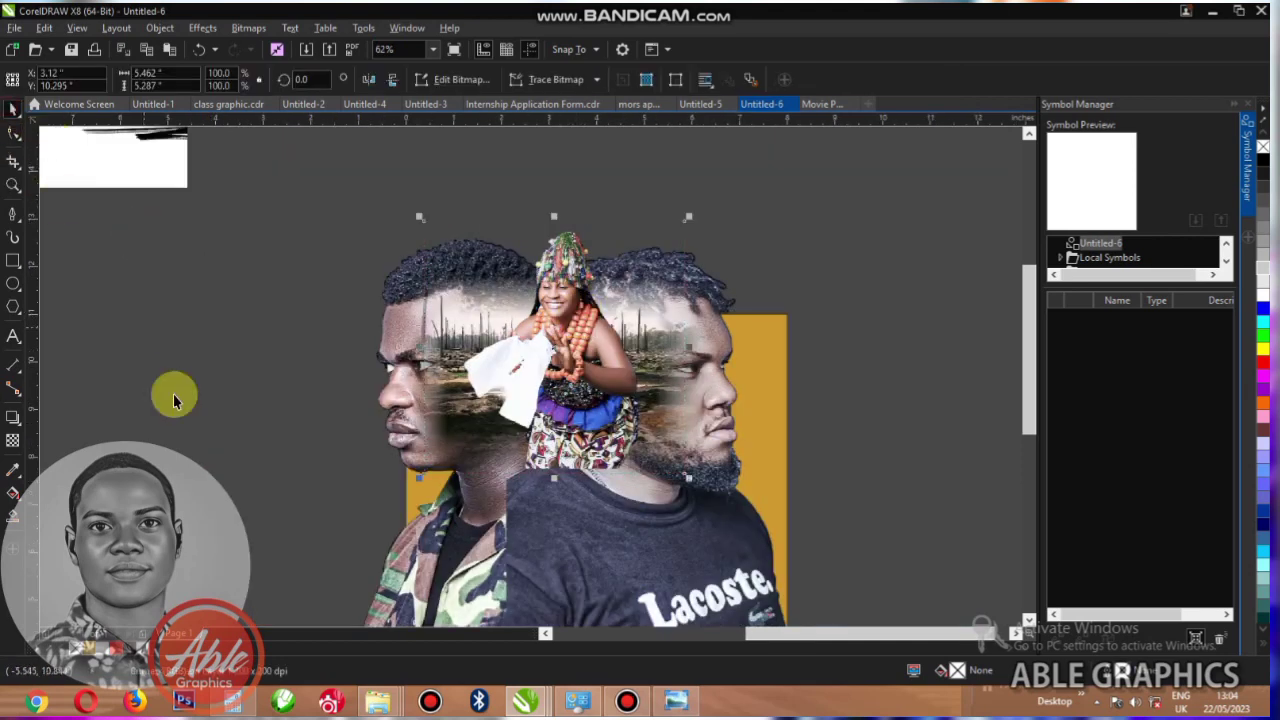
scroll(323, 360, down, 3)
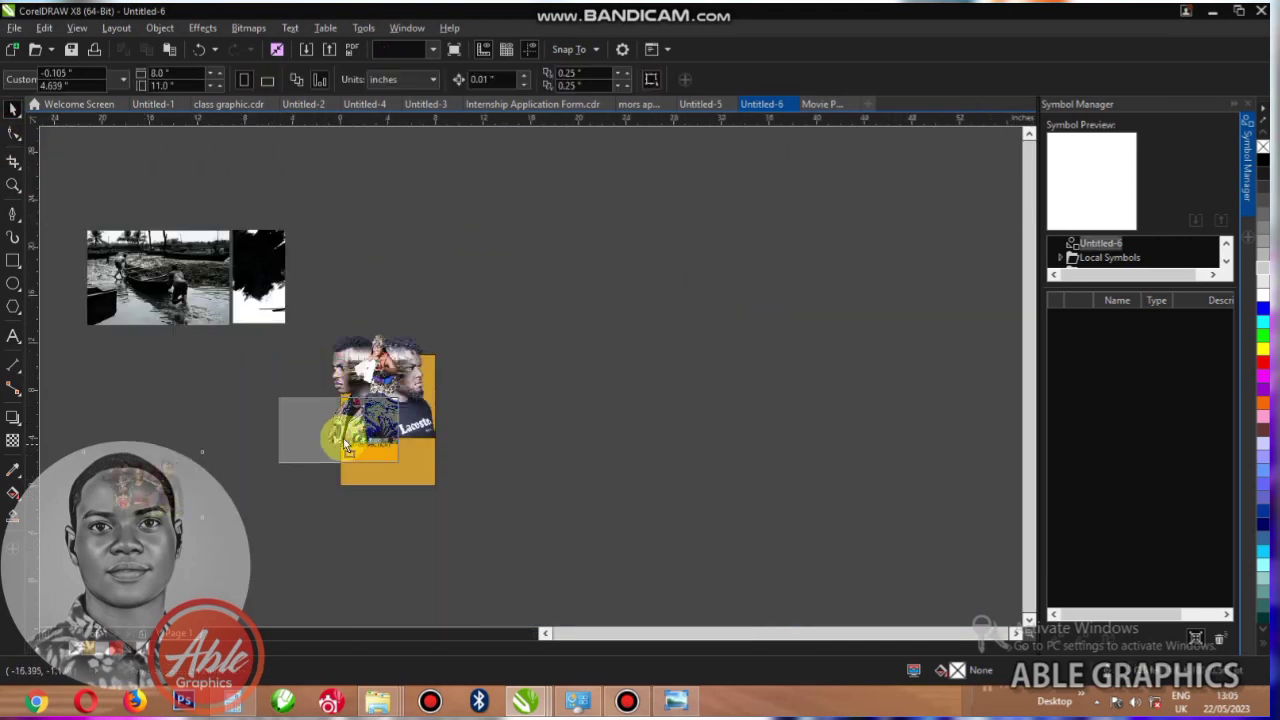
scroll(375, 405, up, 4)
key(shift+Page_Up)
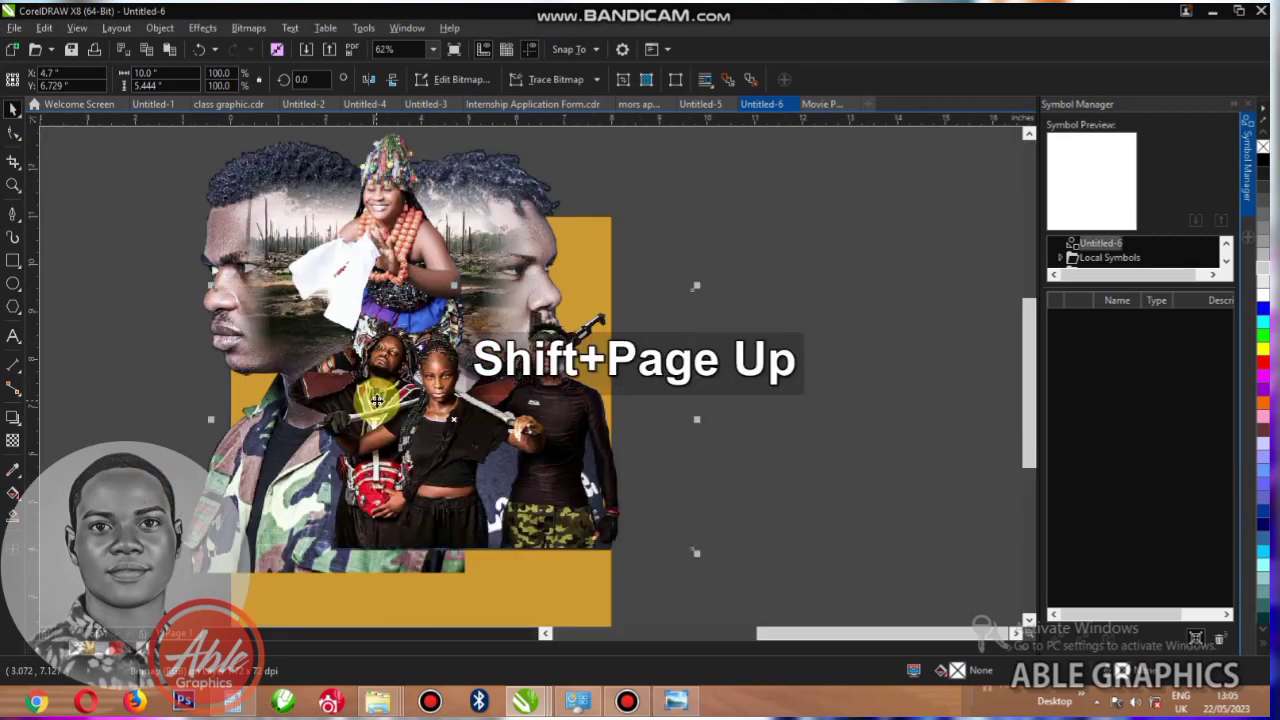
drag(427, 426, 404, 442)
scroll(440, 413, down, 2)
scroll(346, 409, up, 1)
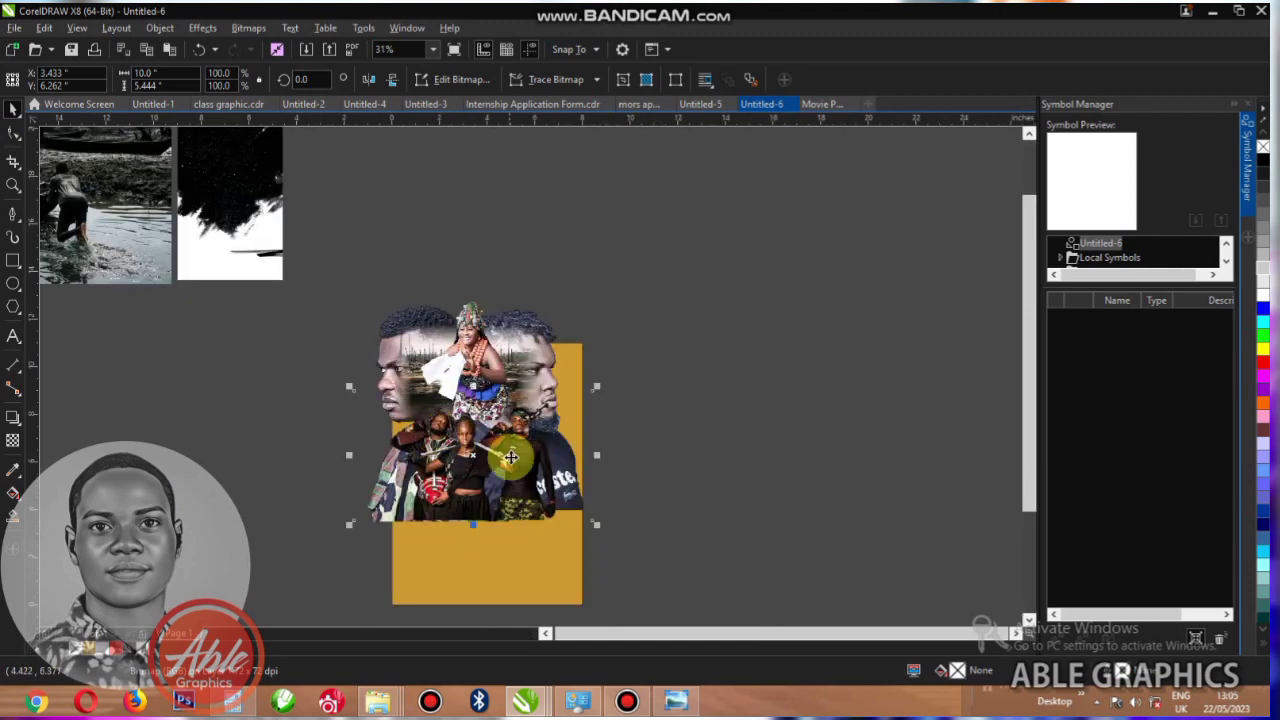
drag(485, 466, 183, 439)
drag(740, 248, 309, 561)
drag(655, 274, 603, 320)
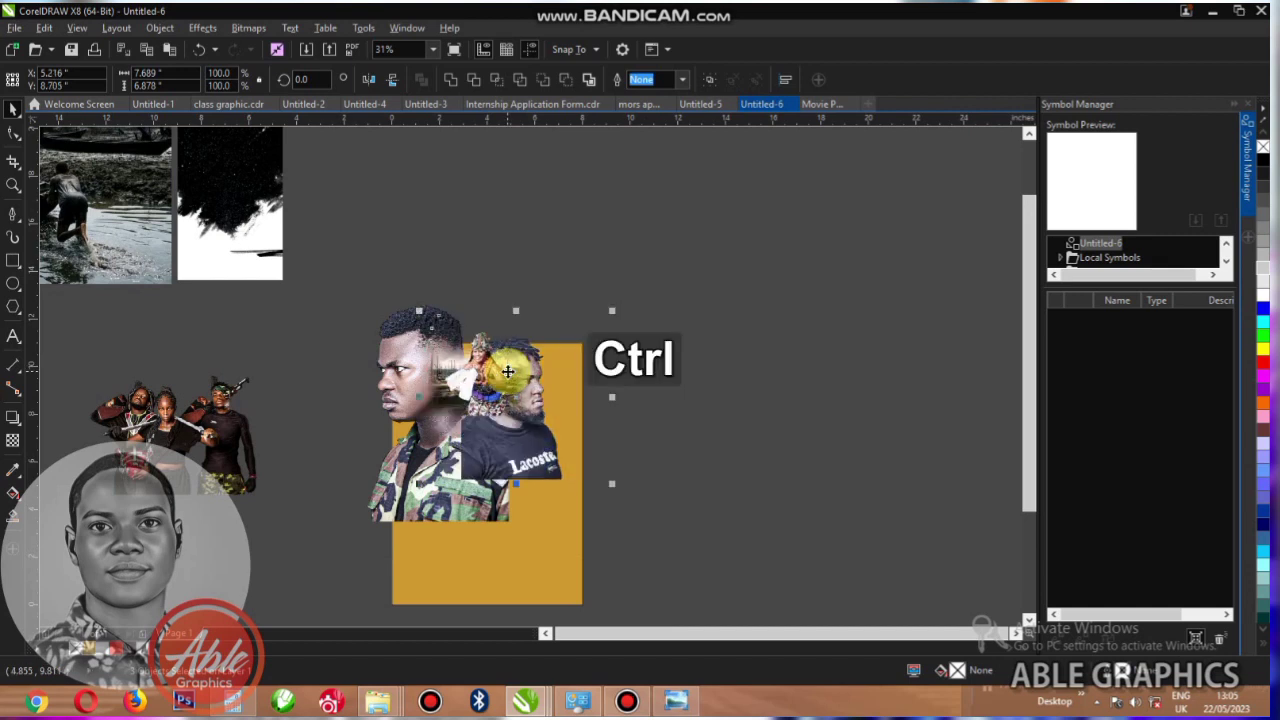
key(ctrl+z)
- Scale the two men, landscape and woman together to about 7.02 by 5.04 inches and center them in the golden page's upper half
drag(791, 181, 476, 405)
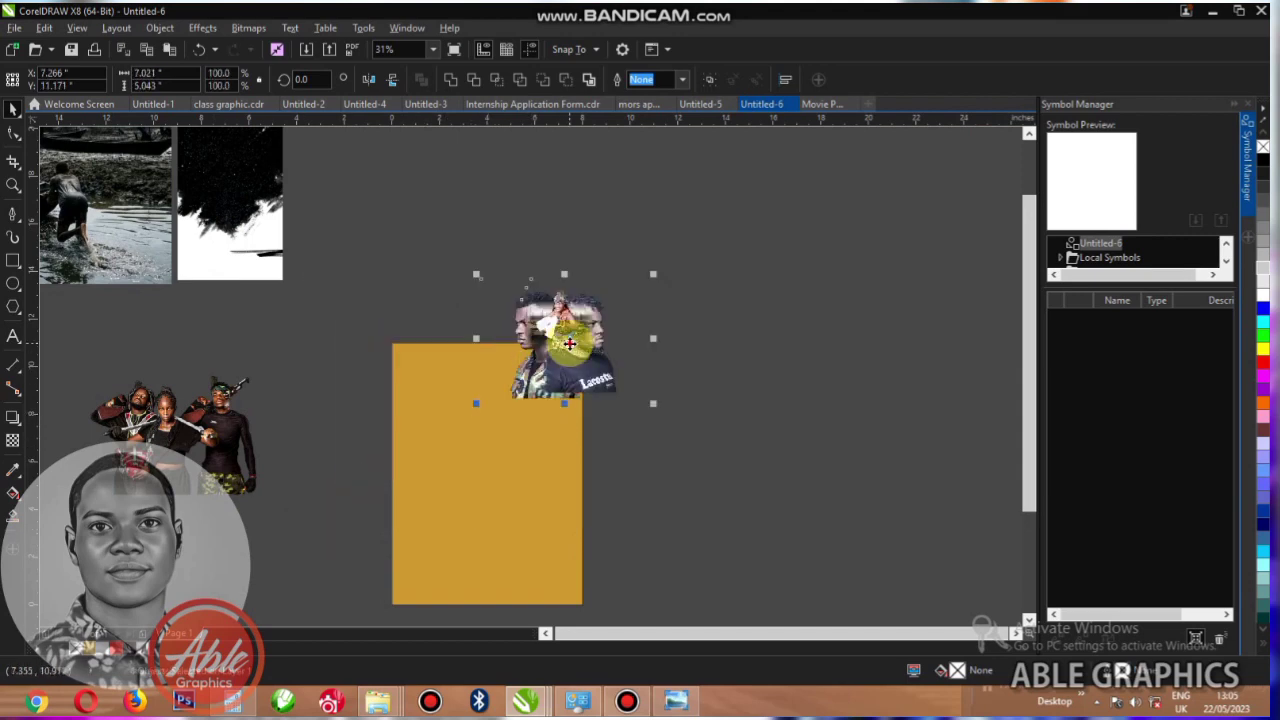
drag(569, 343, 491, 434)
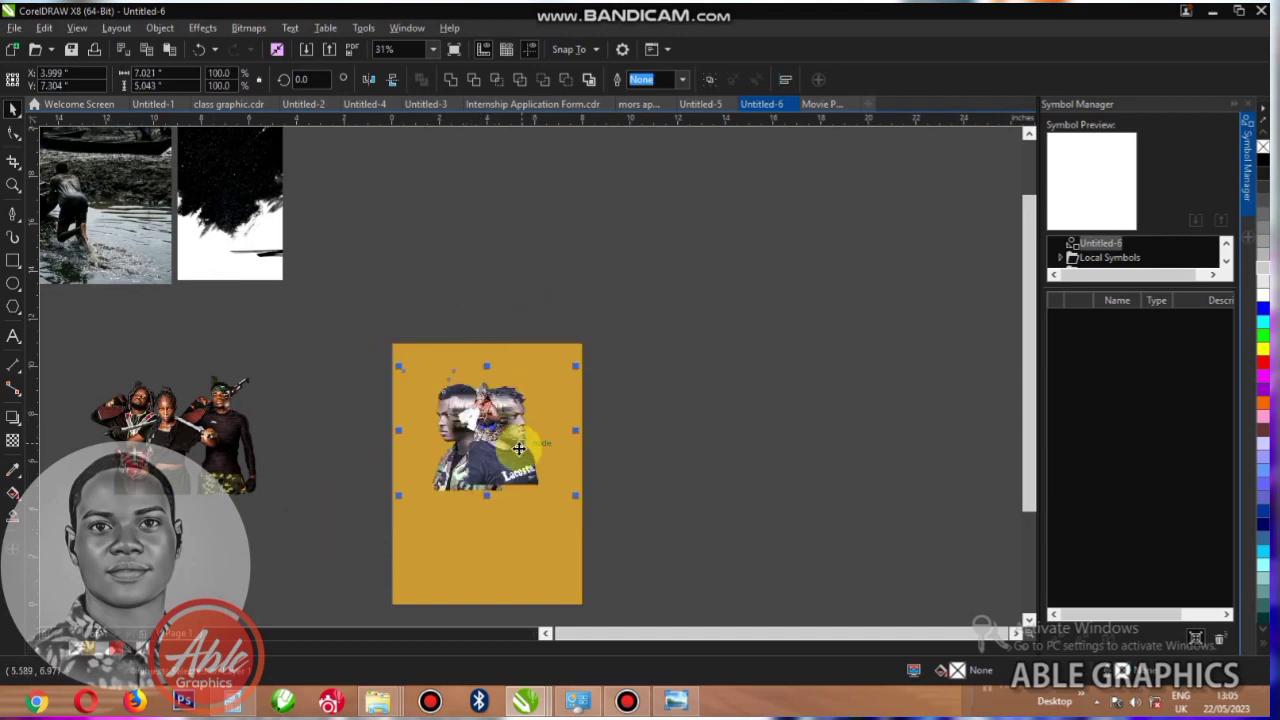
scroll(518, 448, up, 2)
click(771, 428)
scroll(508, 451, down, 2)
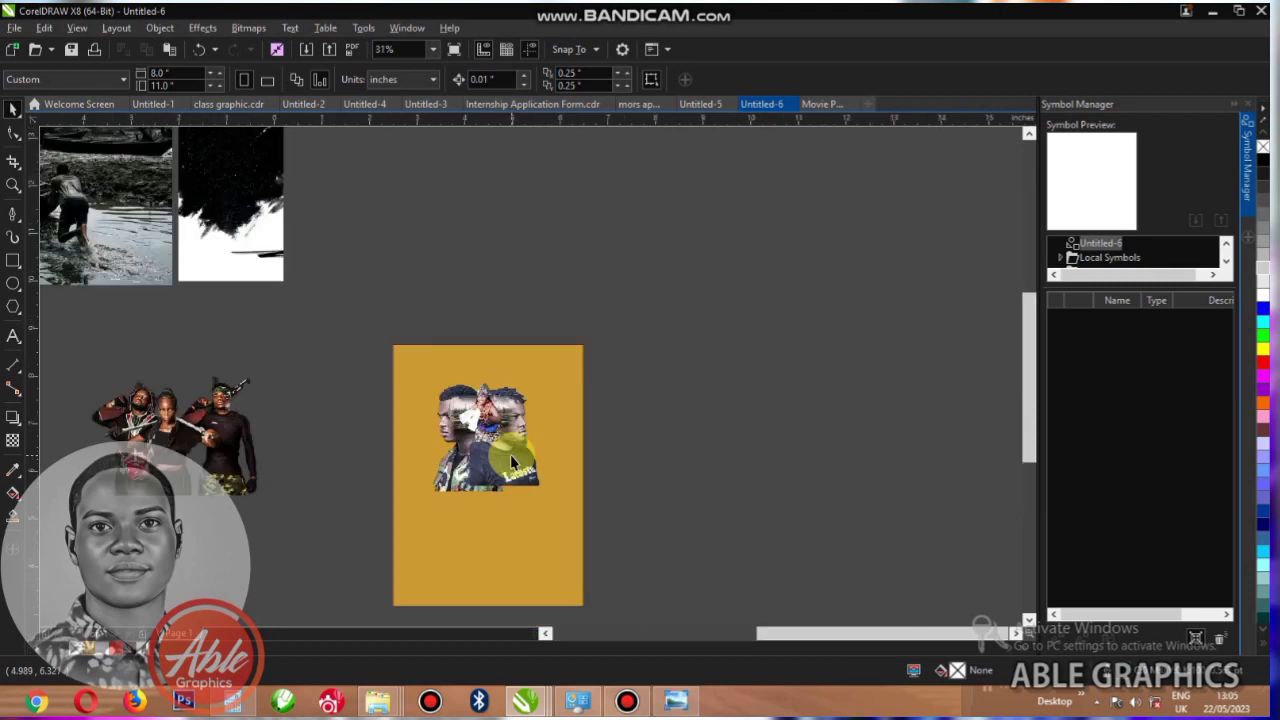
- Fade the inner edge of the Lacoste shirt into the camouflage jacket with a linear transparency and convert that photo to a 200 dpi bitmap
scroll(510, 454, up, 4)
click(583, 480)
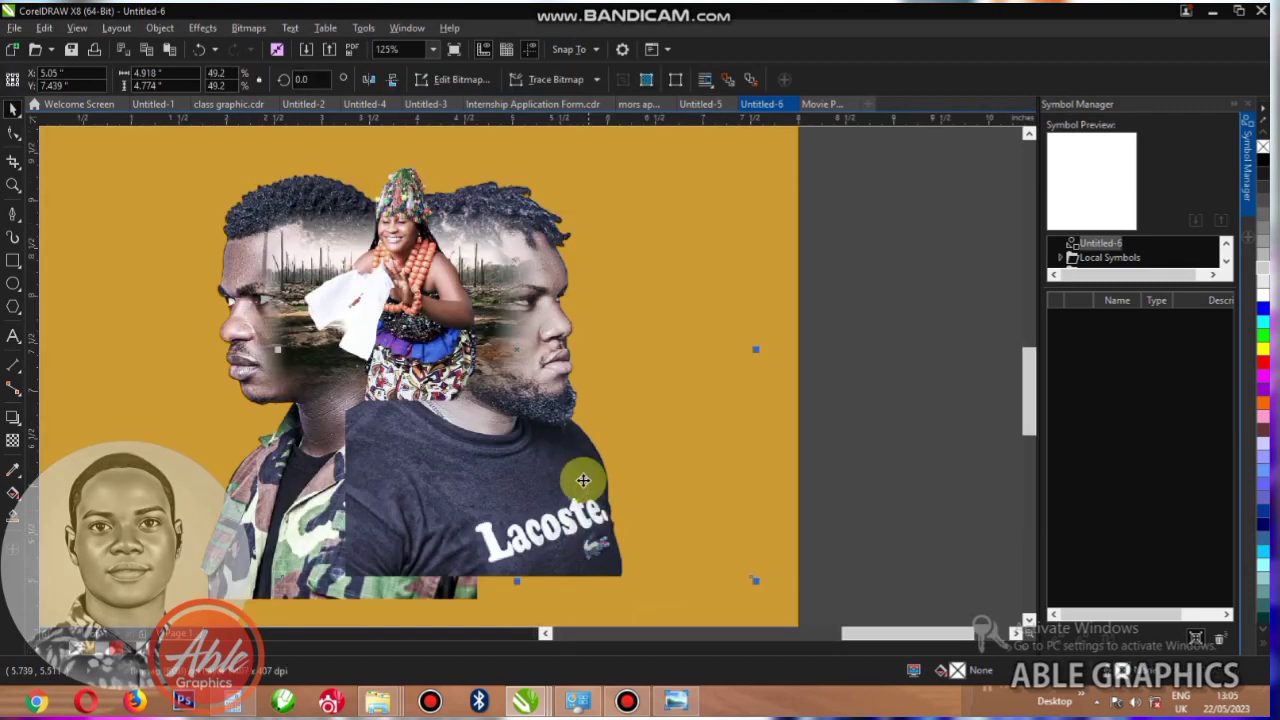
click(13, 443)
drag(385, 484, 412, 474)
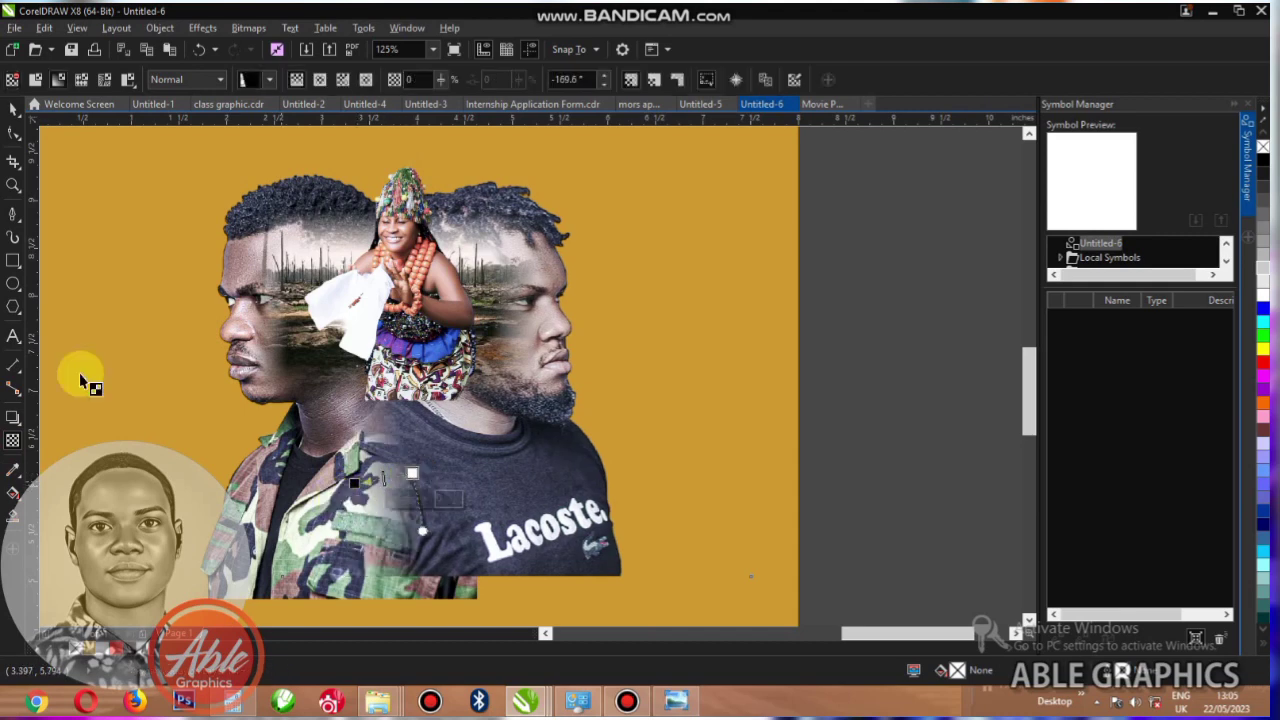
click(246, 28)
click(260, 46)
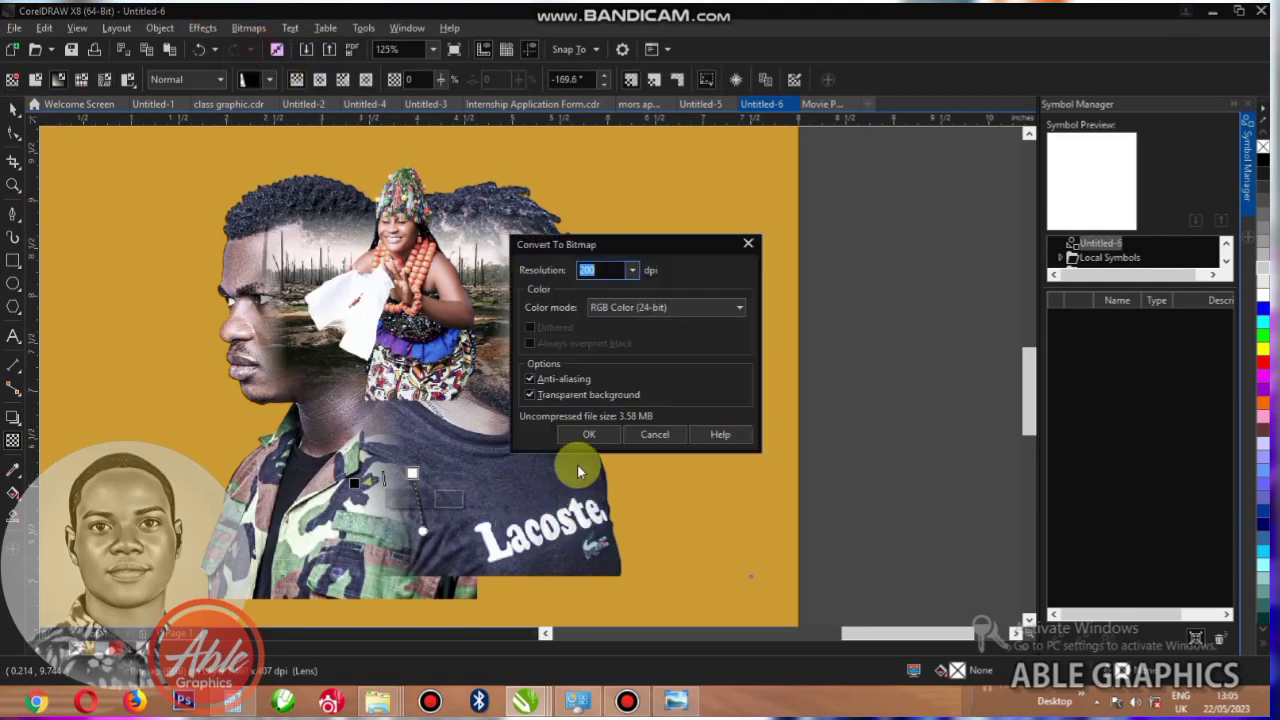
click(587, 434)
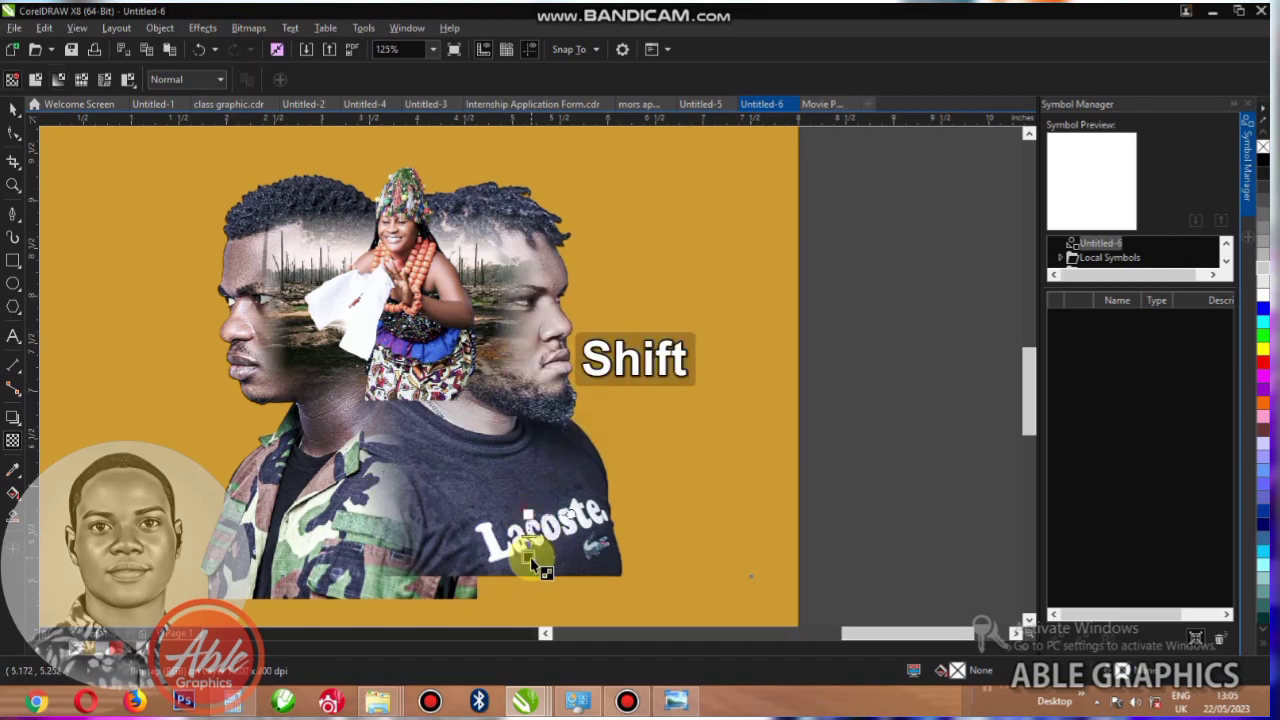
- Fade the bottom edge of the Lacoste shirt into the golden background and convert the photo to a 200 dpi bitmap again
drag(533, 560, 528, 557)
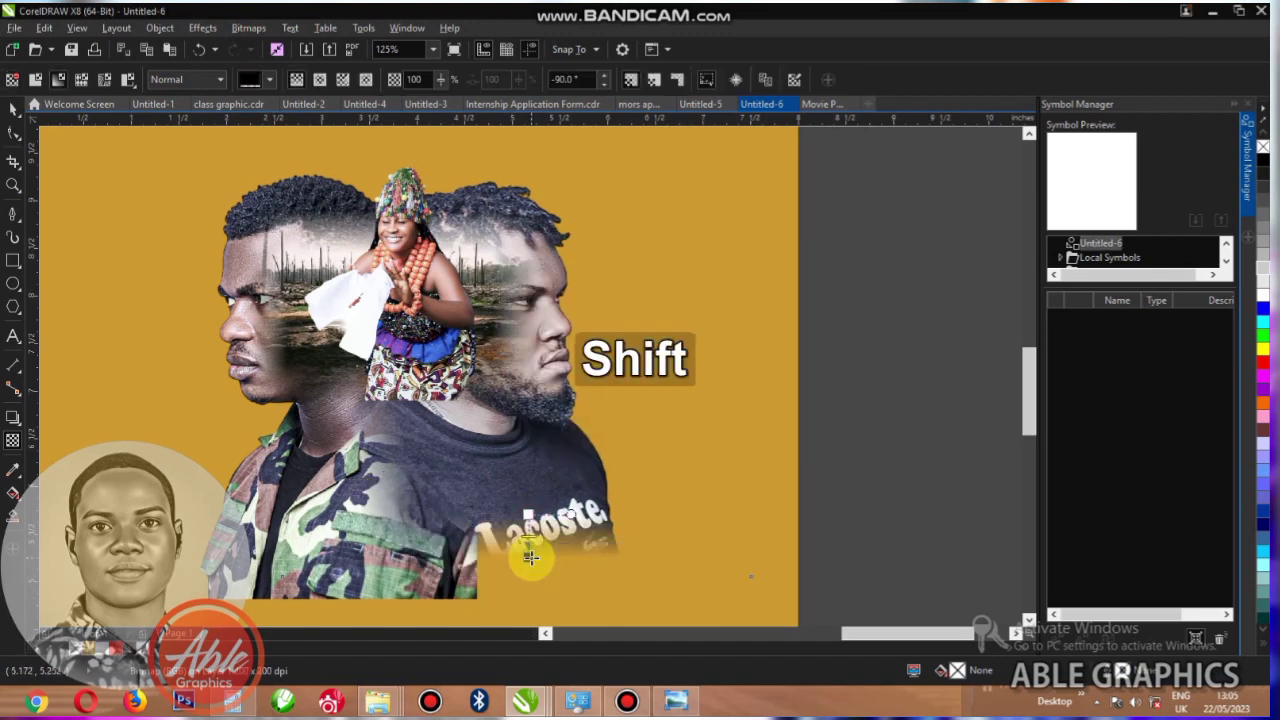
click(254, 31)
click(257, 46)
click(560, 434)
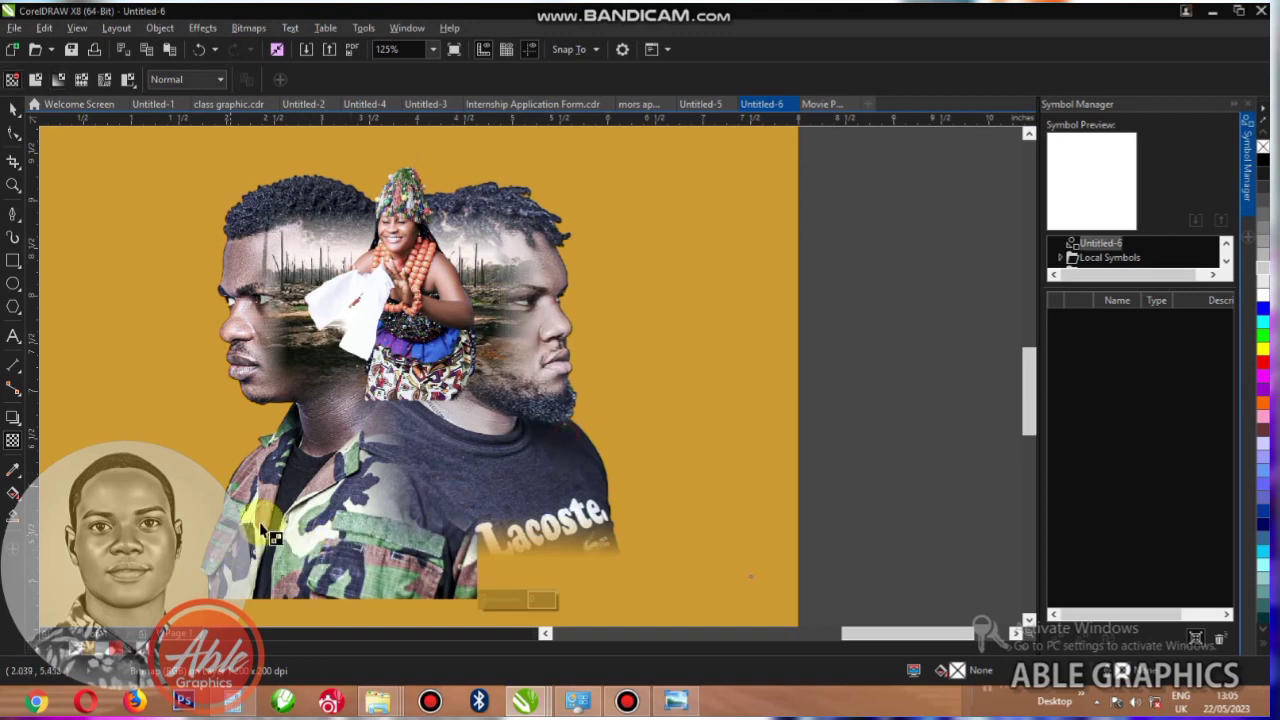
- Fade the bottom of the camouflage jacket into the golden background with a linear transparency and convert the photo to a 200 dpi bitmap
drag(325, 545, 325, 585)
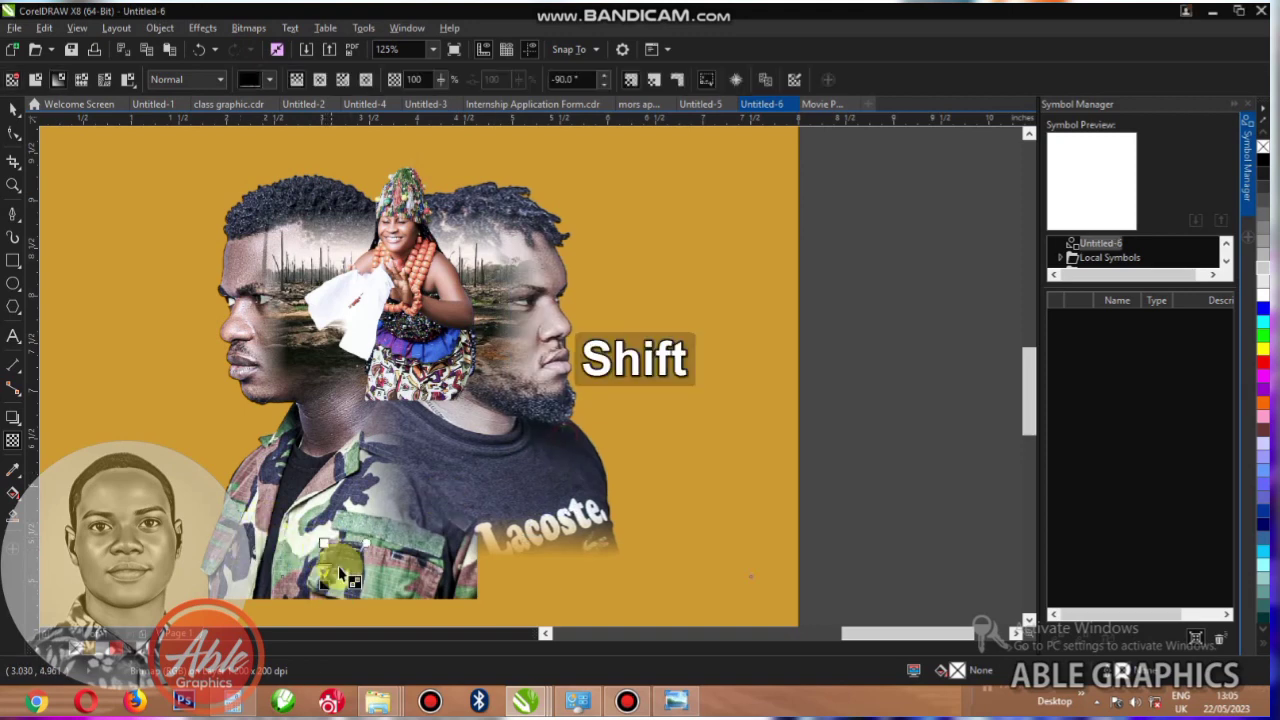
key(ctrl+z)
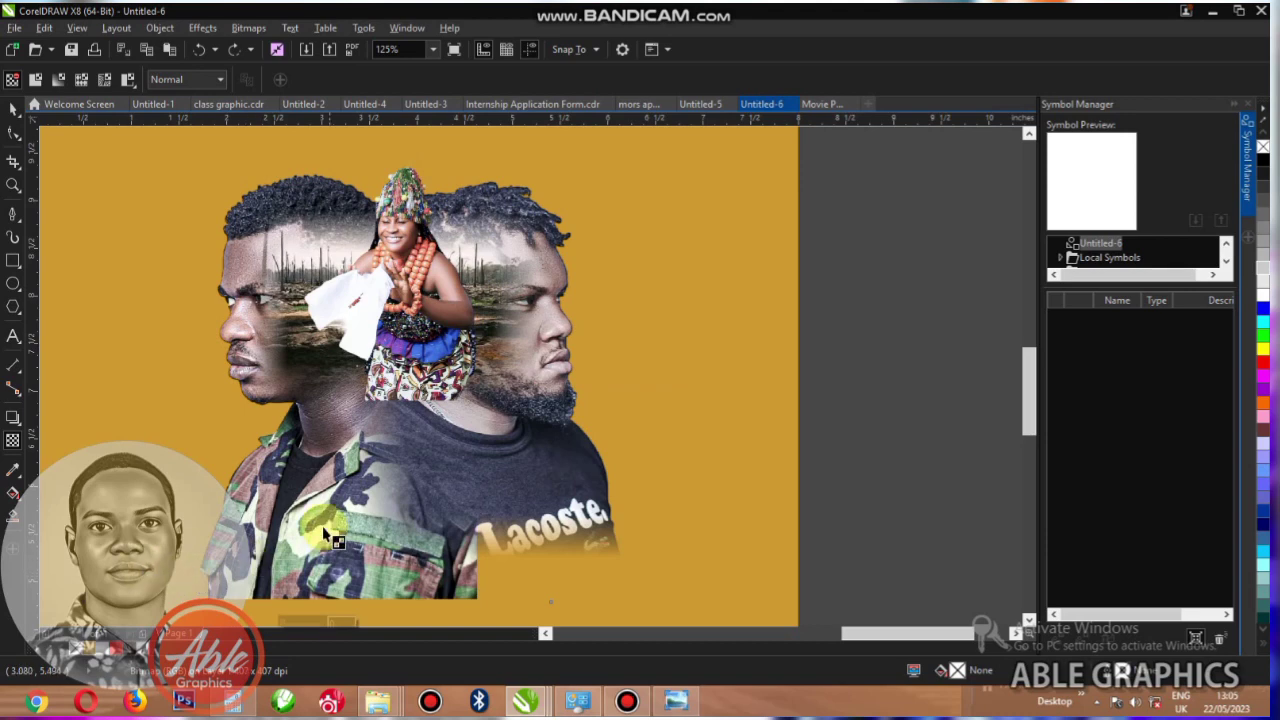
drag(307, 525, 318, 582)
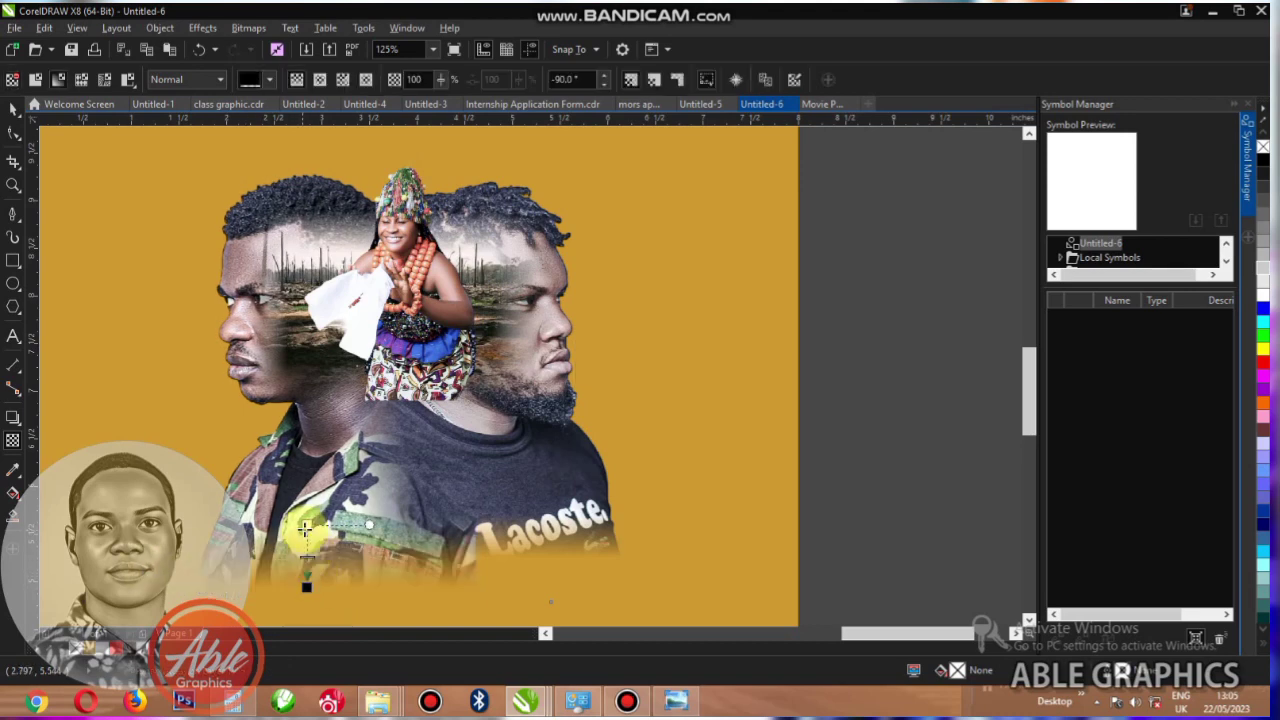
click(249, 28)
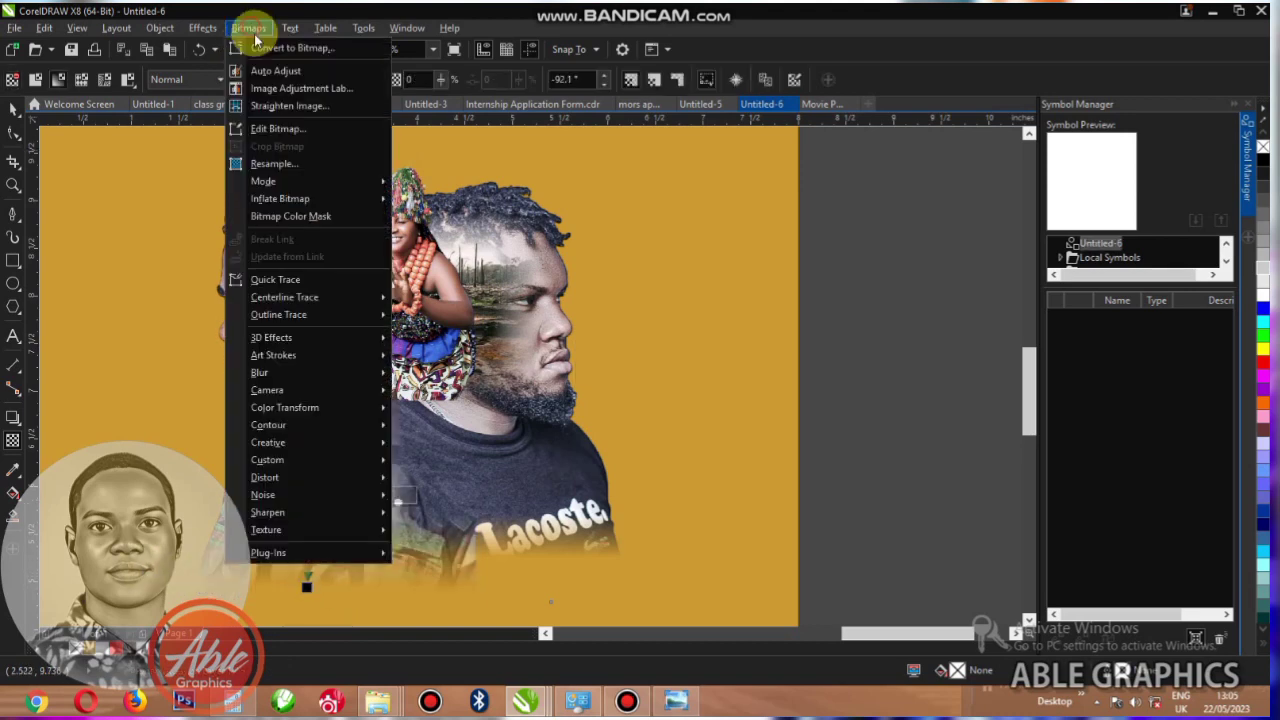
click(257, 49)
click(582, 433)
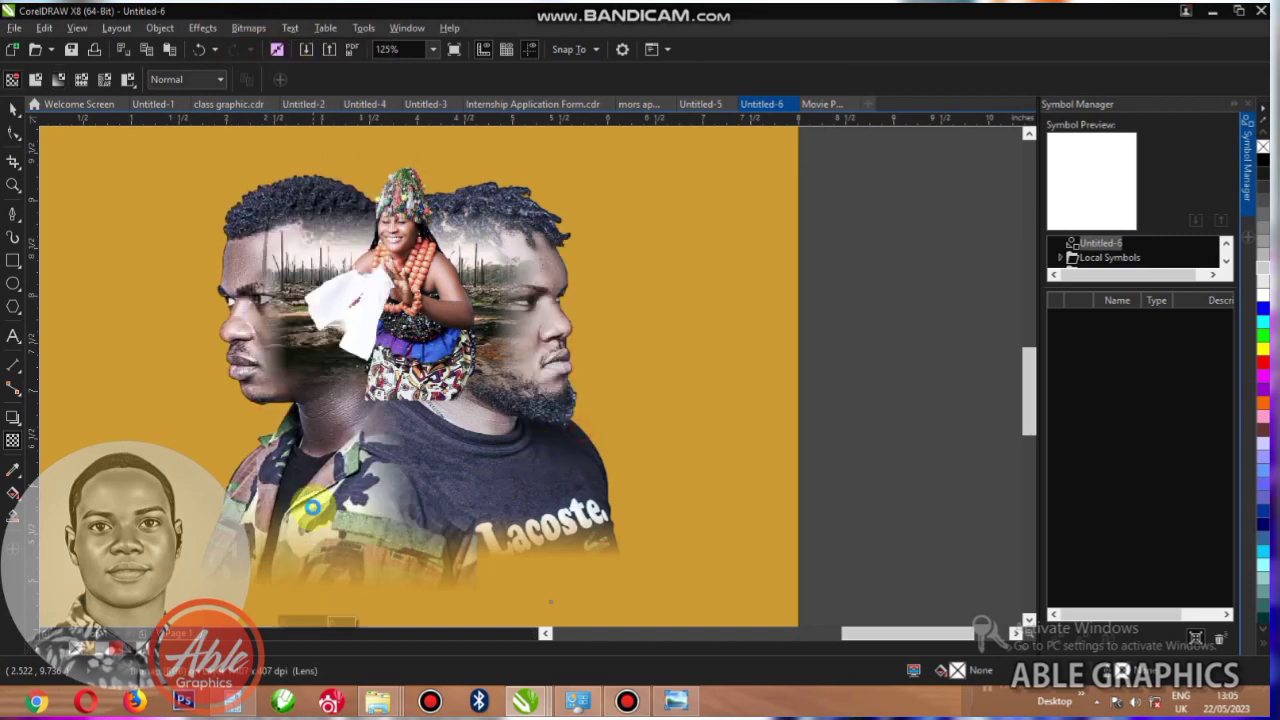
- Add a short sideways transparency fade to the outer sleeve of the camouflage jacket
scroll(314, 500, down, 1)
scroll(167, 516, up, 1)
drag(411, 505, 438, 507)
key(ctrl+space)
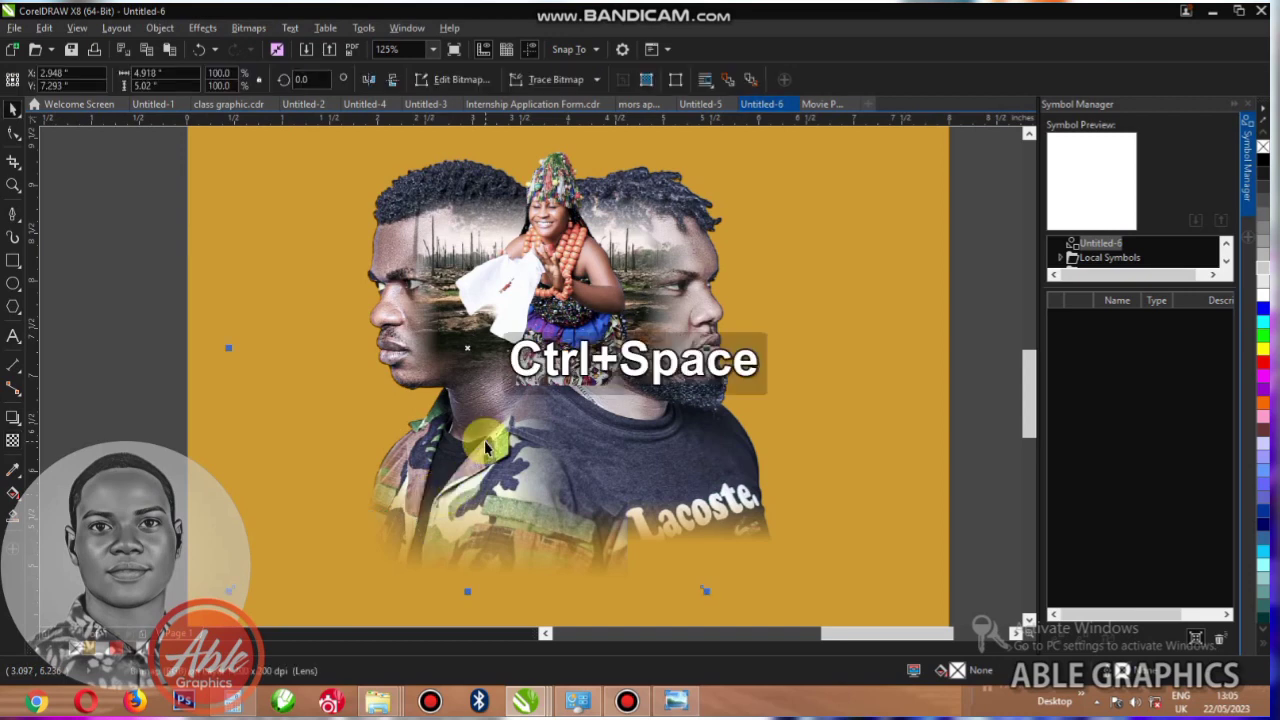
- Move the three-person photo onto the poster, scale it to about 4.38 by 2.39 inches and position it over the men's chests
scroll(412, 472, down, 5)
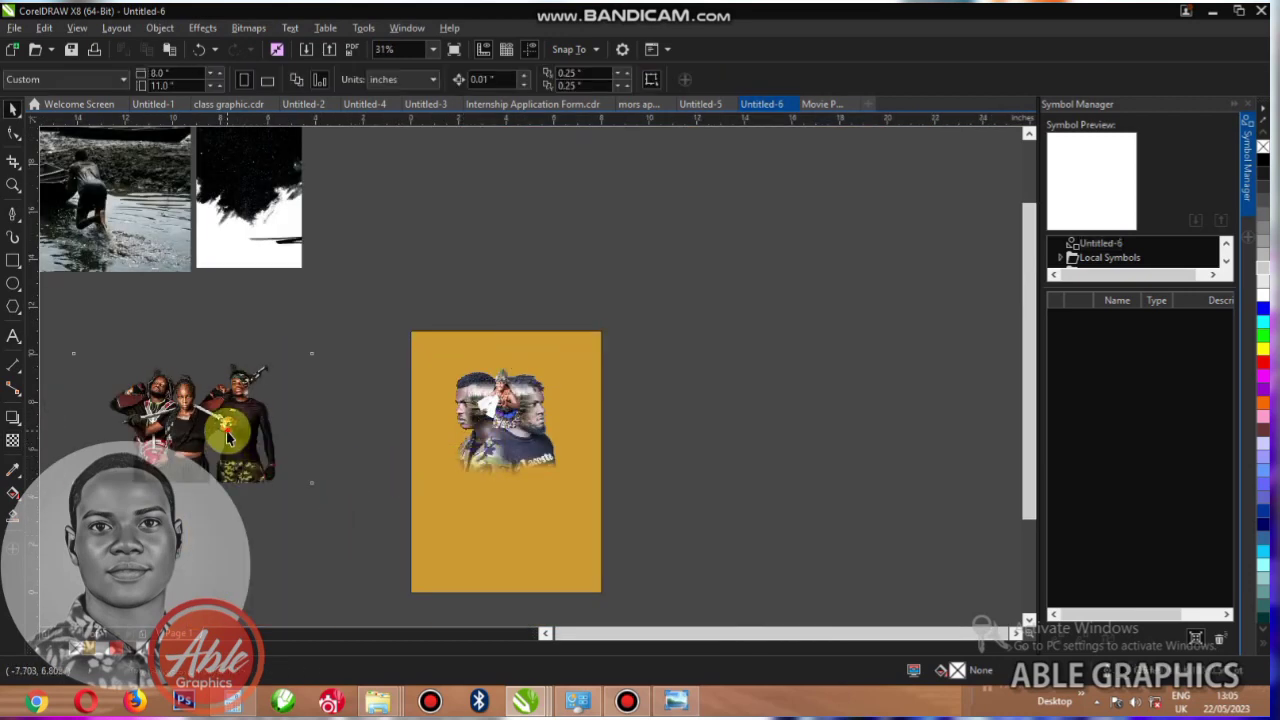
drag(229, 429, 525, 461)
scroll(525, 461, up, 2)
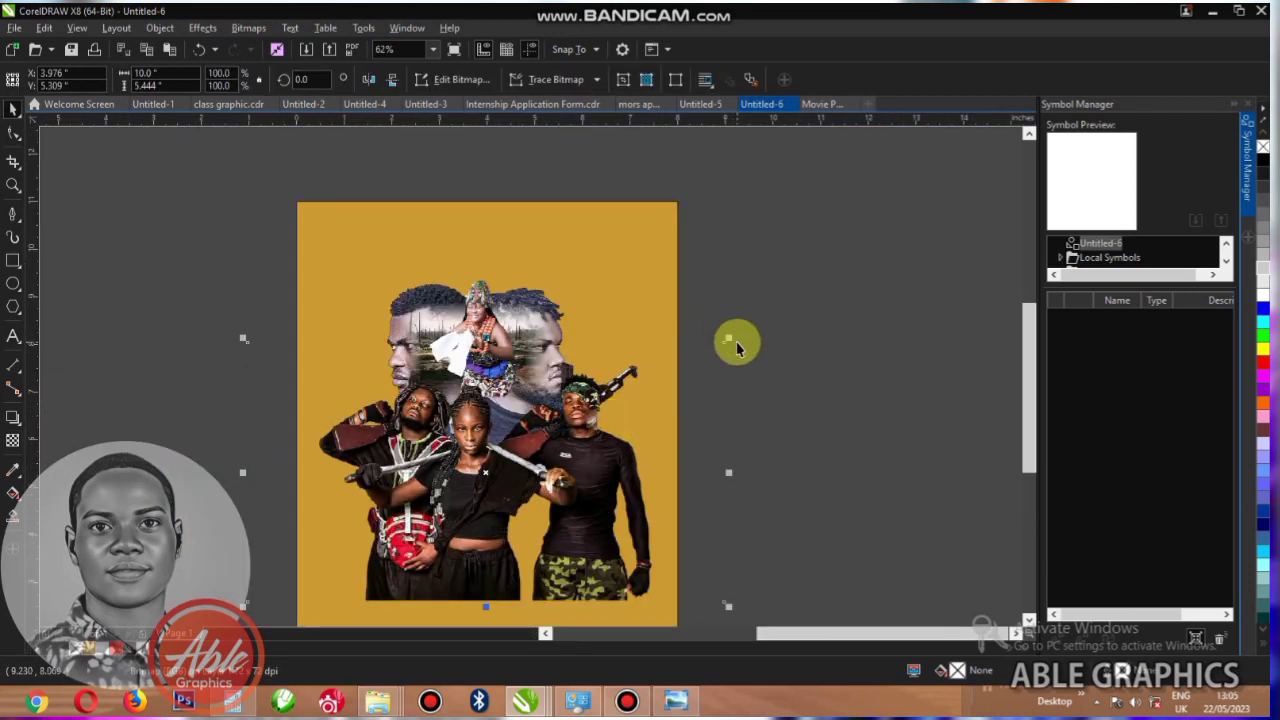
drag(730, 338, 595, 415)
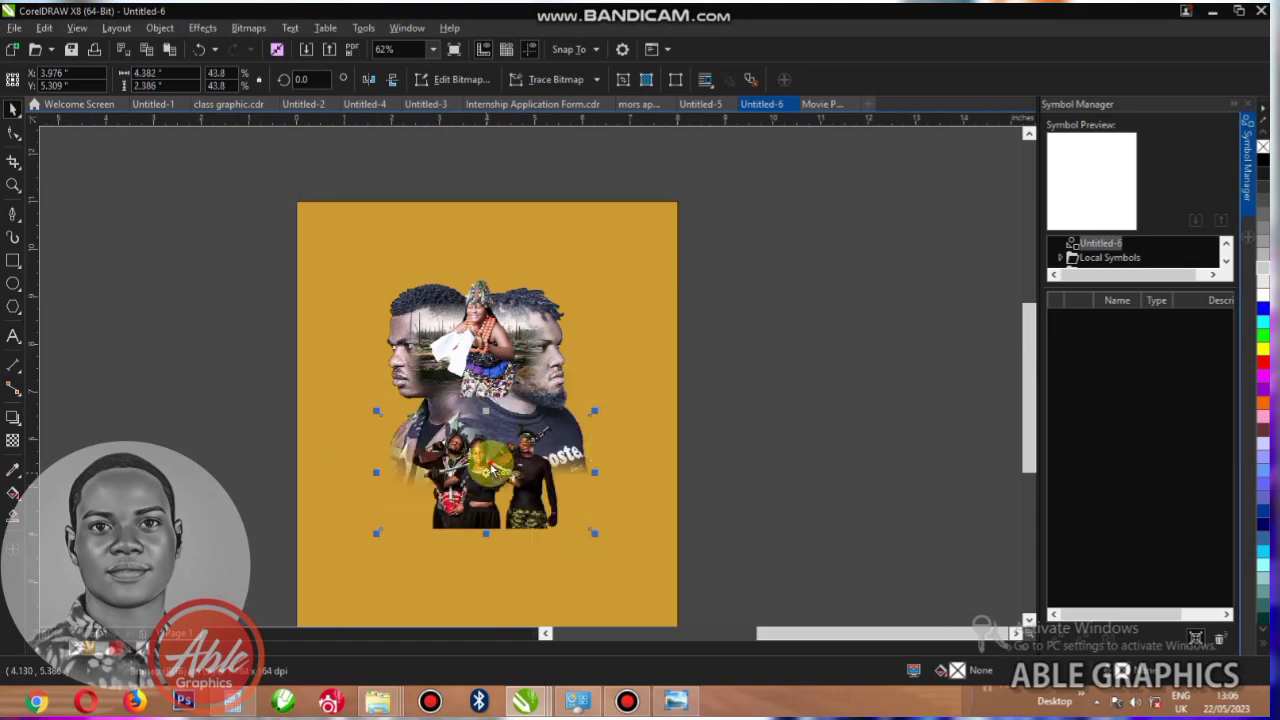
drag(491, 457, 482, 490)
- Fade the woman's lower body into the landscape with a vertical linear transparency starting below her chest
scroll(488, 438, up, 1)
scroll(500, 205, up, 2)
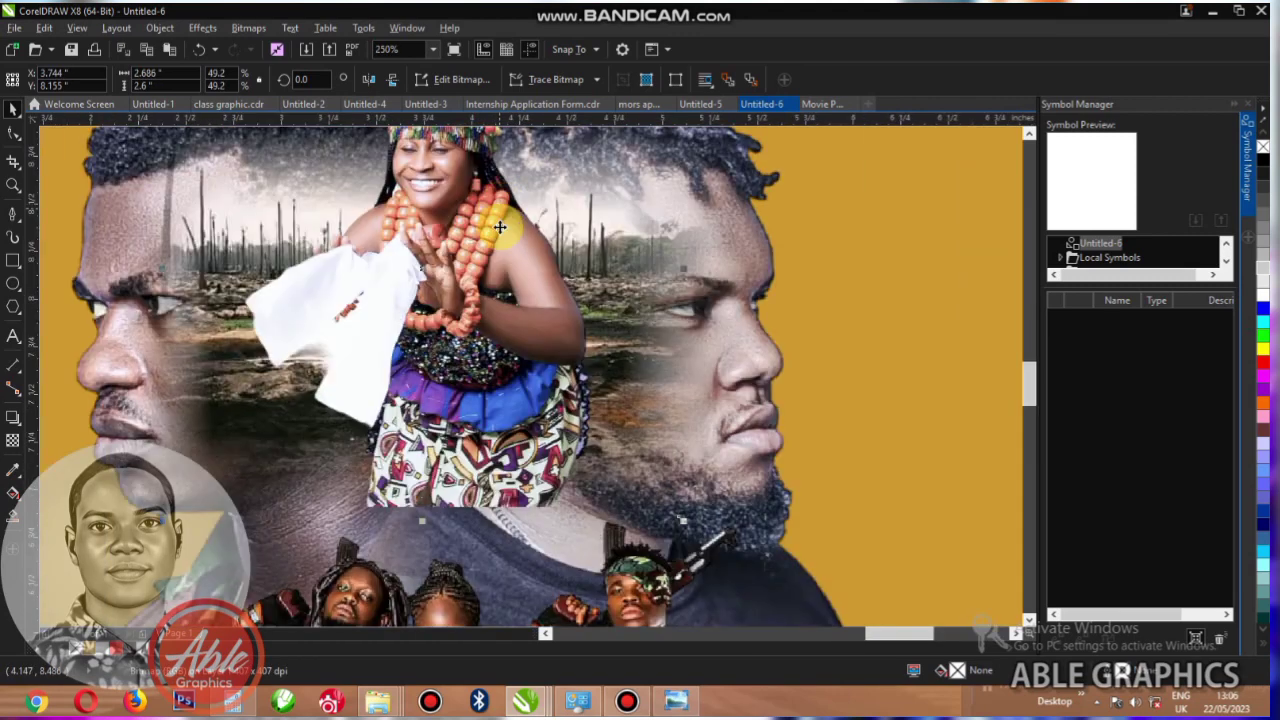
click(13, 441)
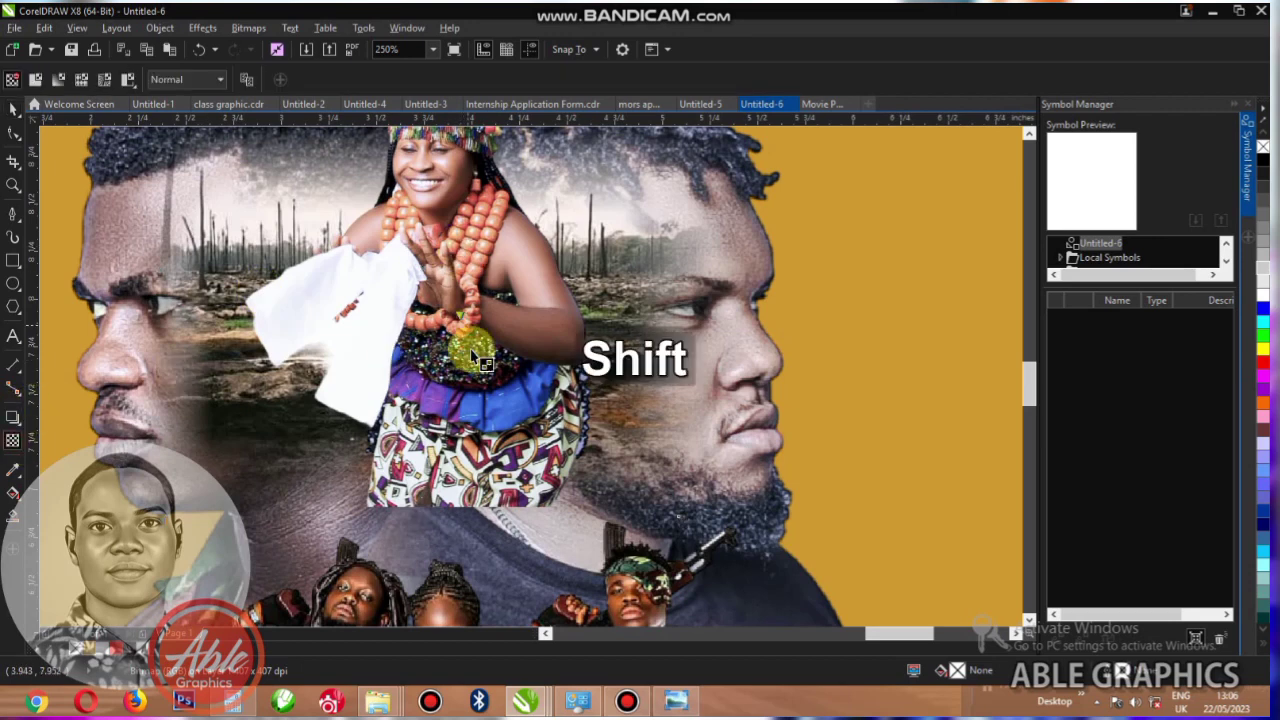
drag(471, 385, 463, 342)
key(shift)
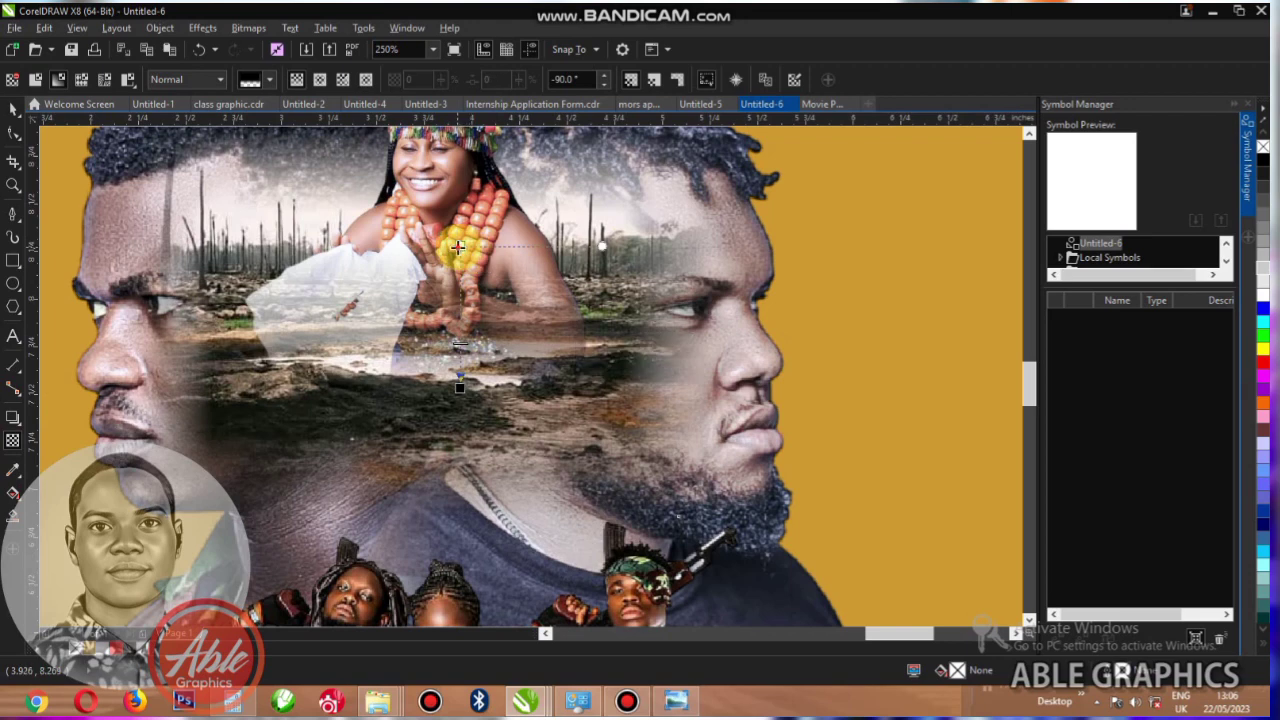
drag(460, 246, 460, 267)
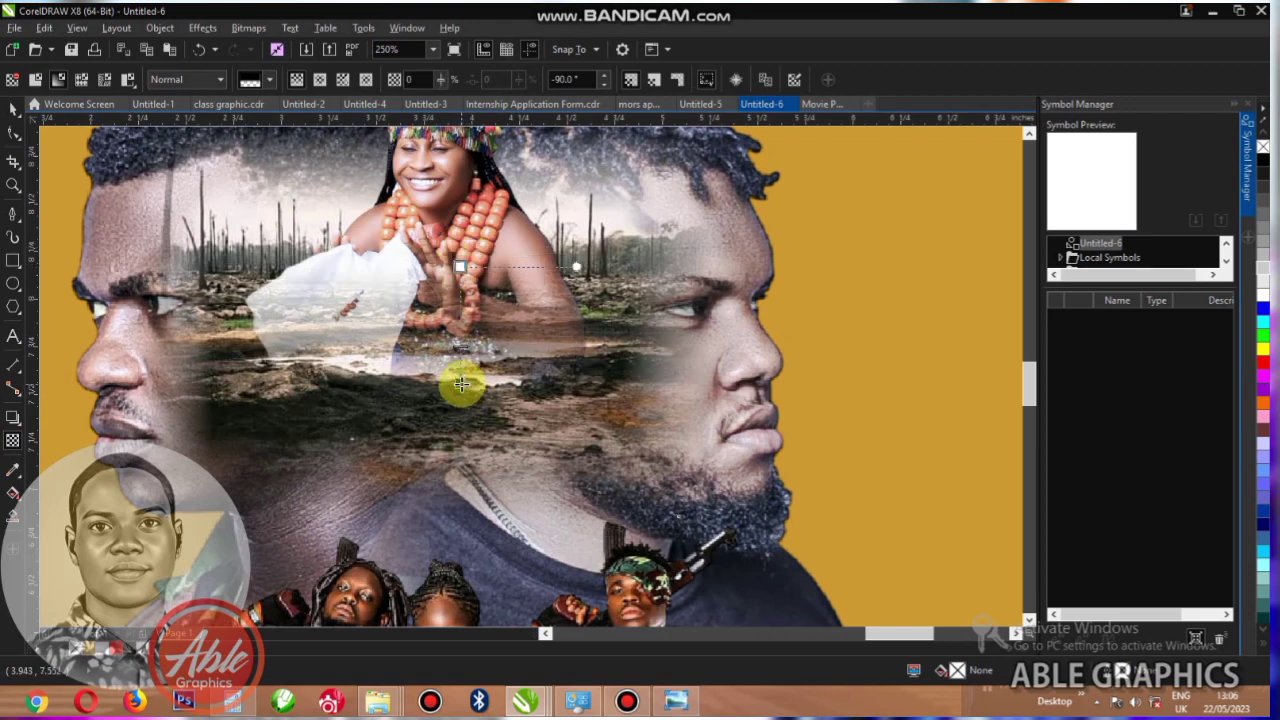
key(ctrl+space)
scroll(490, 300, down, 2)
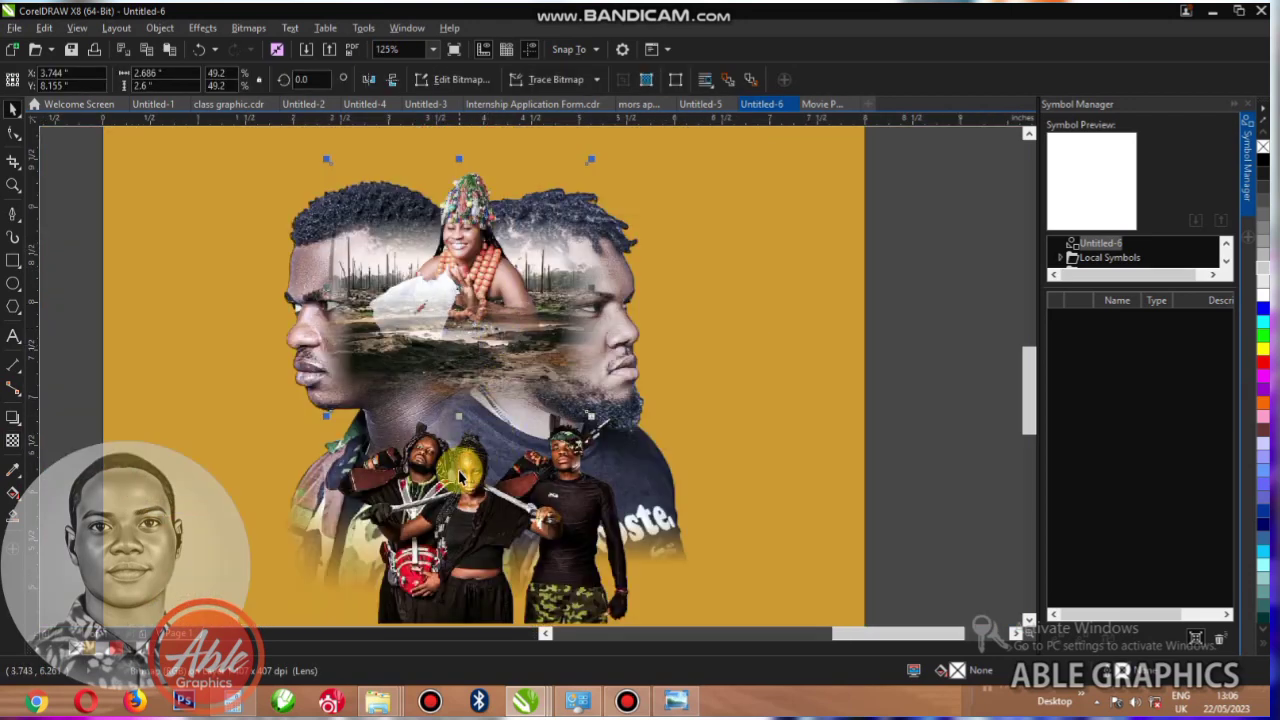
- Lower the start and end of the woman's transparency so the fade runs from her hands down to her skirt
key(space)
scroll(482, 362, up, 2)
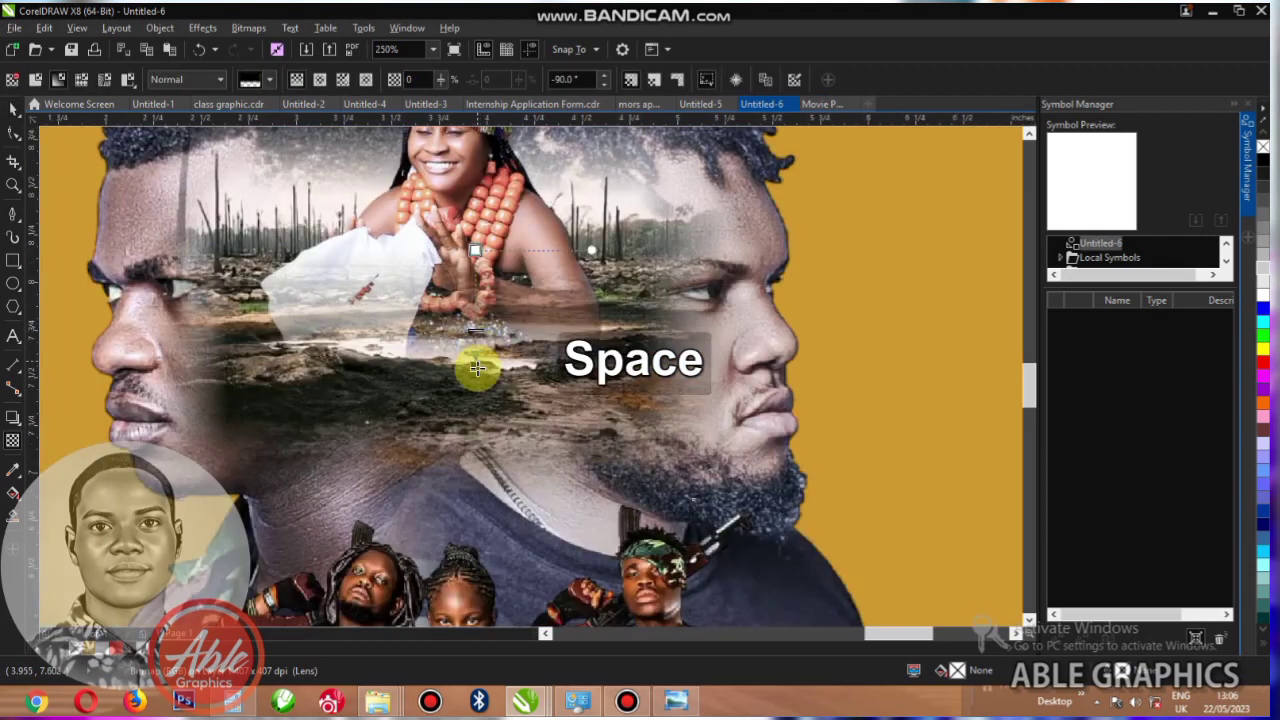
drag(478, 395, 476, 398)
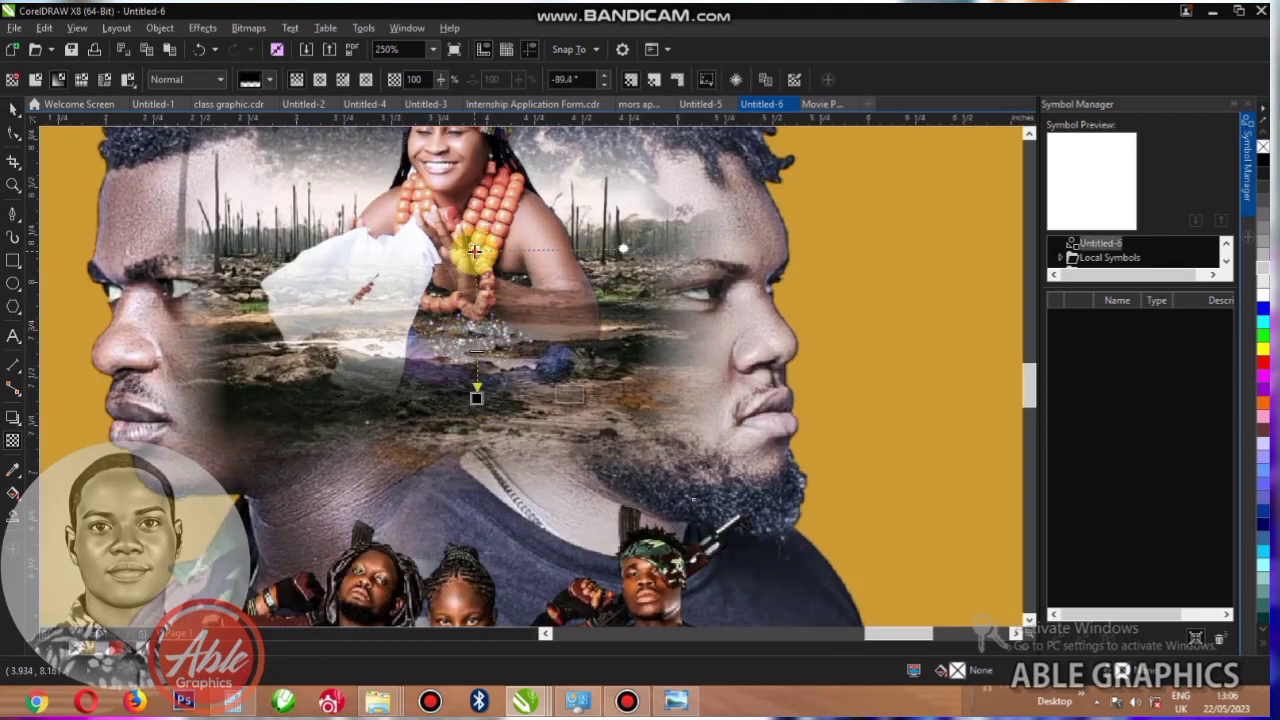
drag(474, 251, 473, 294)
scroll(469, 314, down, 1)
key(ctrl+space)
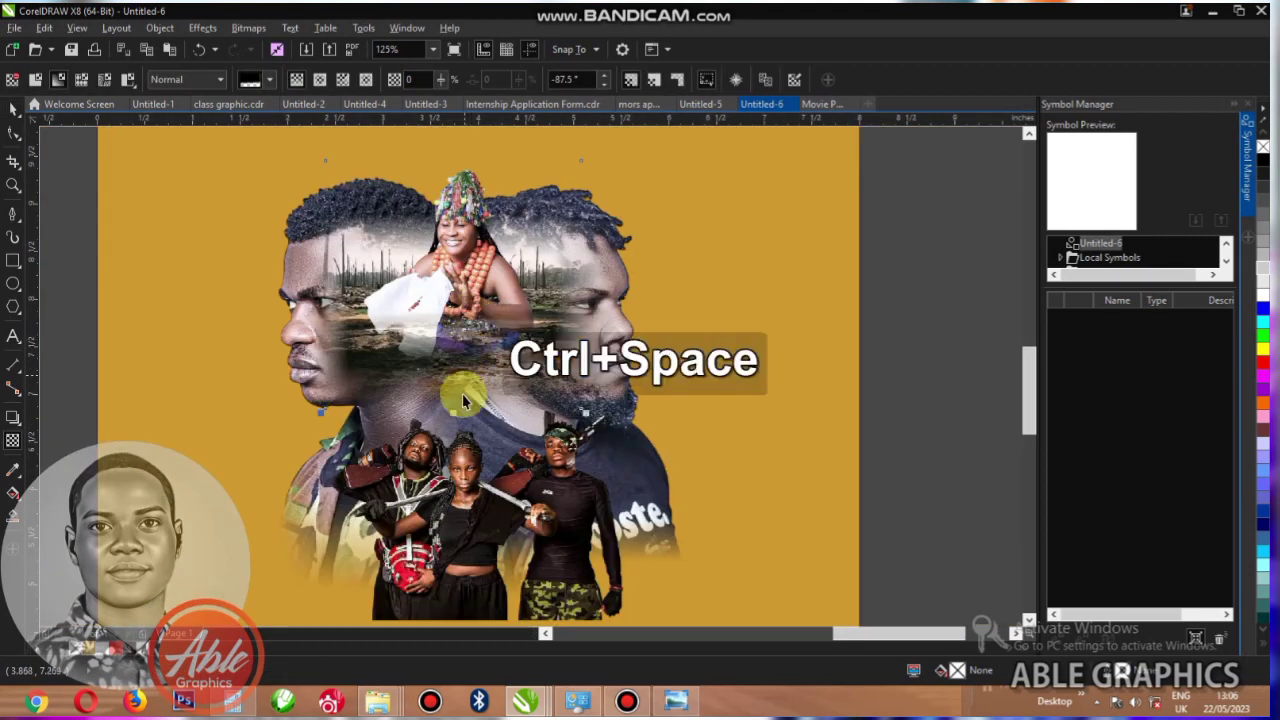
- Raise the three-person photo to about X 4.08, Y 6.38 inches, over the men's chests, and bring it to the front
drag(480, 538, 480, 487)
key(shift)
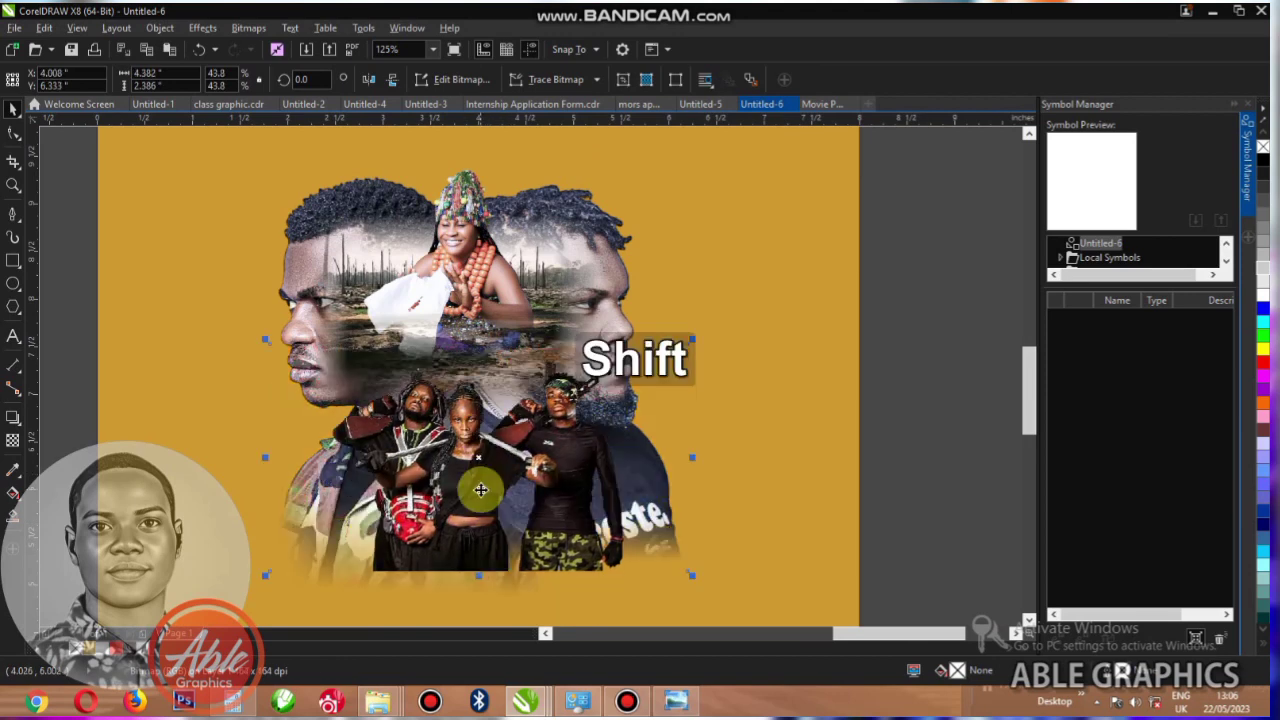
key(shift+Page_Up)
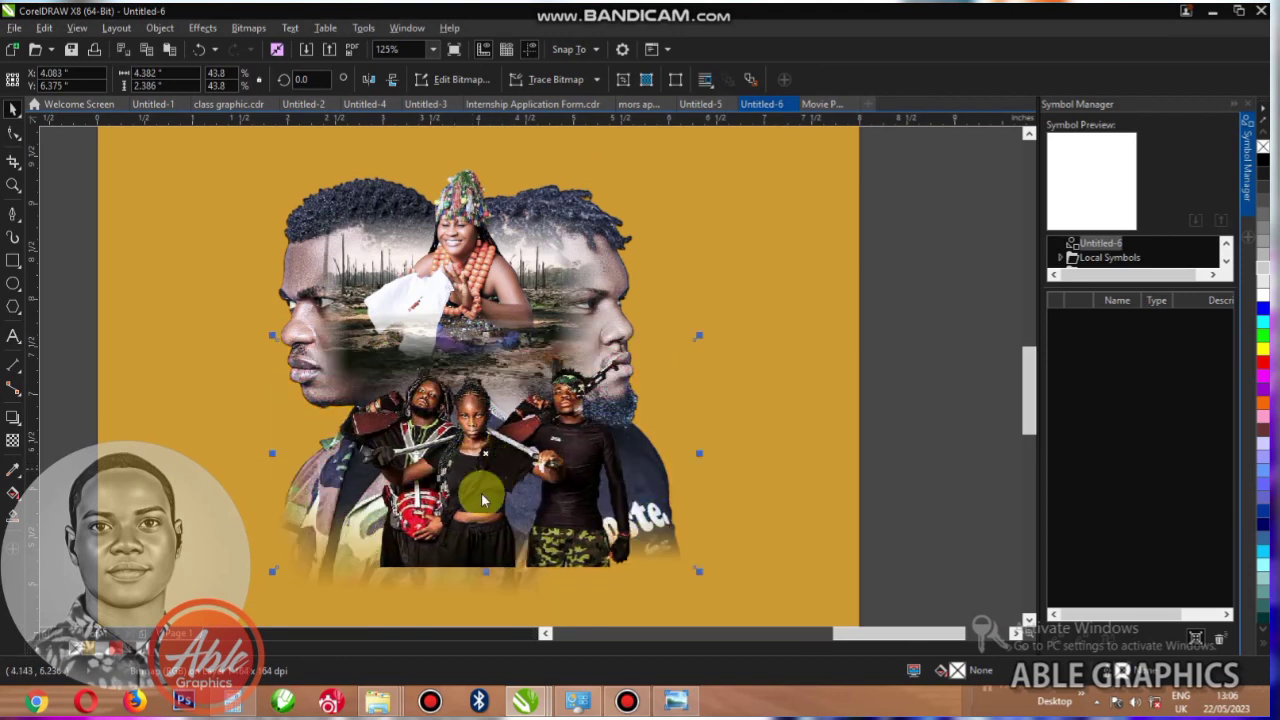
- Fade the bottom of the three-person photo into the shirts behind it with a vertical linear transparency
key(space)
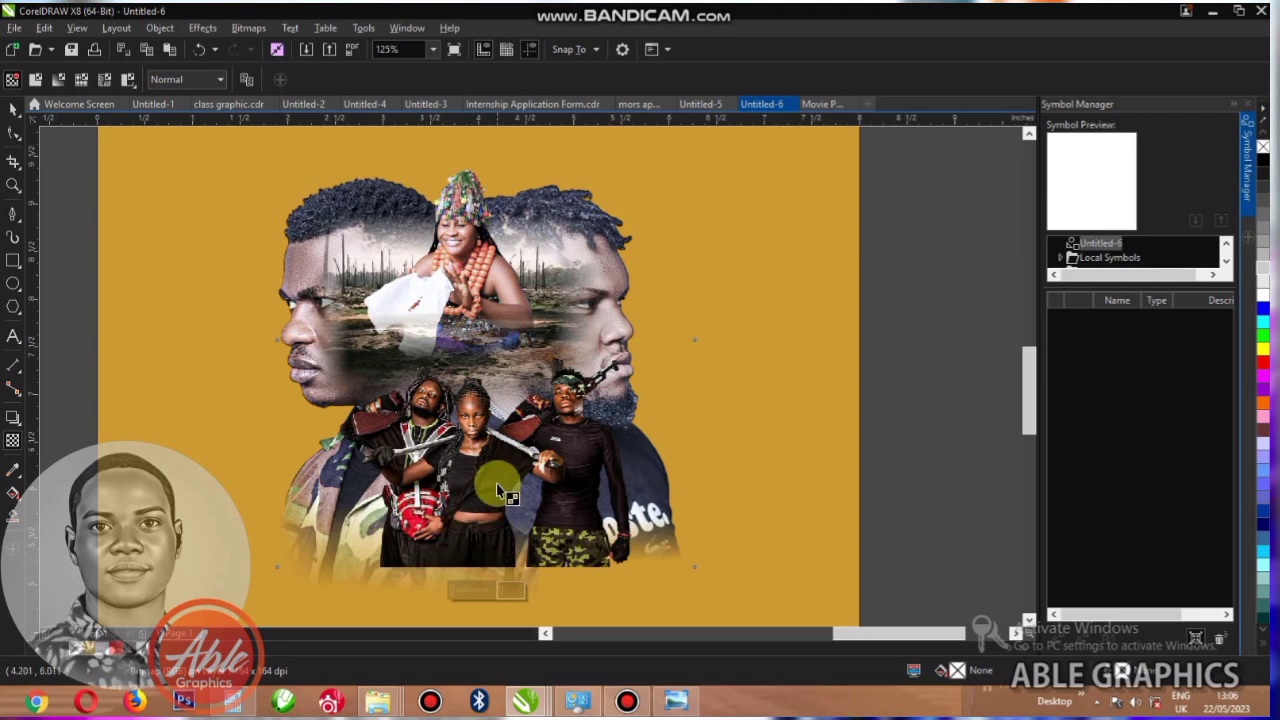
key(shift)
drag(497, 484, 496, 560)
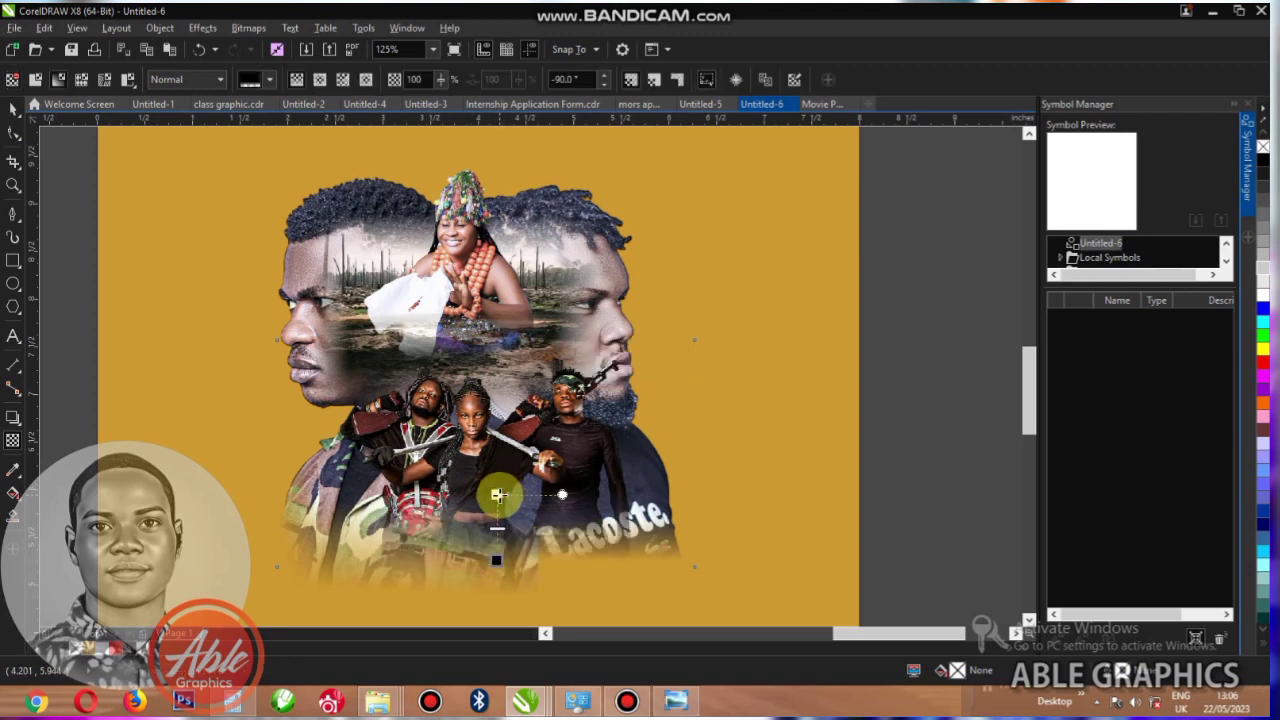
click(13, 108)
- Convert the faded three-person photo to a 200 dpi RGB bitmap with transparent background and apply Auto Adjust
scroll(480, 418, up, 4)
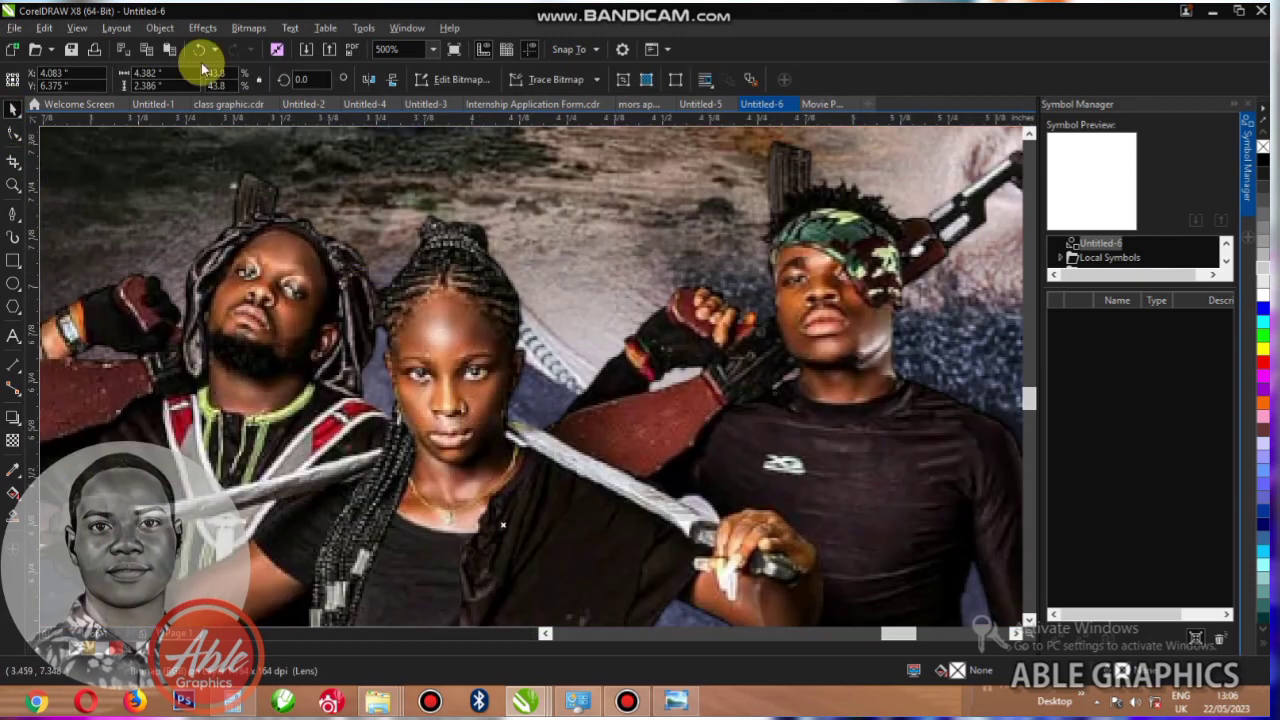
click(248, 28)
click(275, 43)
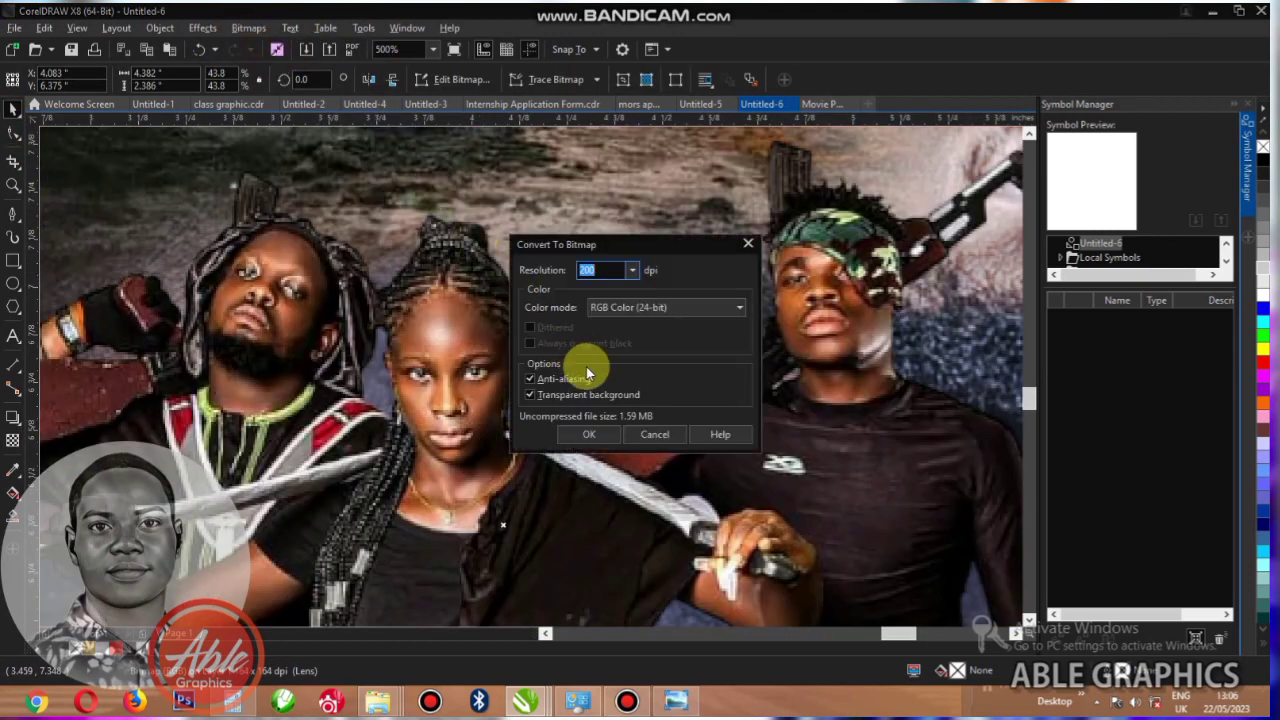
click(571, 435)
click(250, 30)
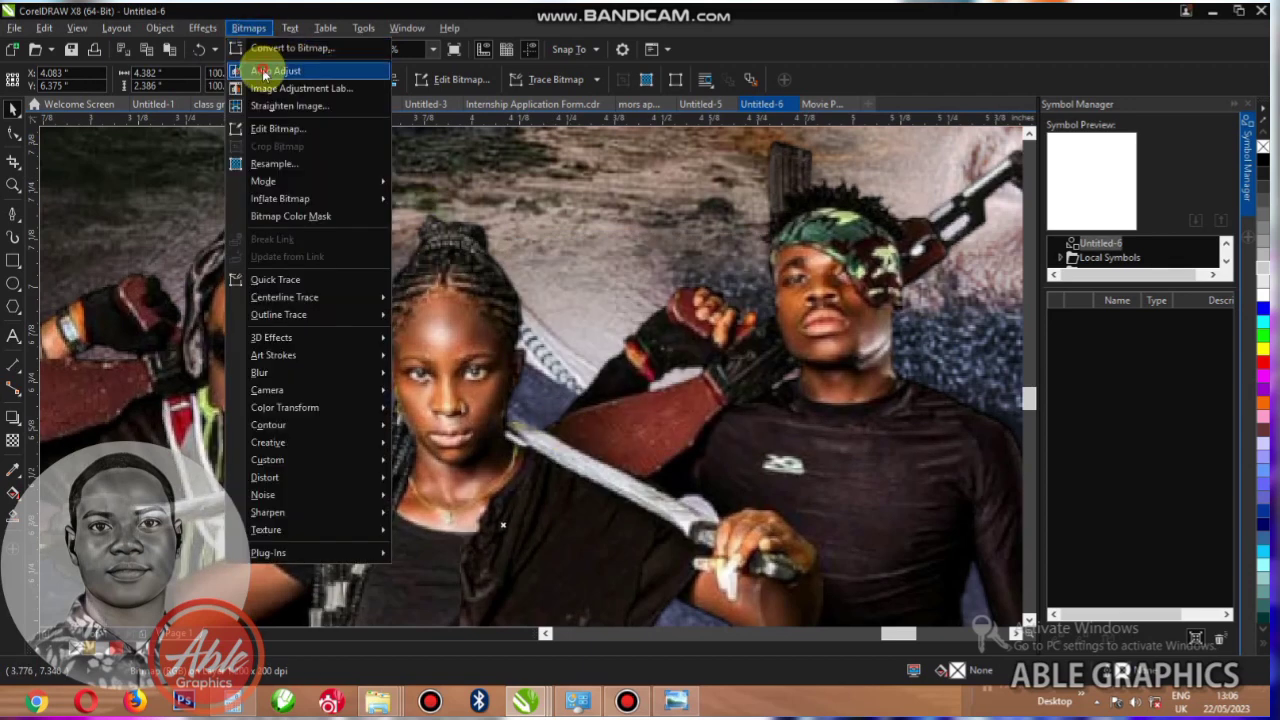
click(262, 70)
- In the Image Adjustment Lab, set the three-person photo's temperature to 5,930, tint to -22 and saturation to -43
click(250, 28)
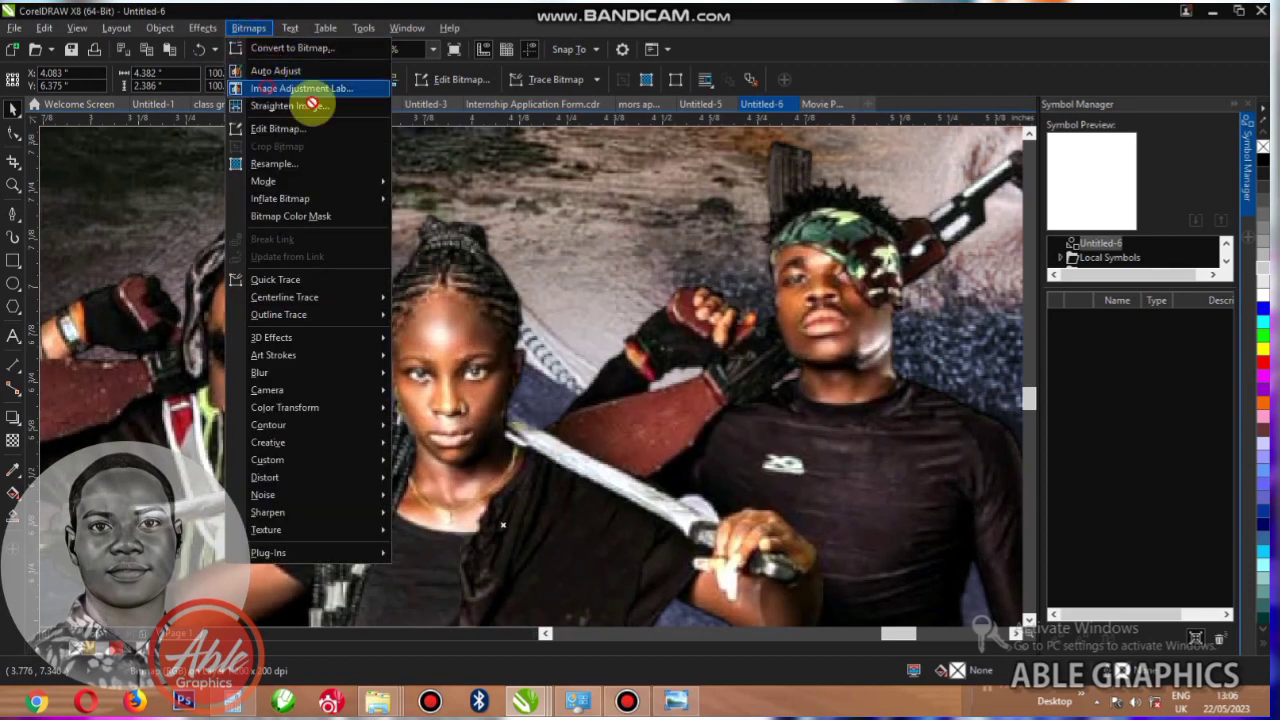
click(308, 89)
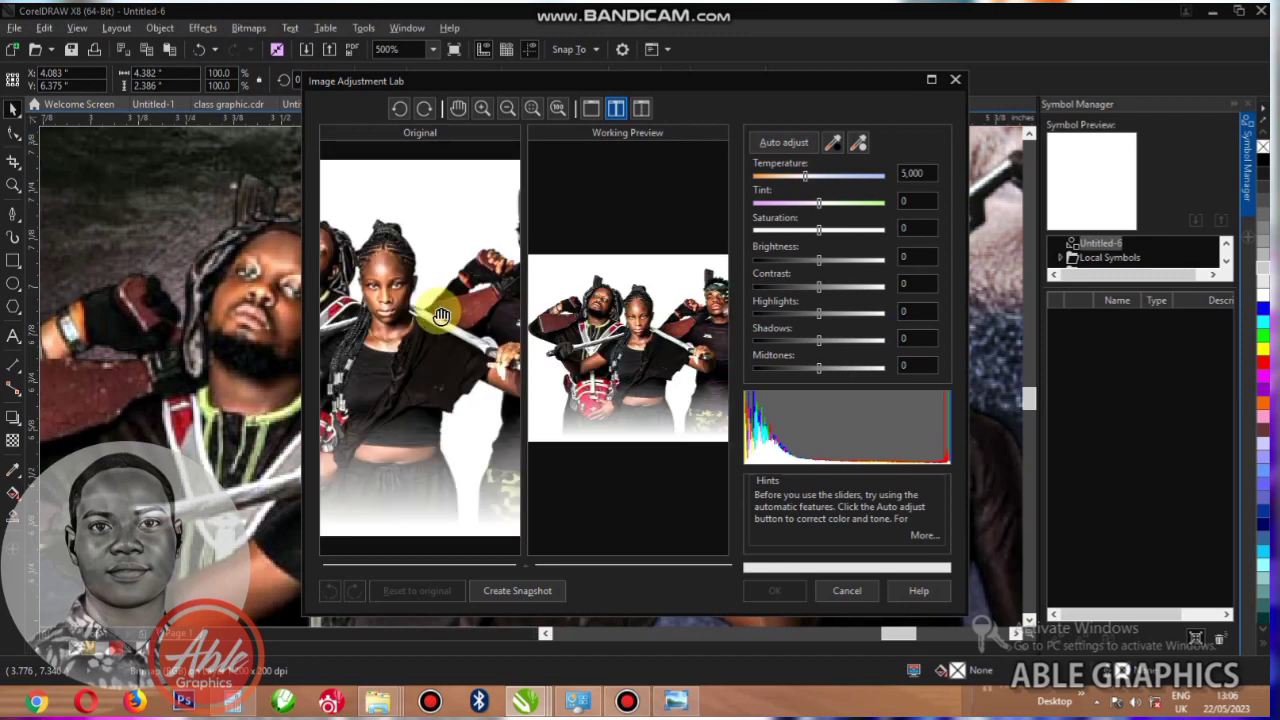
drag(429, 306, 391, 318)
click(405, 308)
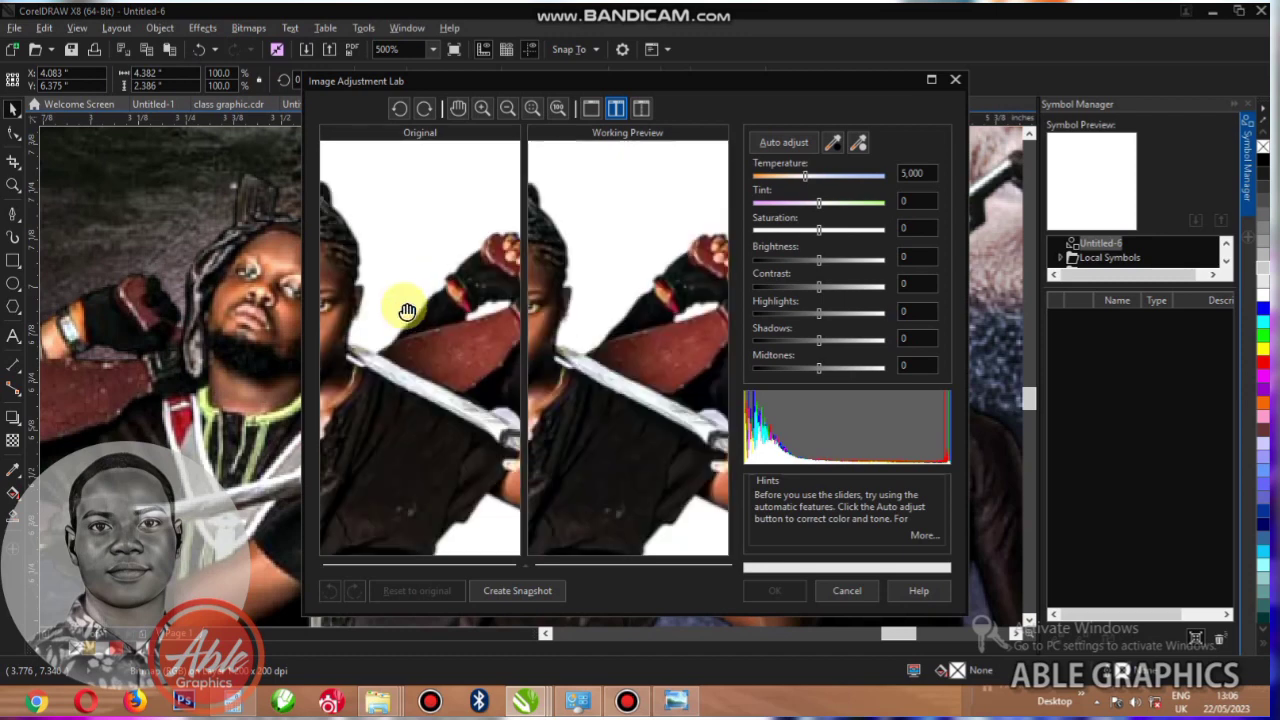
scroll(410, 282, down, 3)
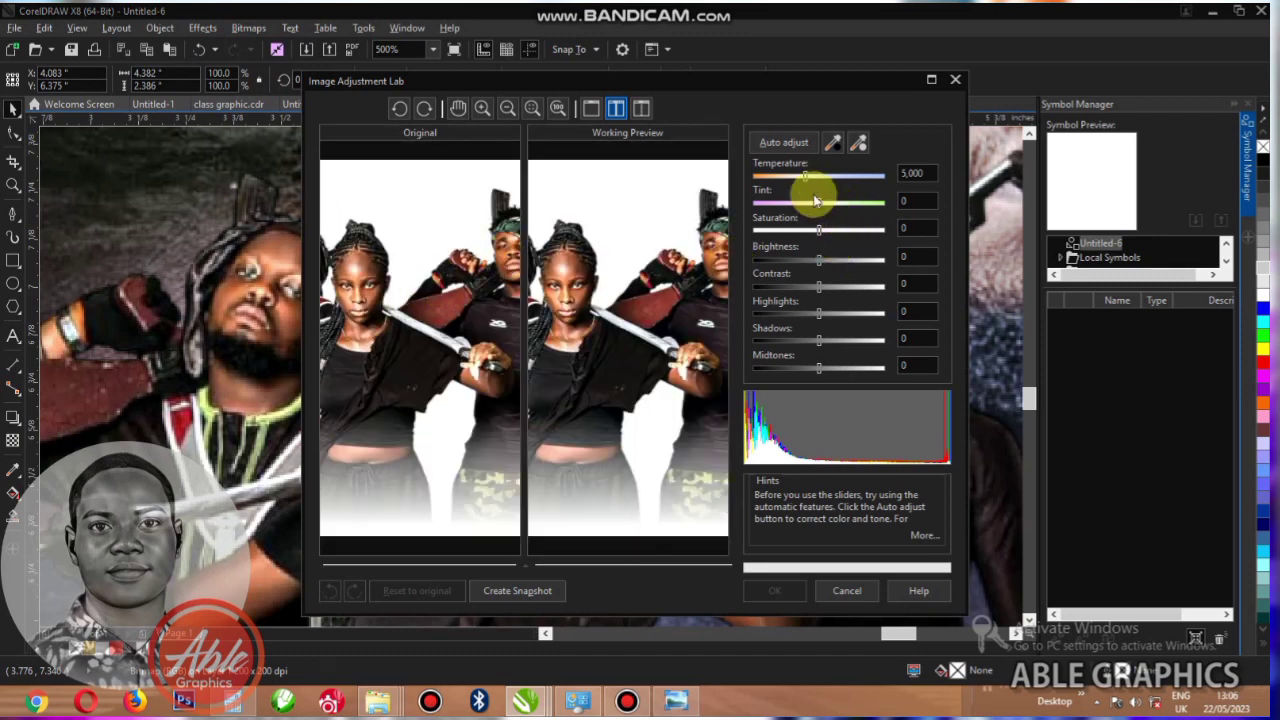
drag(821, 188, 792, 233)
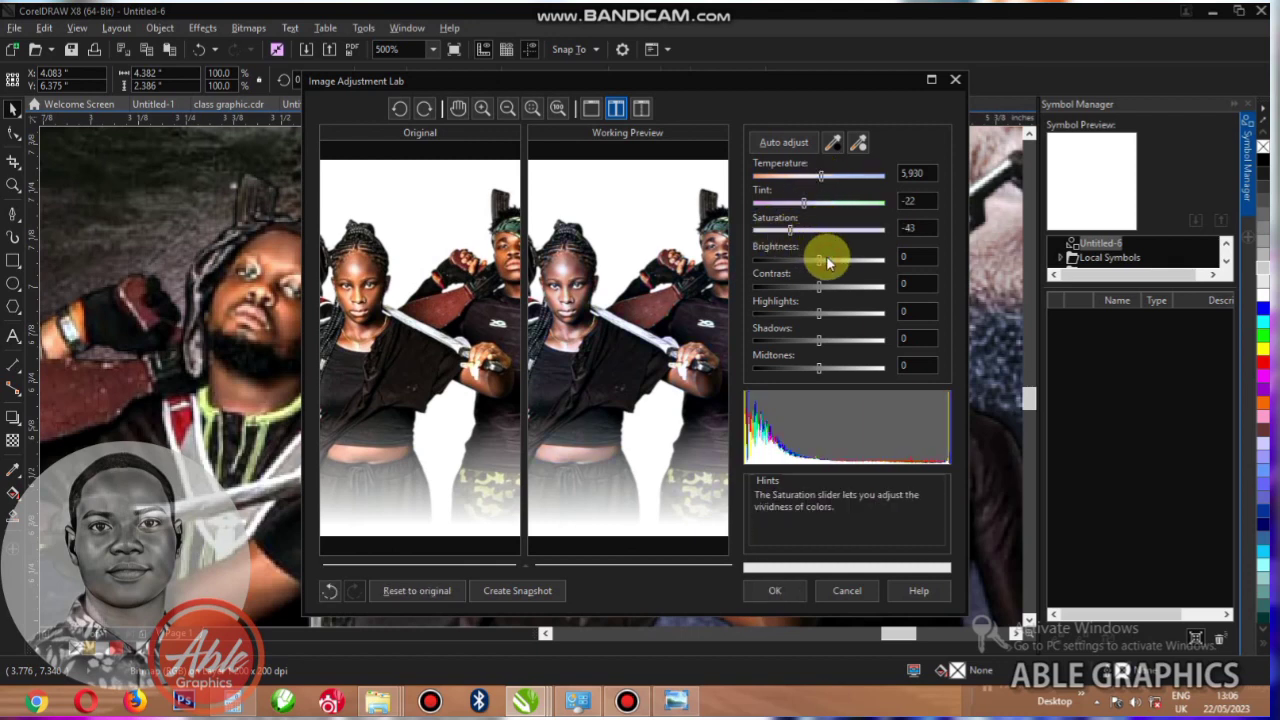
- Set the group photo's brightness to 6, contrast to 25, highlights to -26, shadows to 24 and midtones to -12, and apply the adjustments
drag(827, 262, 801, 313)
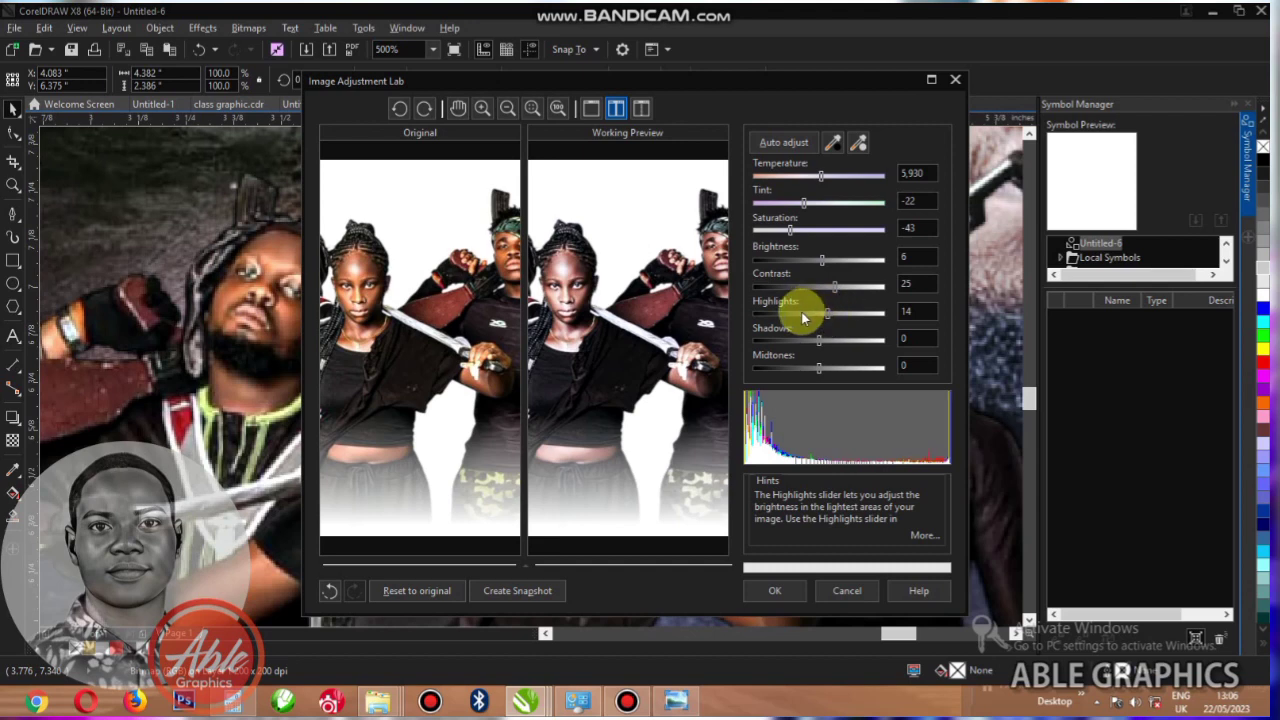
click(826, 370)
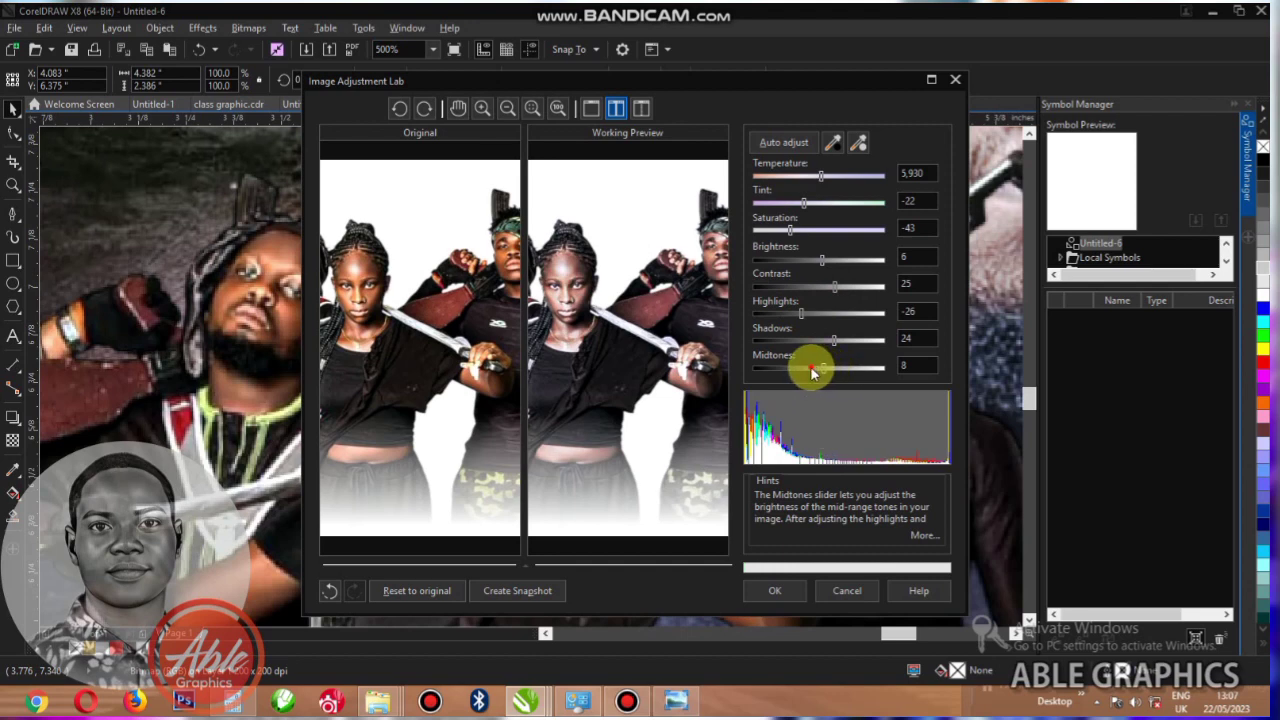
click(812, 370)
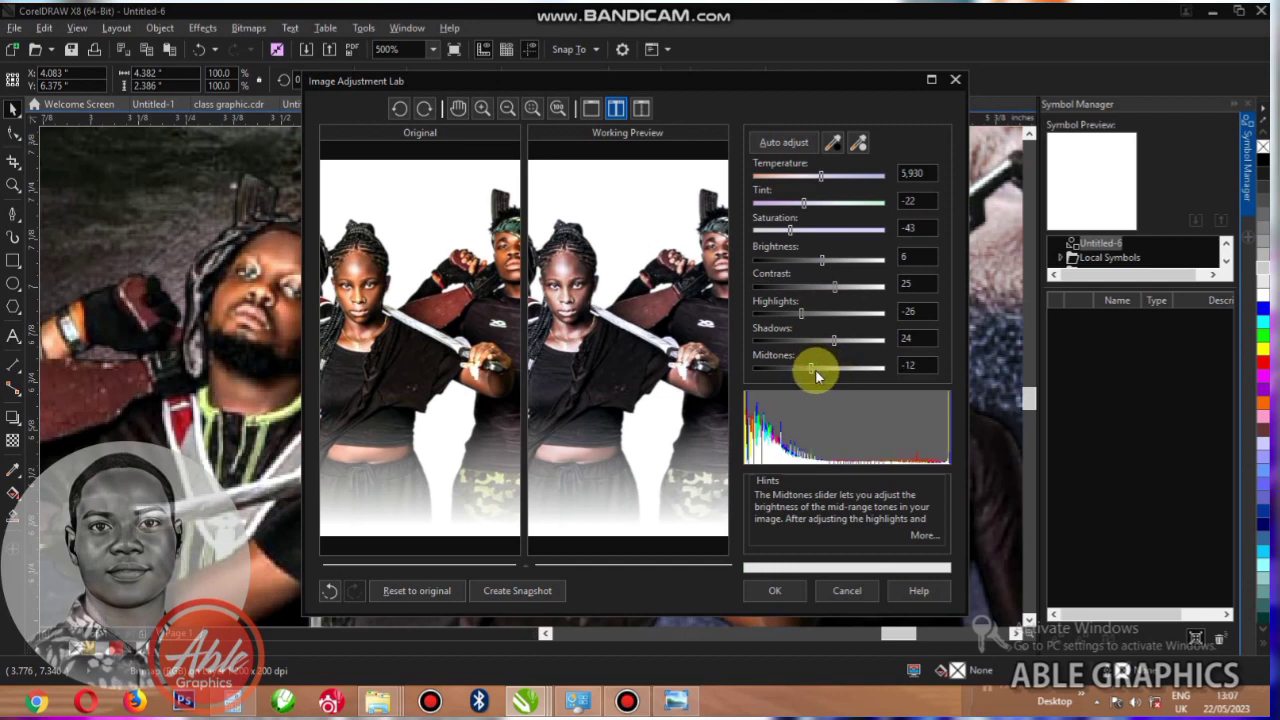
click(768, 590)
- Move the photo of people pushing a boat through the water from beside the page onto the poster
scroll(483, 373, down, 6)
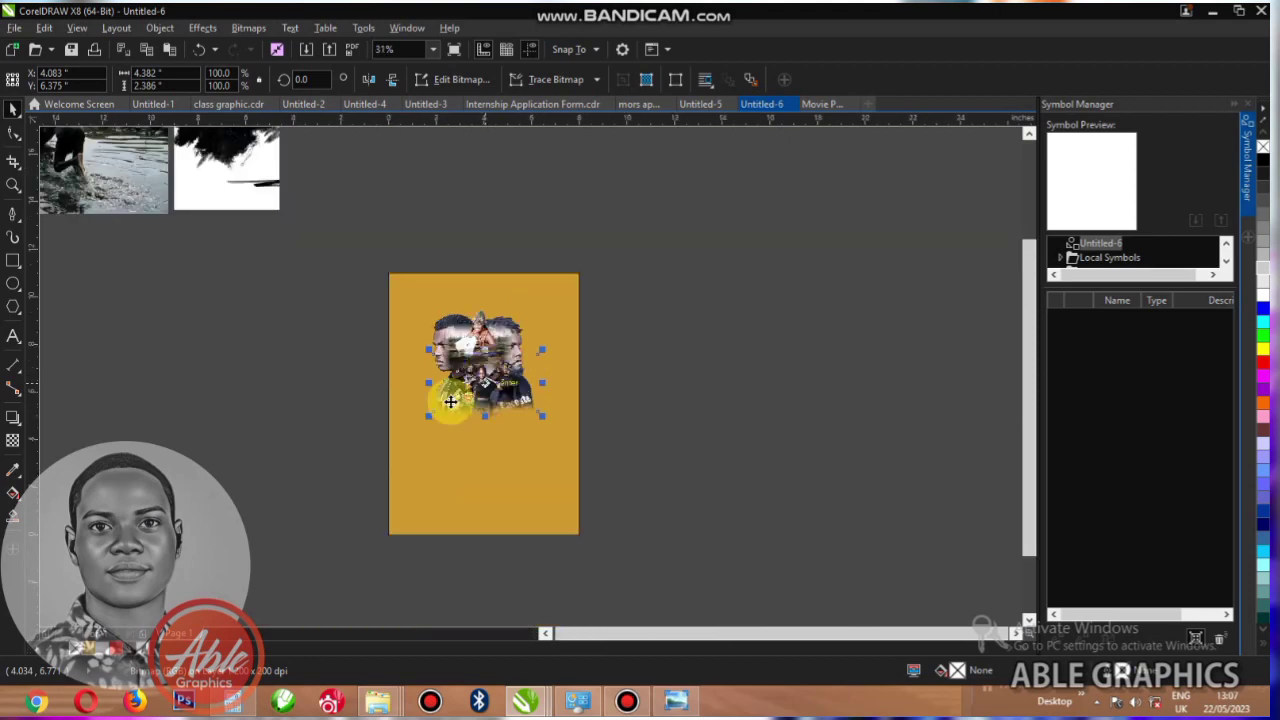
click(282, 474)
scroll(454, 344, down, 1)
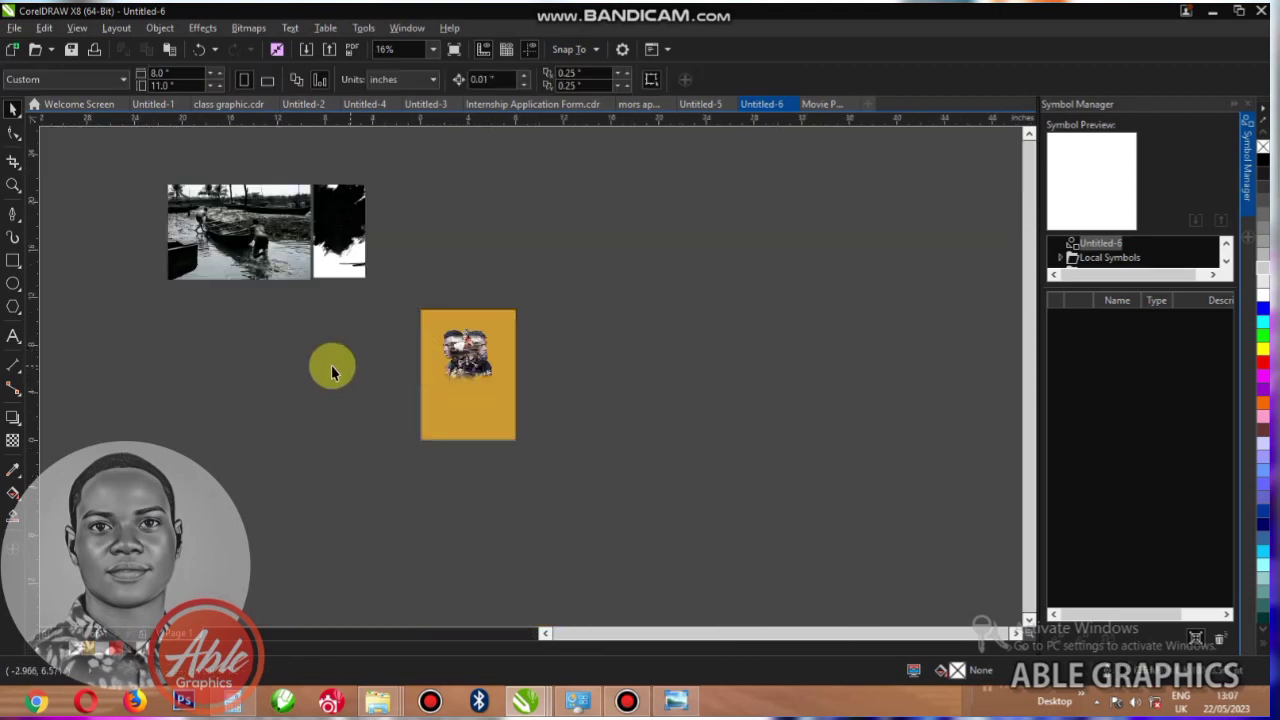
scroll(269, 229, up, 1)
click(249, 232)
drag(248, 234, 703, 508)
scroll(760, 547, up, 1)
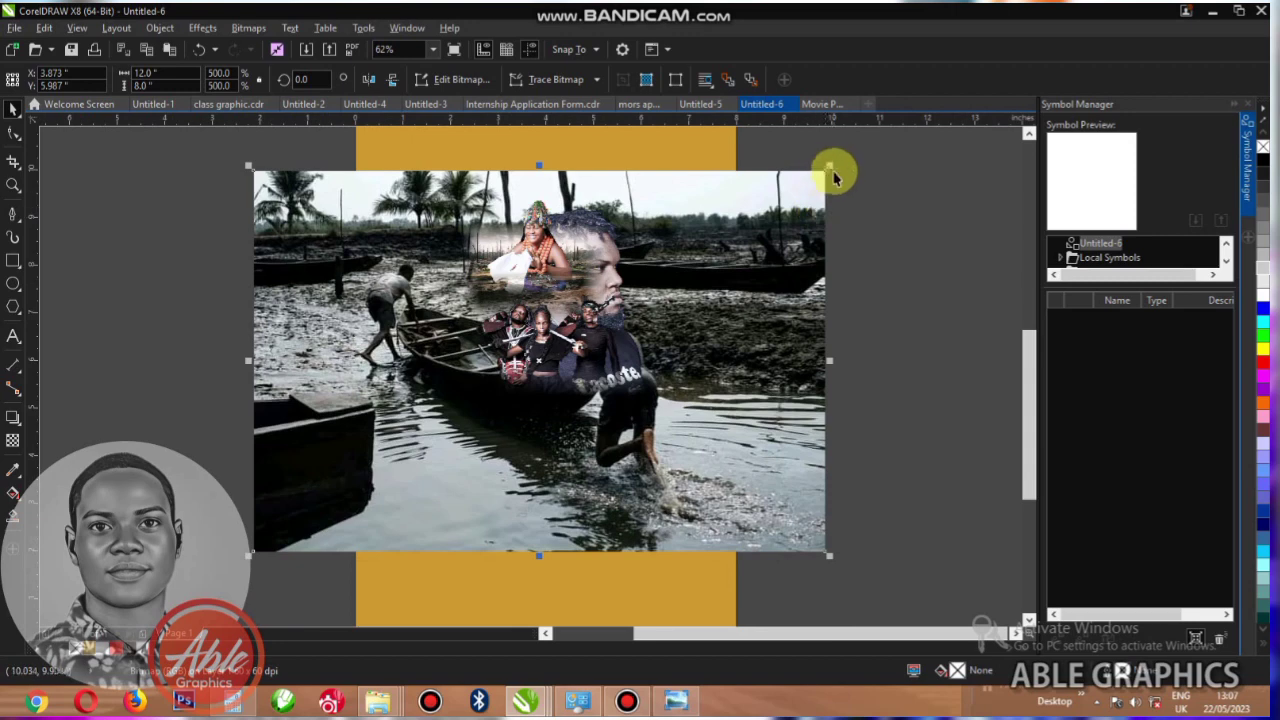
drag(787, 196, 534, 366)
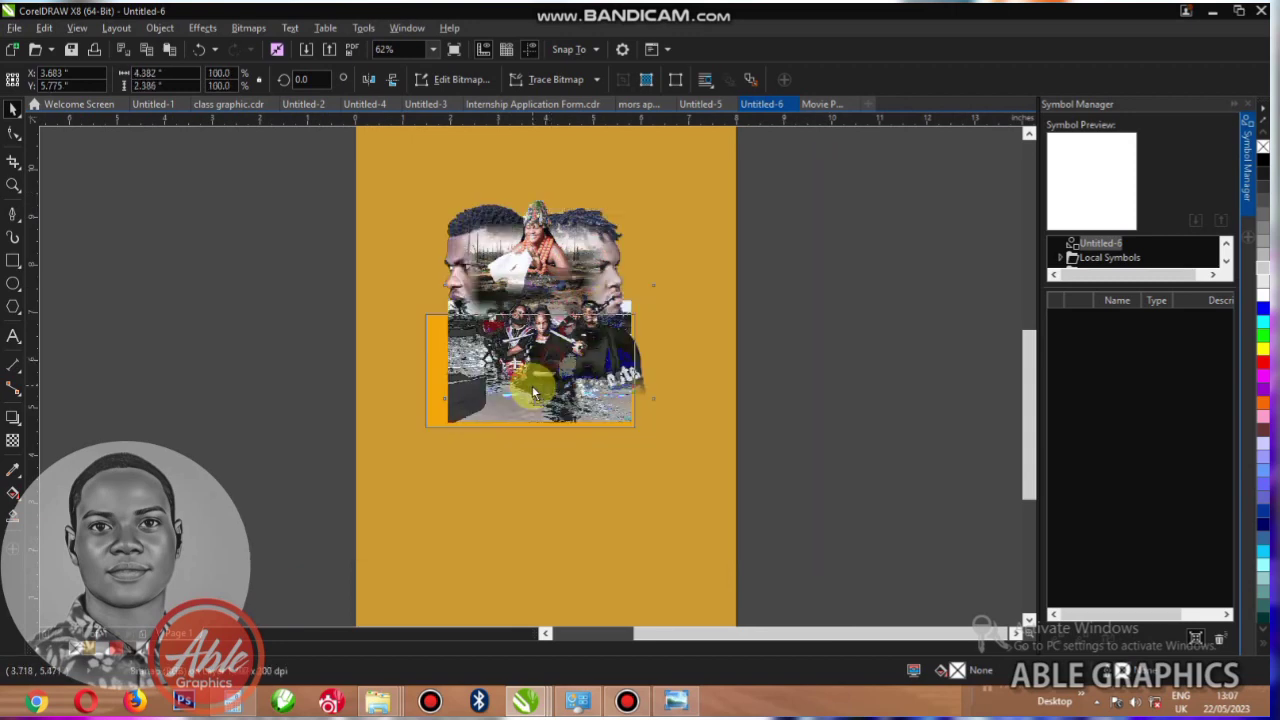
key(ctrl+z)
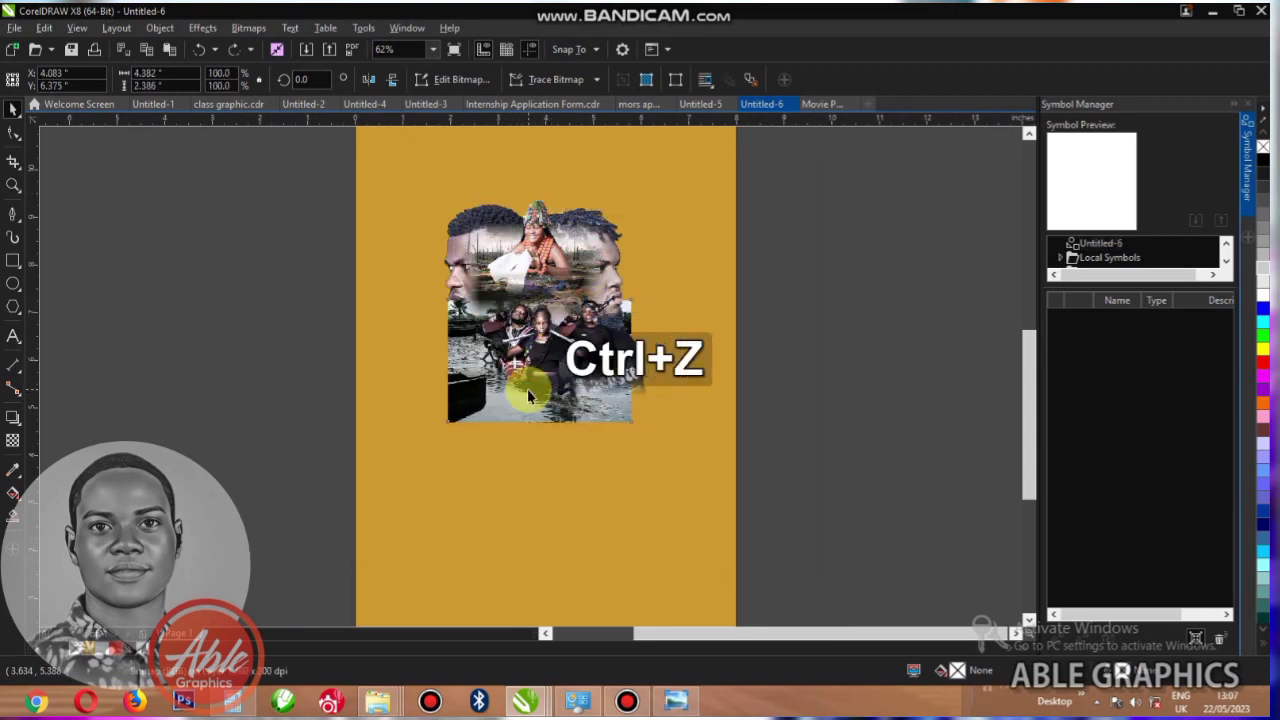
key(ctrl+z)
- Bring the boat photo to the front, scale it to about 4.62 by 3.08 inches and place it below the three-person group
key(shift+Page_Up)
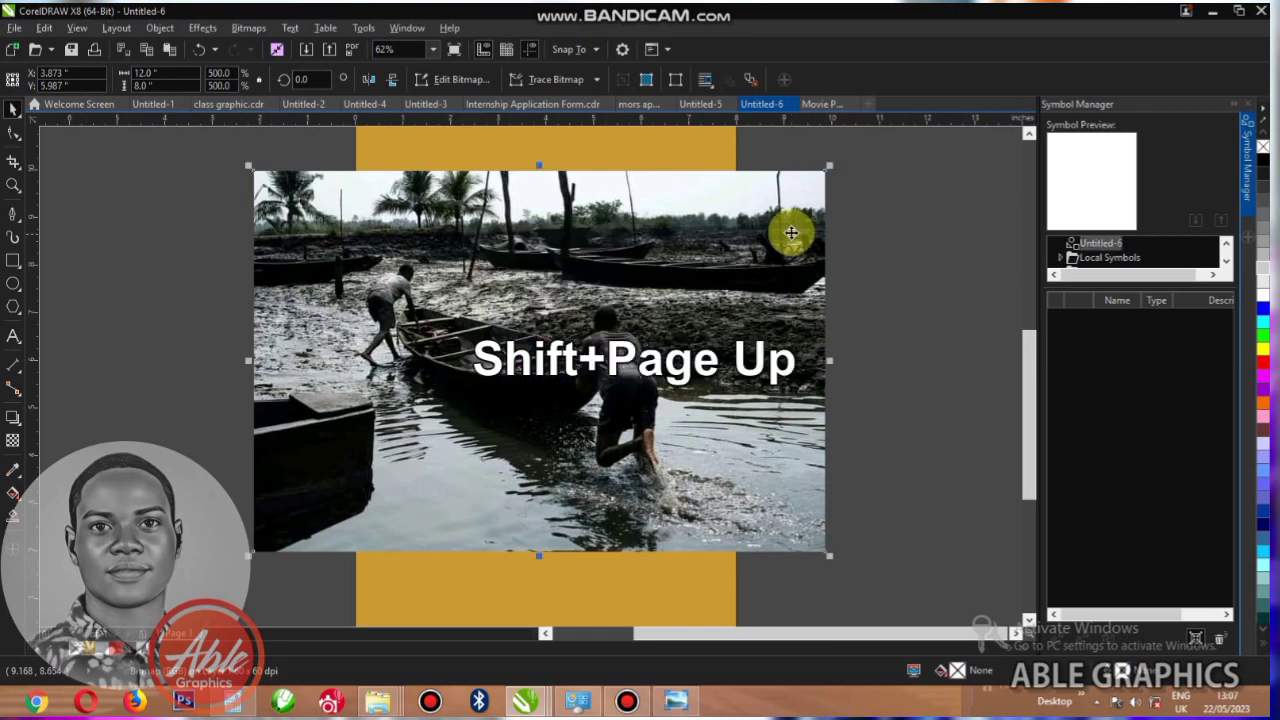
drag(829, 165, 665, 312)
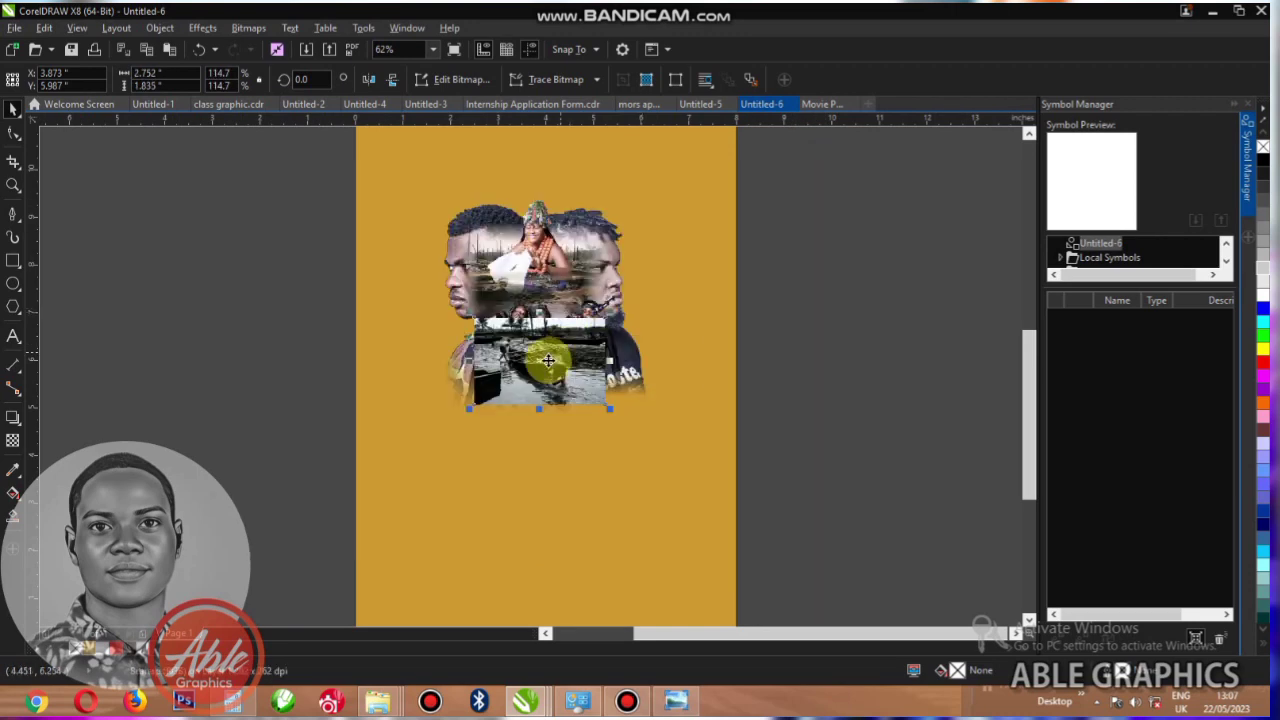
drag(549, 363, 505, 419)
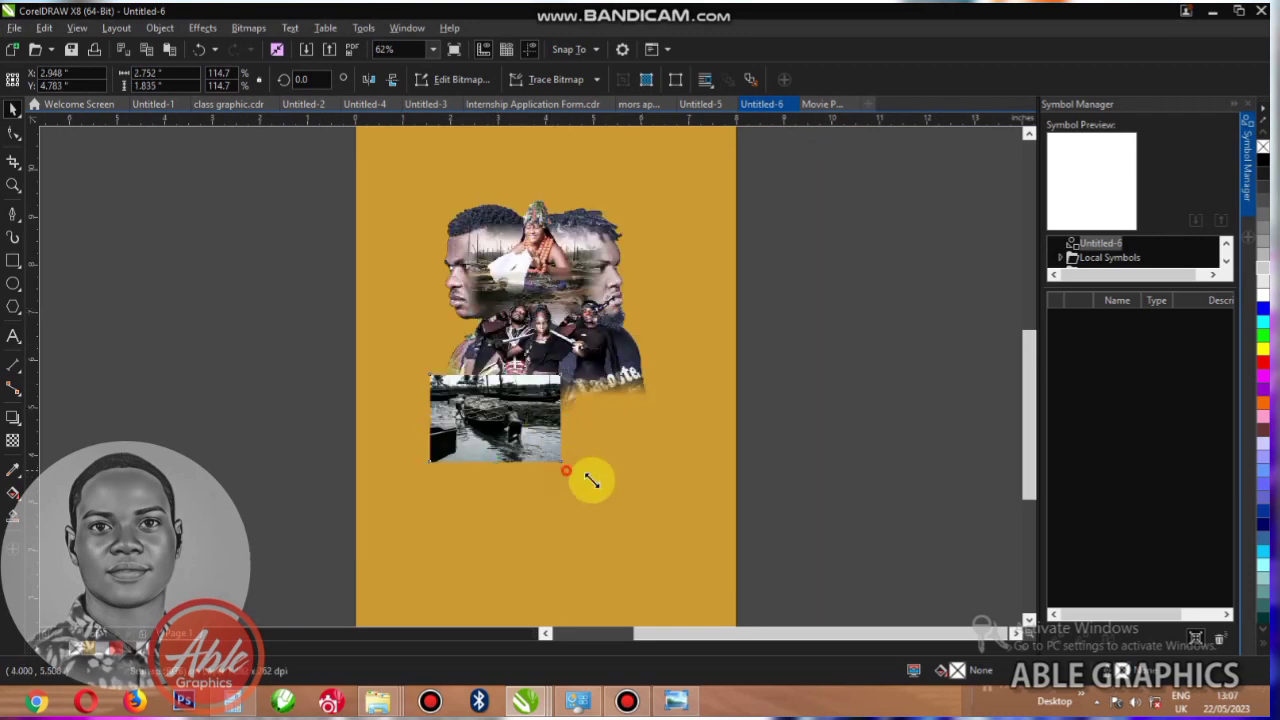
drag(591, 480, 680, 527)
drag(590, 474, 580, 470)
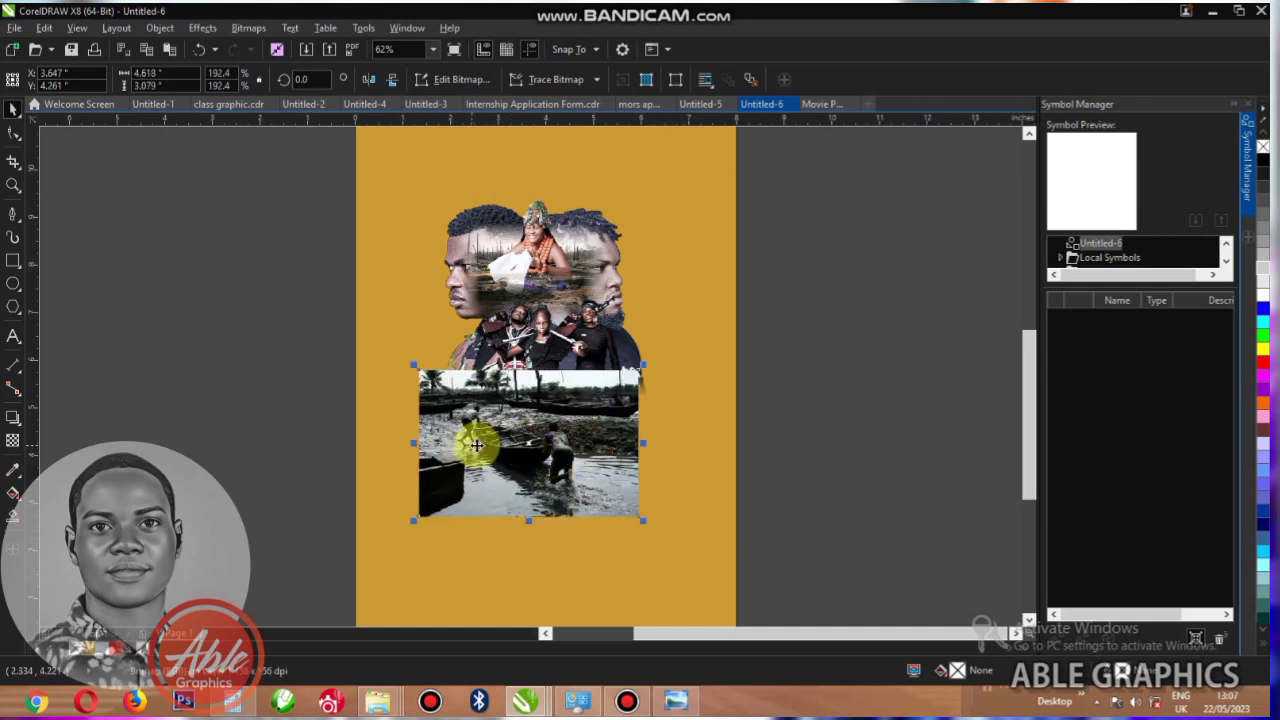
- Fade the top of the boat photo into the golden background with a vertical linear transparency and convert the photo to a bitmap
click(13, 440)
drag(522, 427, 514, 370)
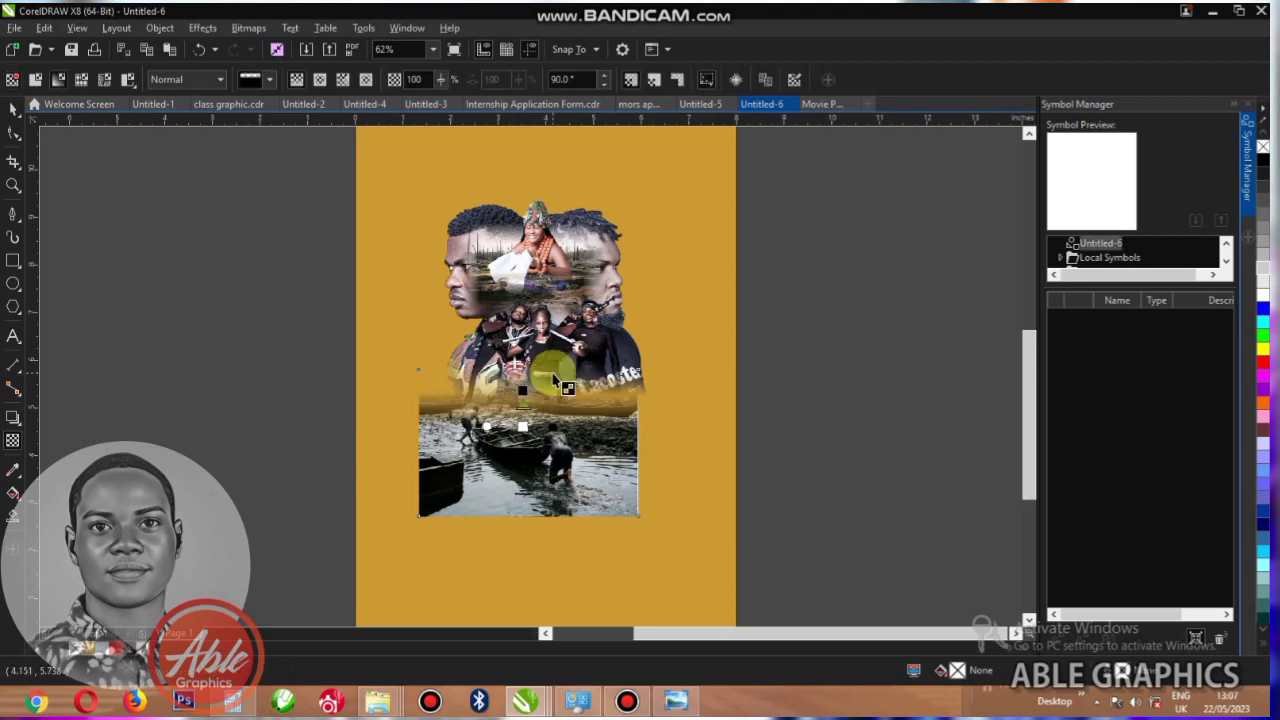
scroll(518, 420, up, 2)
drag(497, 482, 496, 490)
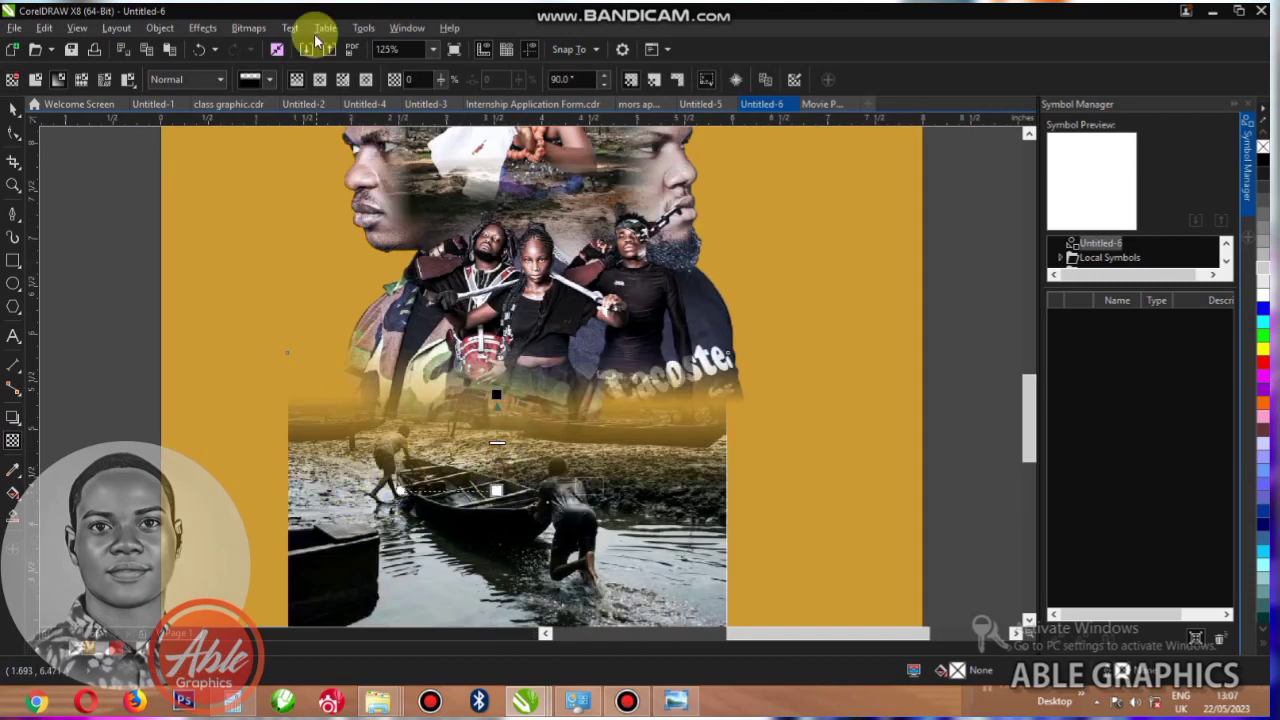
click(248, 27)
click(276, 43)
click(573, 438)
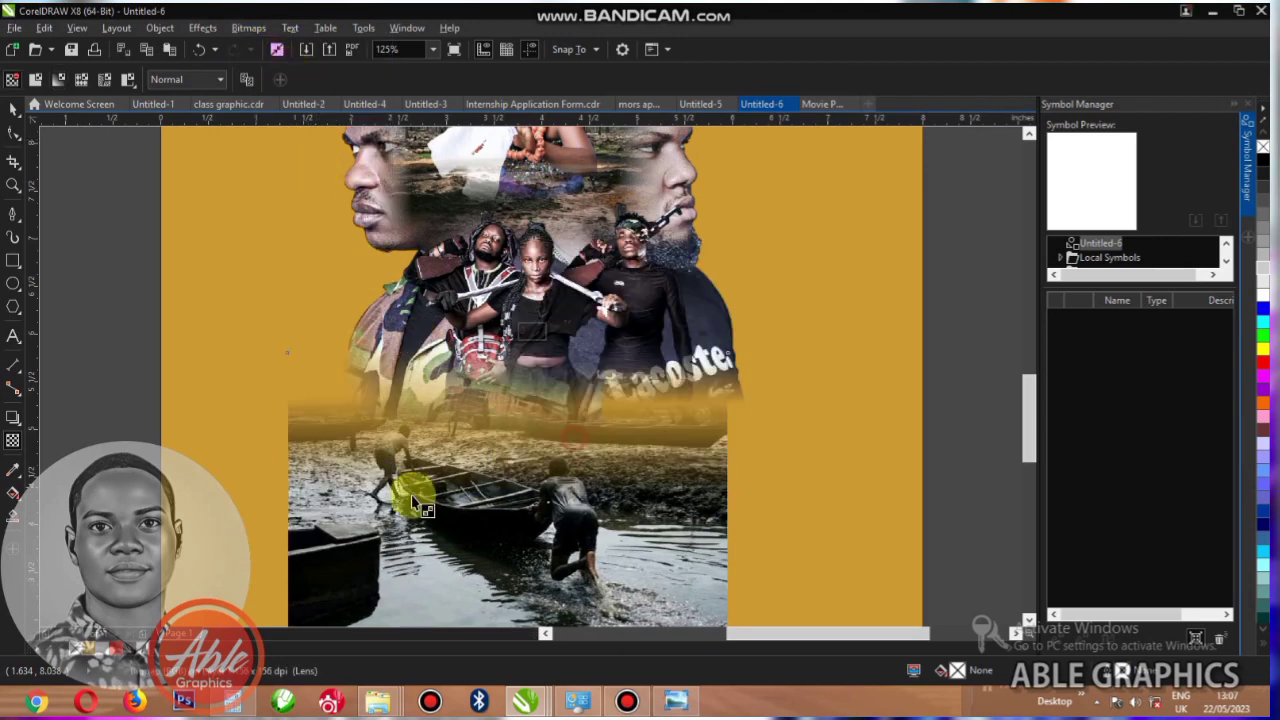
- Fade the left edge of the boat photo into the gold background with a linear transparency and convert it to a bitmap
drag(429, 495, 302, 506)
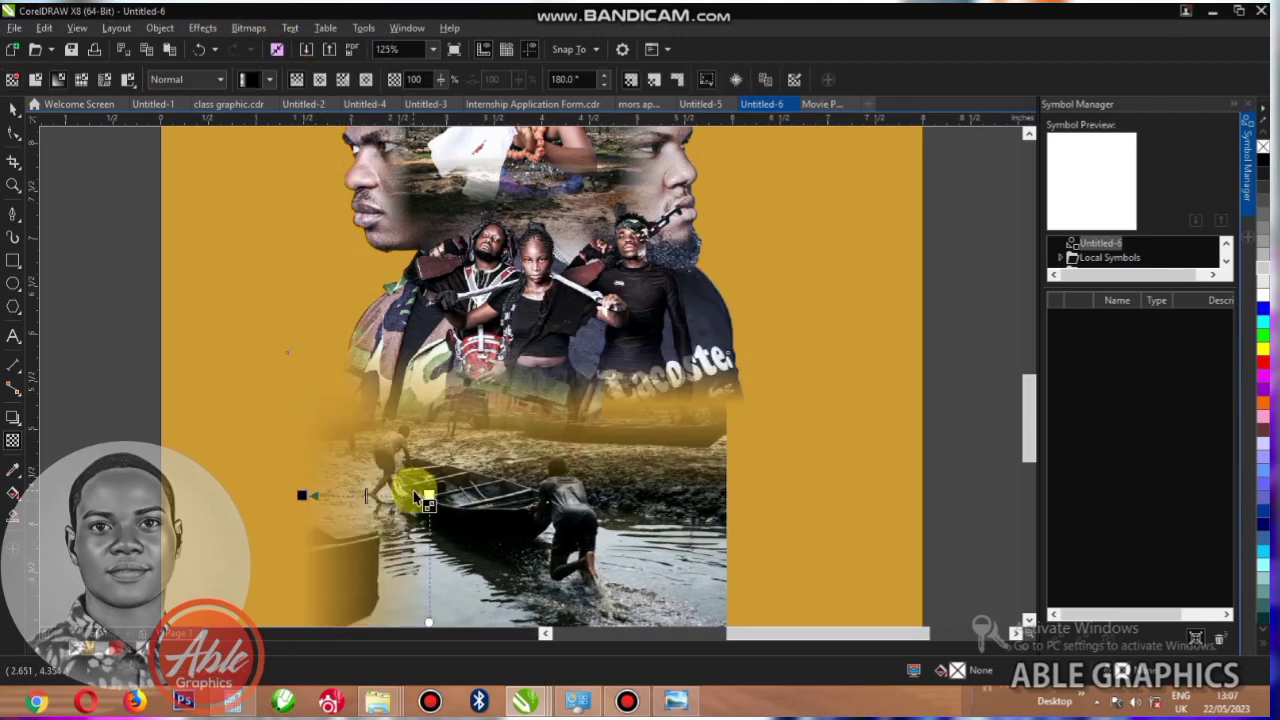
click(250, 28)
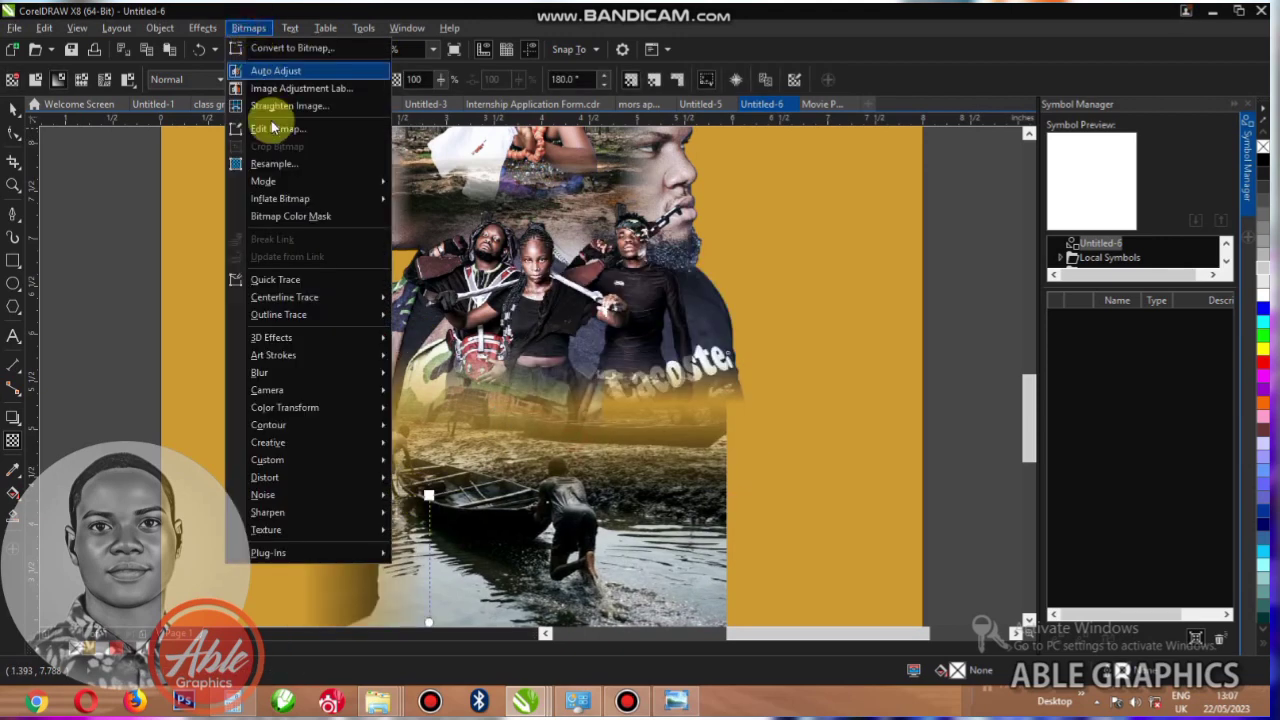
click(290, 46)
click(571, 438)
- Fade the boat photo's bottom edge with a vertical linear transparency and convert it to a 200 dpi RGB bitmap with transparent background
scroll(526, 421, down, 1)
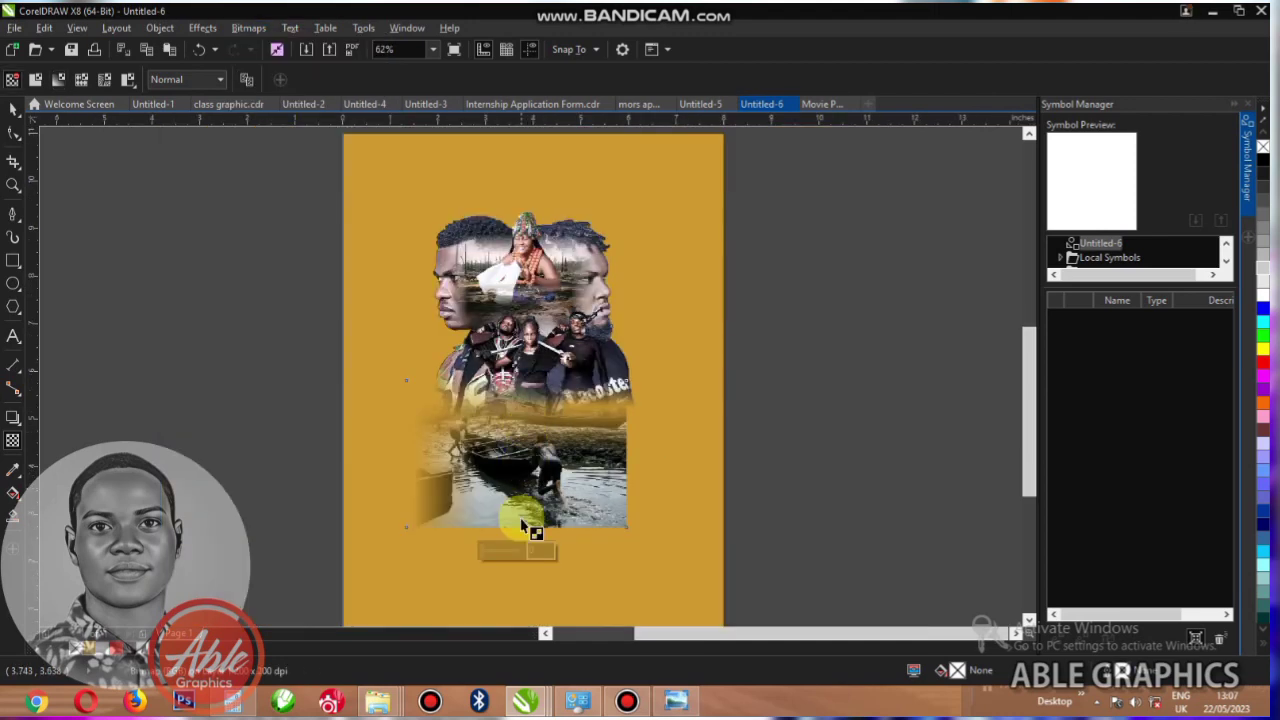
scroll(522, 522, up, 1)
drag(530, 430, 531, 505)
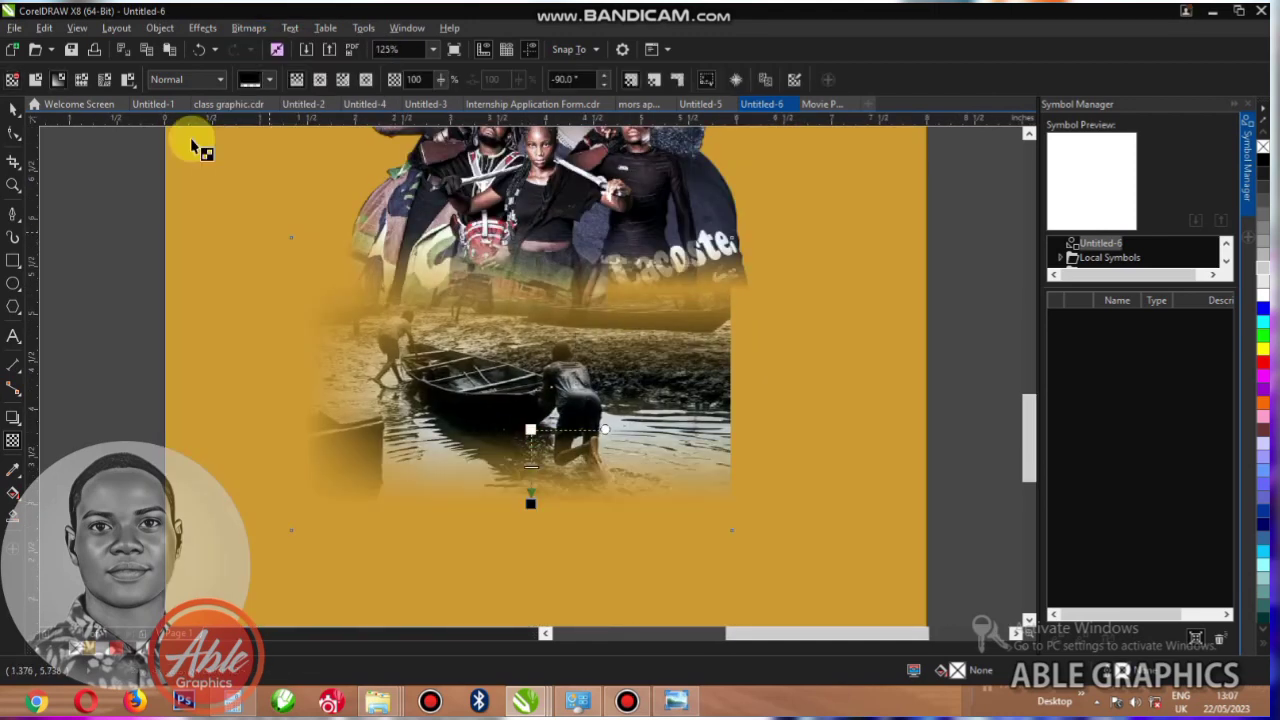
click(249, 28)
click(258, 48)
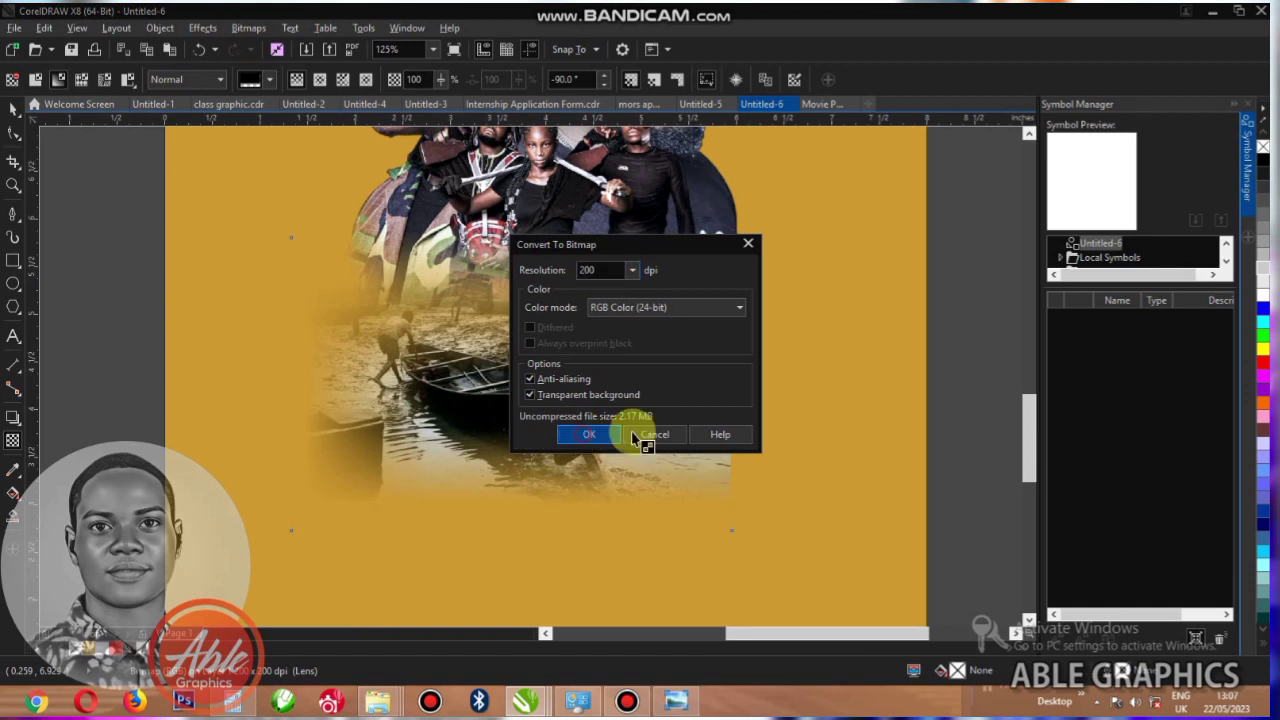
click(586, 432)
- Fade the boat photo's right edge with a horizontal linear transparency and convert it to a 200 dpi RGB bitmap
drag(597, 406, 677, 409)
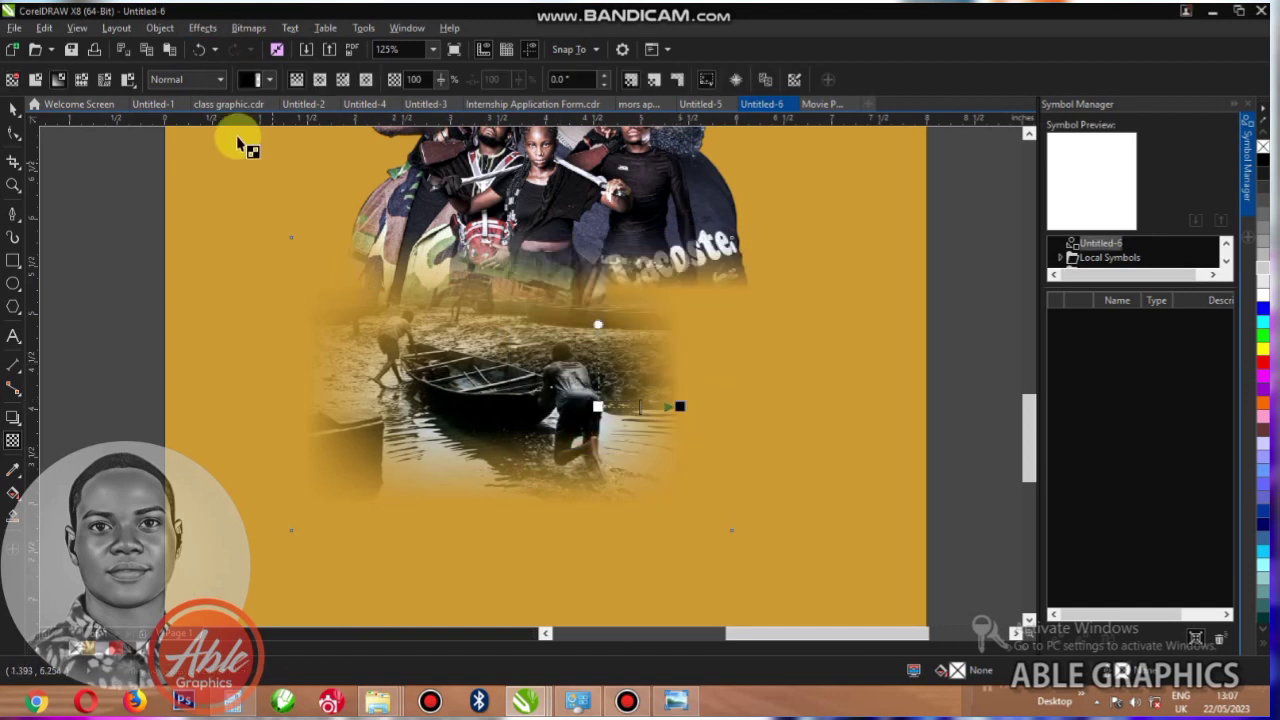
click(249, 28)
click(258, 48)
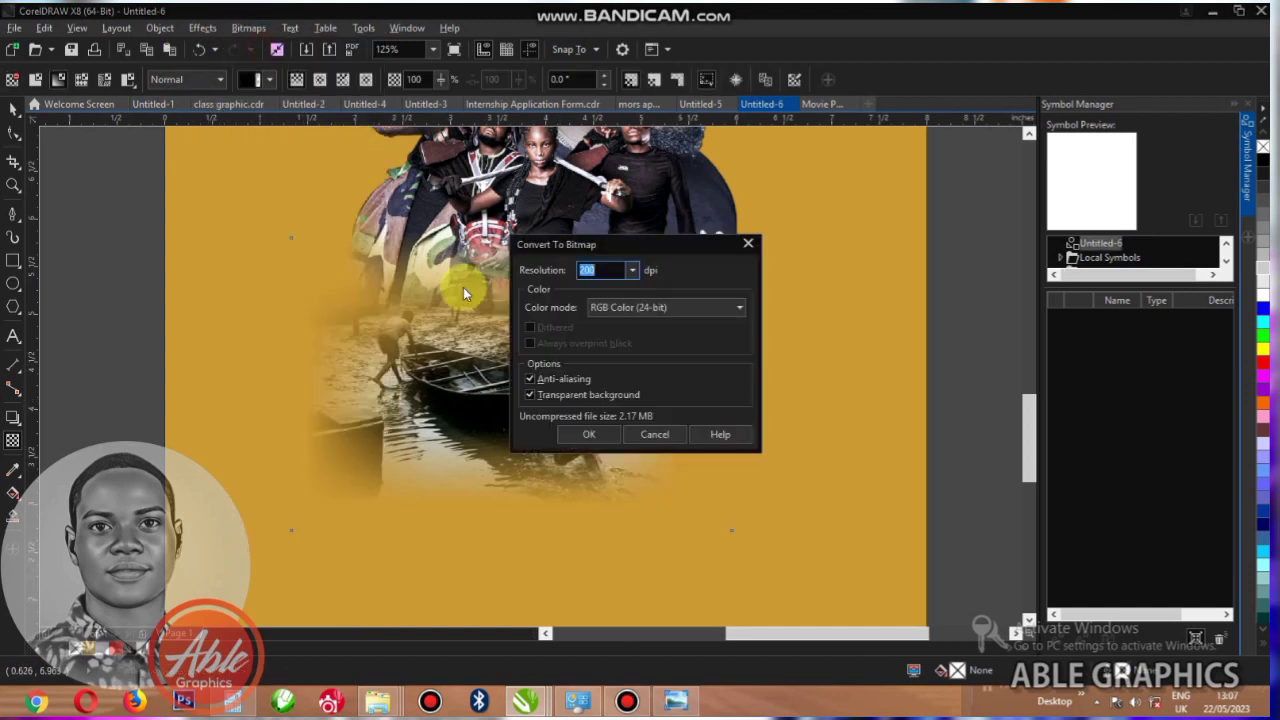
click(566, 430)
- Scale up the faded boat photo so it spans the full width of the portraits above it
scroll(720, 262, down, 2)
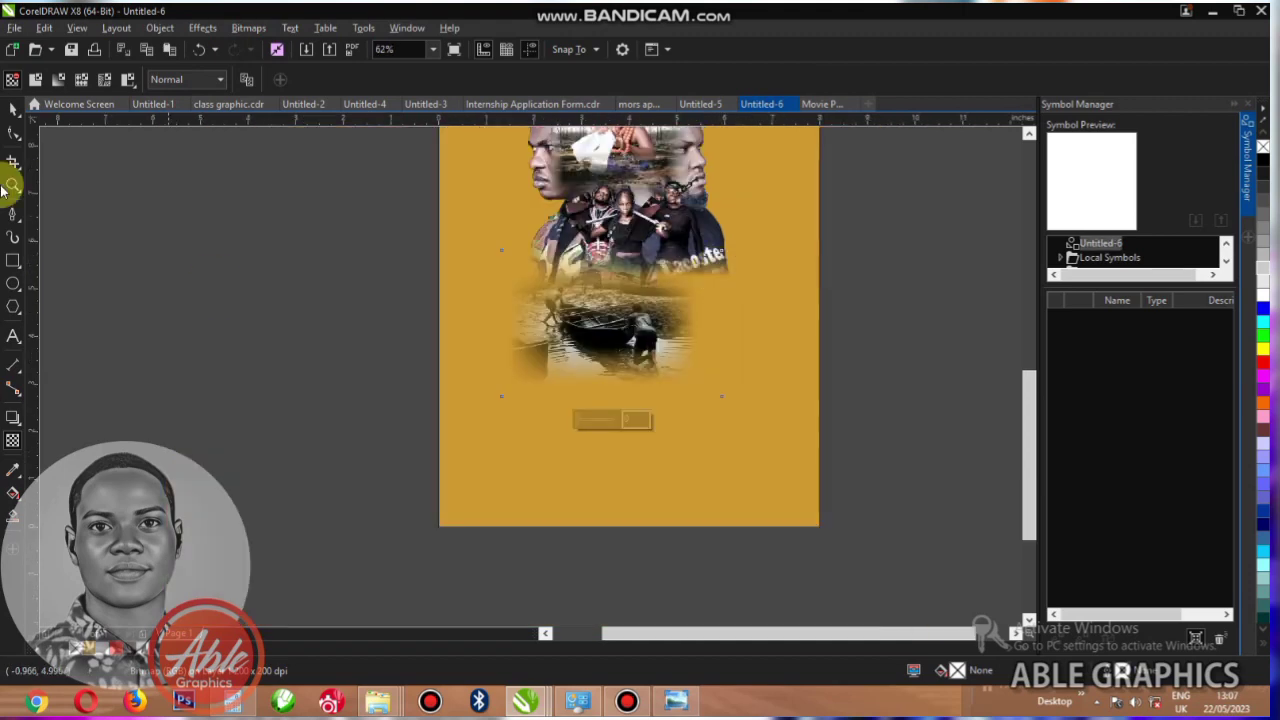
click(10, 112)
drag(726, 248, 777, 212)
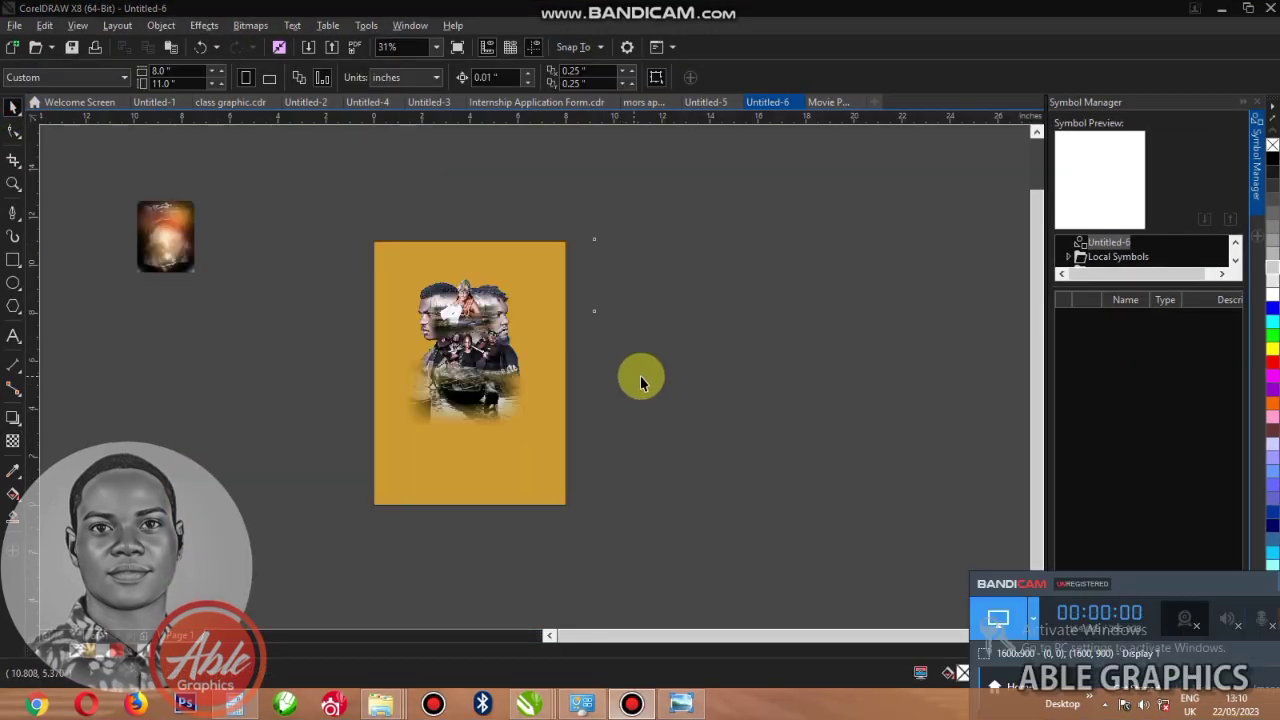
- PowerClip the smoky orange background image from beside the page inside the gold page rectangle
drag(168, 255, 478, 248)
scroll(300, 329, up, 2)
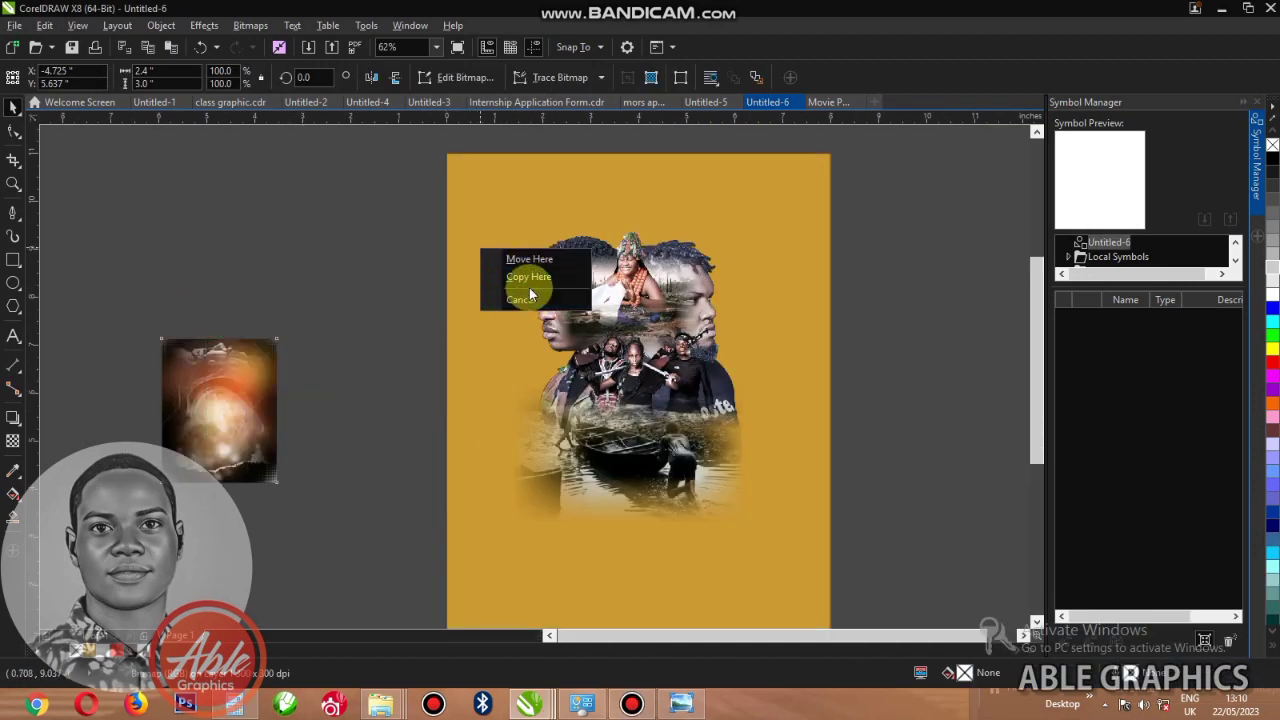
click(529, 290)
click(214, 408)
drag(214, 408, 496, 168)
click(554, 216)
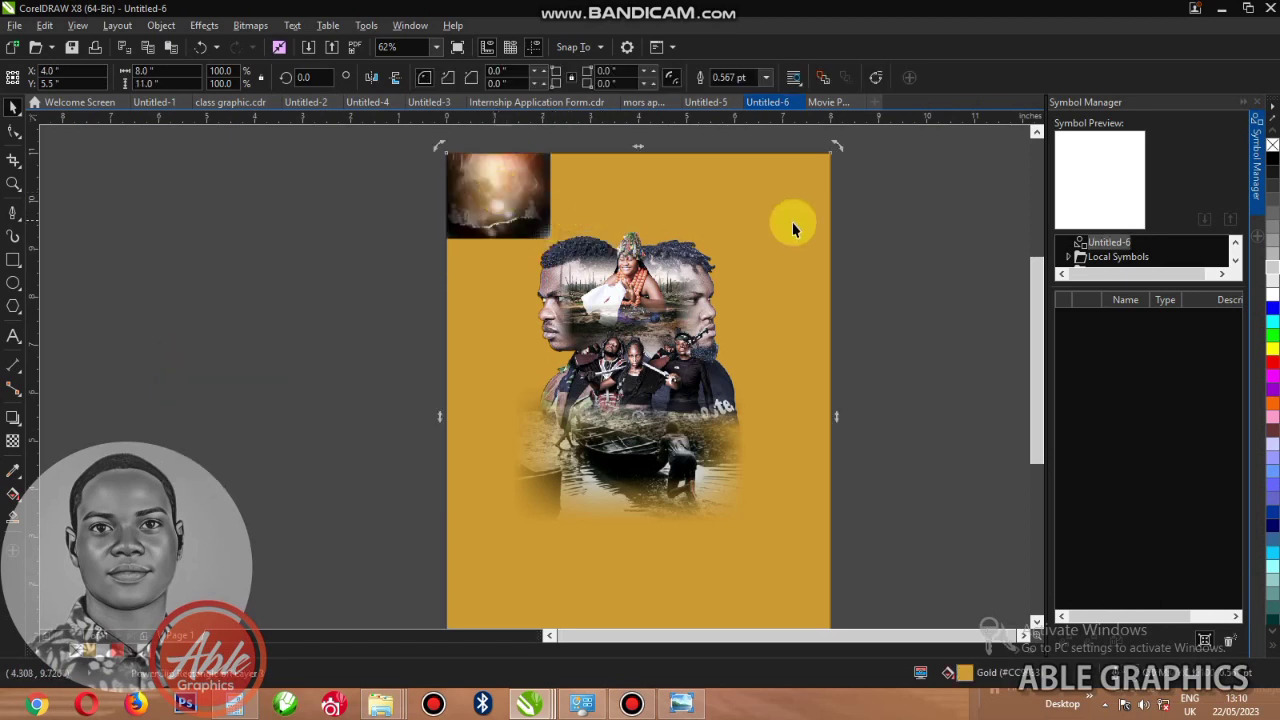
- Edit the rectangle's PowerClip contents and scale the background image to about 9.15 by 11.43 inches so it covers the whole page
ctrl+click(783, 269)
ctrl+click(779, 166)
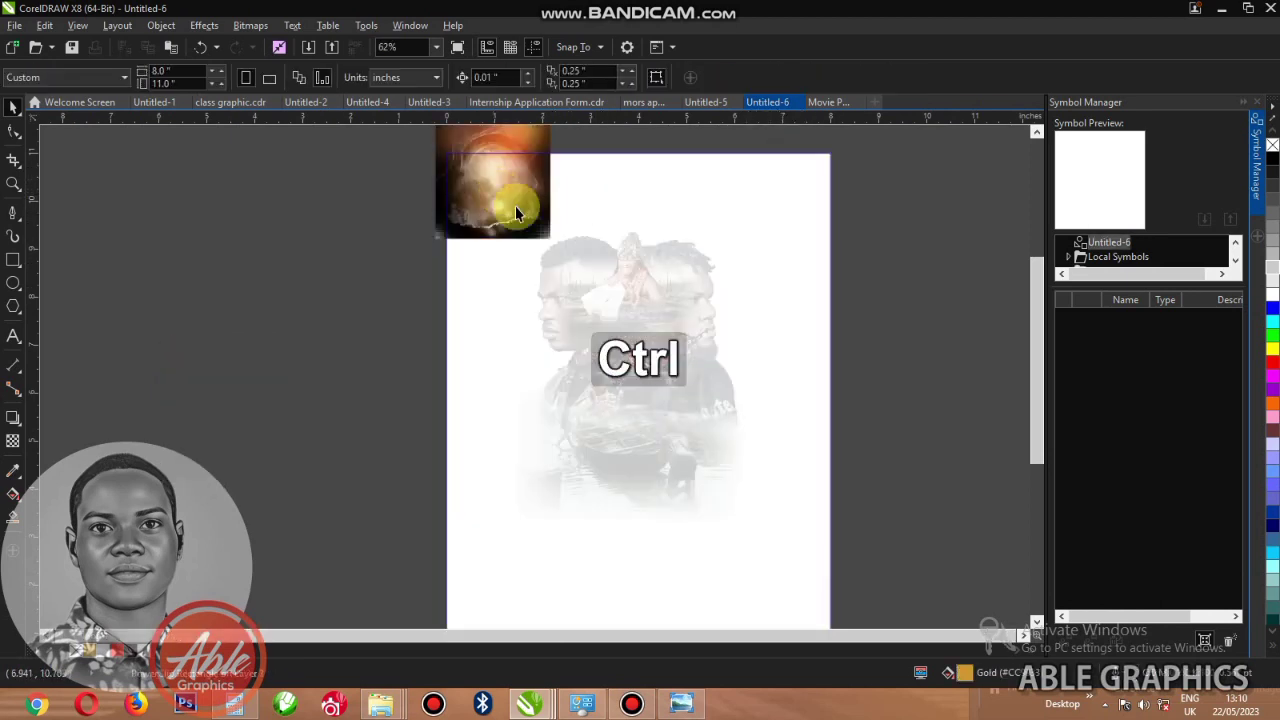
click(515, 206)
scroll(515, 206, down, 2)
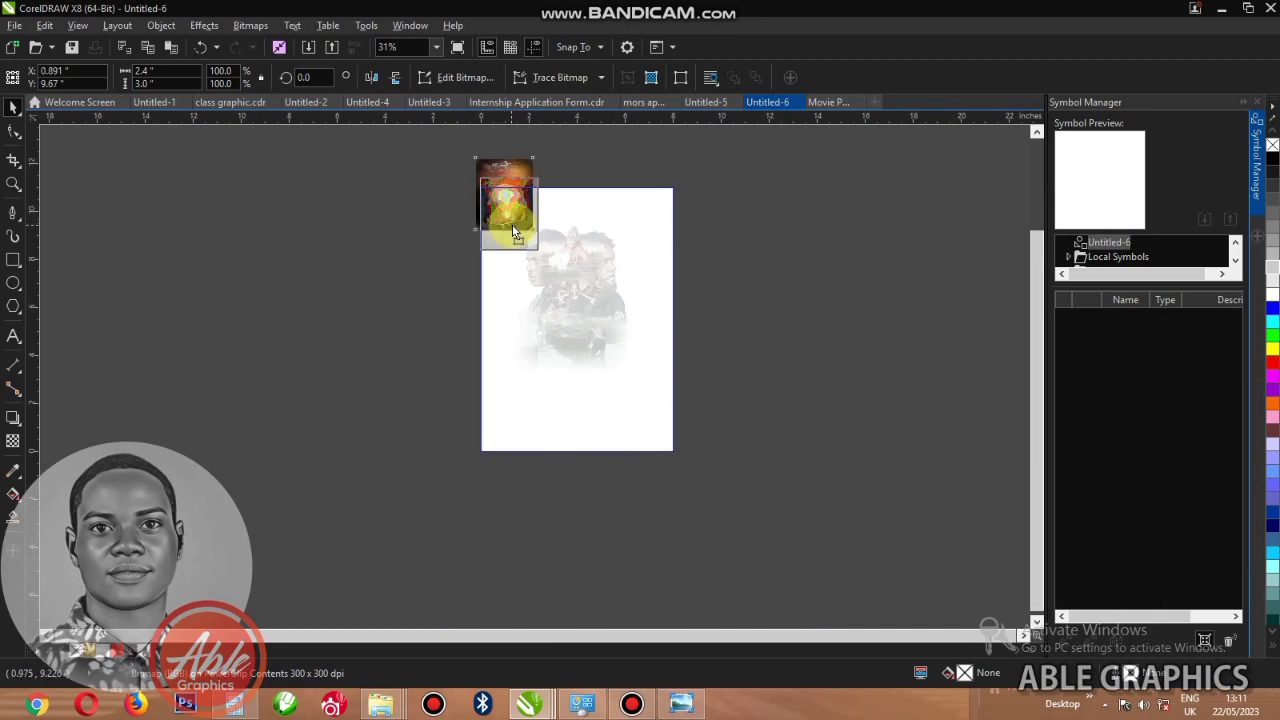
drag(512, 224, 680, 435)
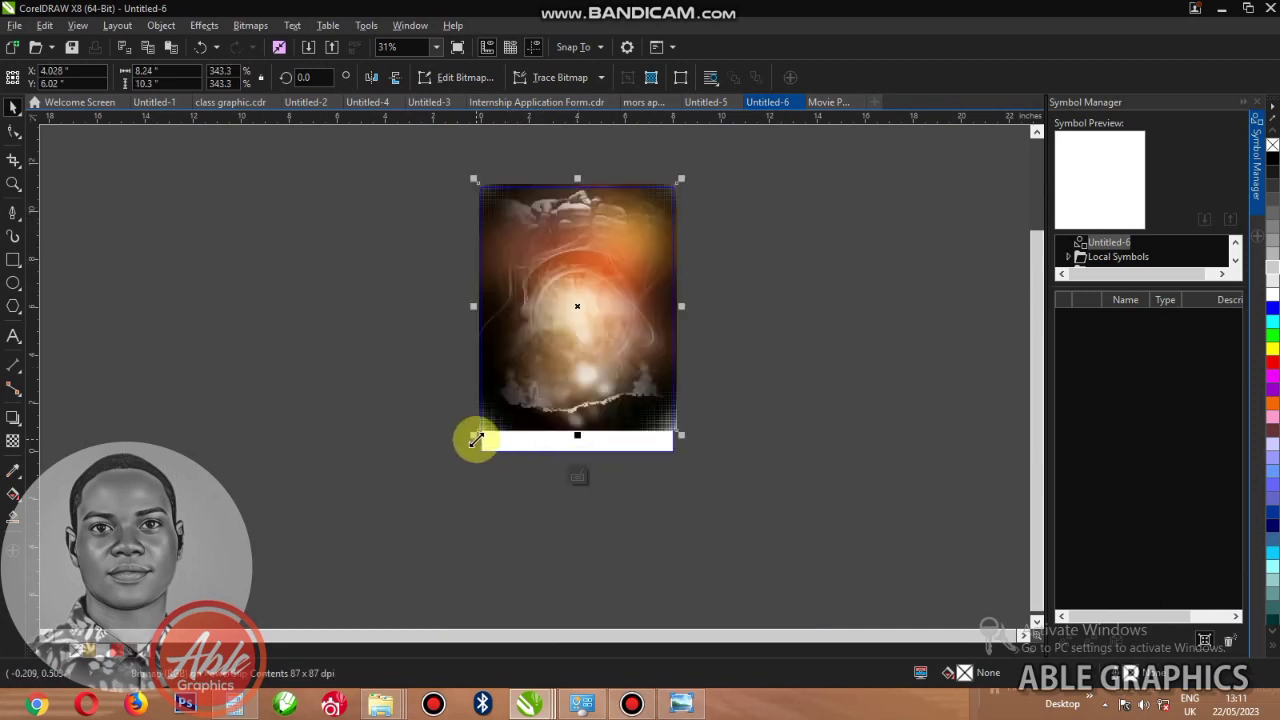
drag(476, 440, 458, 456)
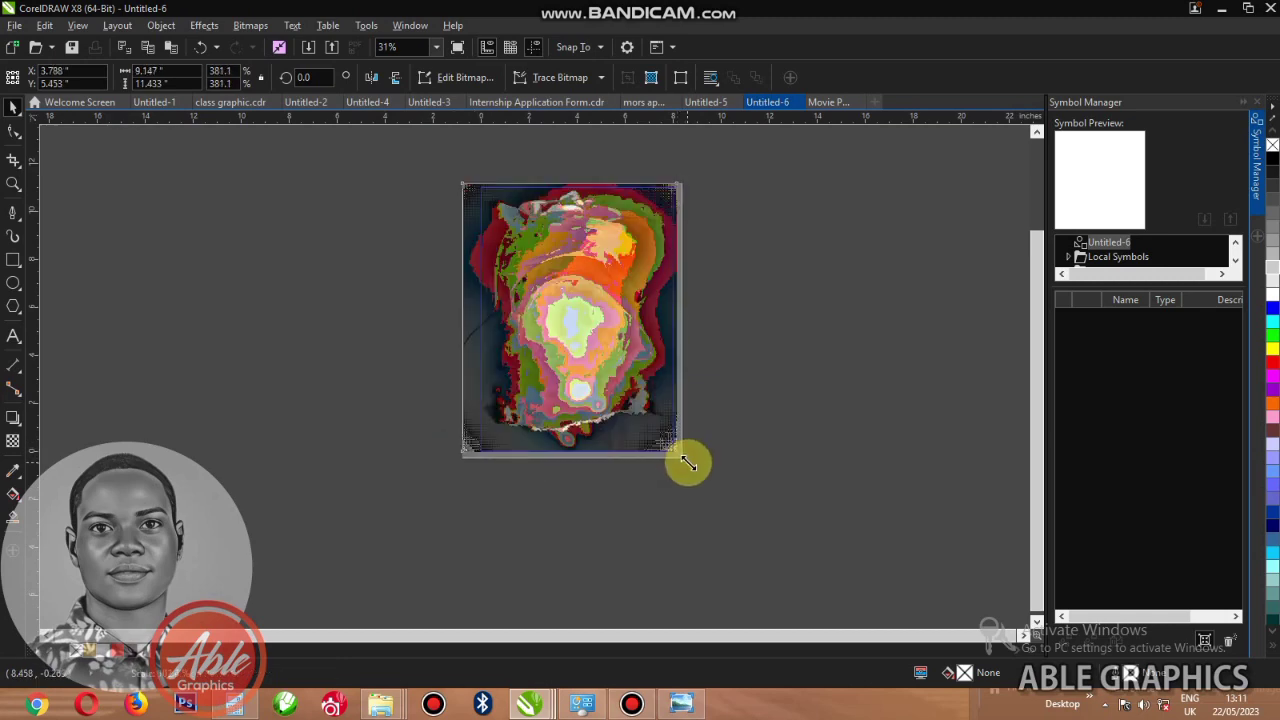
scroll(714, 214, up, 2)
scroll(574, 291, down, 2)
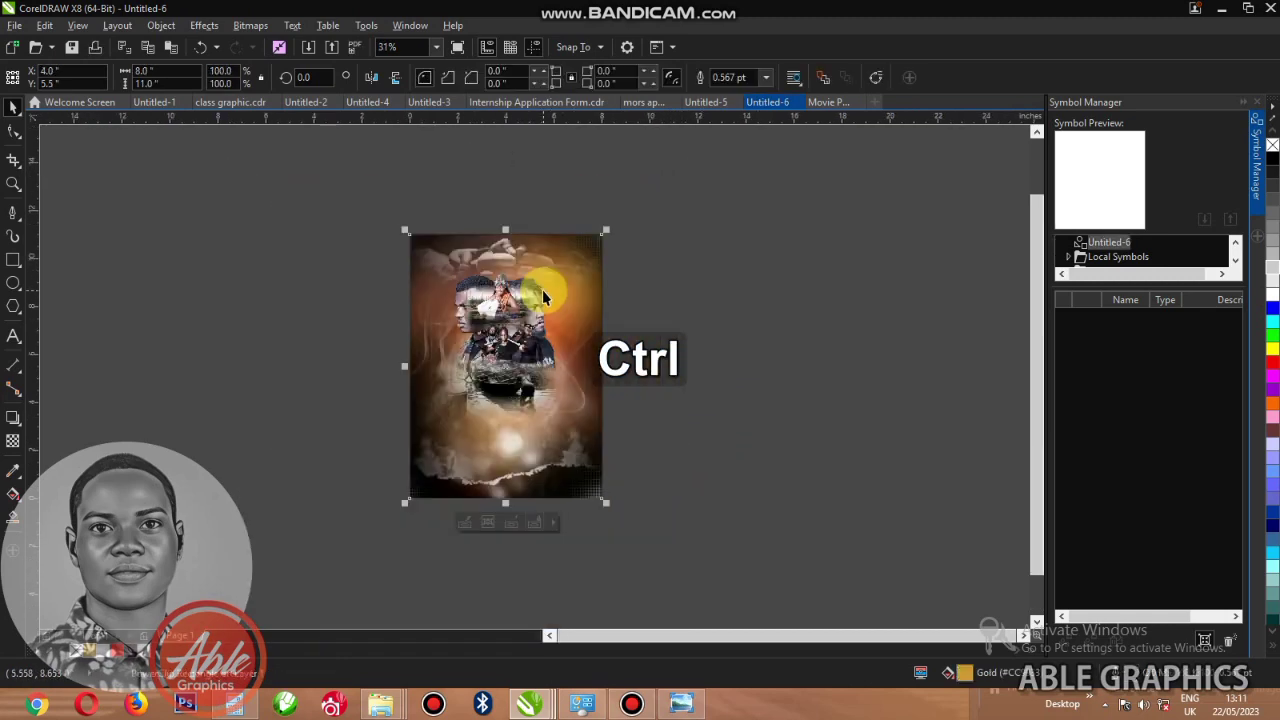
click(684, 213)
- Select all portraits and scene photos, move them beside the page and PowerClip them inside the poster rectangle
drag(710, 198, 338, 426)
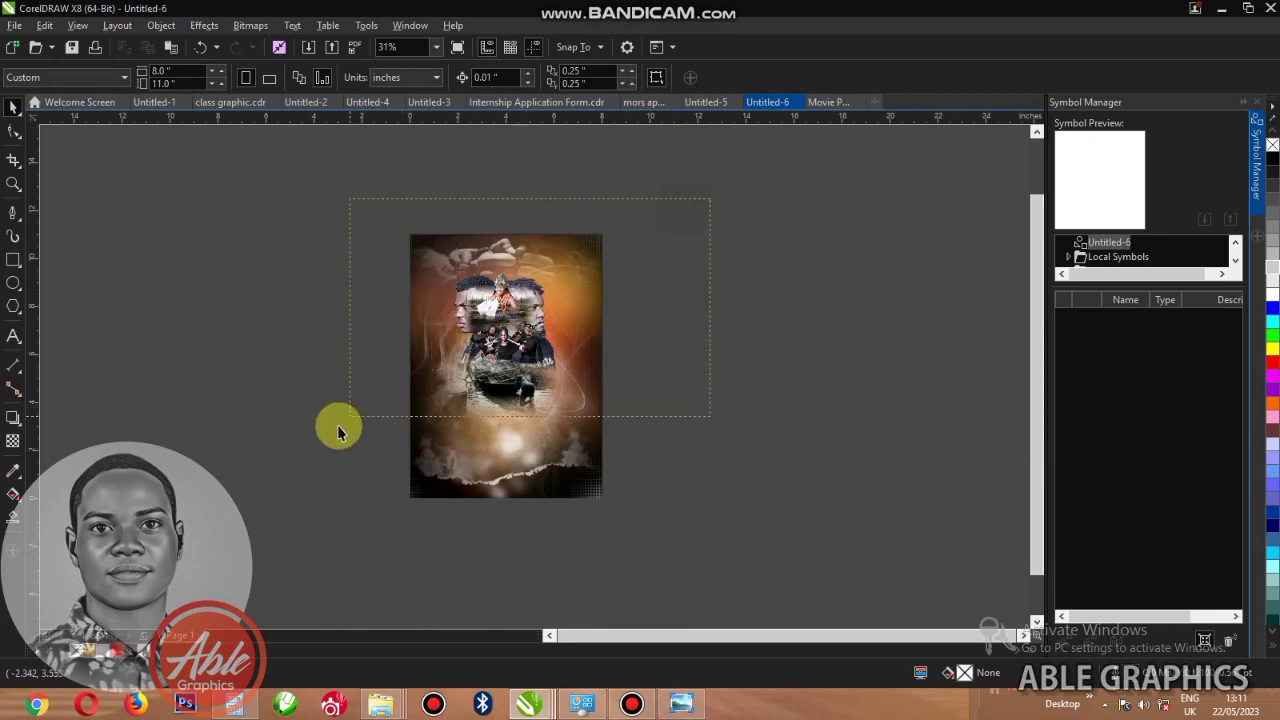
drag(312, 476, 314, 474)
scroll(523, 333, up, 2)
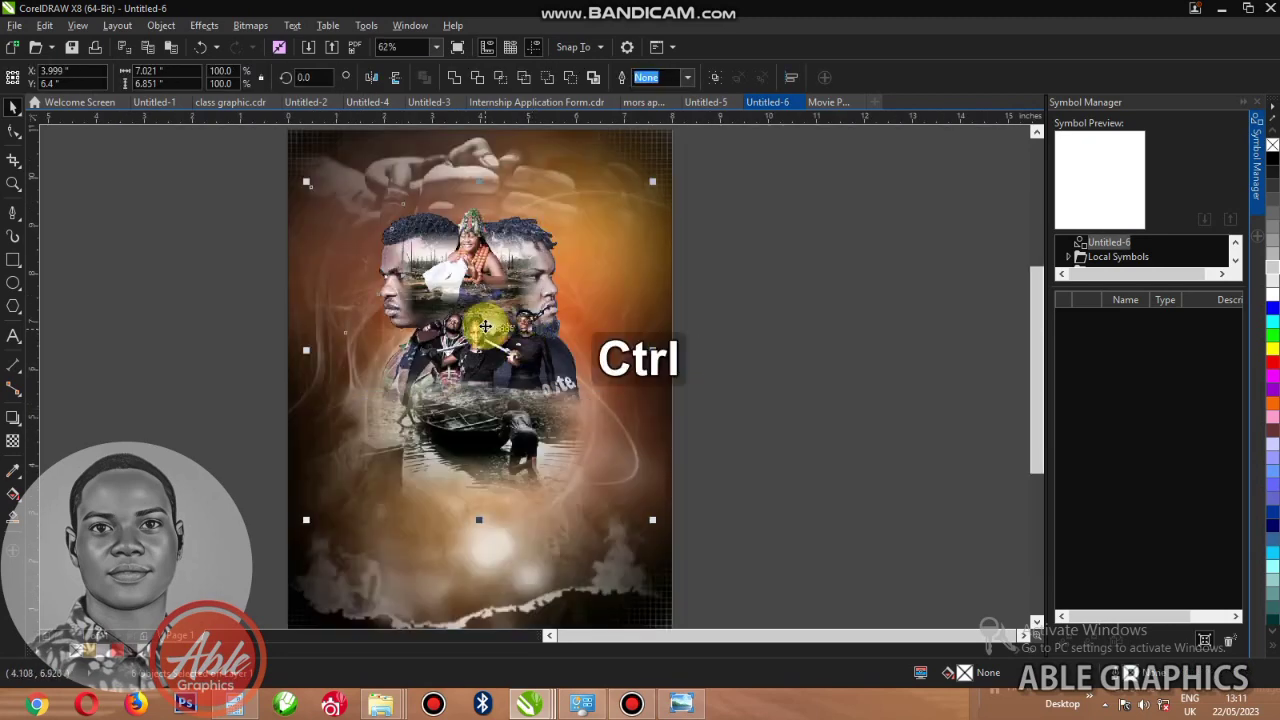
drag(570, 312, 925, 310)
drag(800, 312, 466, 321)
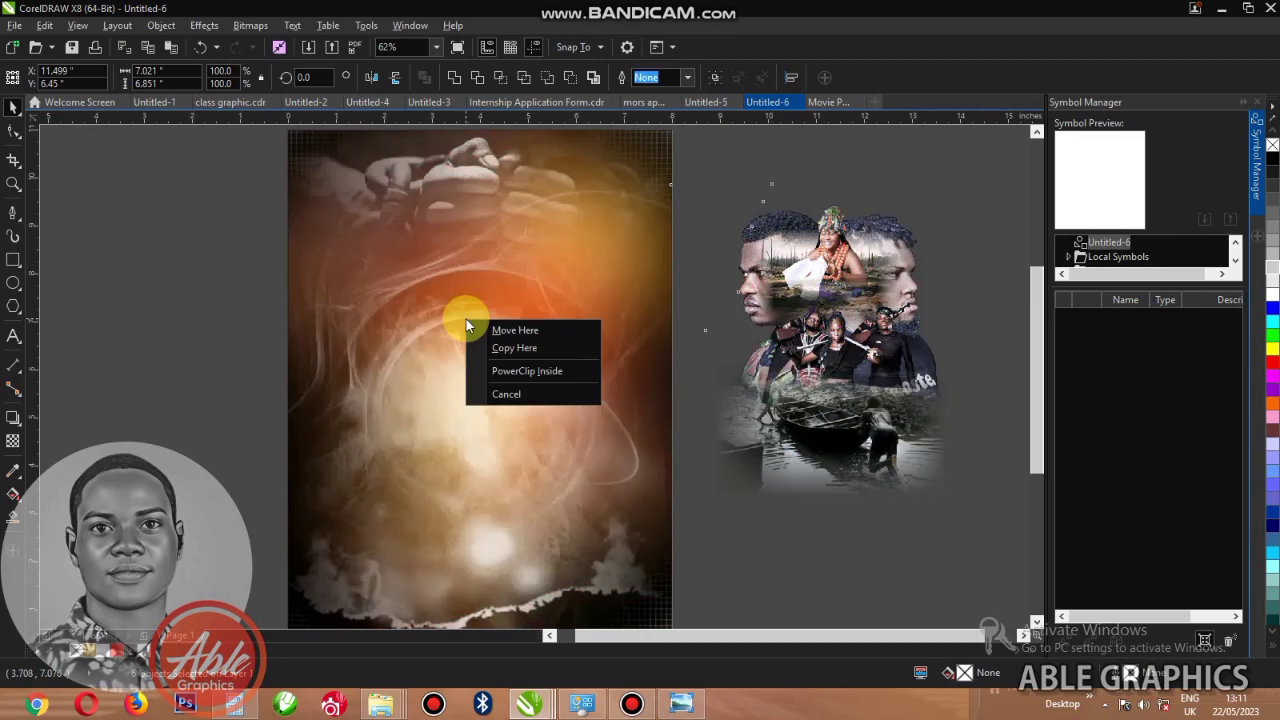
click(494, 376)
- Open the poster's PowerClip contents and scale the portraits and scene photos together to about 8.53 by 8.33 inches
ctrl+click(543, 540)
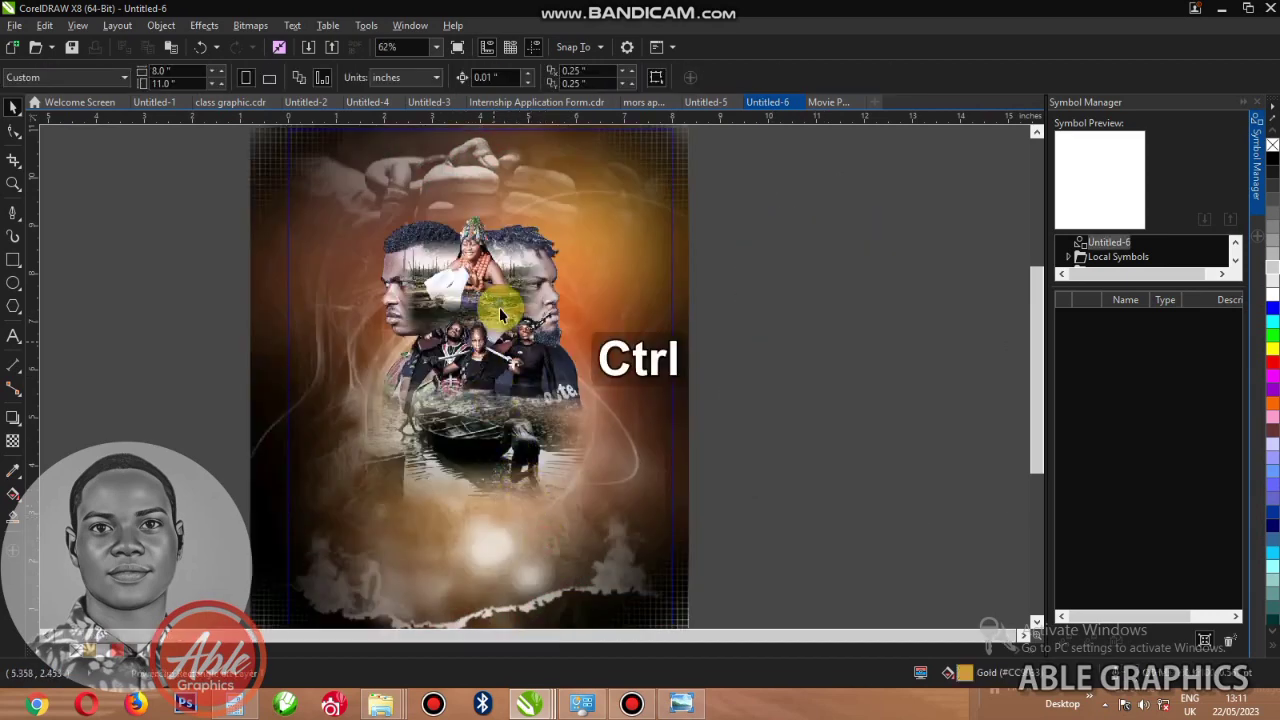
scroll(501, 305, down, 1)
drag(686, 240, 243, 363)
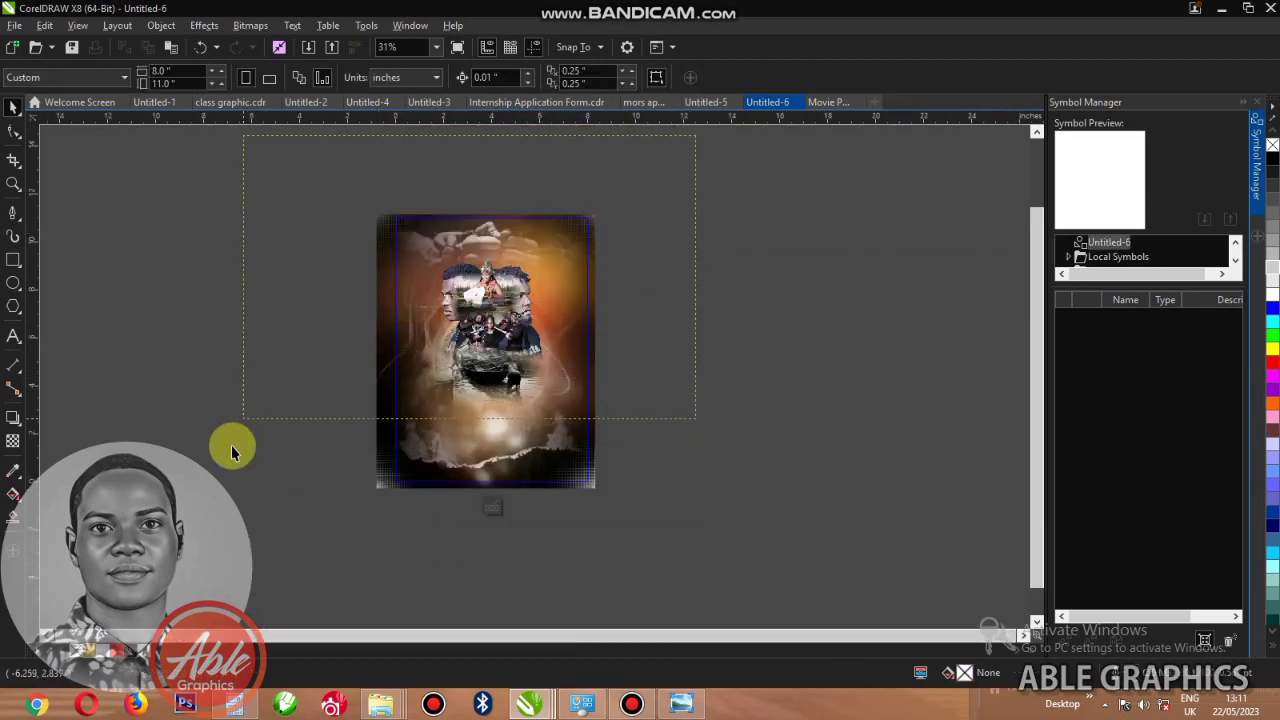
drag(220, 477, 220, 477)
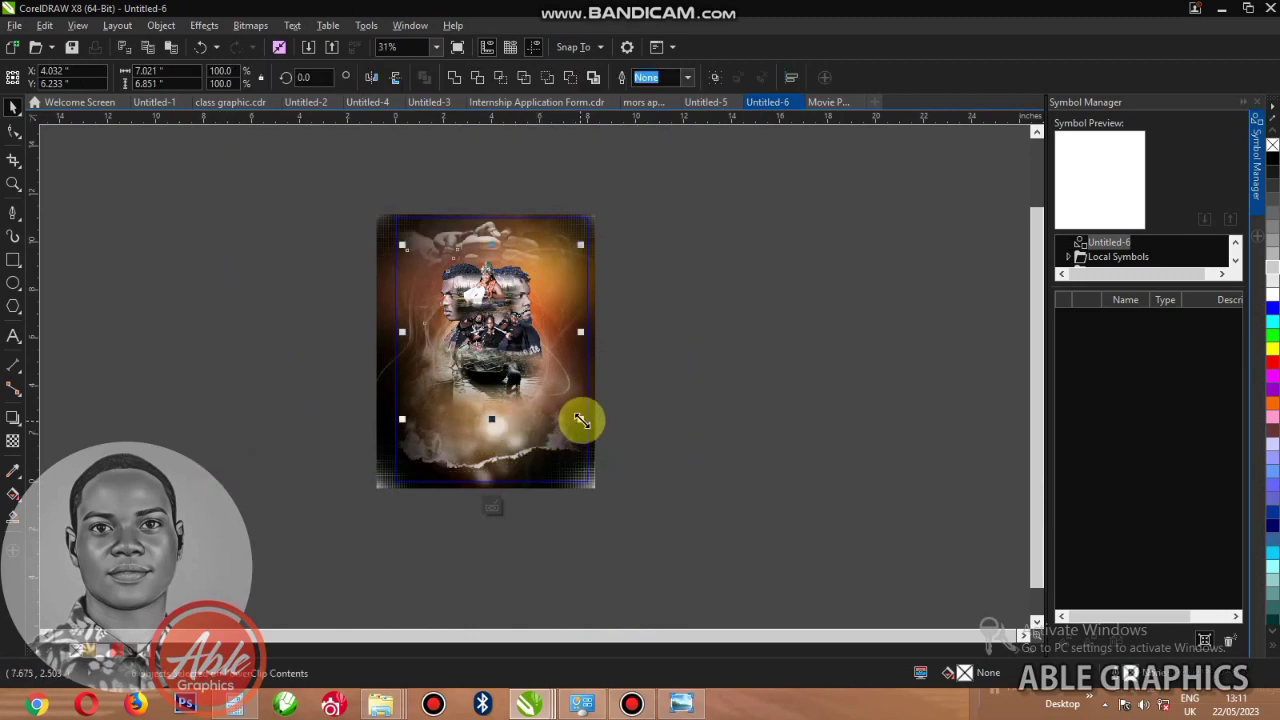
drag(584, 422, 612, 437)
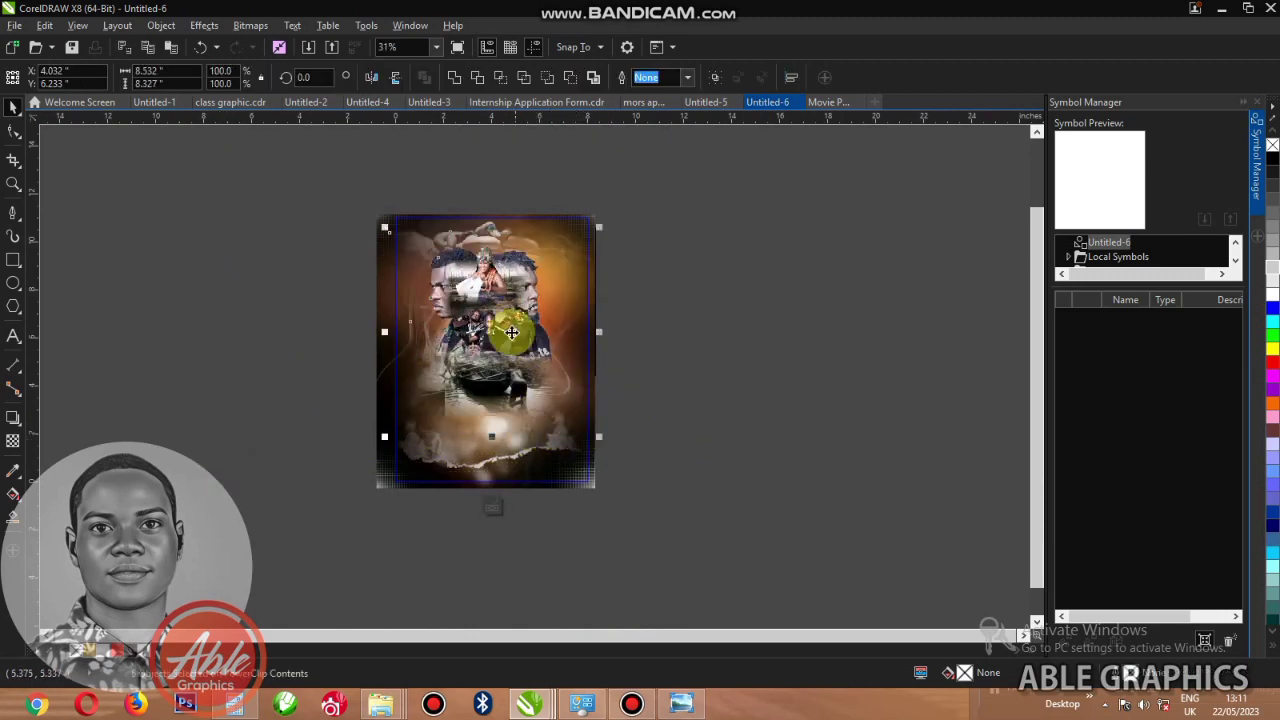
- Move the photo montage slightly lower toward the page centre, finish editing the PowerClip and preview the poster full screen
mouse_move(508, 326)
mouse_down()
mouse_move(507, 346)
mouse_move(517, 313)
mouse_move(523, 346)
mouse_up()
scroll(460, 303, up, 2)
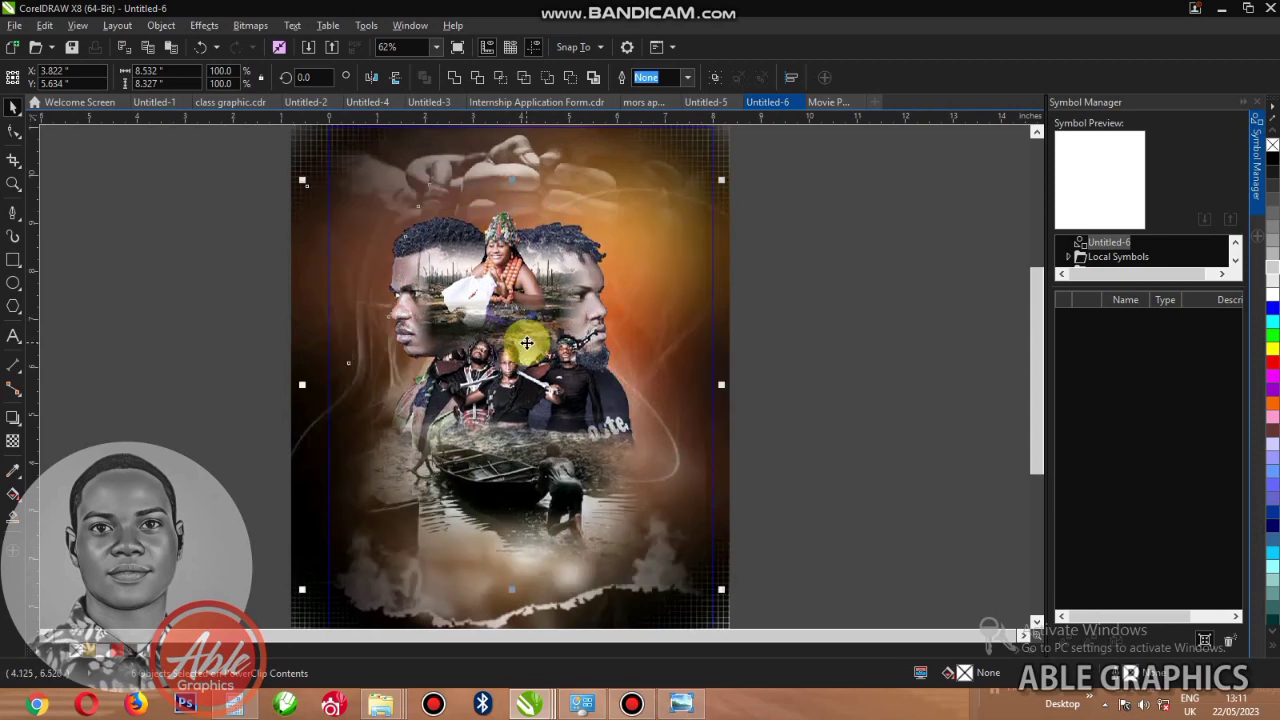
scroll(527, 343, down, 1)
click(746, 366)
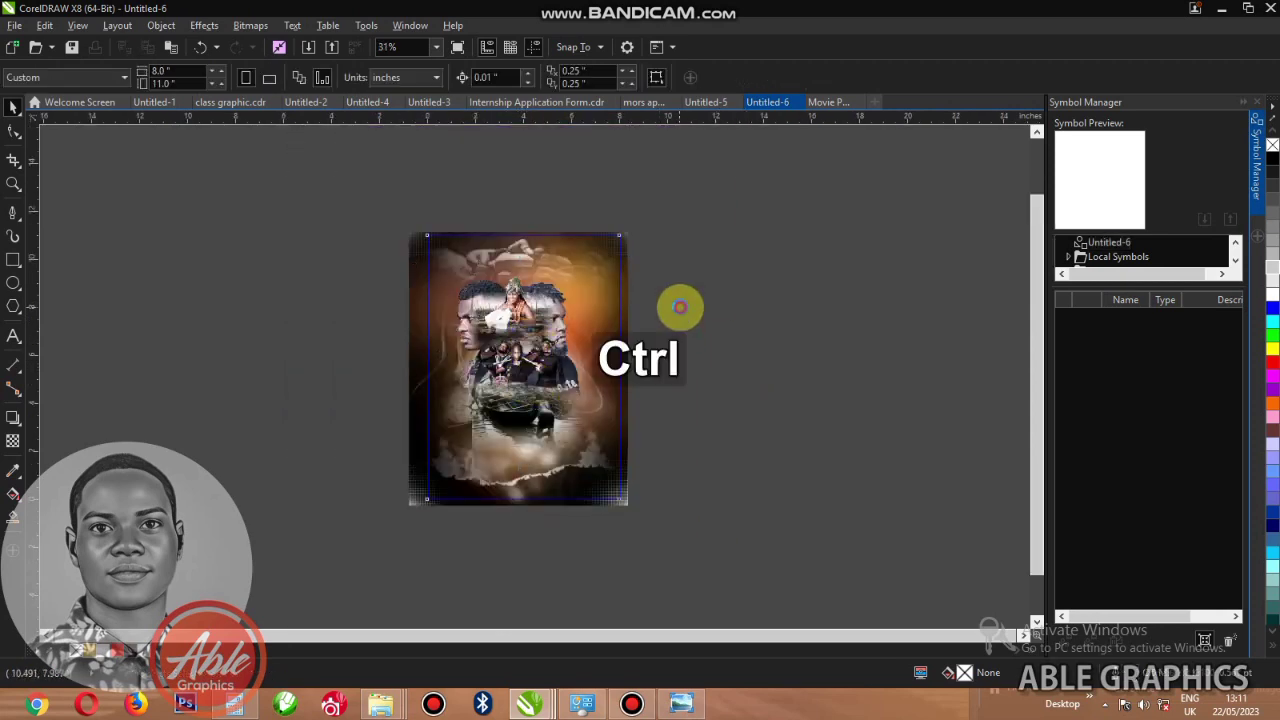
ctrl+click(681, 306)
scroll(532, 268, up, 2)
key(F4)
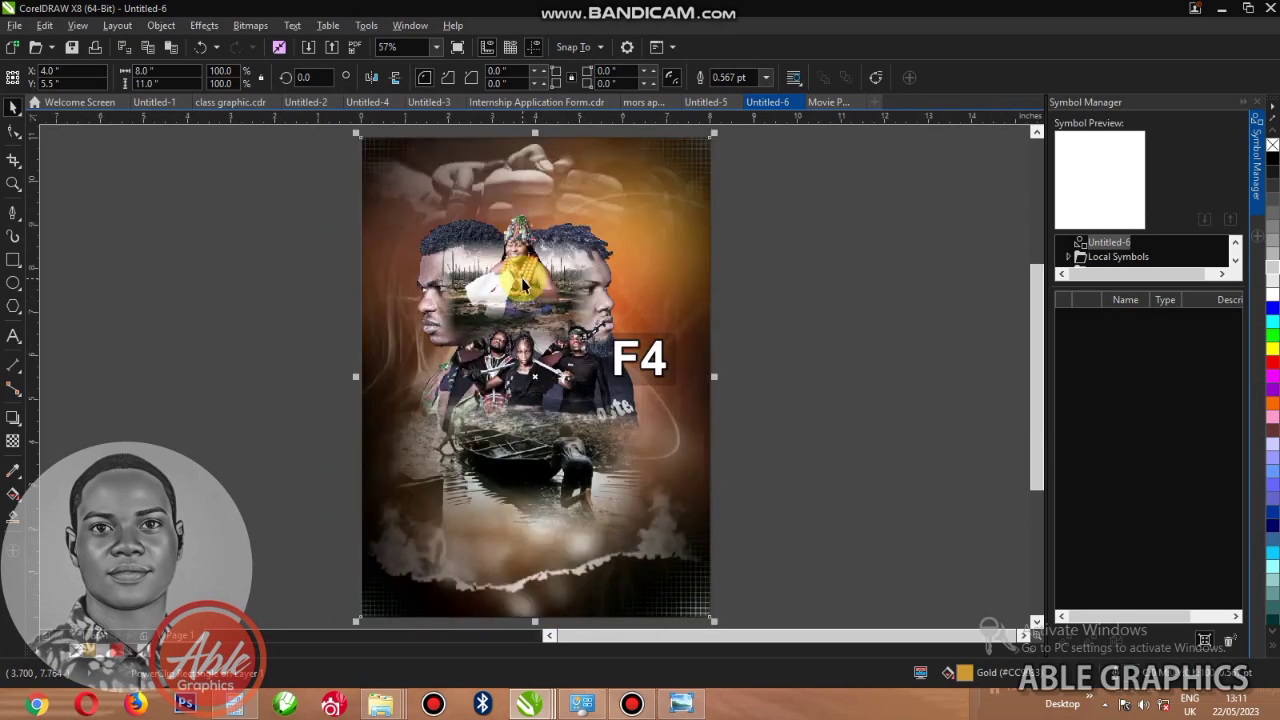
key(F9)
key(F9)
- Add the artistic text "ibinabo" beside the page and change its case to uppercase
click(20, 340)
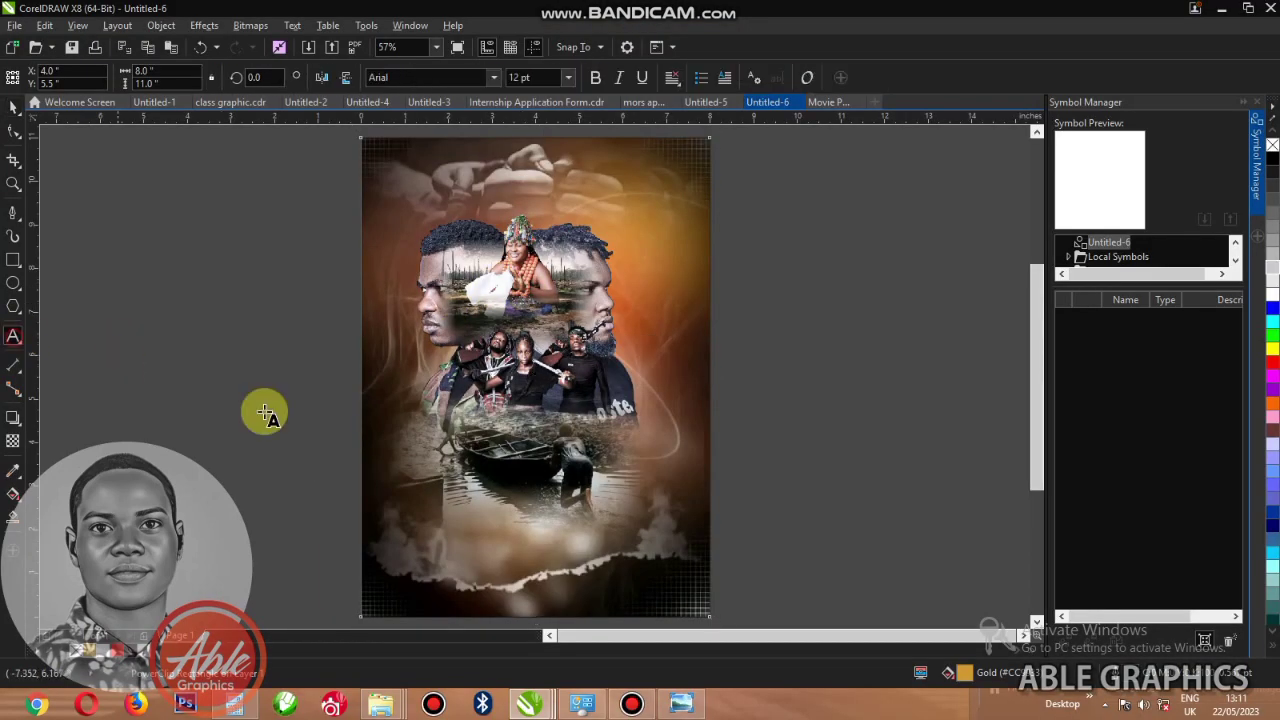
text(ib)
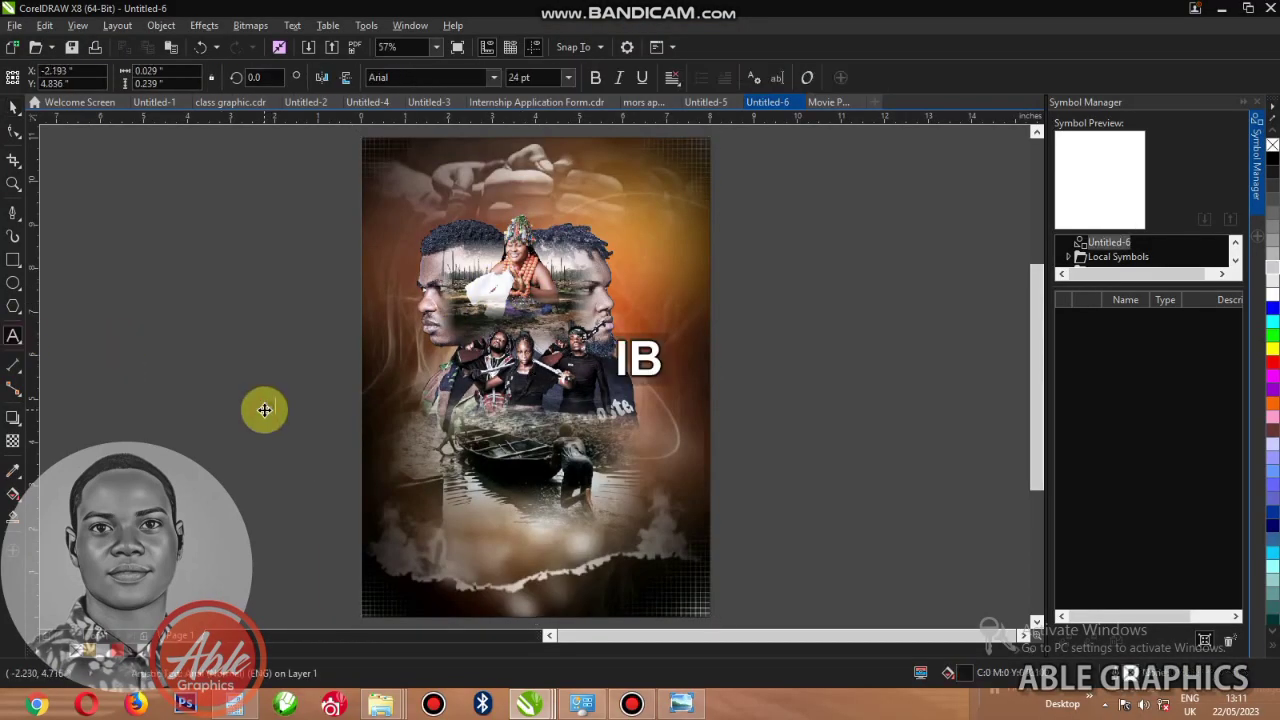
text(inabo)
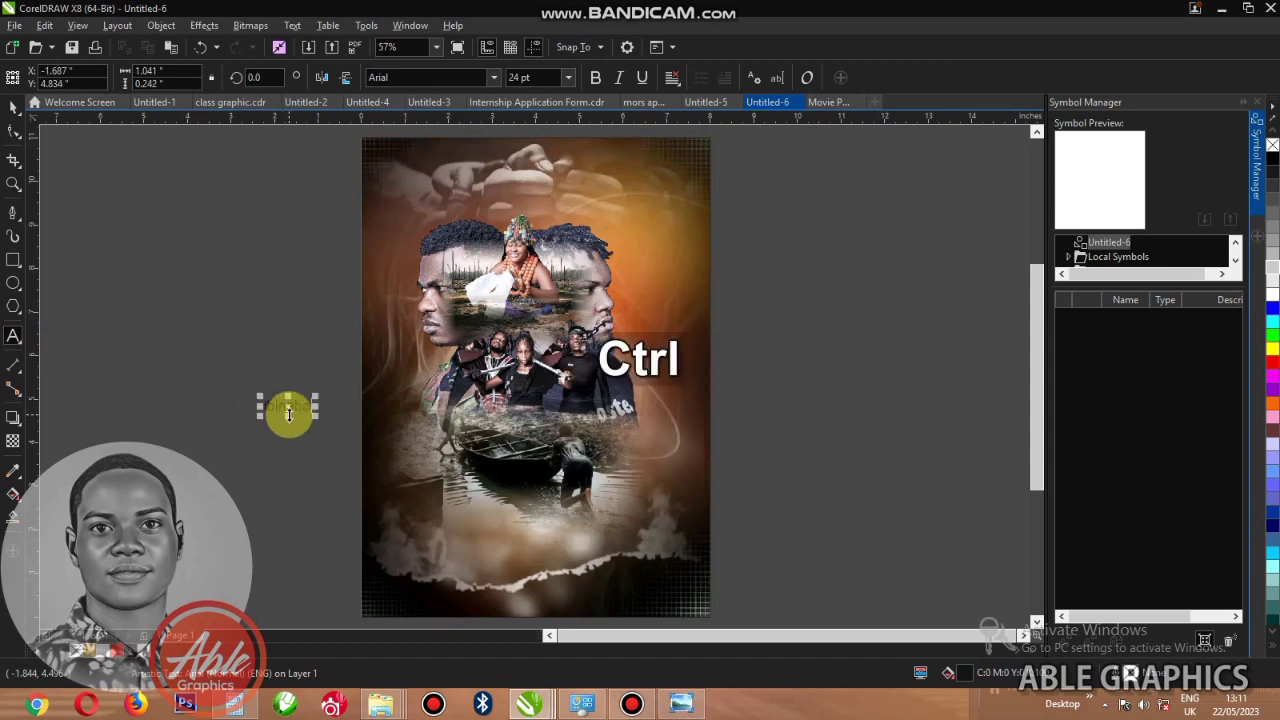
key(shift+F3)
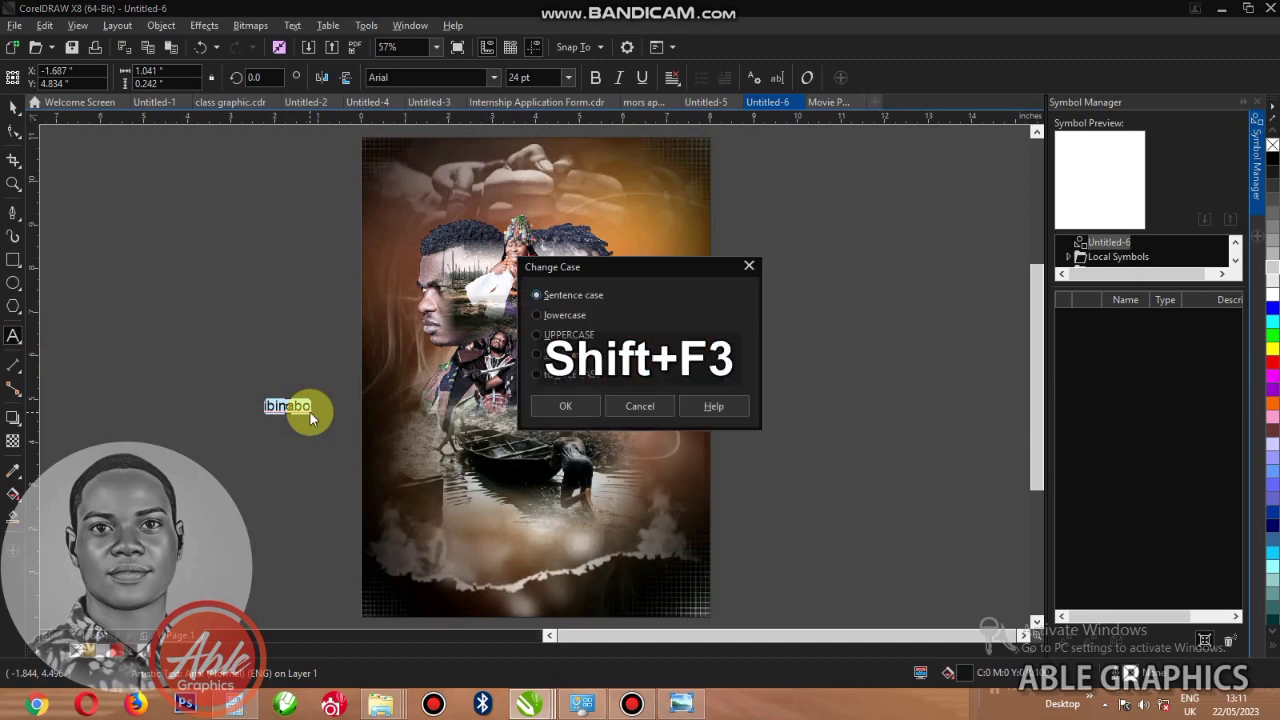
key(u)
key(Return)
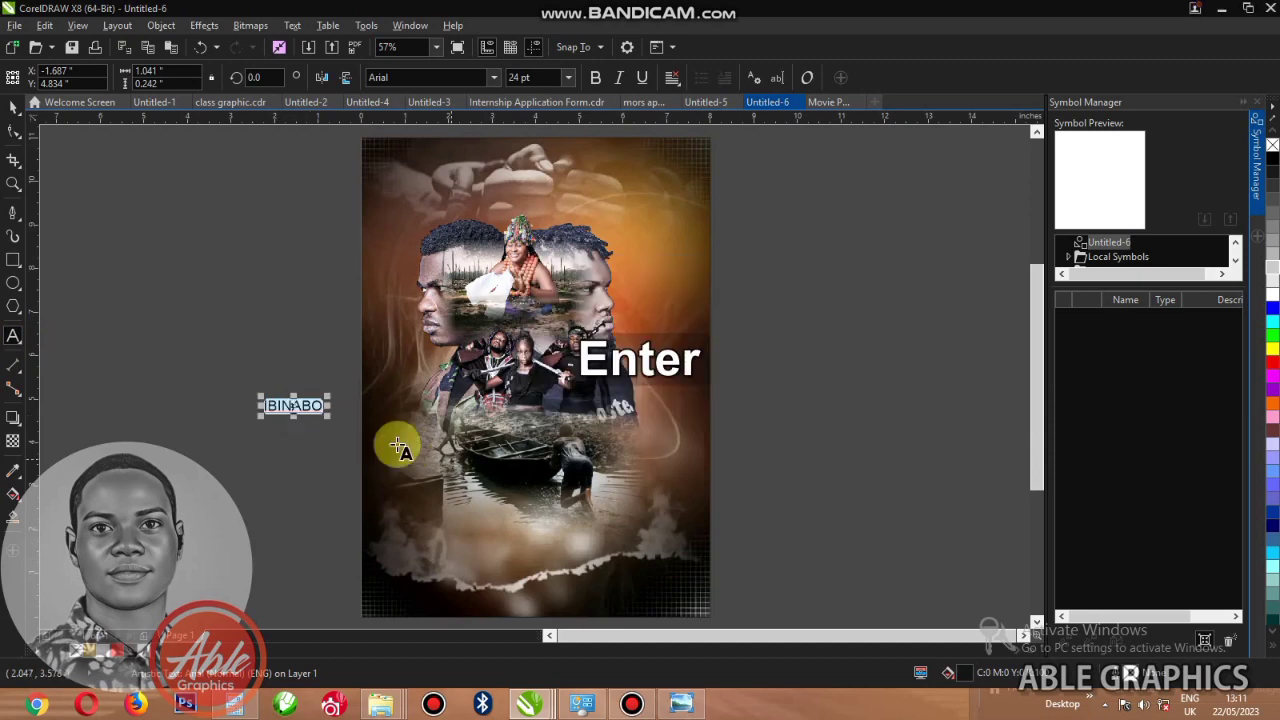
- Place the IBINABO title across the poster below the boat and enlarge it to about 6.05 by 1.14 inches
key(ctrl+space)
drag(294, 406, 654, 562)
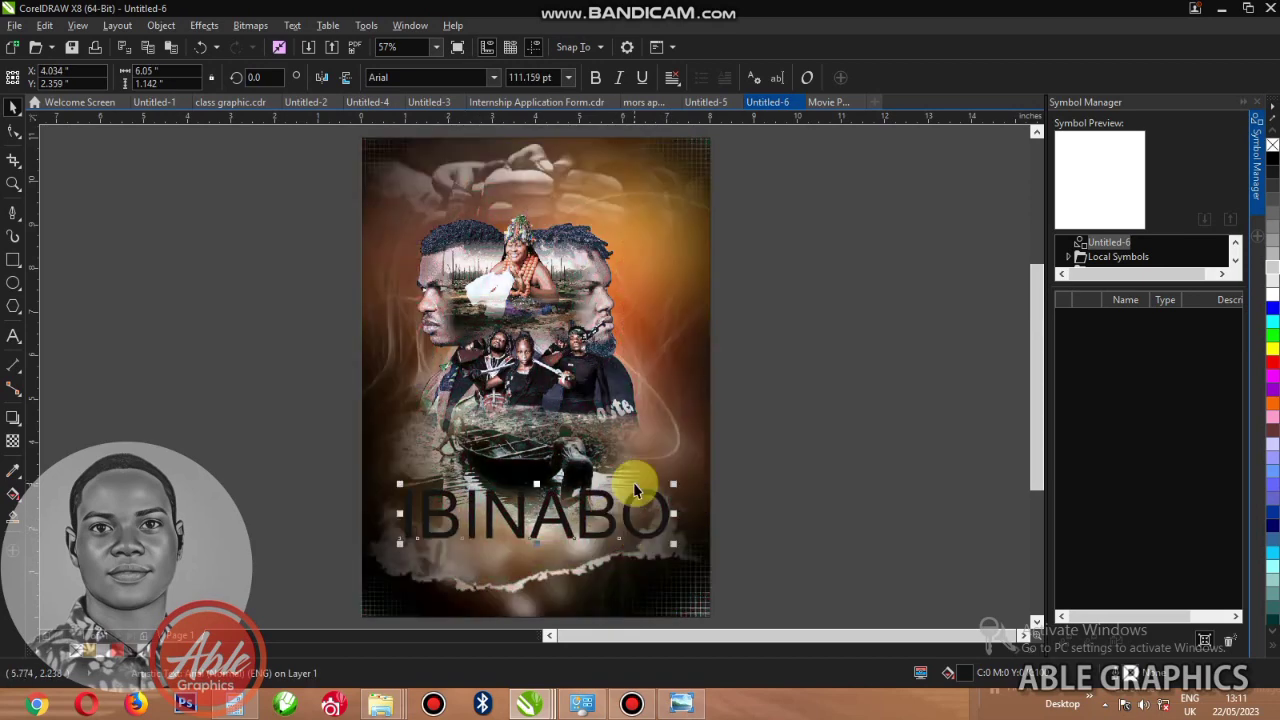
- Fill the IBINABO title with white and place a duplicate of it just above the original
scroll(575, 540, up, 3)
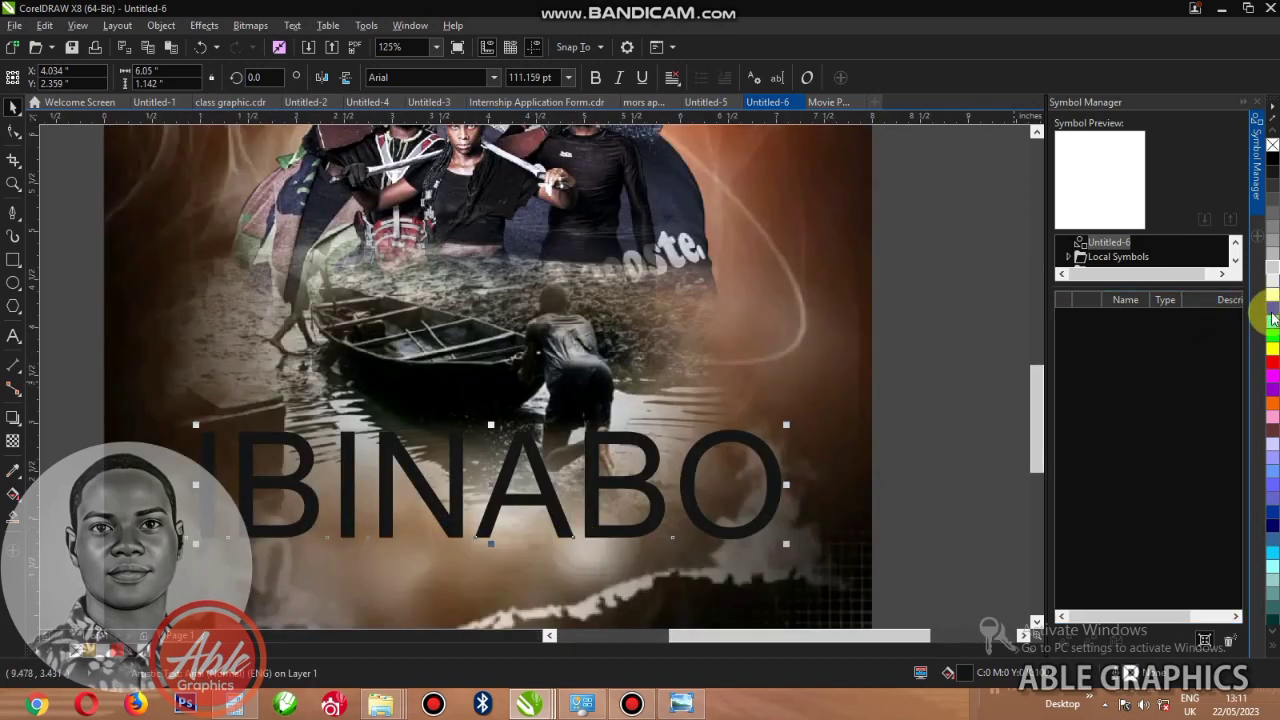
click(1267, 295)
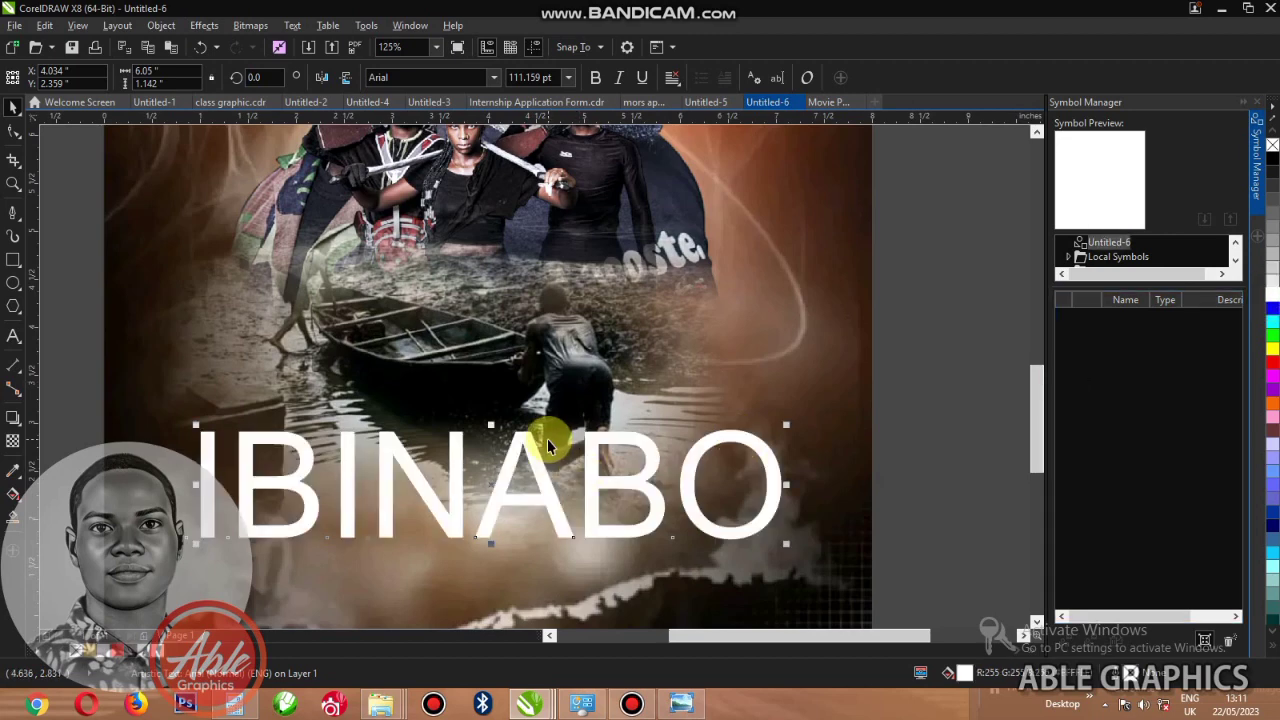
drag(520, 443, 537, 285)
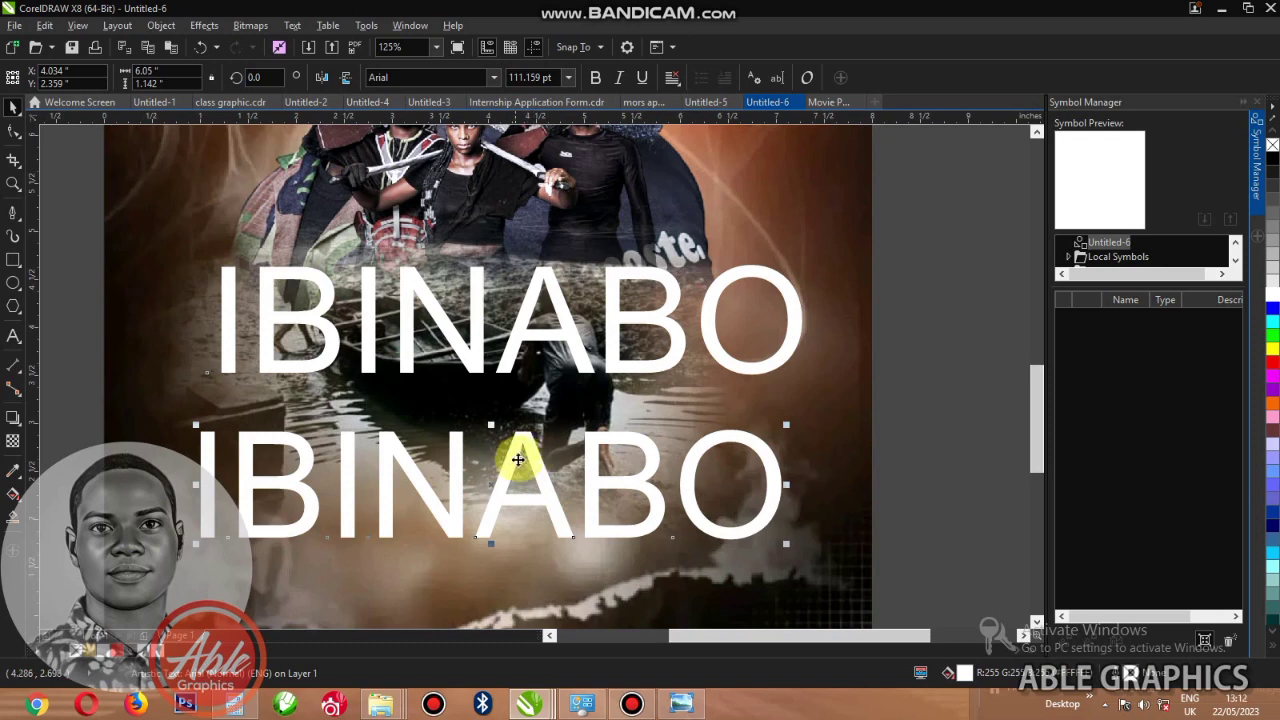
- Duplicate the lower IBINABO title, fill the original with black and lay the white copy over it, offset very slightly
drag(520, 445, 515, 523)
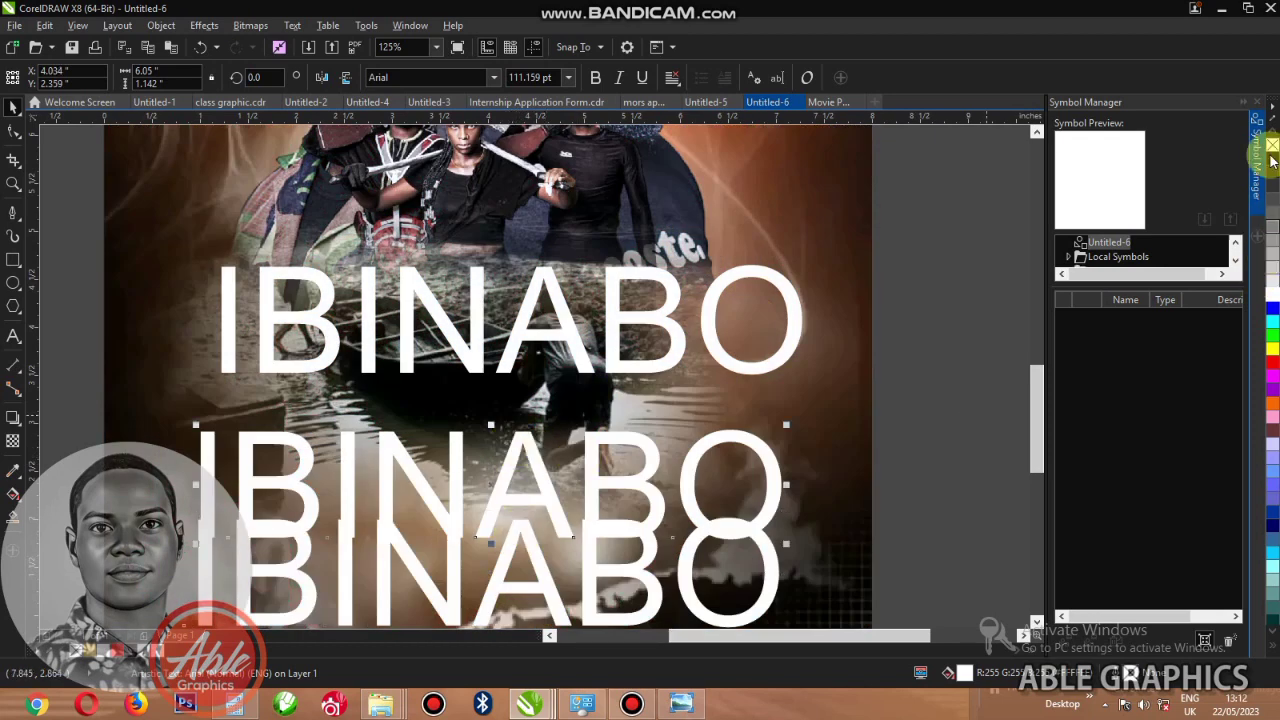
click(1273, 165)
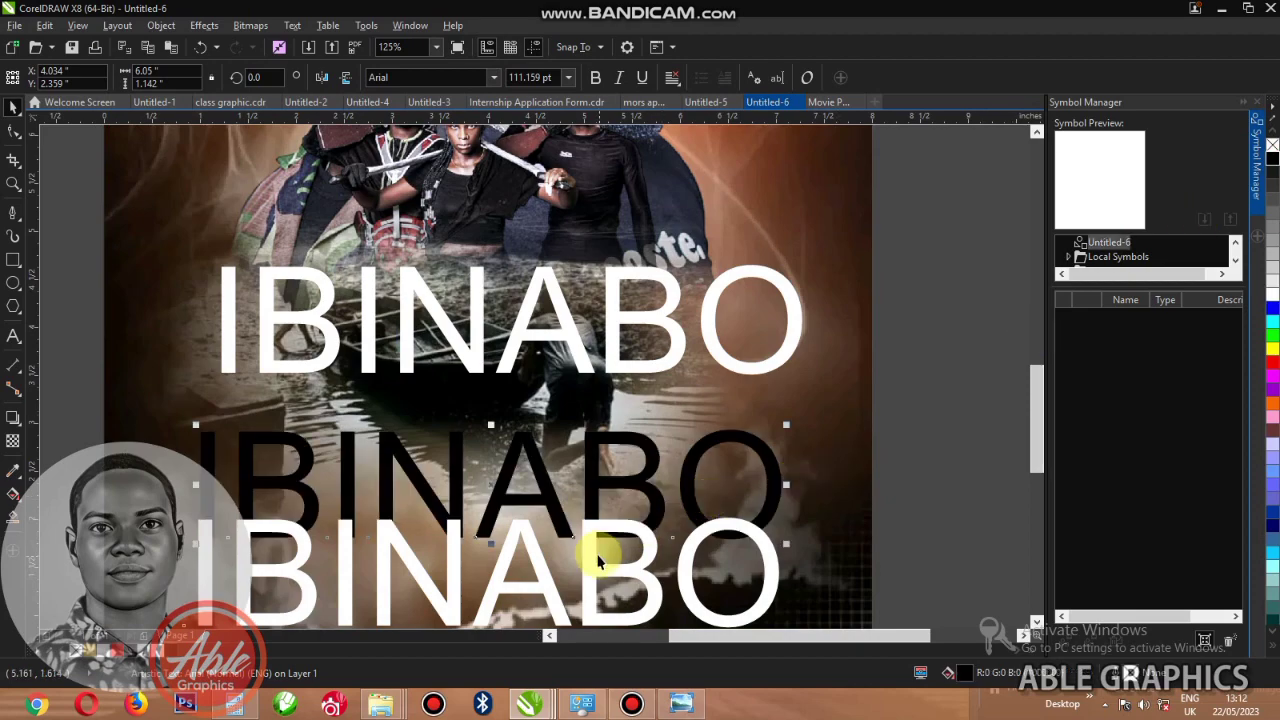
drag(591, 556, 591, 489)
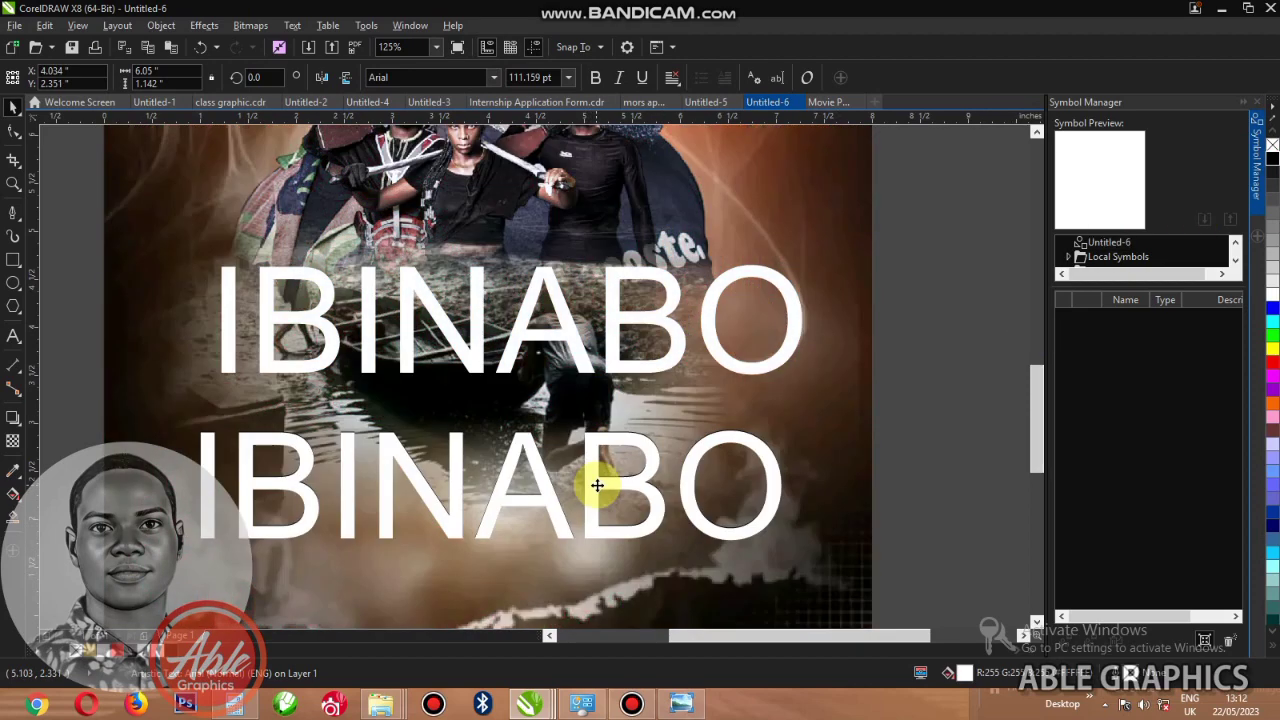
- Convert the white copy over the black title to a bitmap and apply a Gaussian Blur with an 8-pixel radius
click(251, 25)
click(262, 47)
click(613, 434)
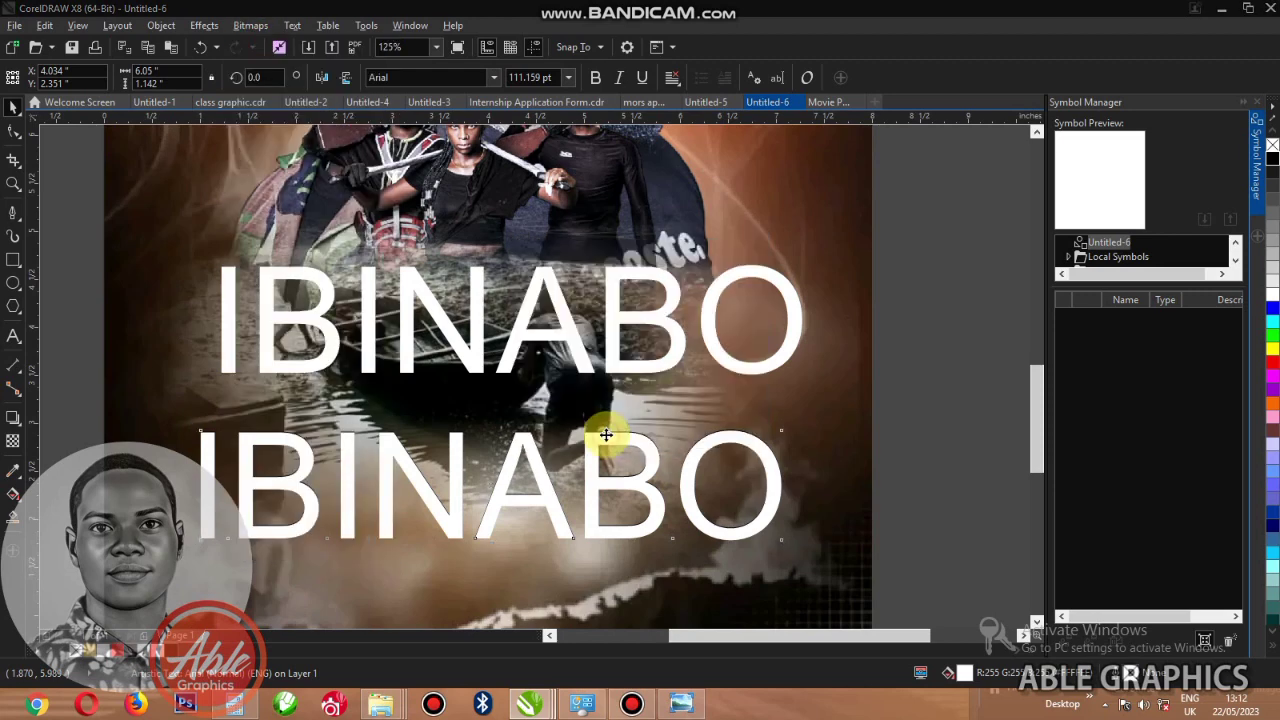
click(254, 25)
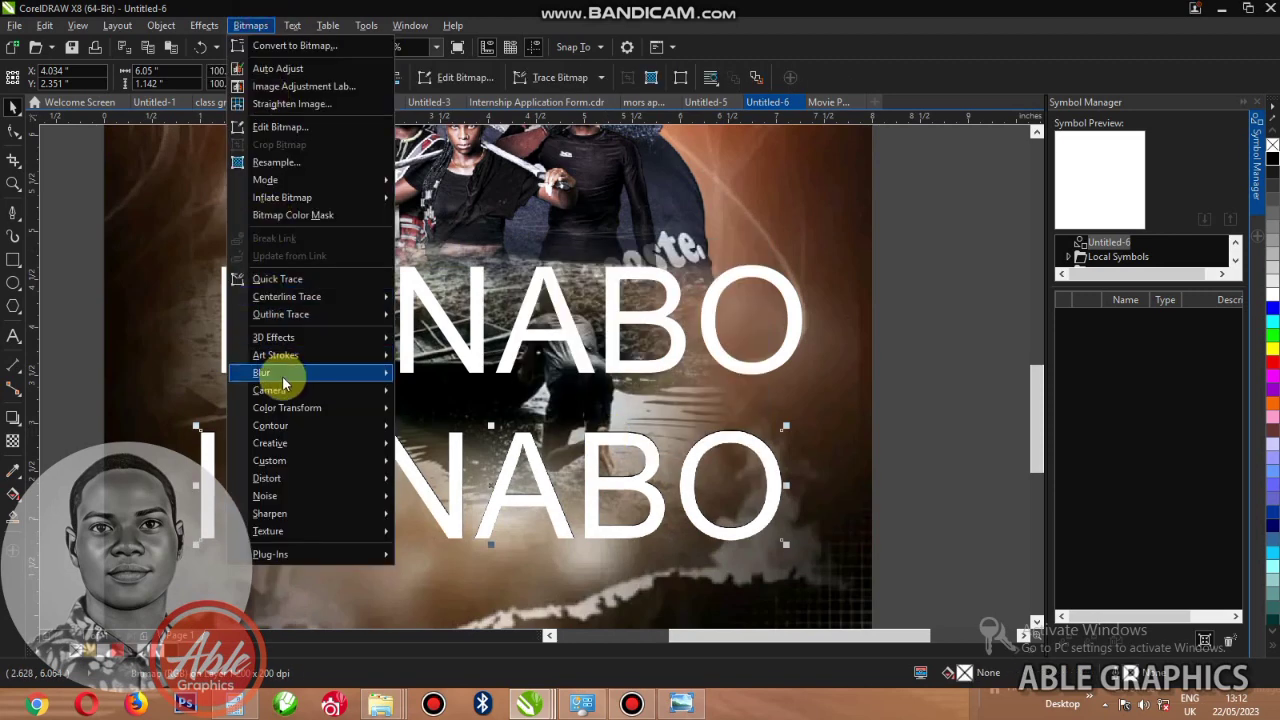
mouse_move(286, 374)
click(443, 395)
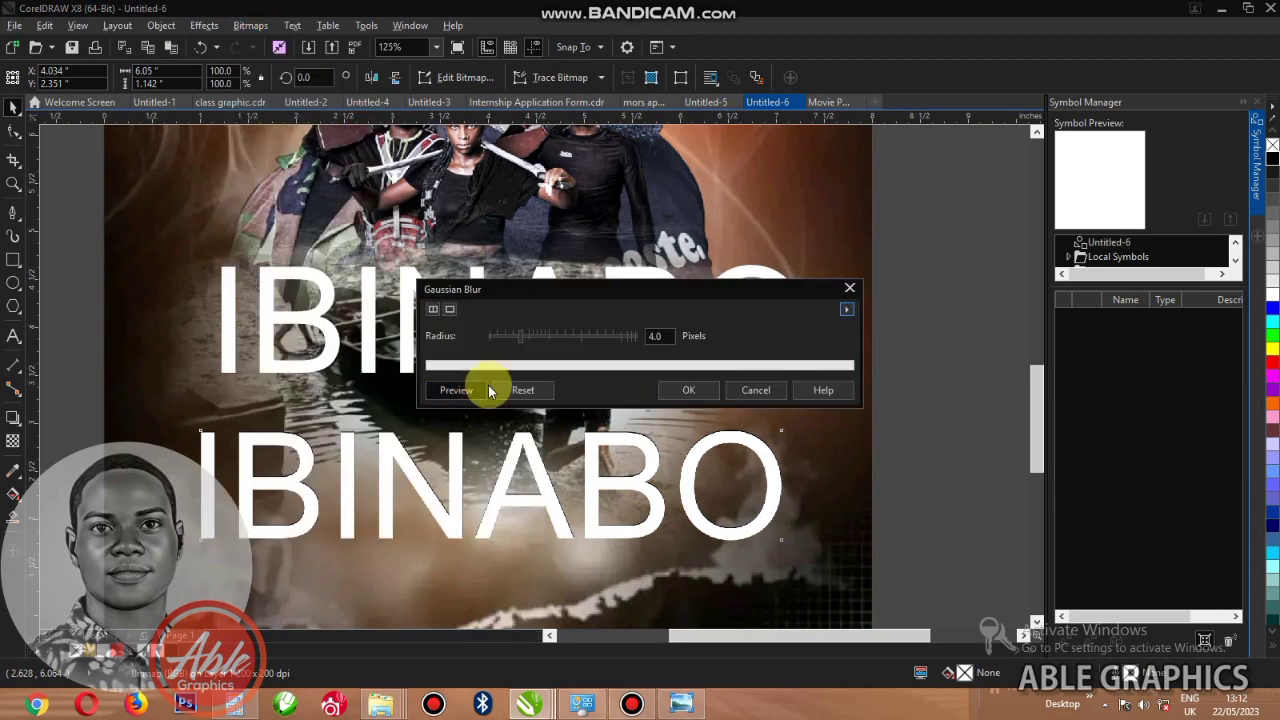
drag(531, 340, 541, 341)
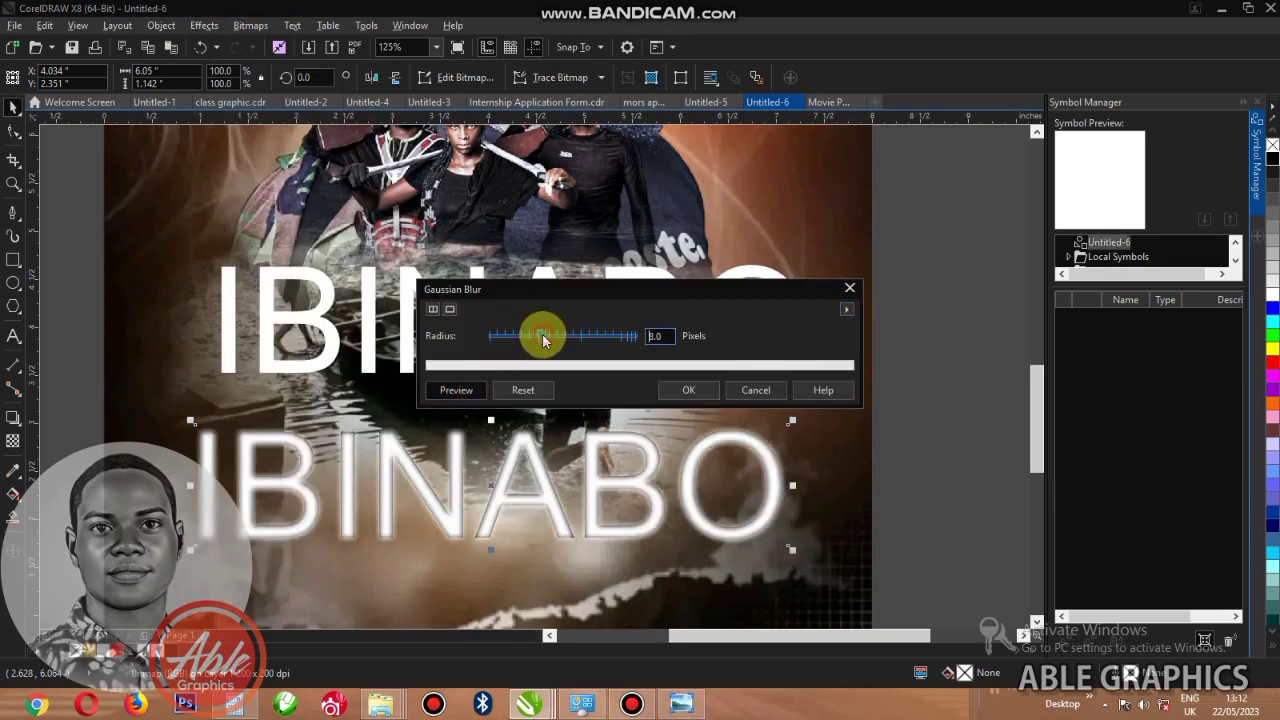
click(680, 390)
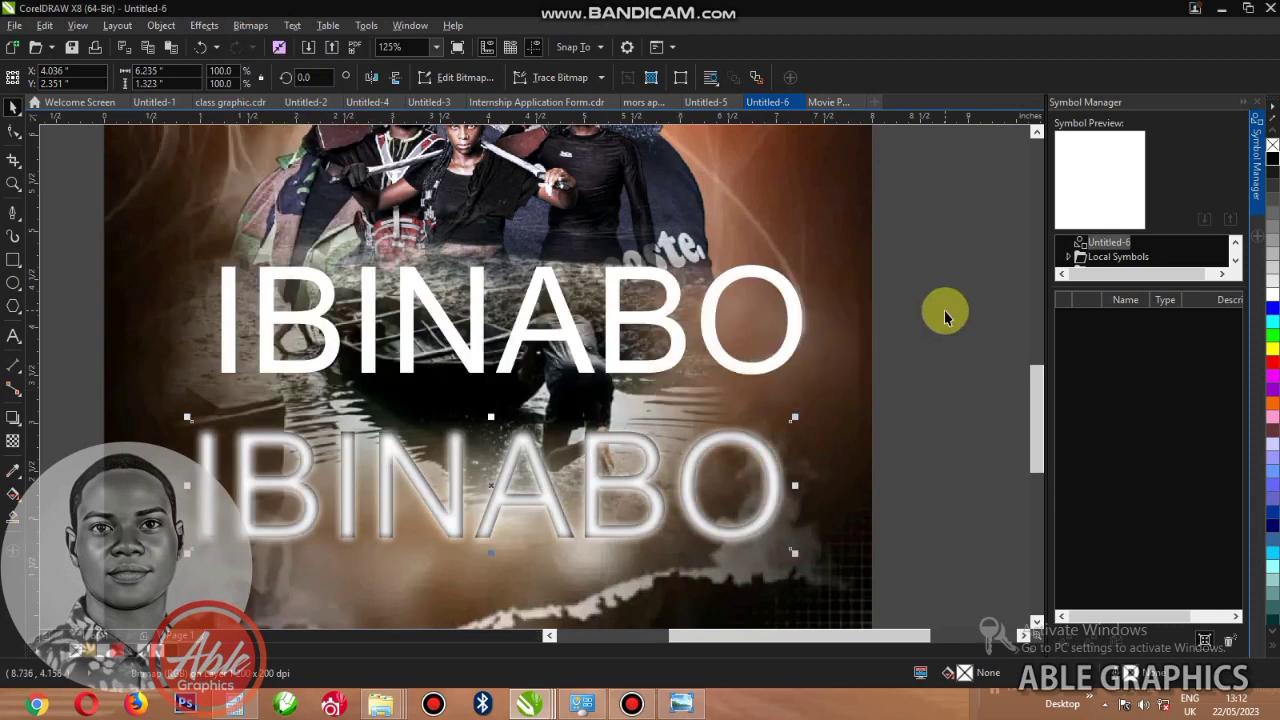
- Bring the sharp upper IBINABO title to the front, lay it over the blurred copy and fill it with white
click(714, 320)
key(shift+Page_Up)
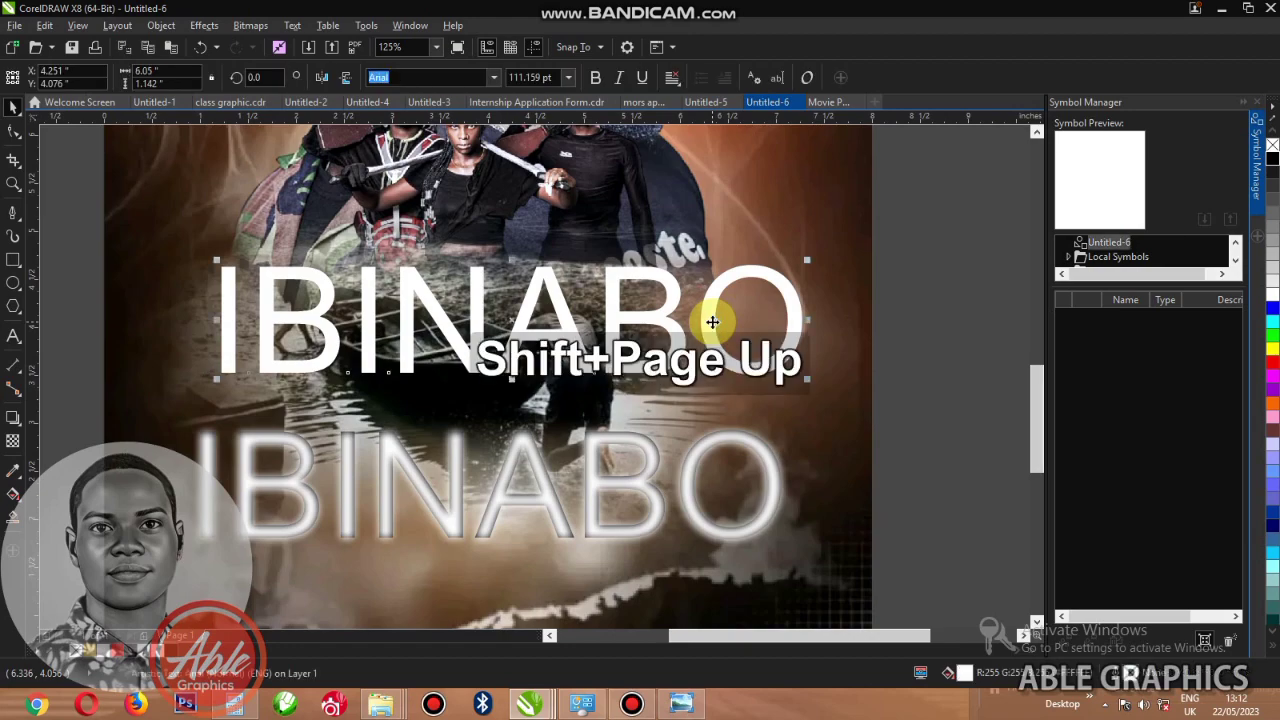
drag(651, 308, 634, 482)
scroll(470, 525, up, 2)
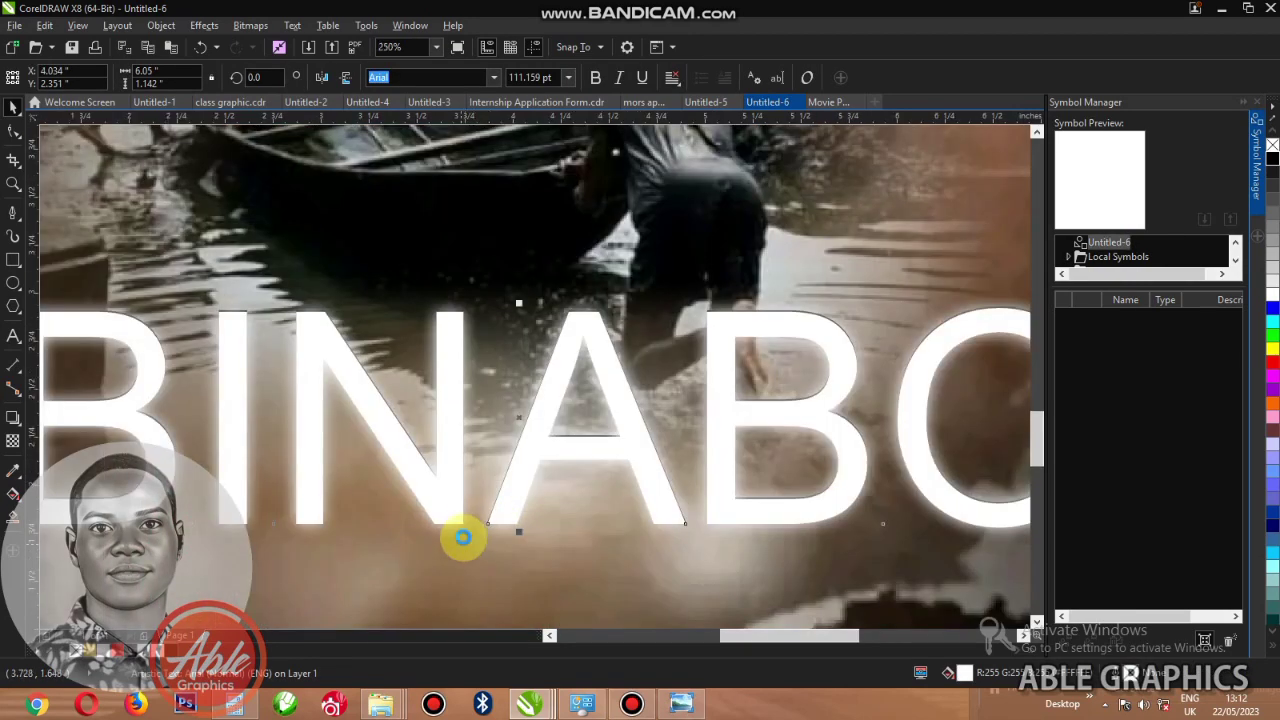
scroll(480, 488, down, 1)
scroll(500, 478, down, 1)
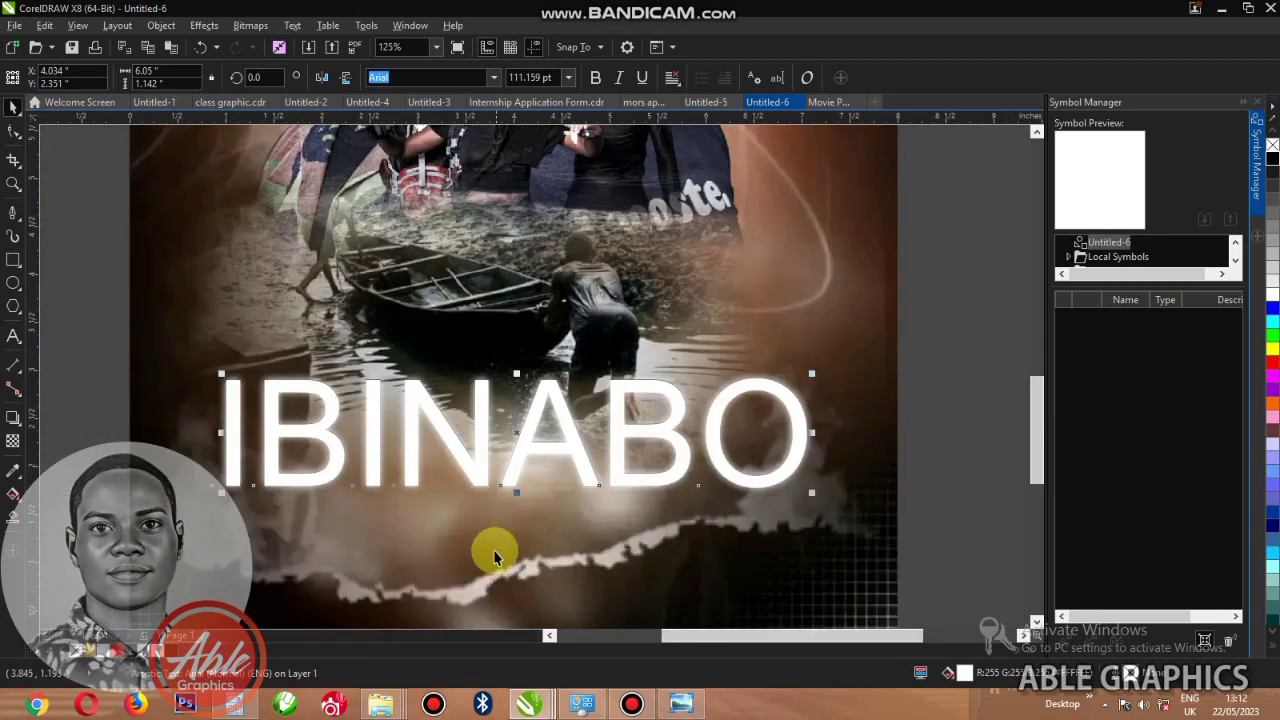
scroll(527, 493, down, 1)
scroll(505, 532, up, 1)
click(1271, 294)
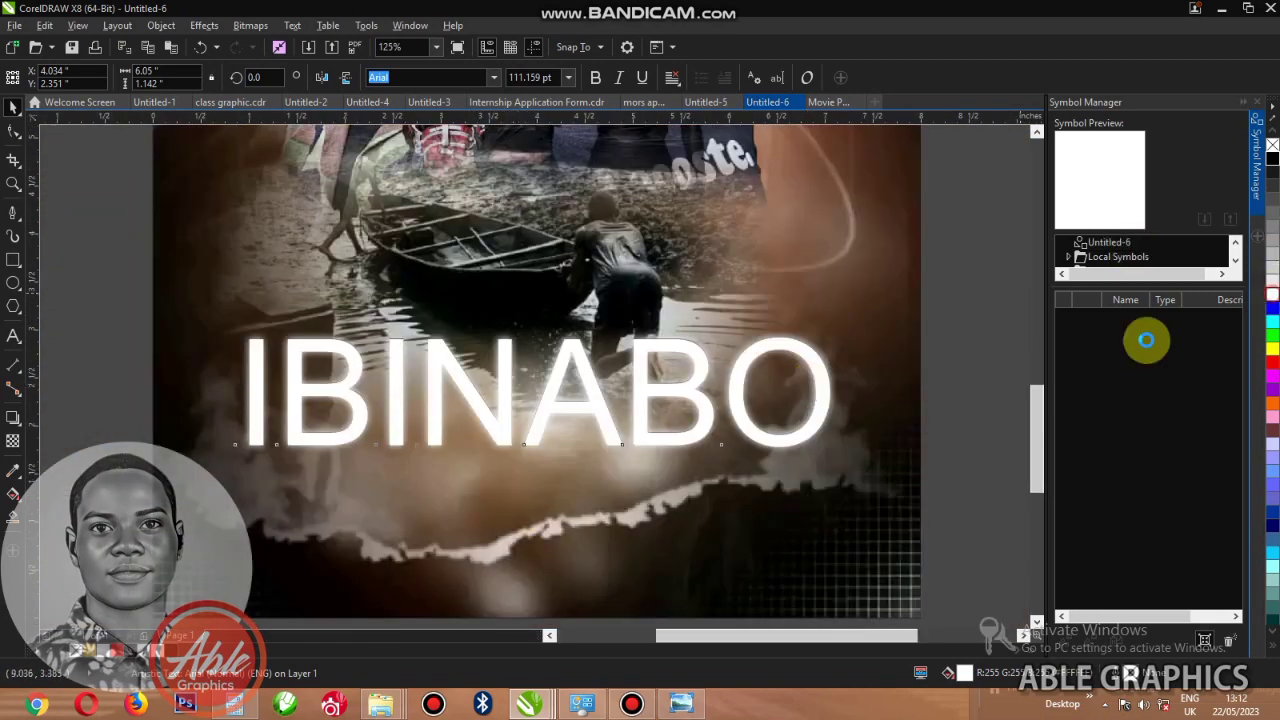
- PowerClip a duplicate of the title inside the IBINABO title, slightly offset, and give it a black outline with no fill
drag(593, 406, 630, 458)
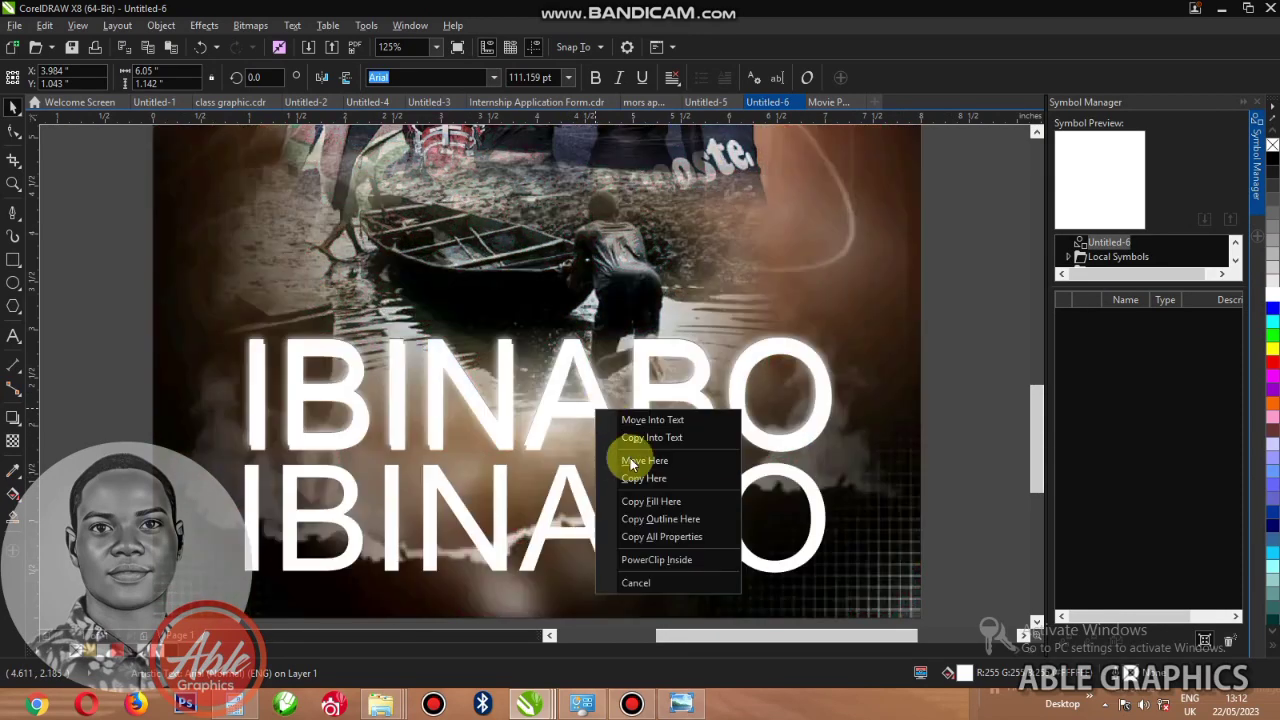
click(656, 560)
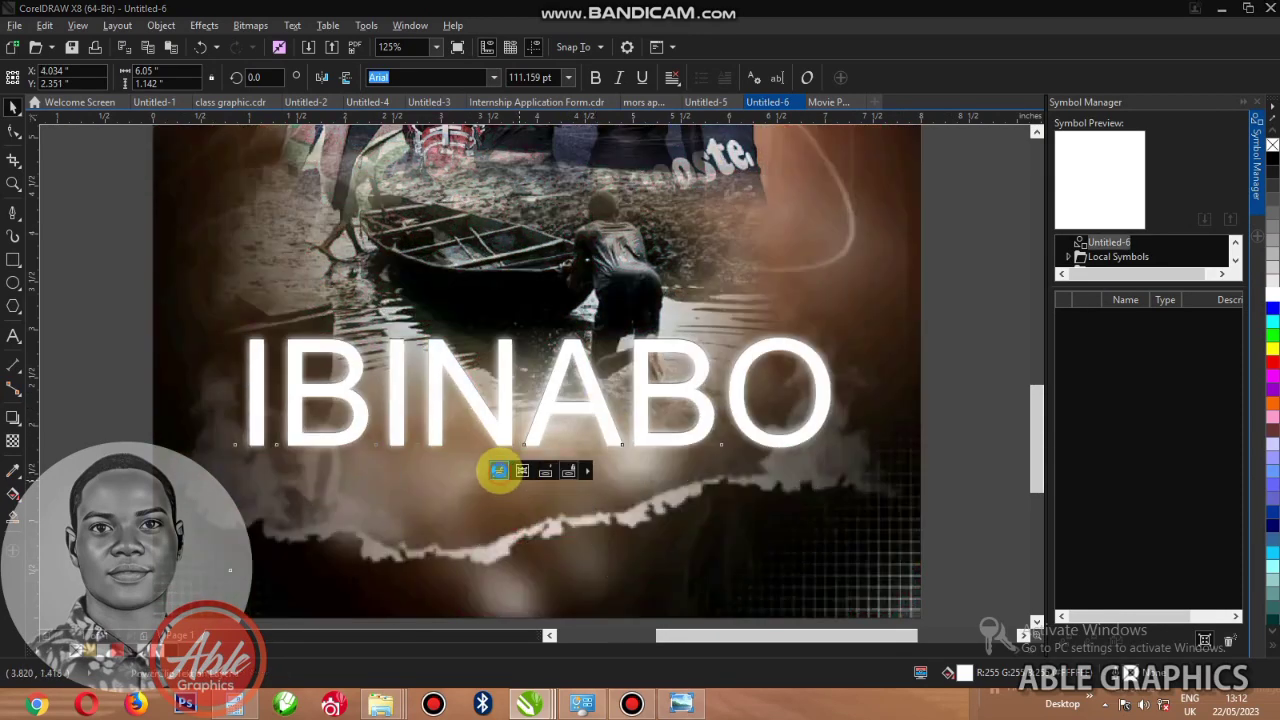
click(498, 471)
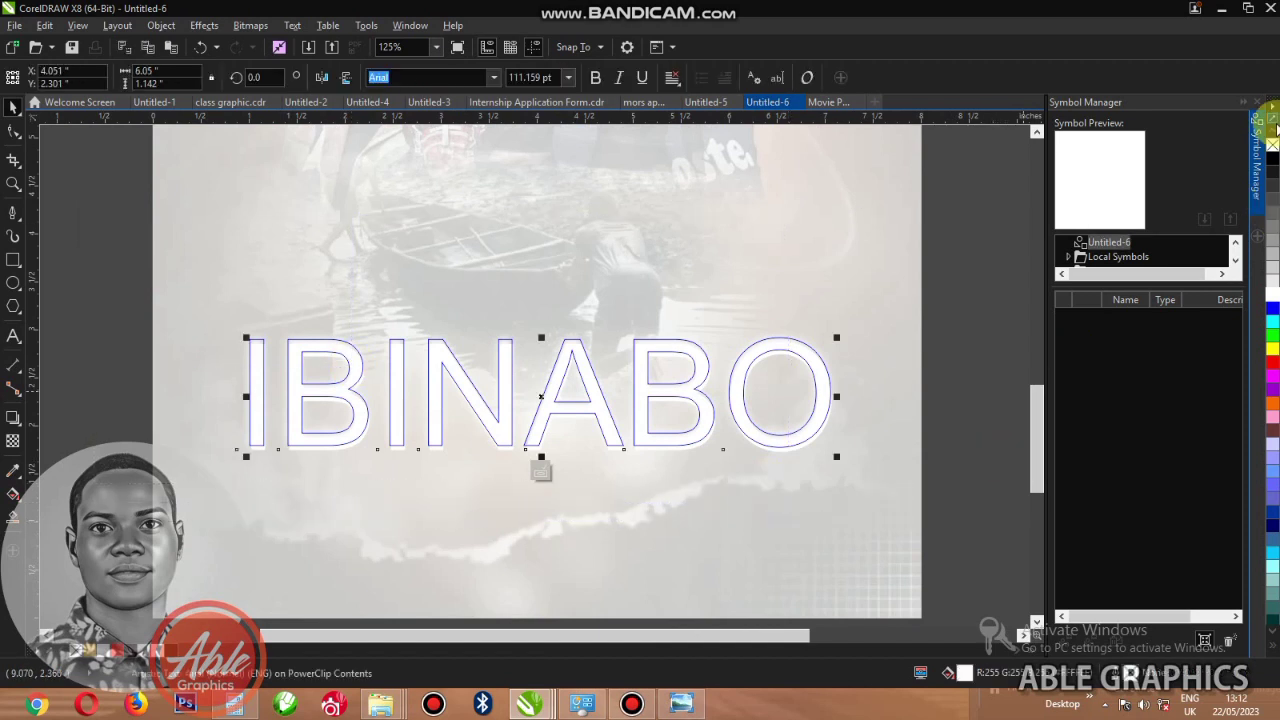
click(1271, 146)
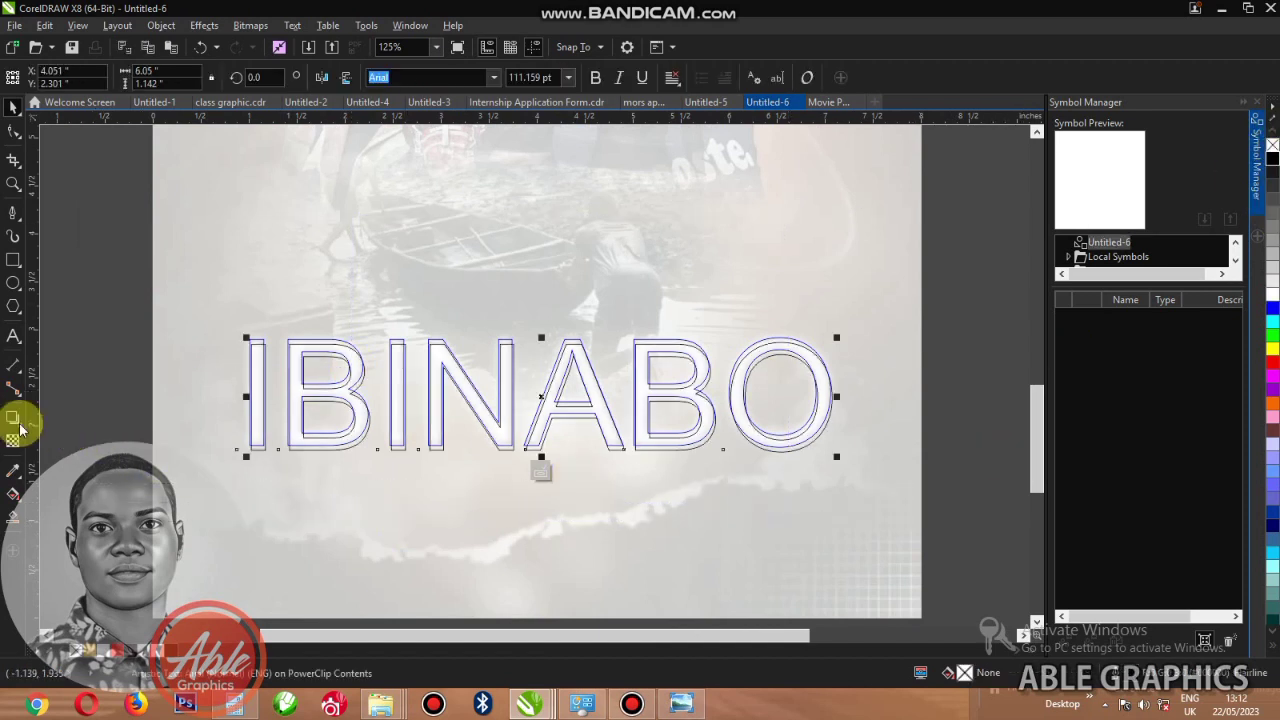
- Add a drop shadow with 50 opacity and 15 feathering to the clipped outline text, changing its feathering direction and edge style
click(540, 412)
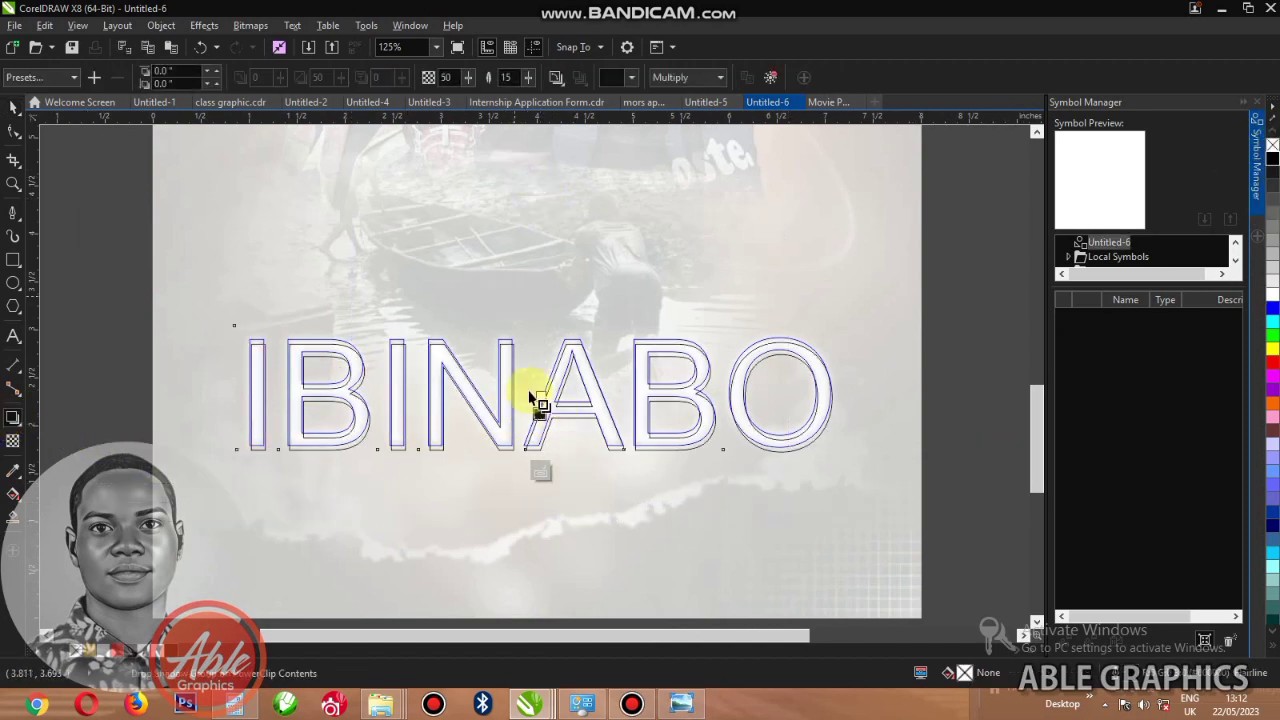
scroll(534, 405, up, 3)
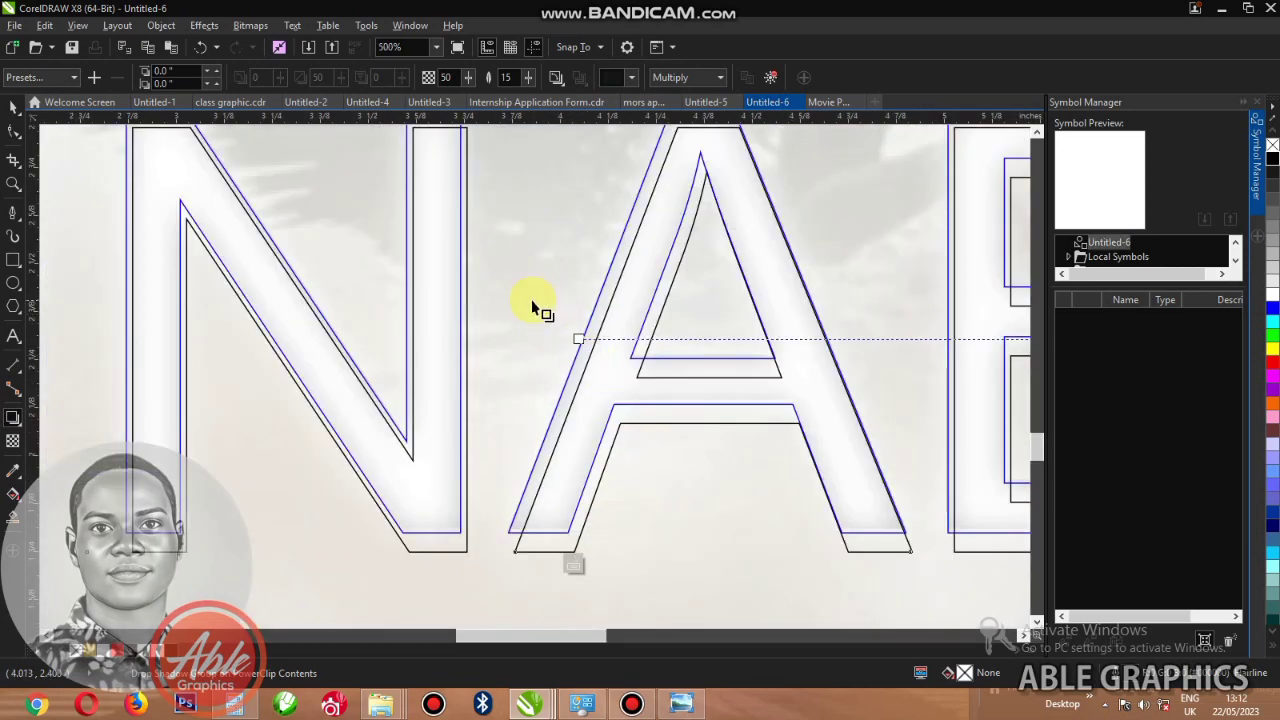
click(551, 80)
click(565, 132)
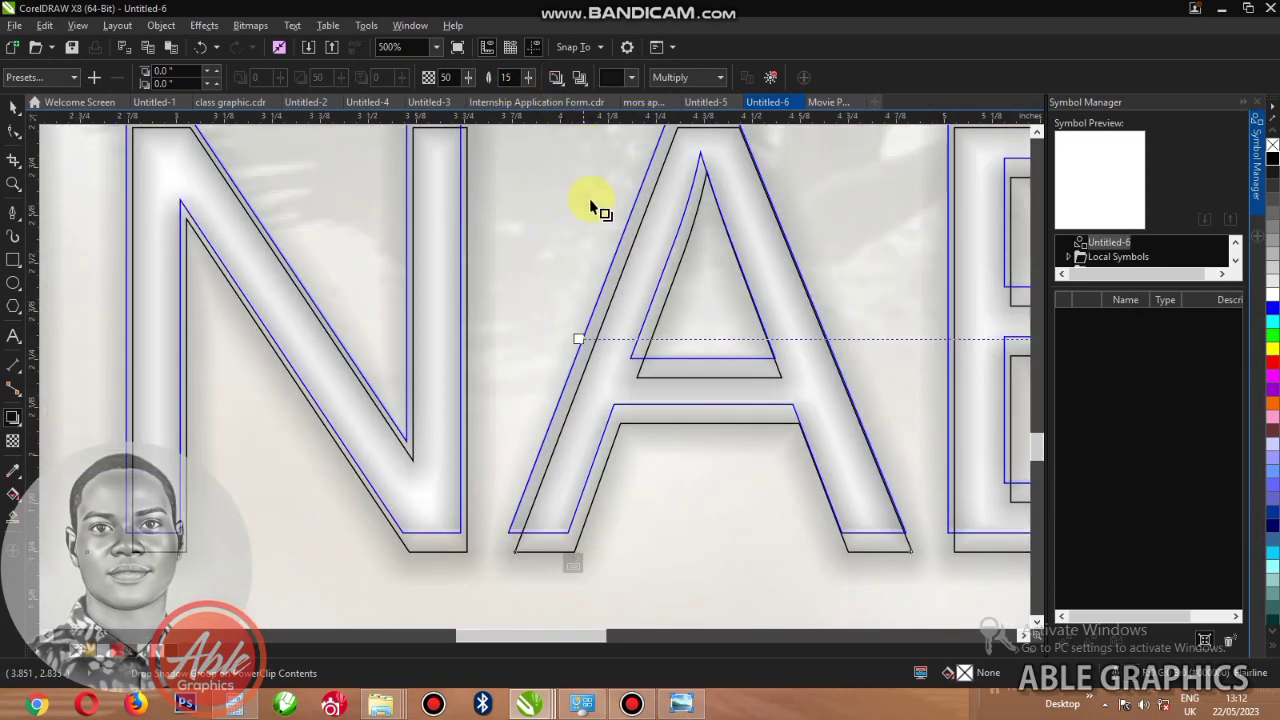
click(580, 80)
click(590, 120)
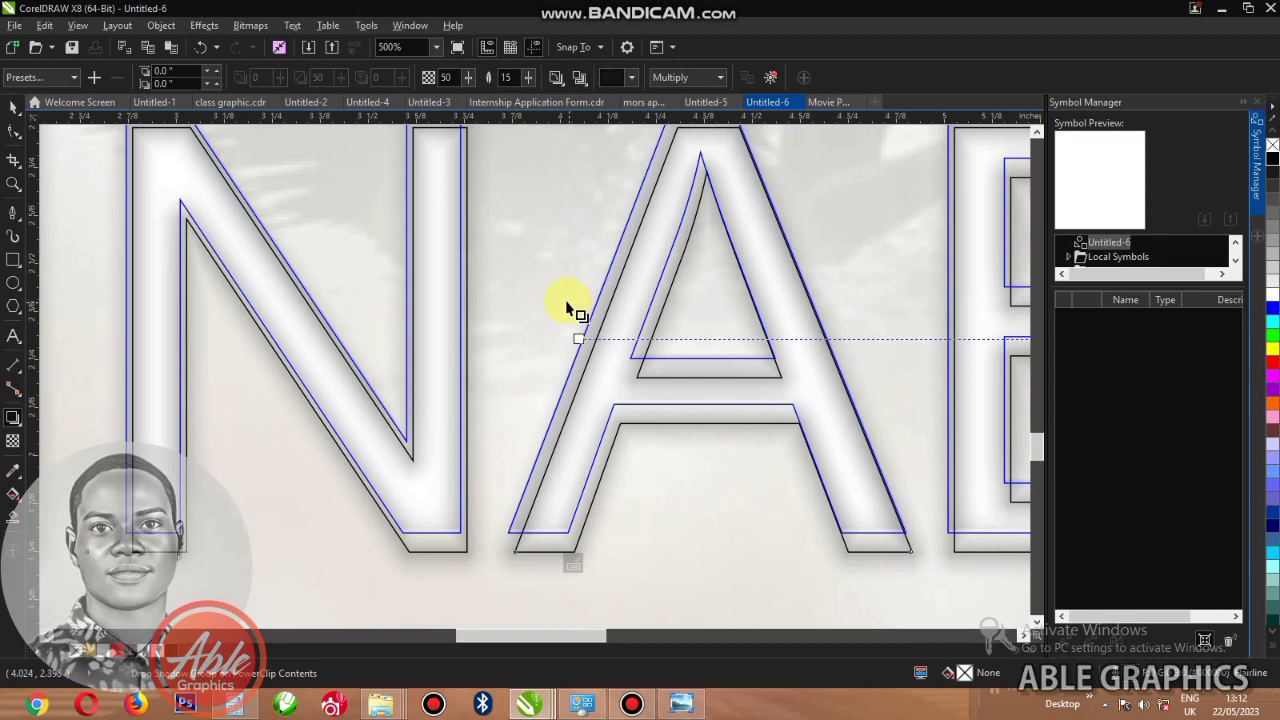
- Break the drop shadow apart, delete the outlined source text and finish editing the title's PowerClip
key(ctrl+k)
key(ctrl+space)
scroll(575, 325, down, 3)
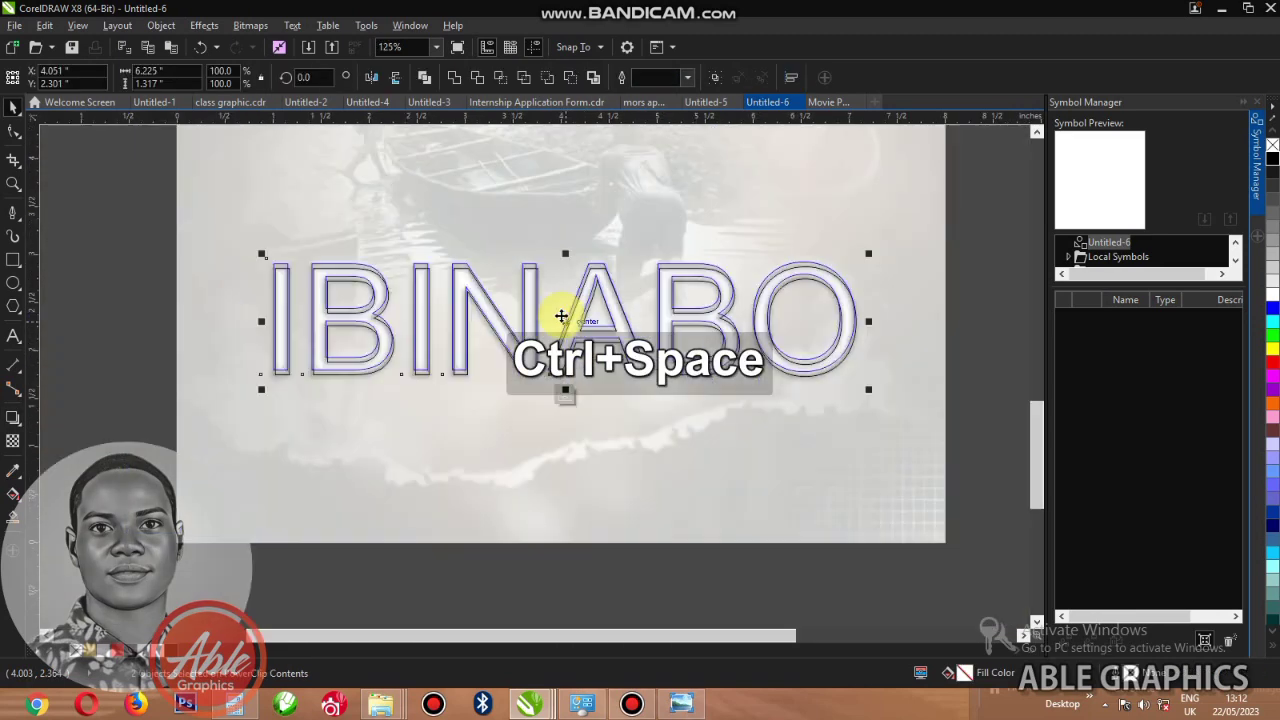
click(590, 480)
drag(600, 275, 600, 209)
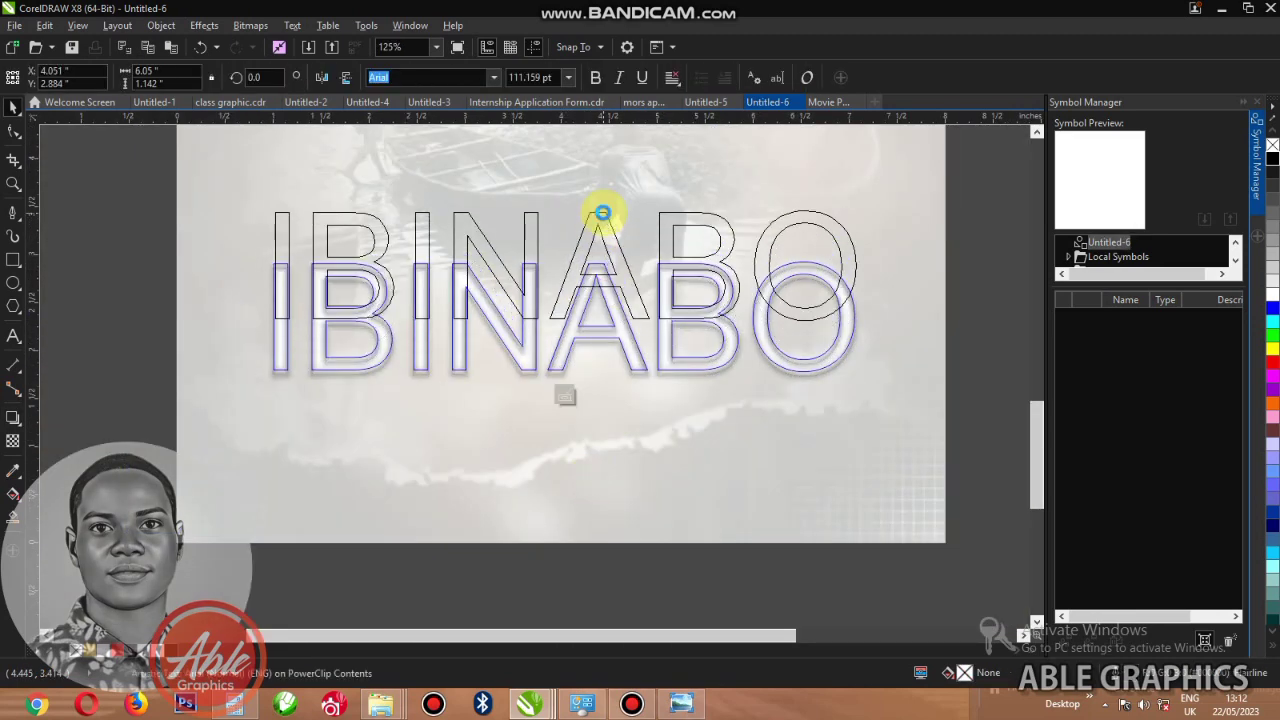
key(Delete)
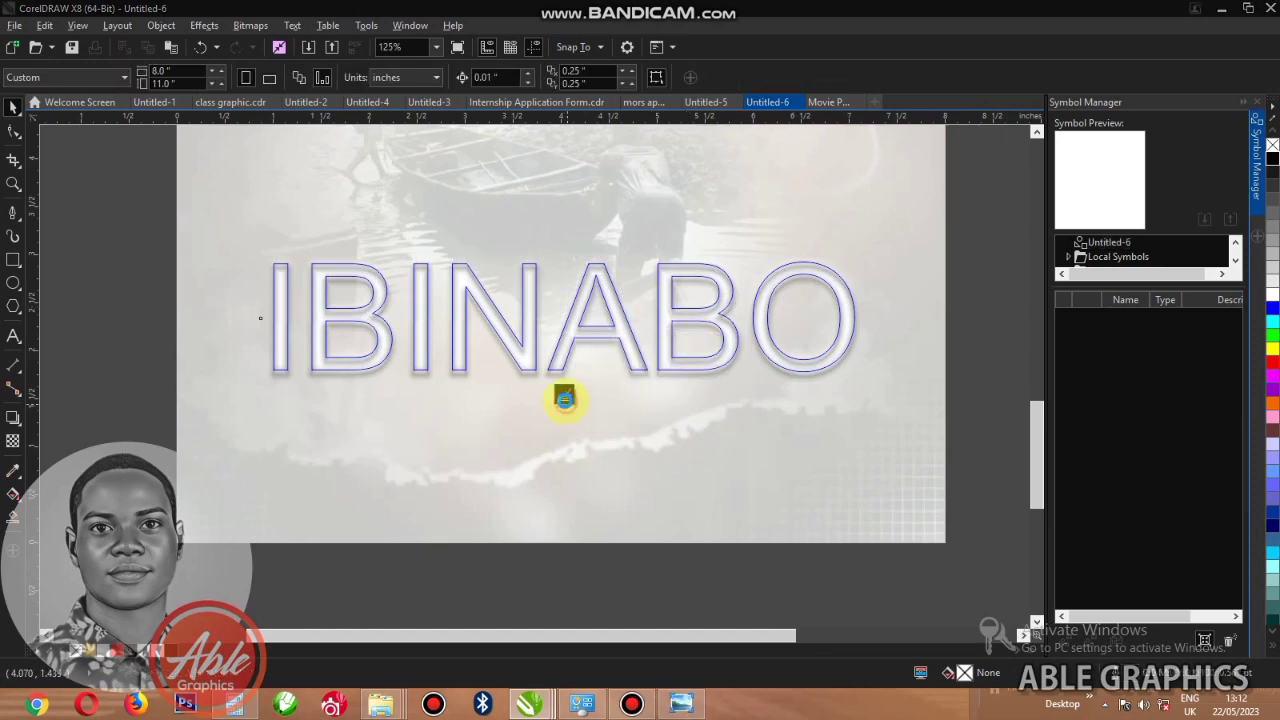
click(564, 397)
ctrl+click(958, 278)
- Give the IBINABO title a thin black outline and check it against the whole poster
scroll(698, 289, up, 2)
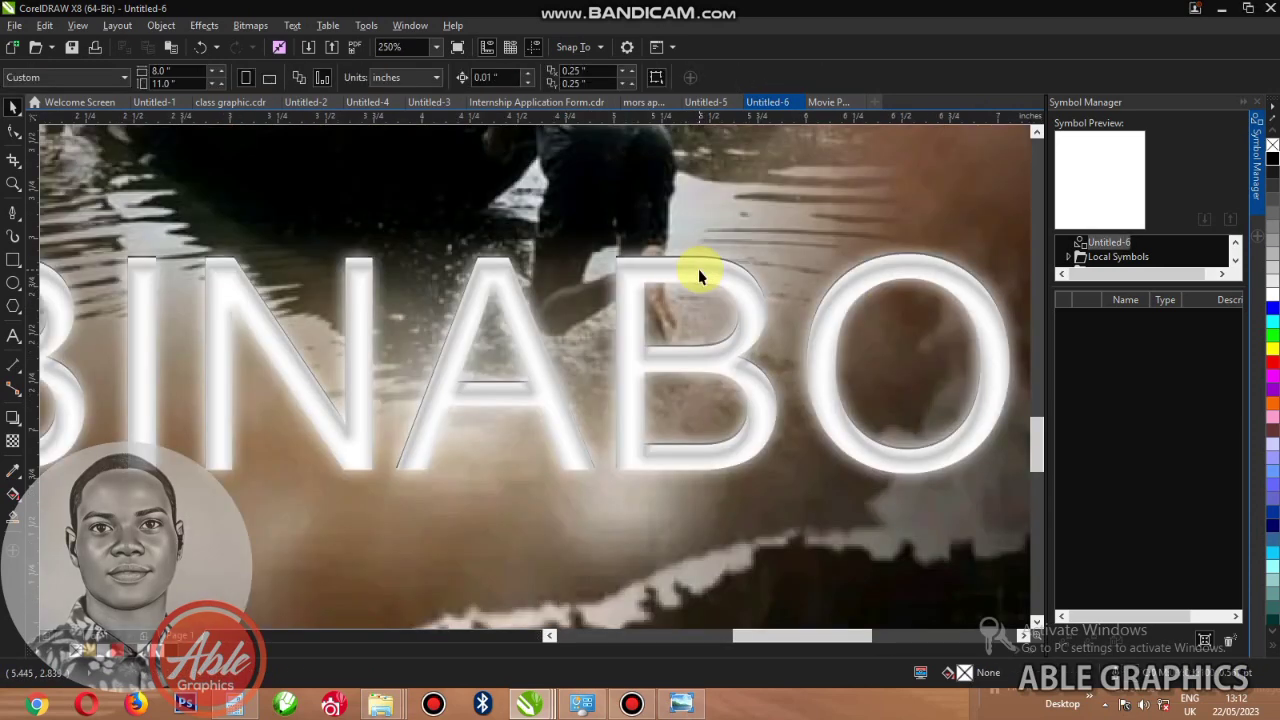
click(694, 271)
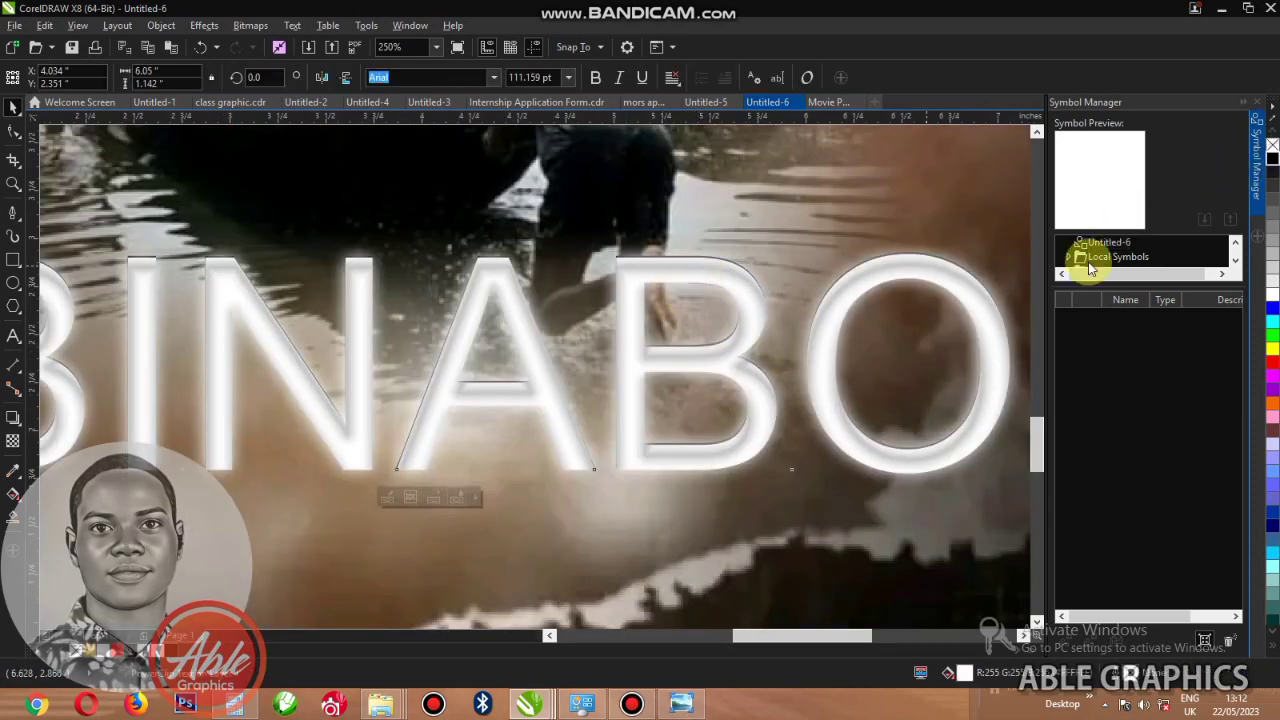
scroll(625, 354, down, 2)
scroll(547, 332, up, 1)
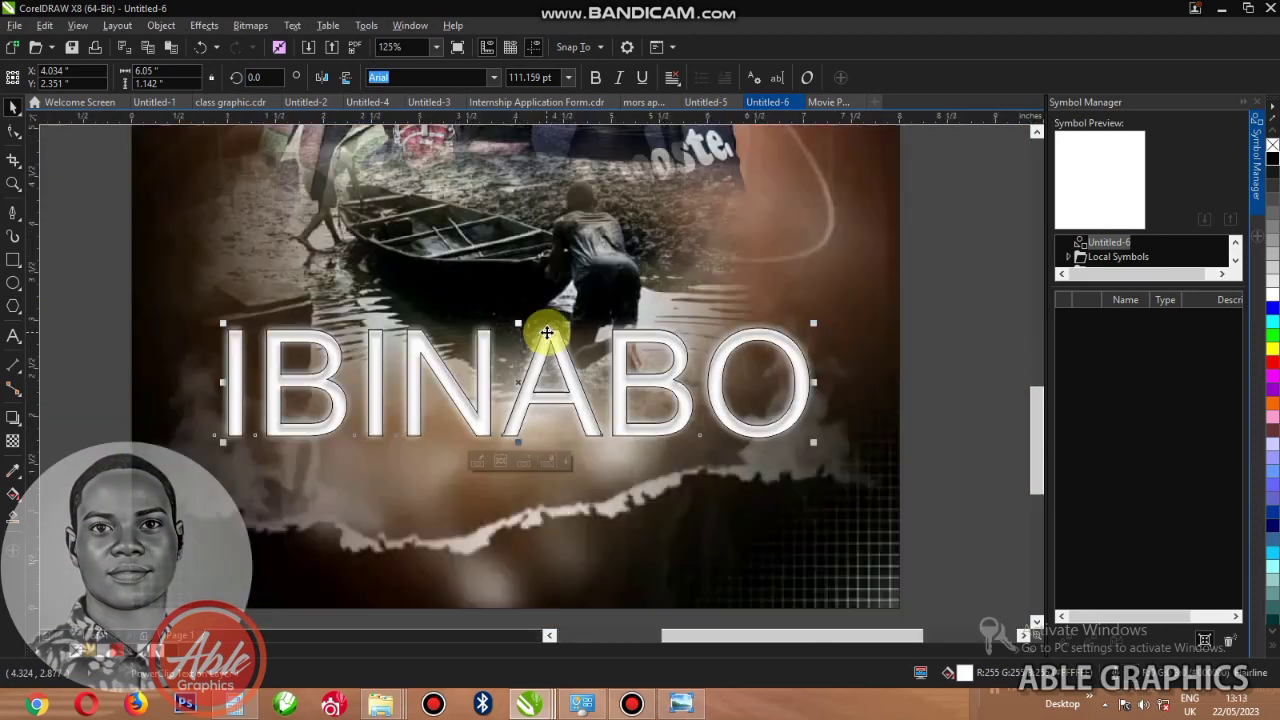
scroll(551, 370, down, 2)
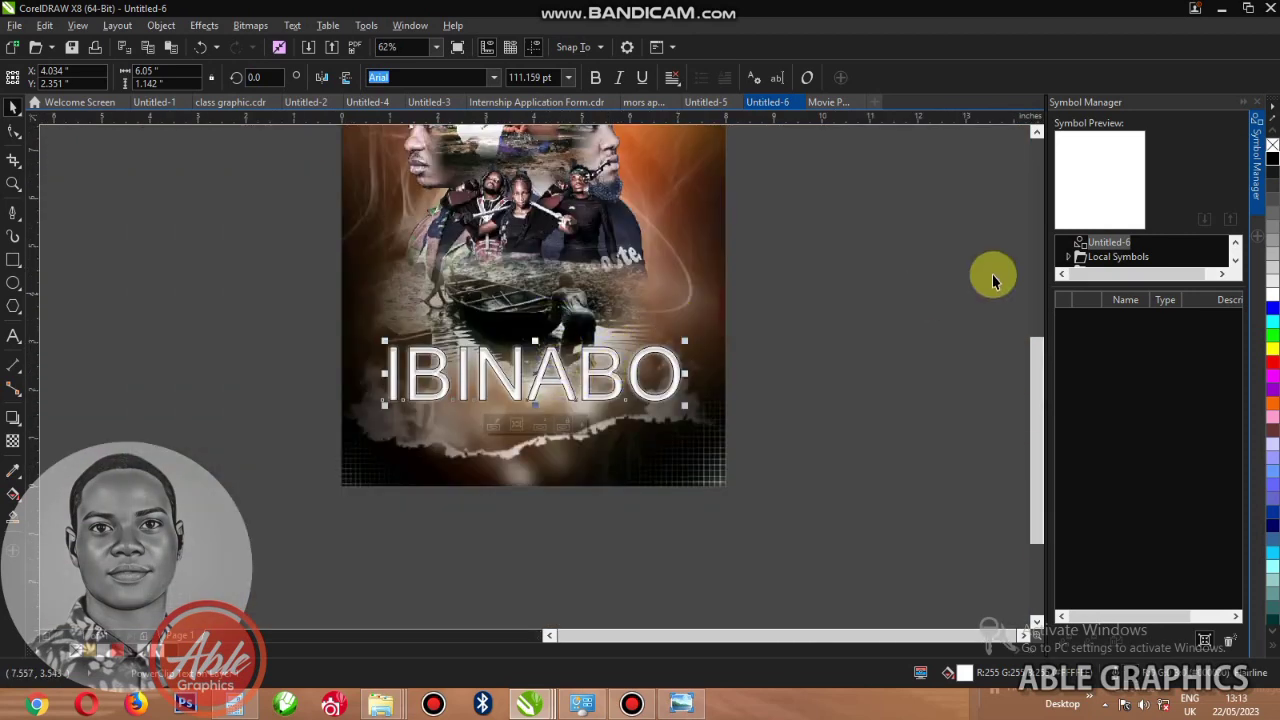
- Sample a brown from the poster background and apply it to the IBINABO title's outline, undoing any accidental fill
click(12, 474)
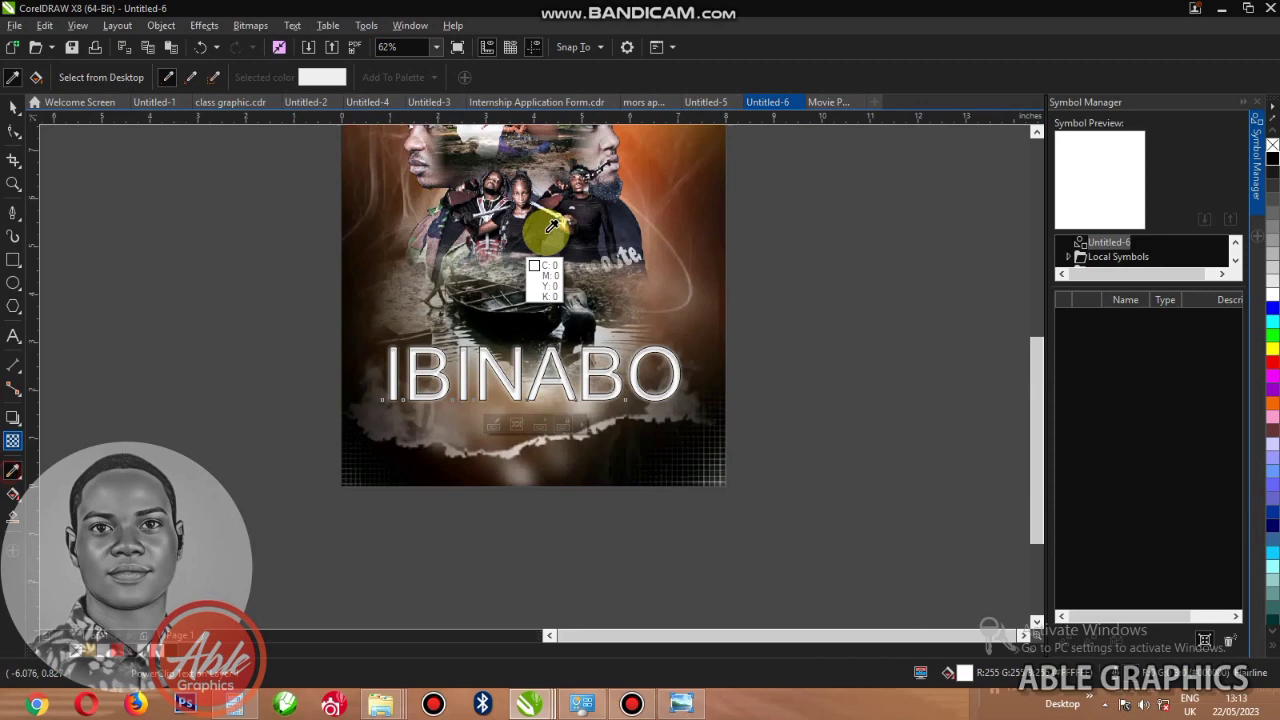
click(663, 205)
scroll(662, 370, up, 6)
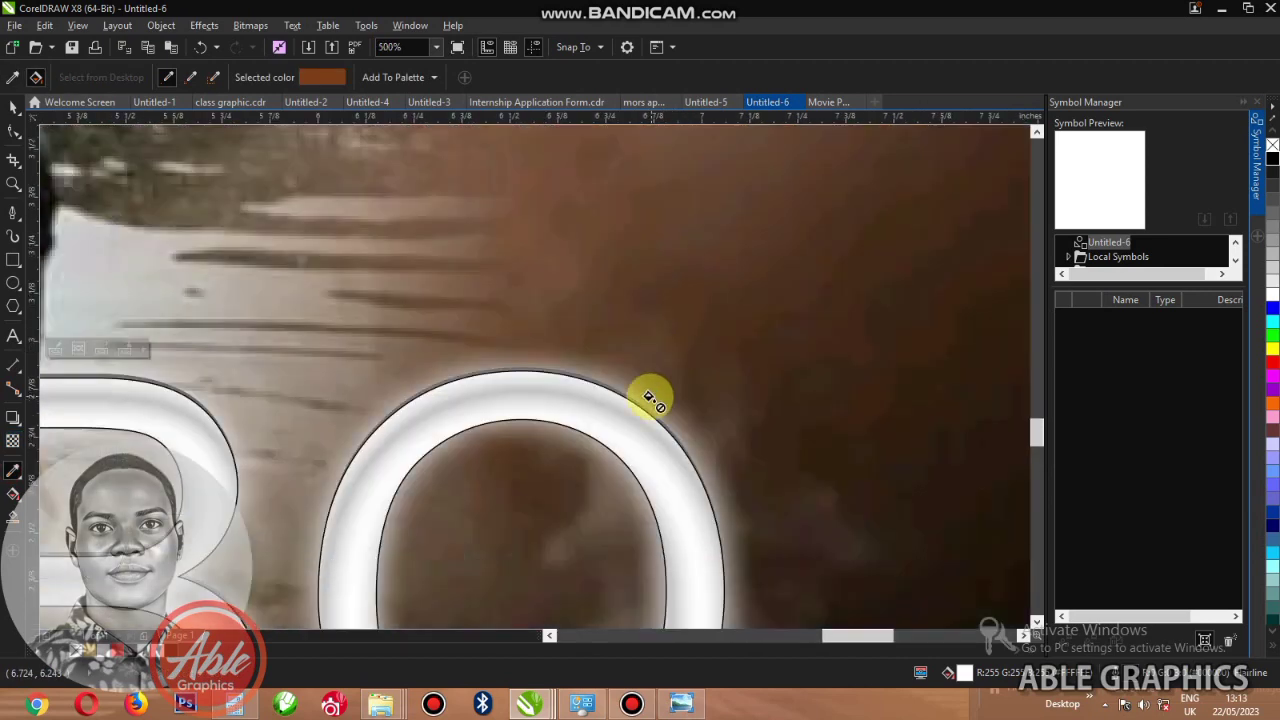
click(640, 412)
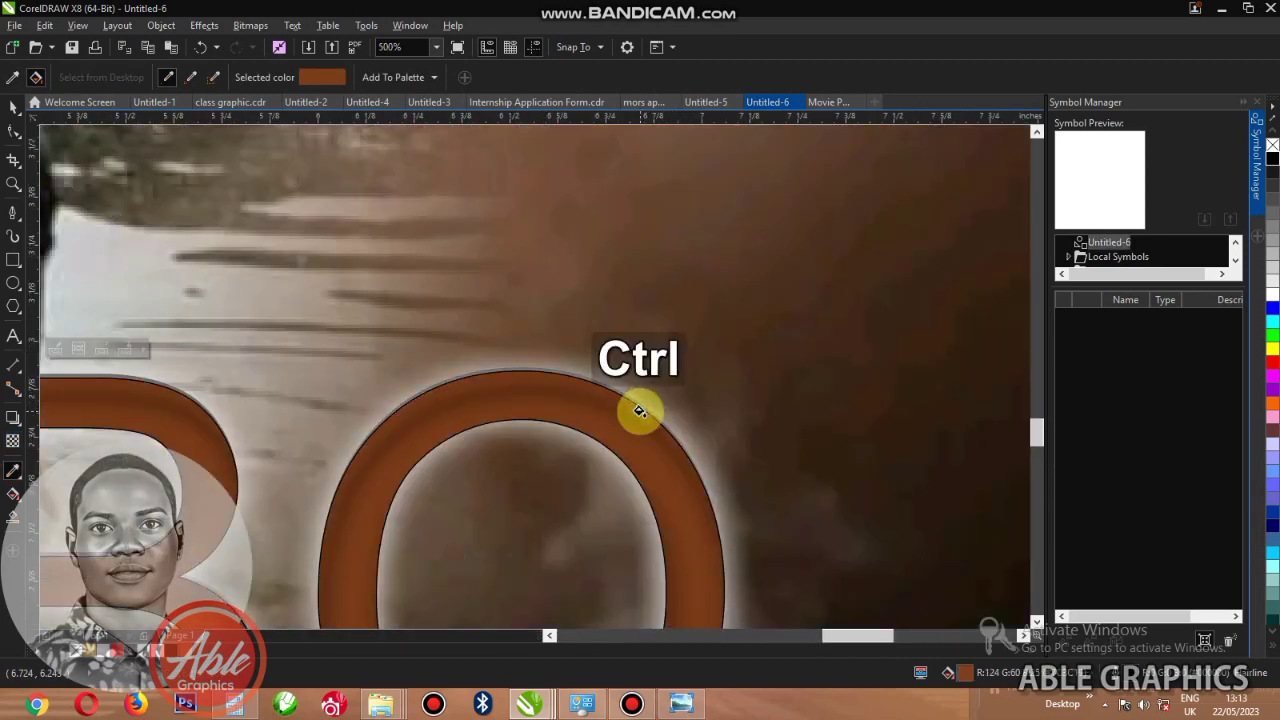
key(ctrl+z)
scroll(645, 408, up, 1)
scroll(640, 408, up, 4)
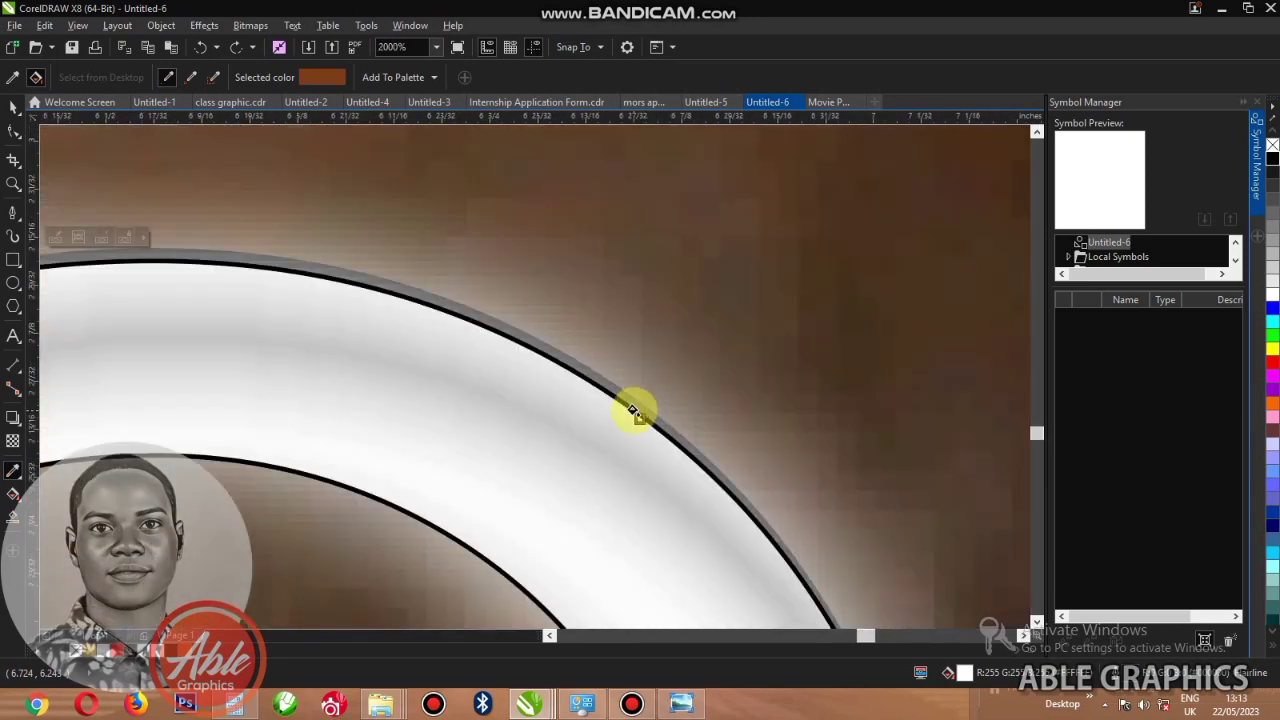
click(634, 408)
scroll(634, 388, down, 3)
key(ctrl+space)
- Set the IBINABO title's outline width to 2 pt and check the whole poster in a full-screen preview
click(484, 78)
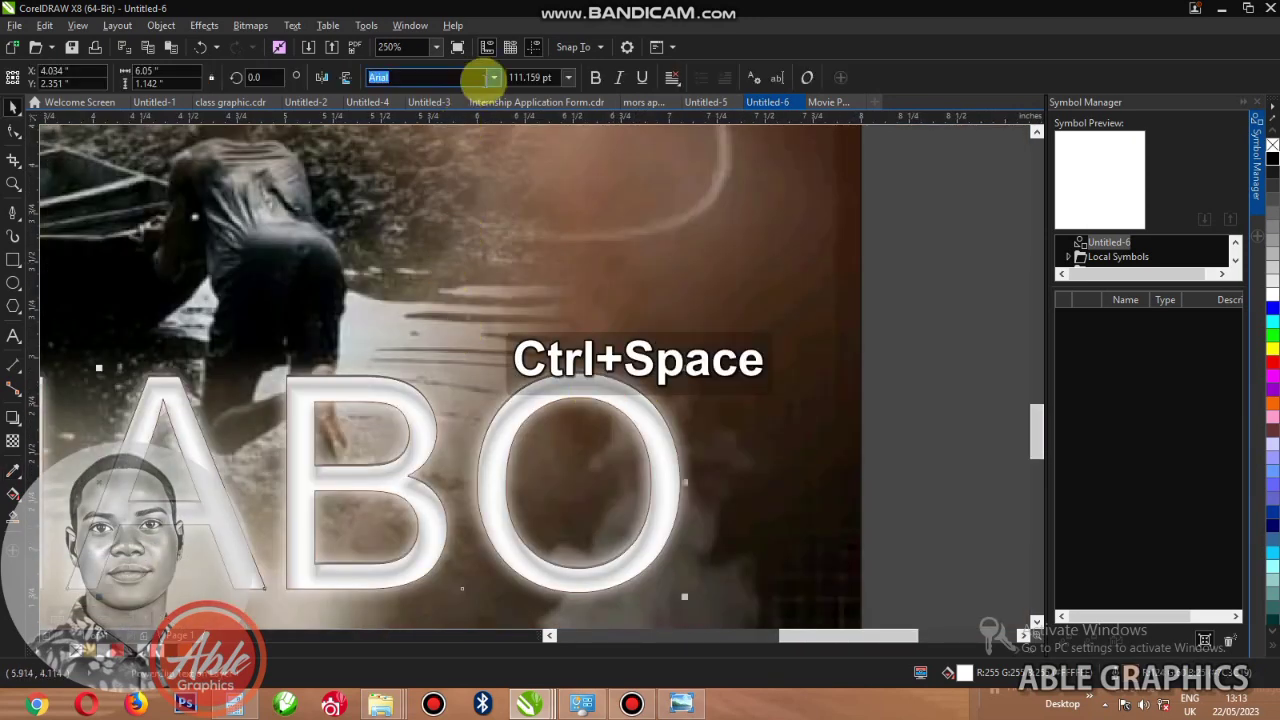
scroll(462, 176, down, 2)
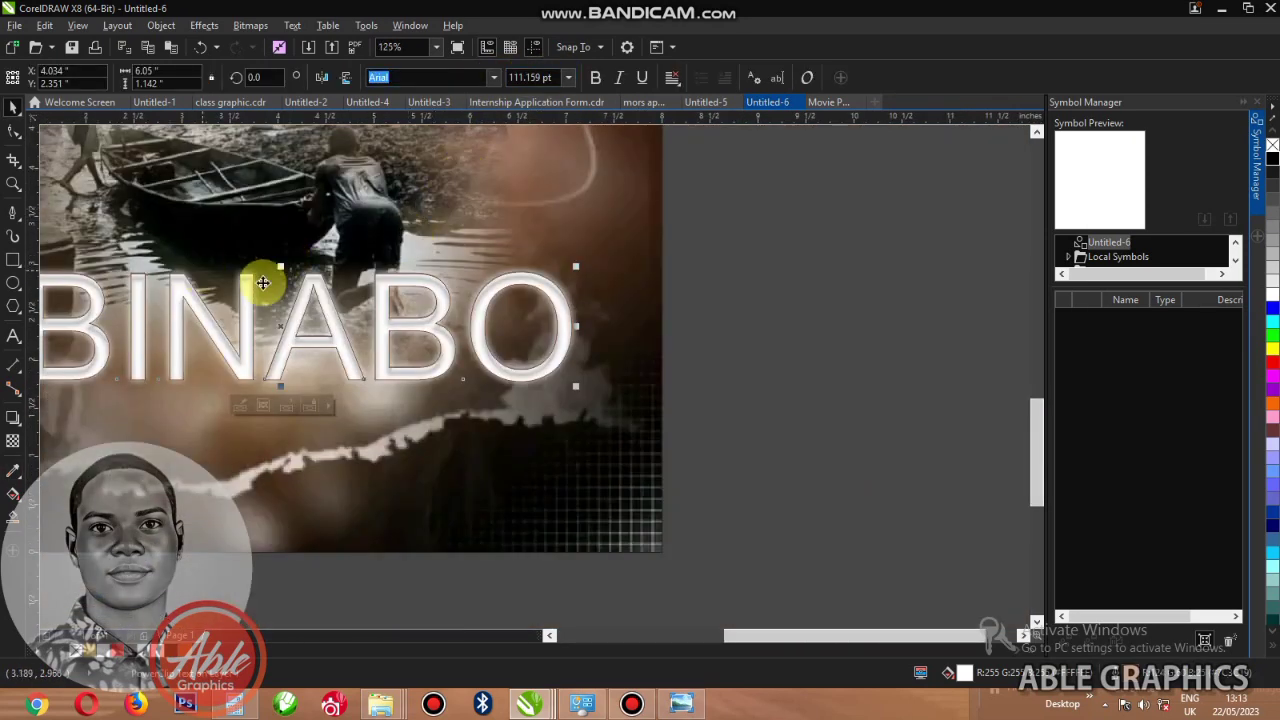
scroll(137, 286, down, 2)
scroll(192, 285, up, 4)
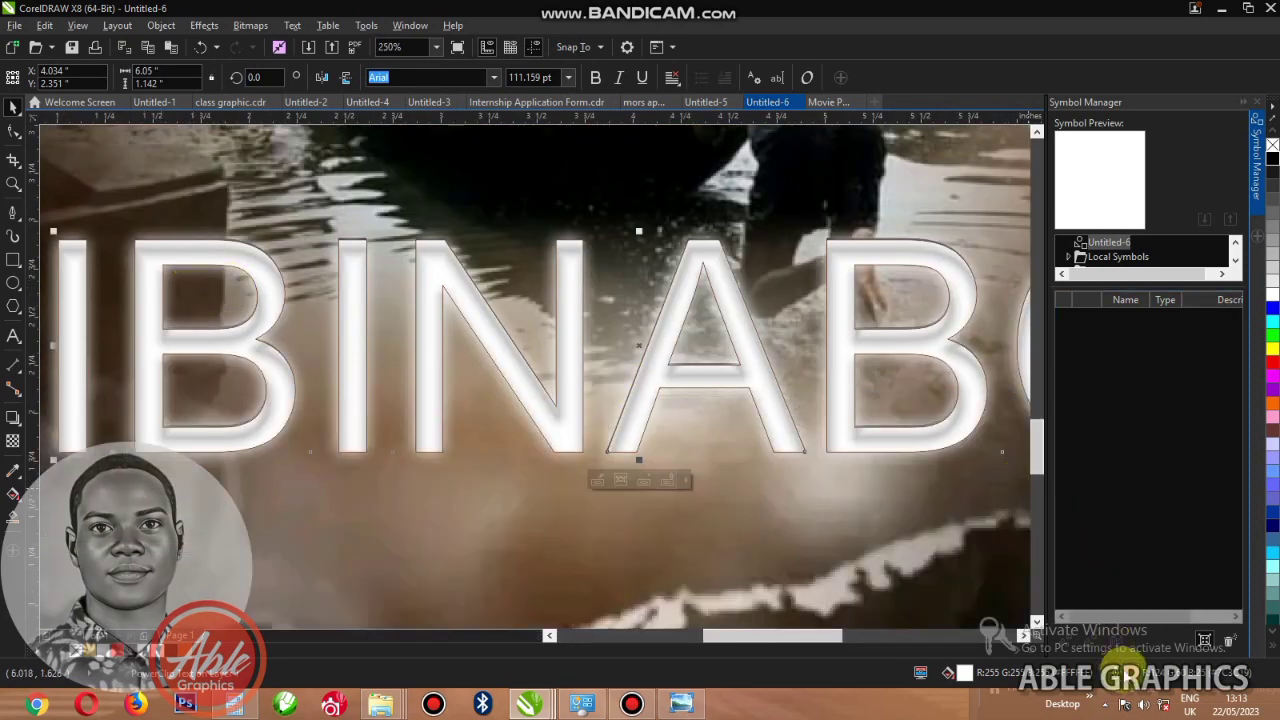
double_click(1122, 672)
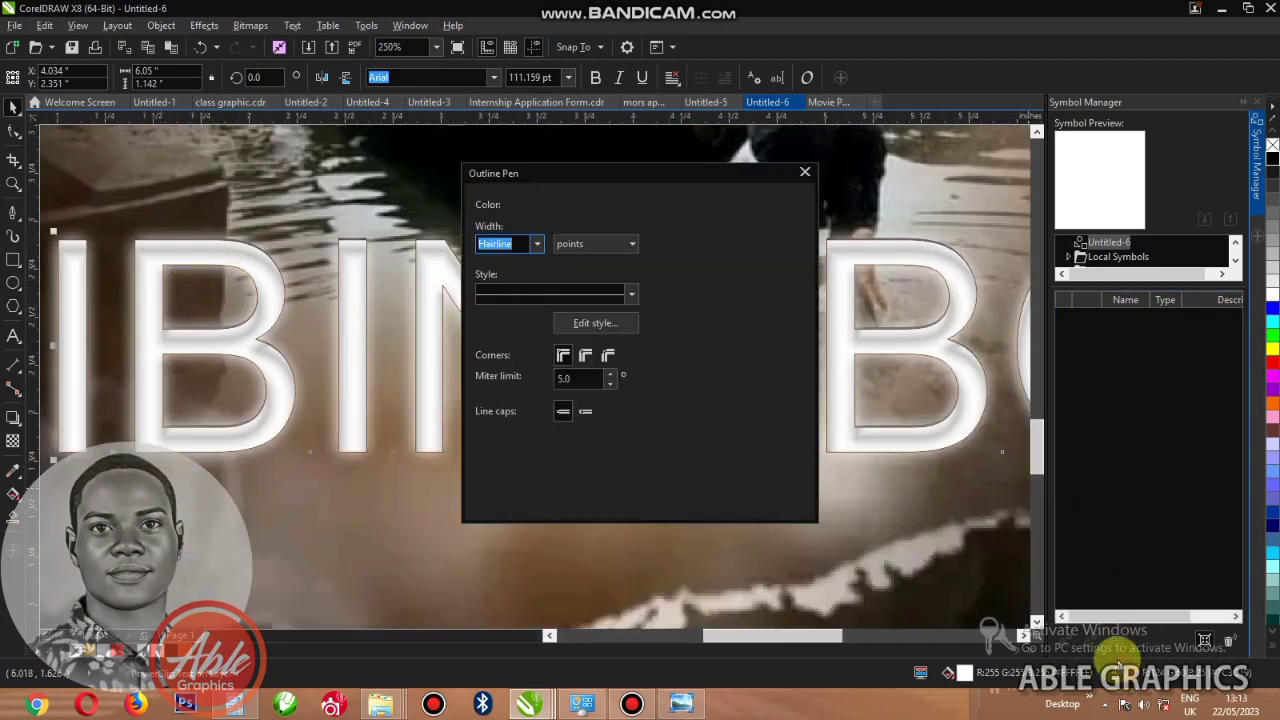
click(537, 244)
click(502, 334)
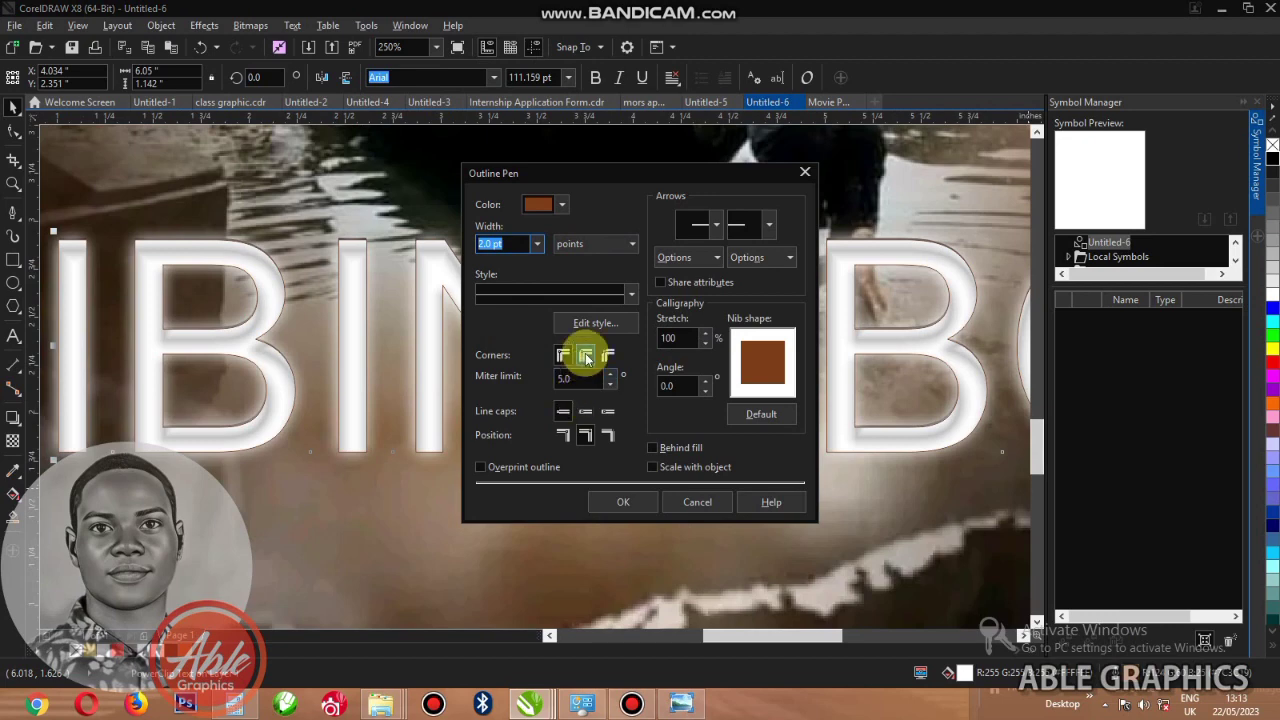
click(640, 503)
scroll(607, 400, down, 4)
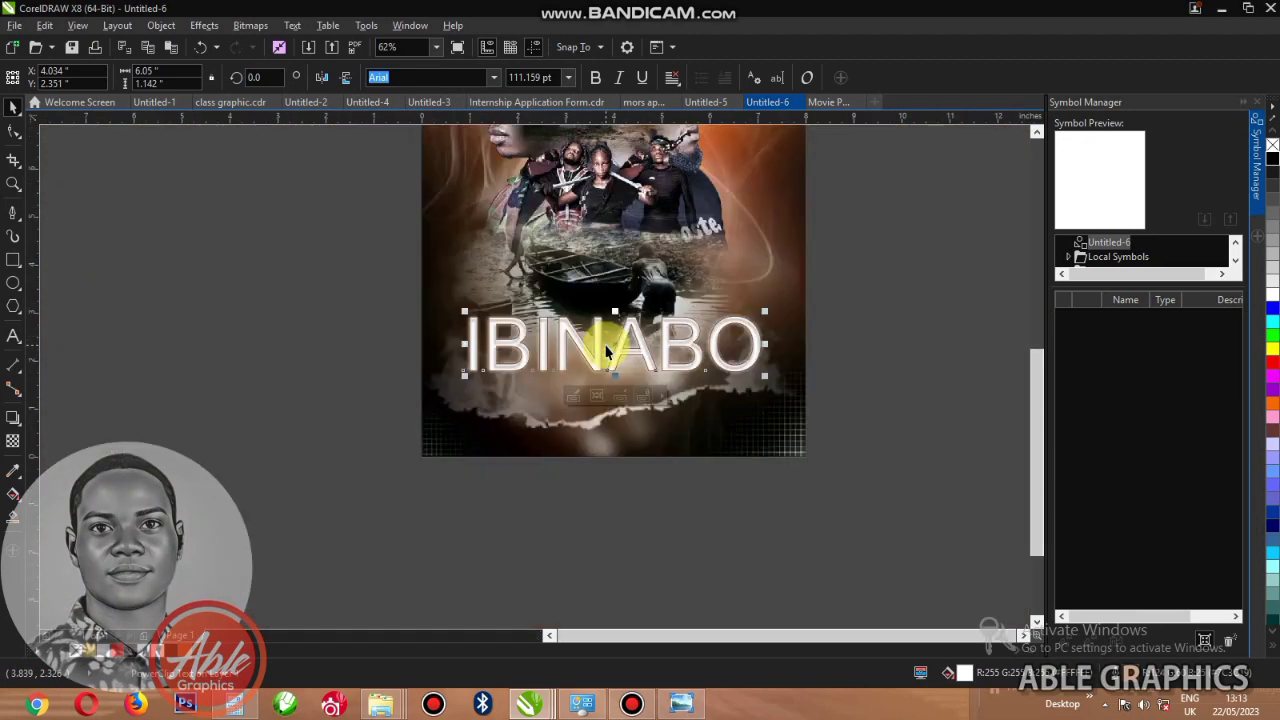
key(F4)
key(F9)
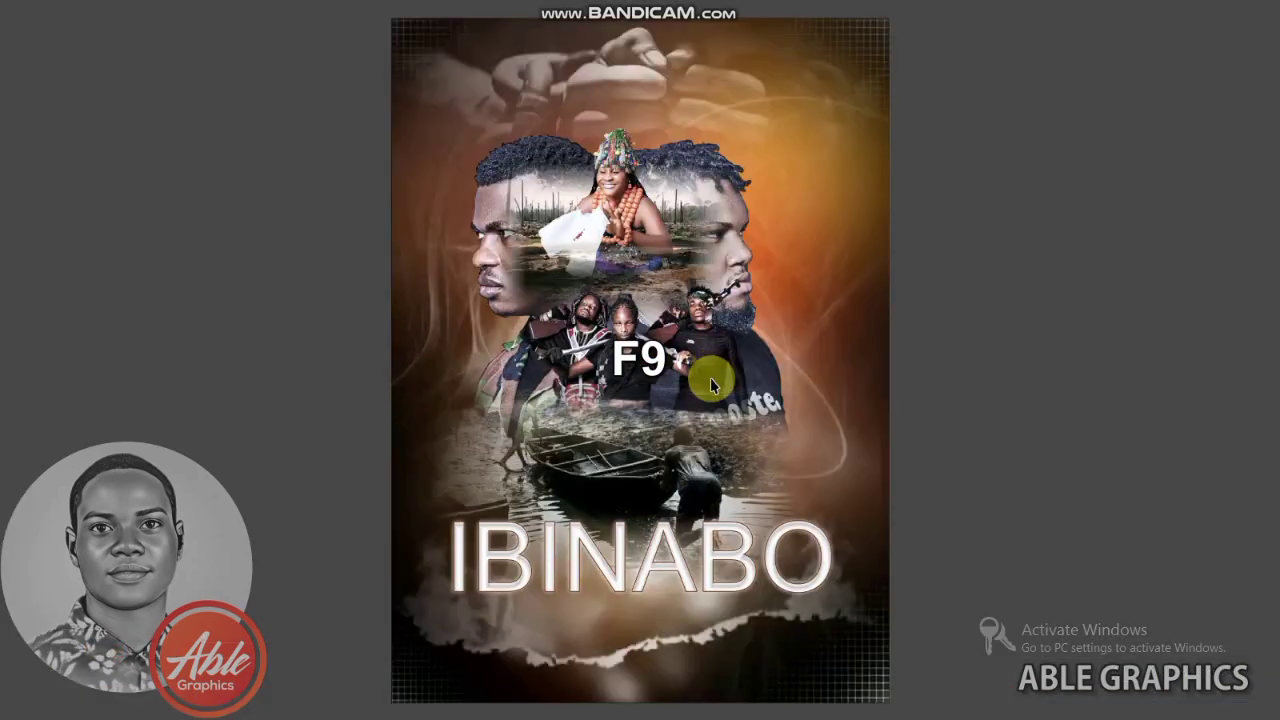
click(980, 349)
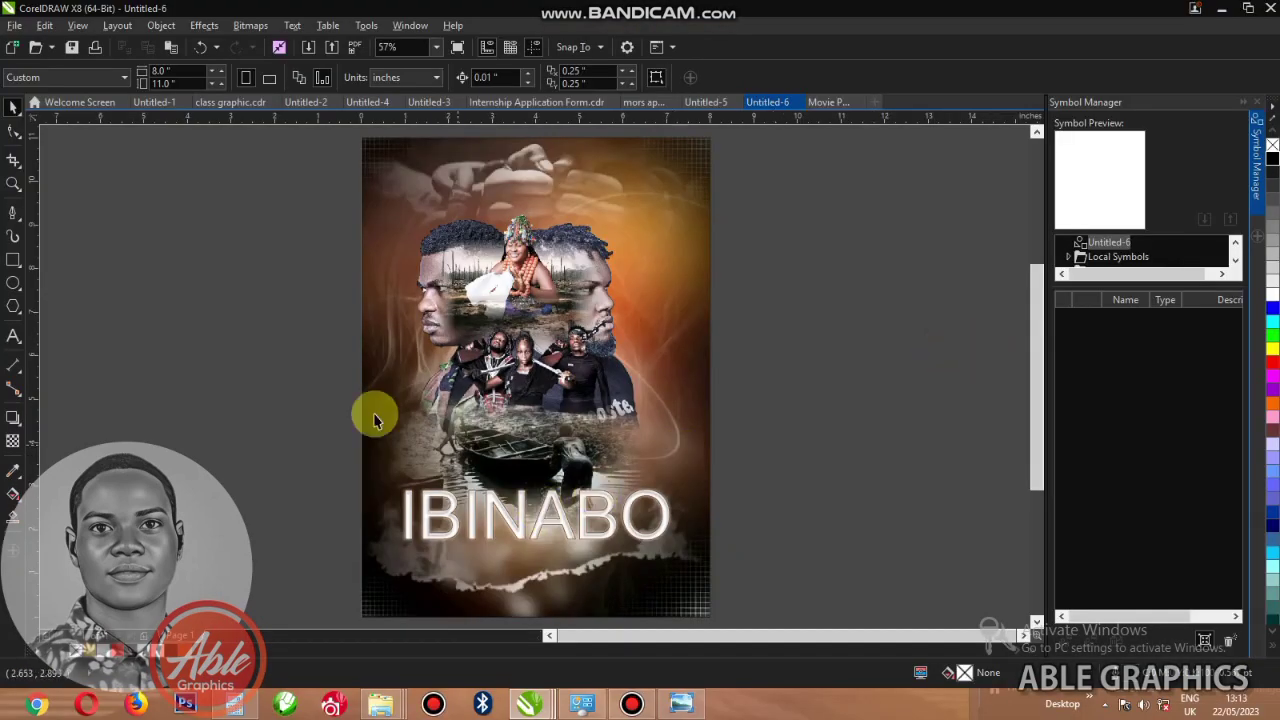
- Add the artistic text "gods among mortals" beside the poster's upper left edge
click(13, 336)
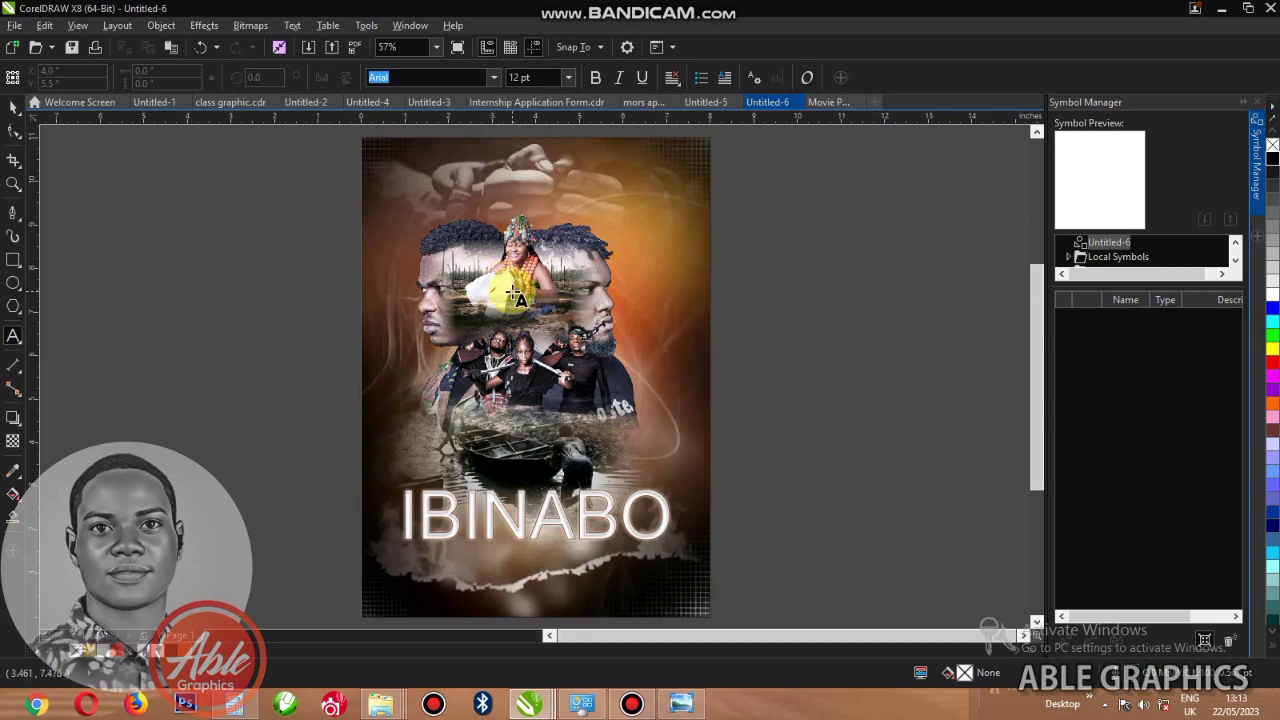
scroll(513, 295, up, 3)
scroll(530, 305, down, 3)
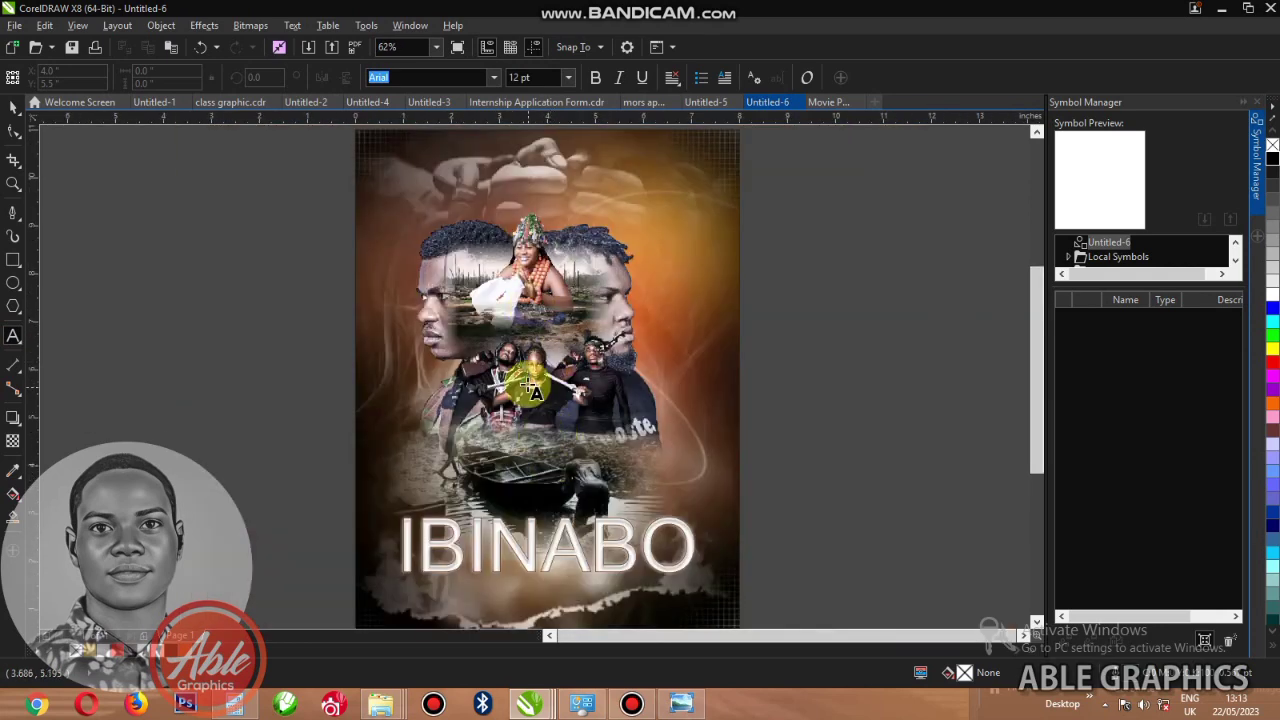
scroll(523, 200, down, 2)
scroll(400, 300, up, 4)
click(160, 355)
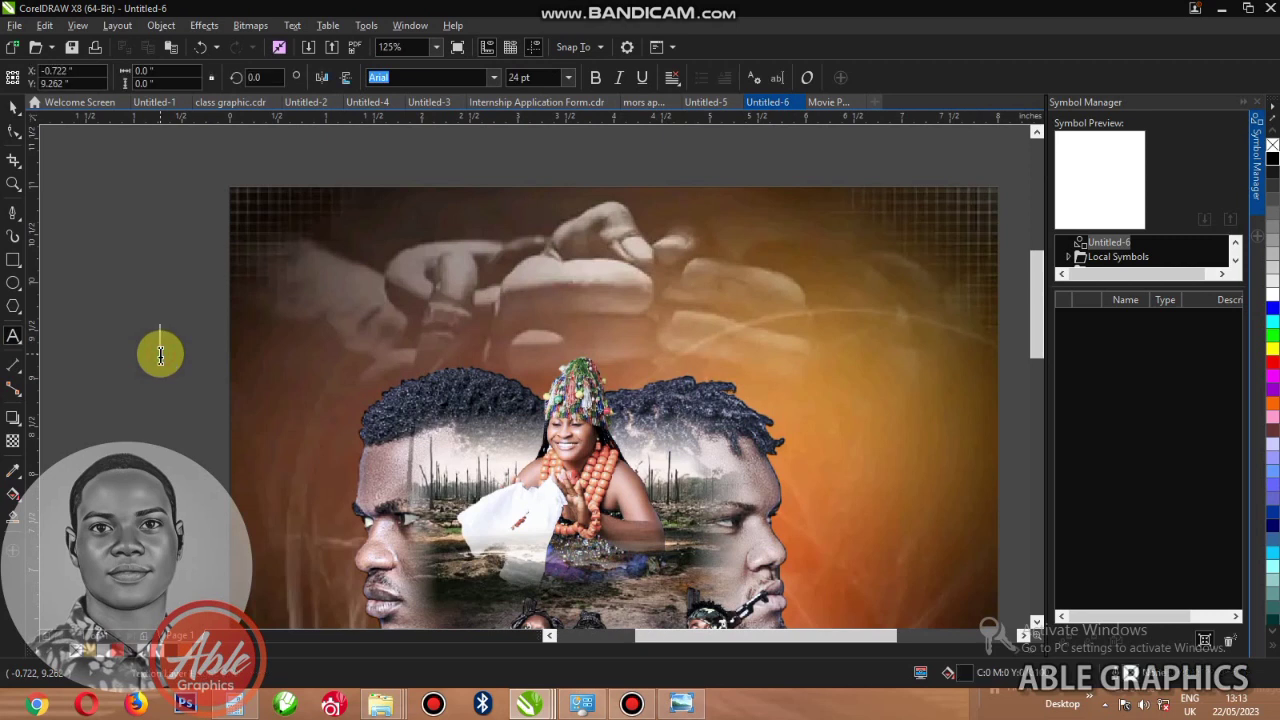
text(gods )
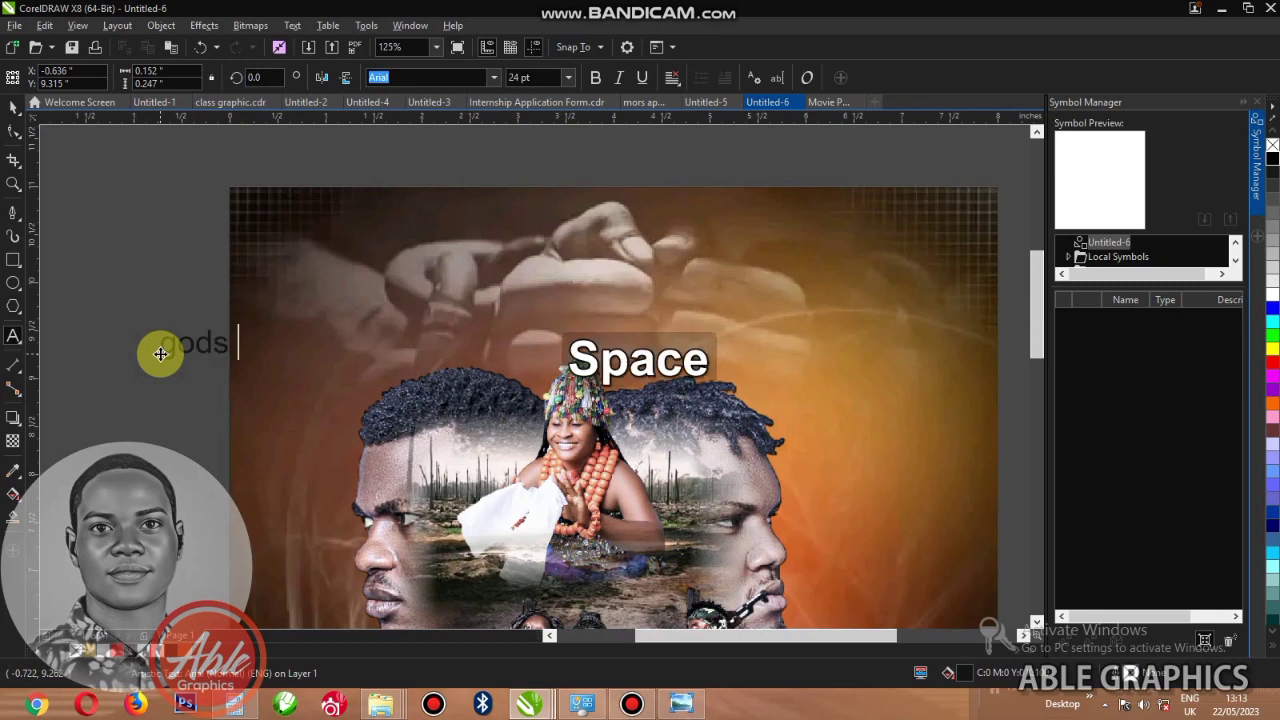
text(among)
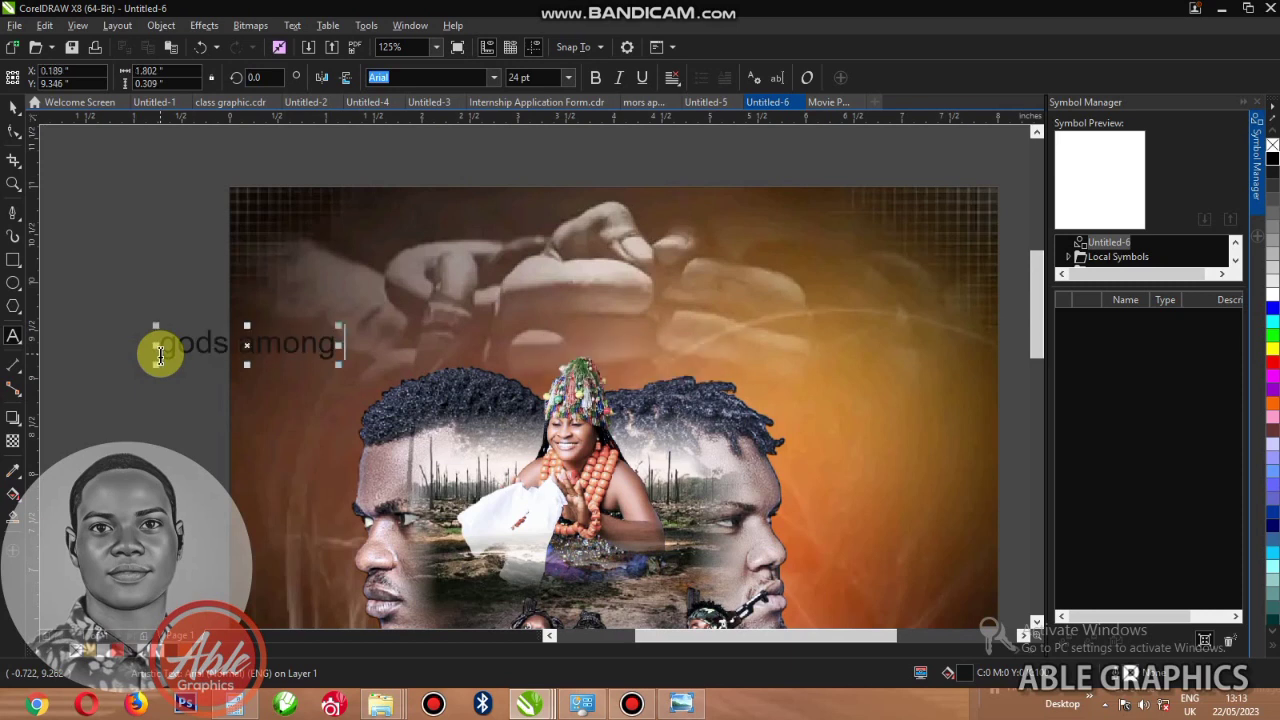
text( mo)
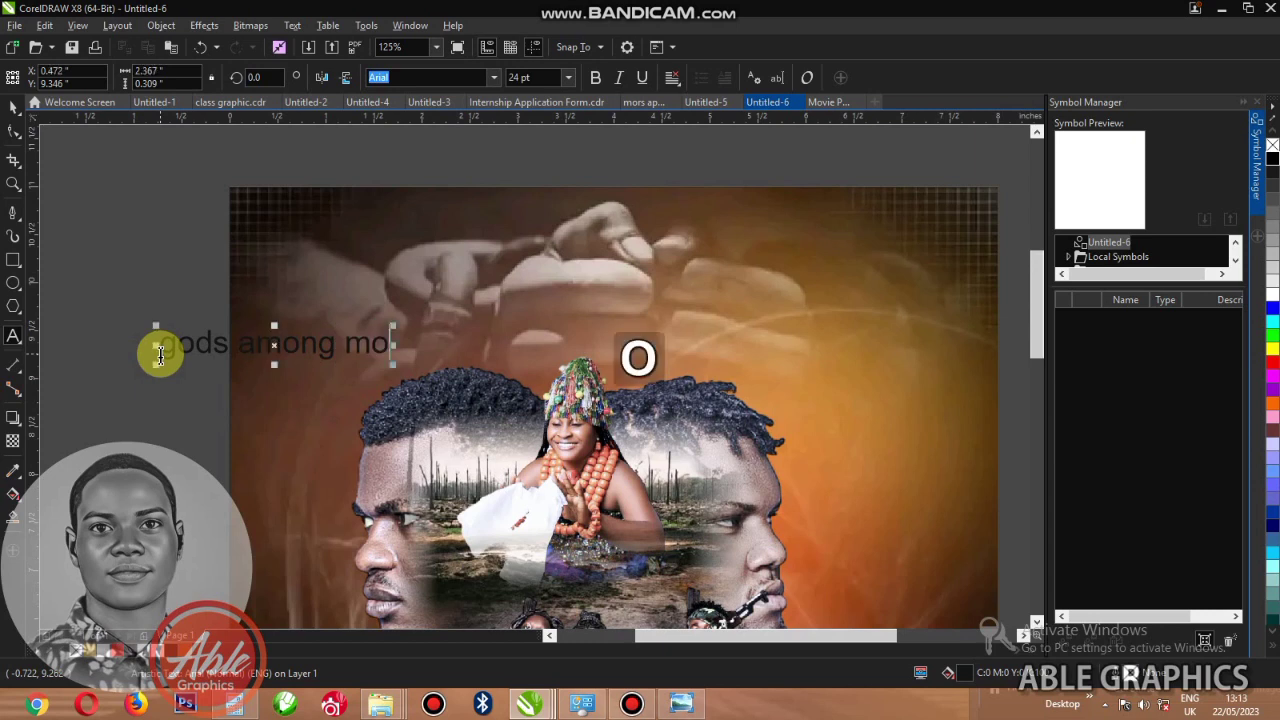
text(rta)
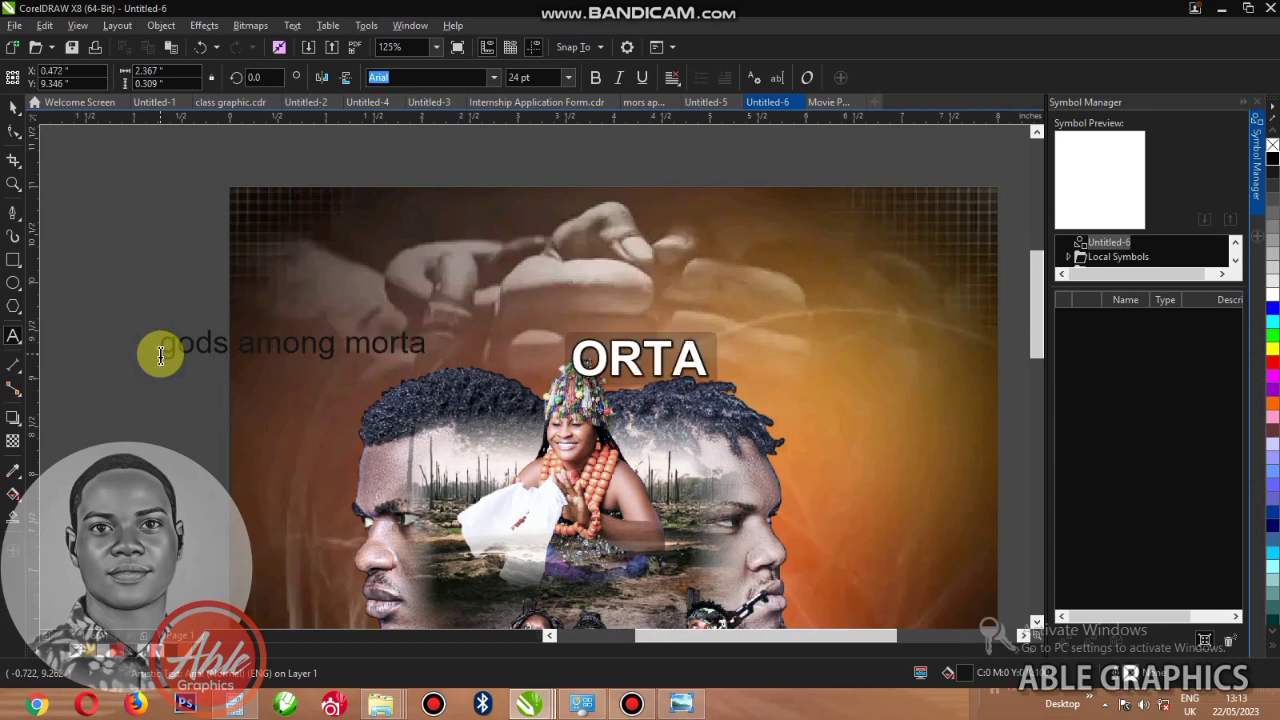
text(ls)
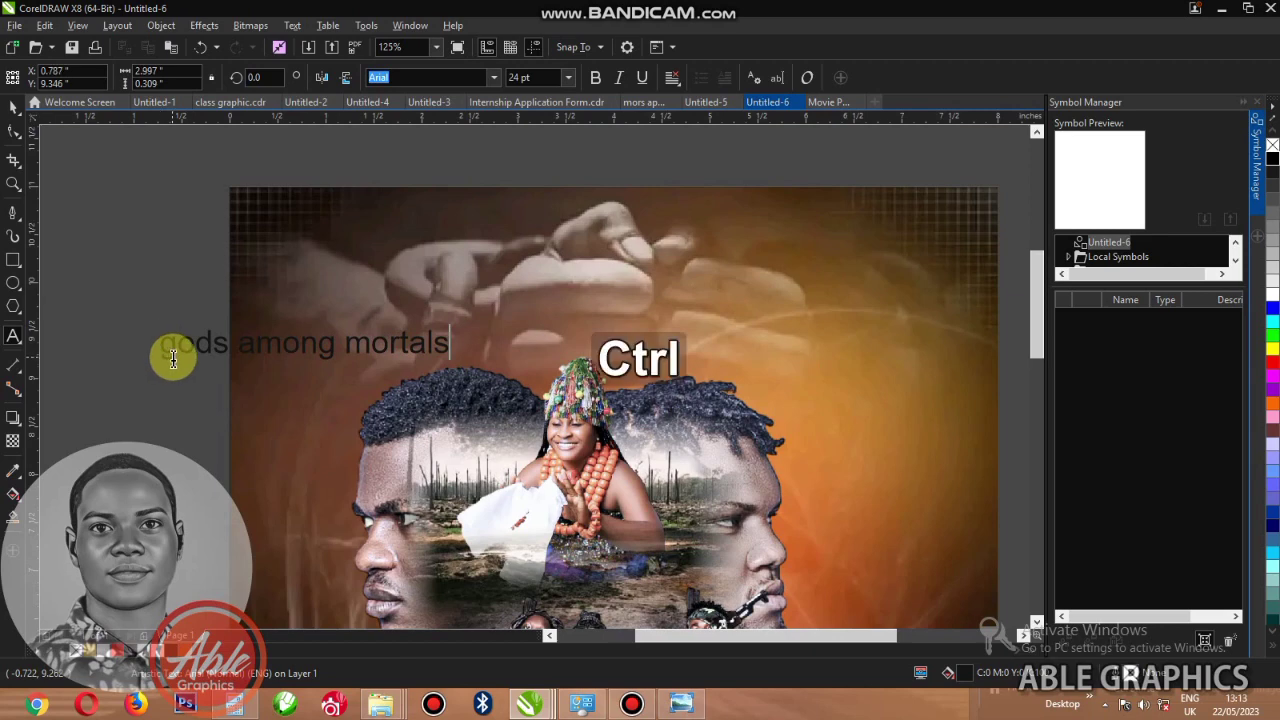
- Convert the "gods among mortals" text to uppercase and move it just beneath the IBINABO title
key(ctrl+shift+End)
key(shift+F3)
key(u)
key(Return)
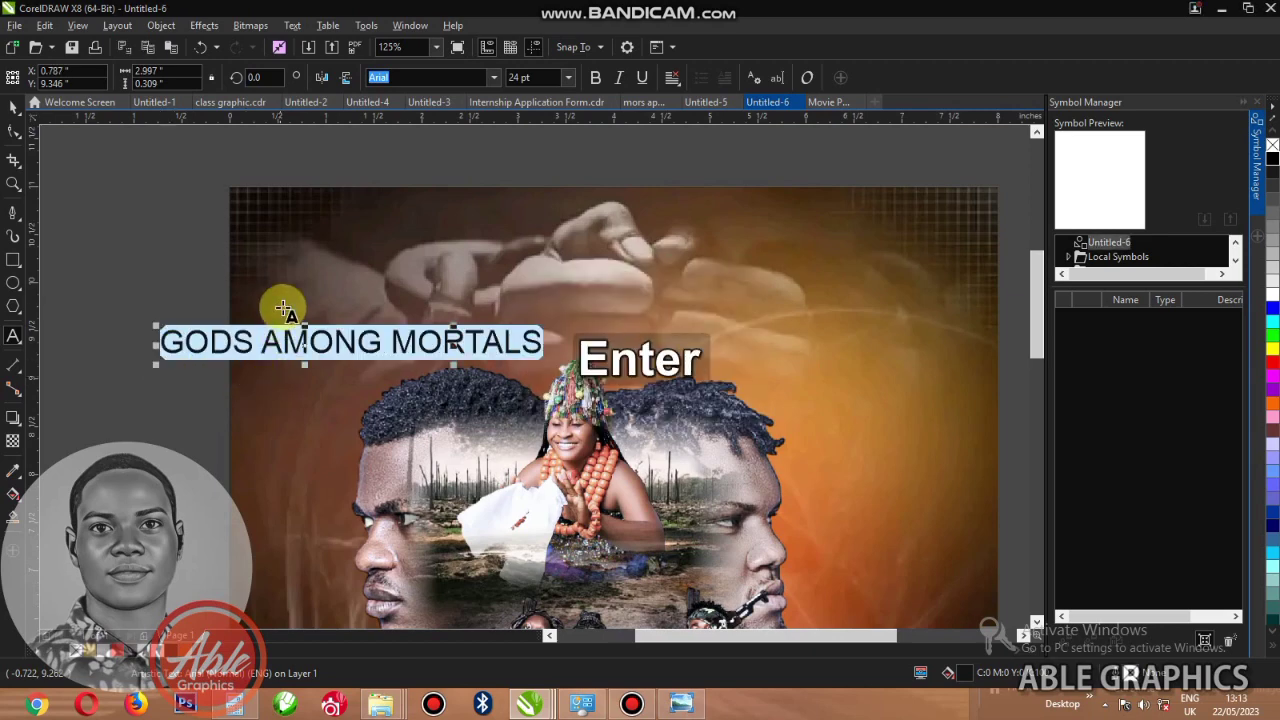
key(ctrl+space)
scroll(308, 333, down, 2)
scroll(308, 333, down, 1)
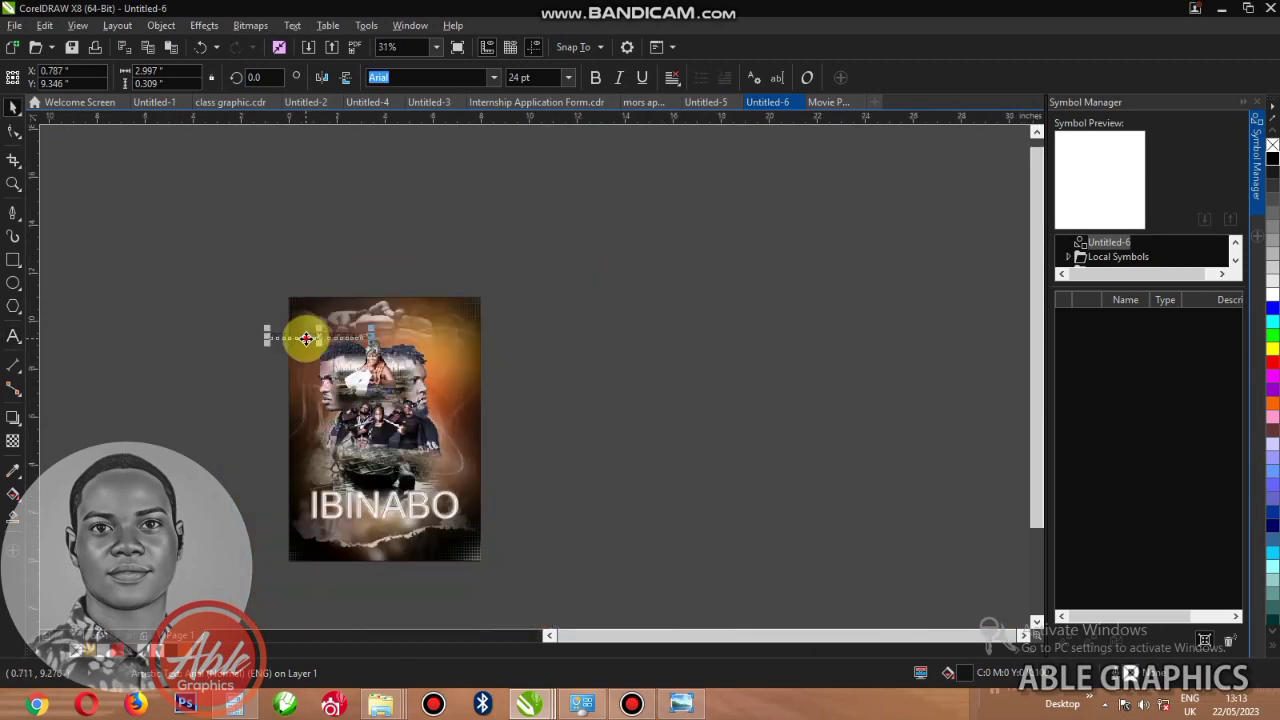
drag(303, 334, 375, 538)
scroll(375, 538, up, 2)
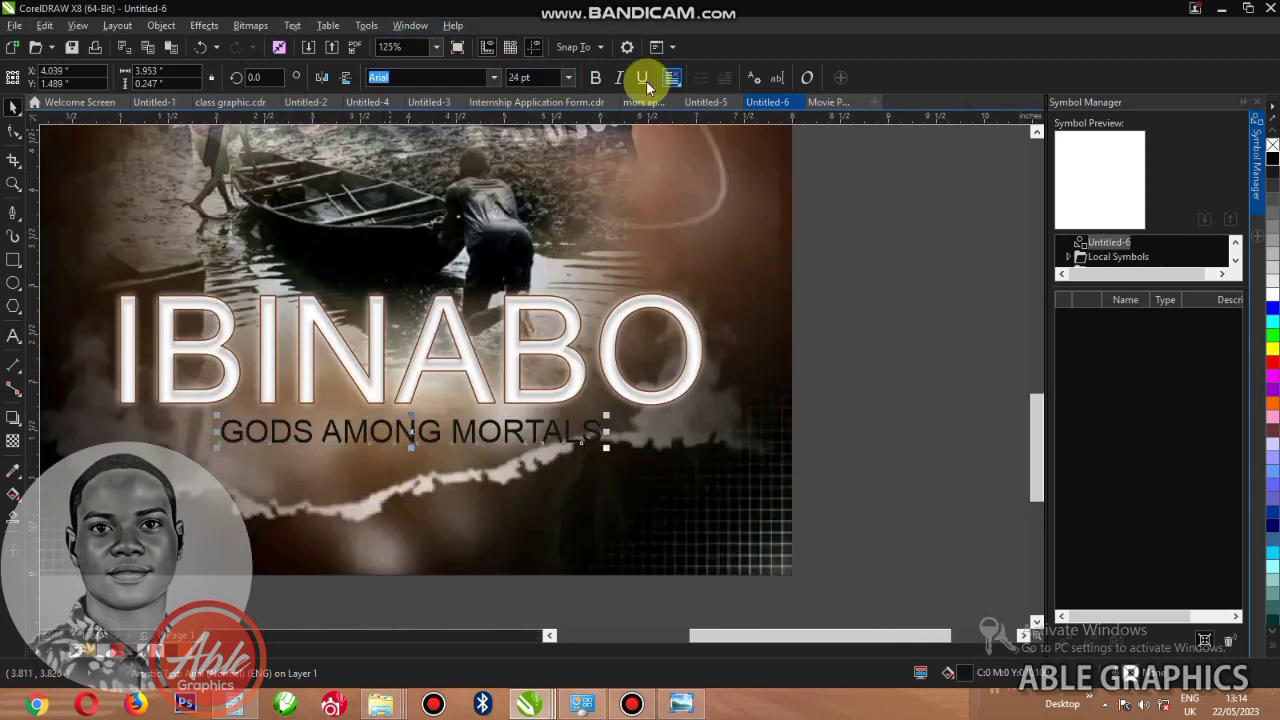
- Format the GODS AMONG MORTALS tagline as bold white text, scaled down to about 19.5 pt and placed closely under the title's middle
click(595, 78)
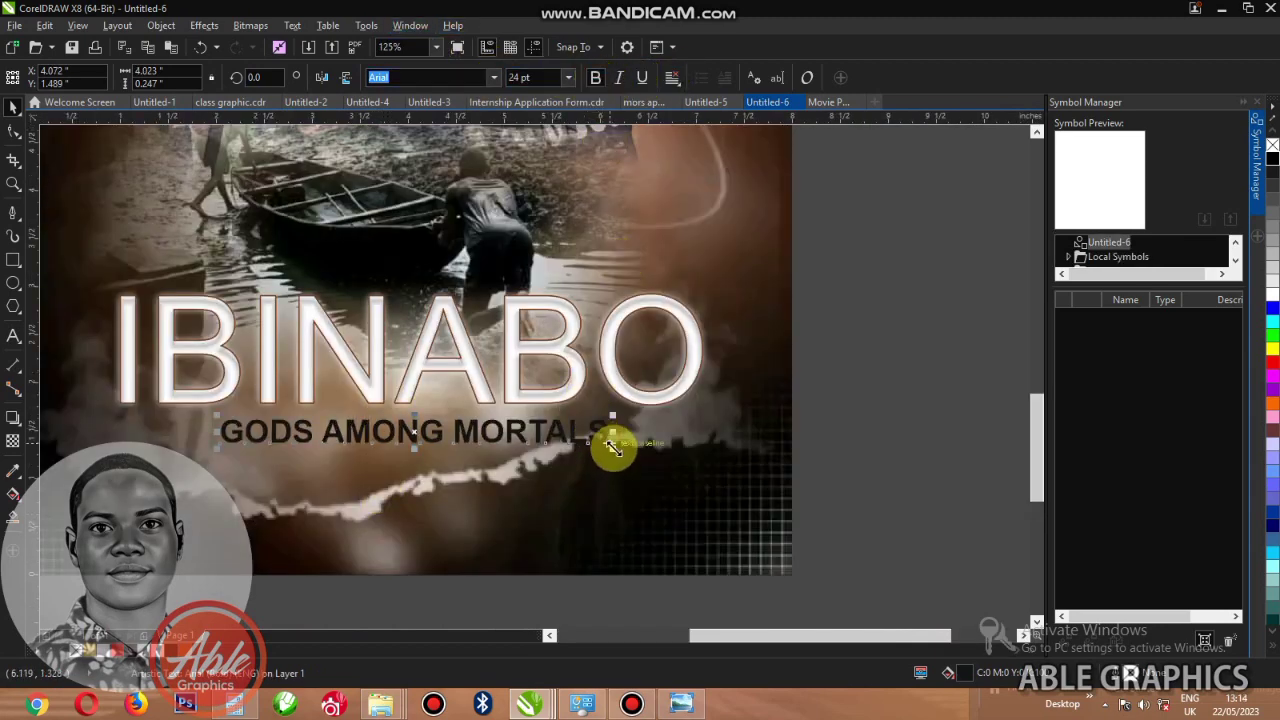
drag(614, 451, 541, 443)
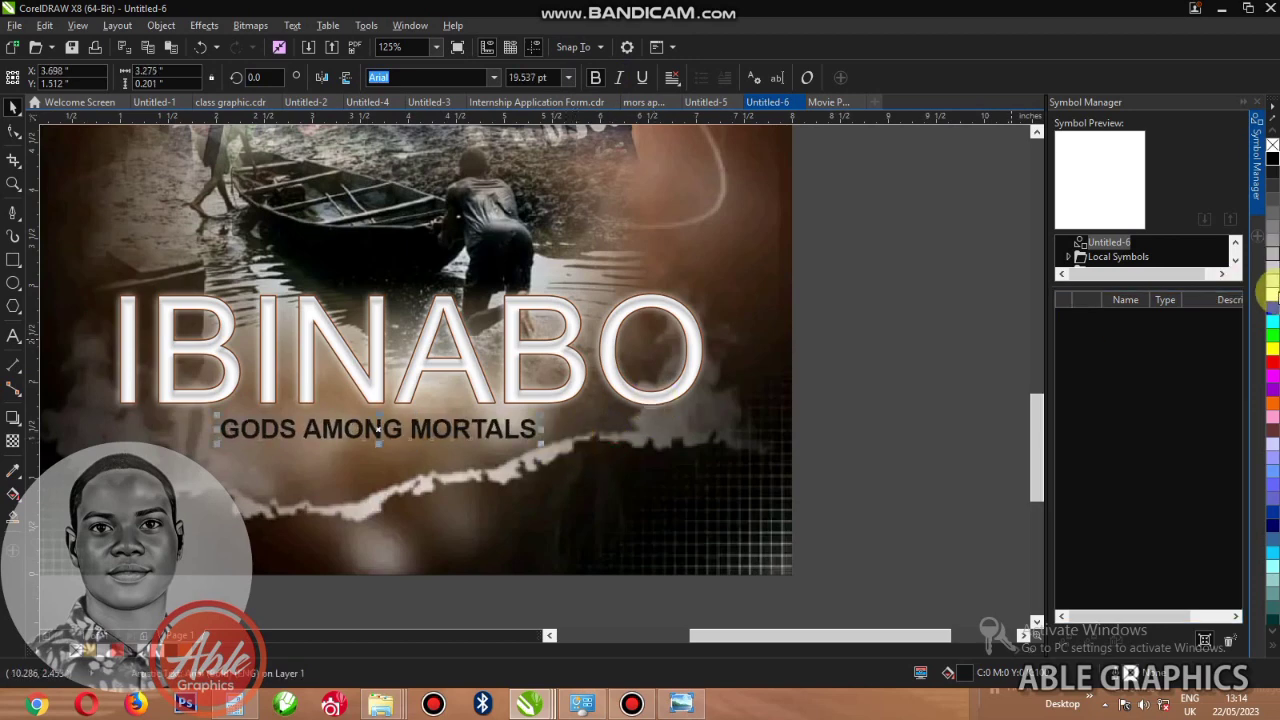
click(1272, 300)
scroll(370, 435, up, 2)
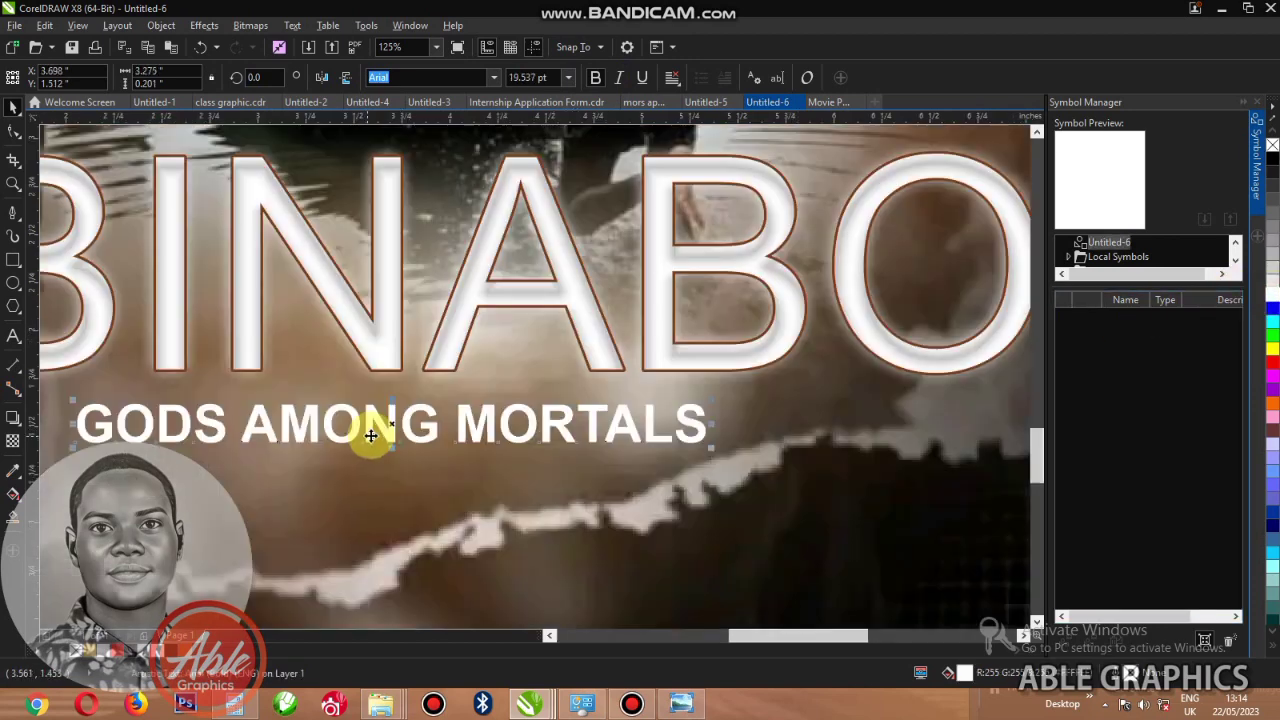
drag(373, 428, 413, 421)
scroll(414, 412, down, 2)
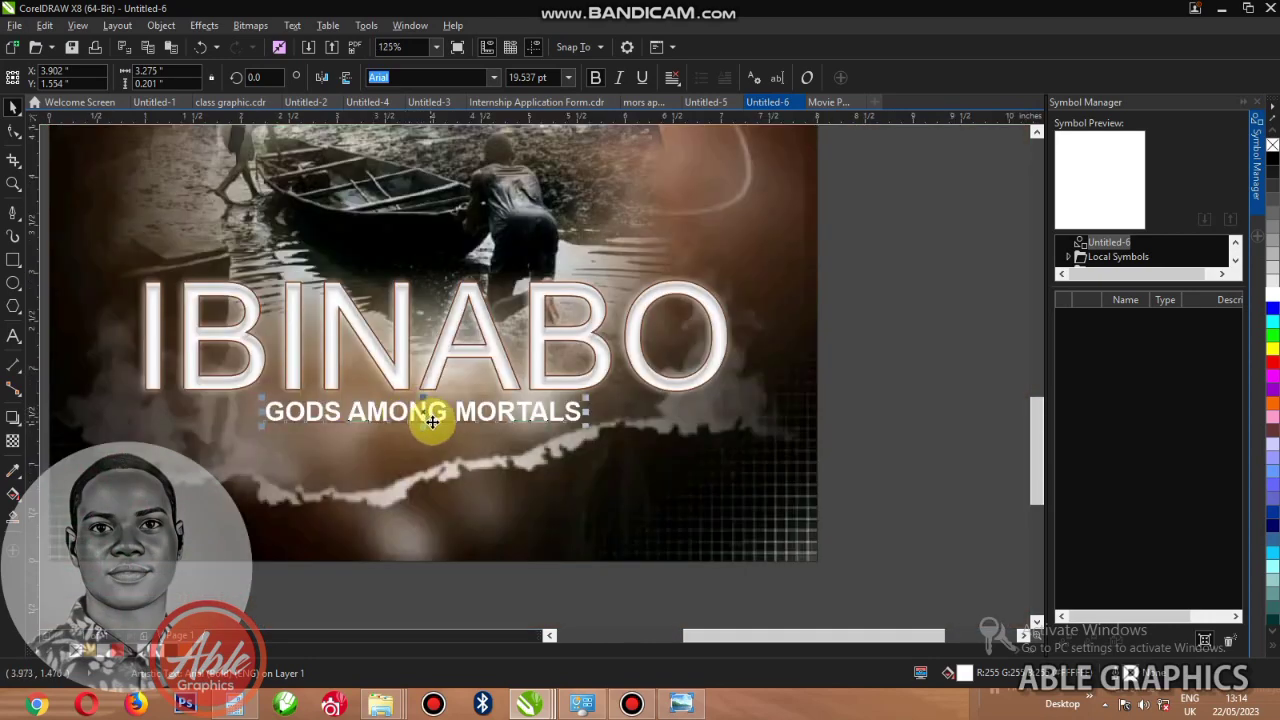
- Duplicate the GODS AMONG MORTALS tagline just below itself and change the copy's text to IN THEATERS in uppercase
scroll(425, 505, left, 2)
drag(486, 414, 472, 446)
double_click(534, 449)
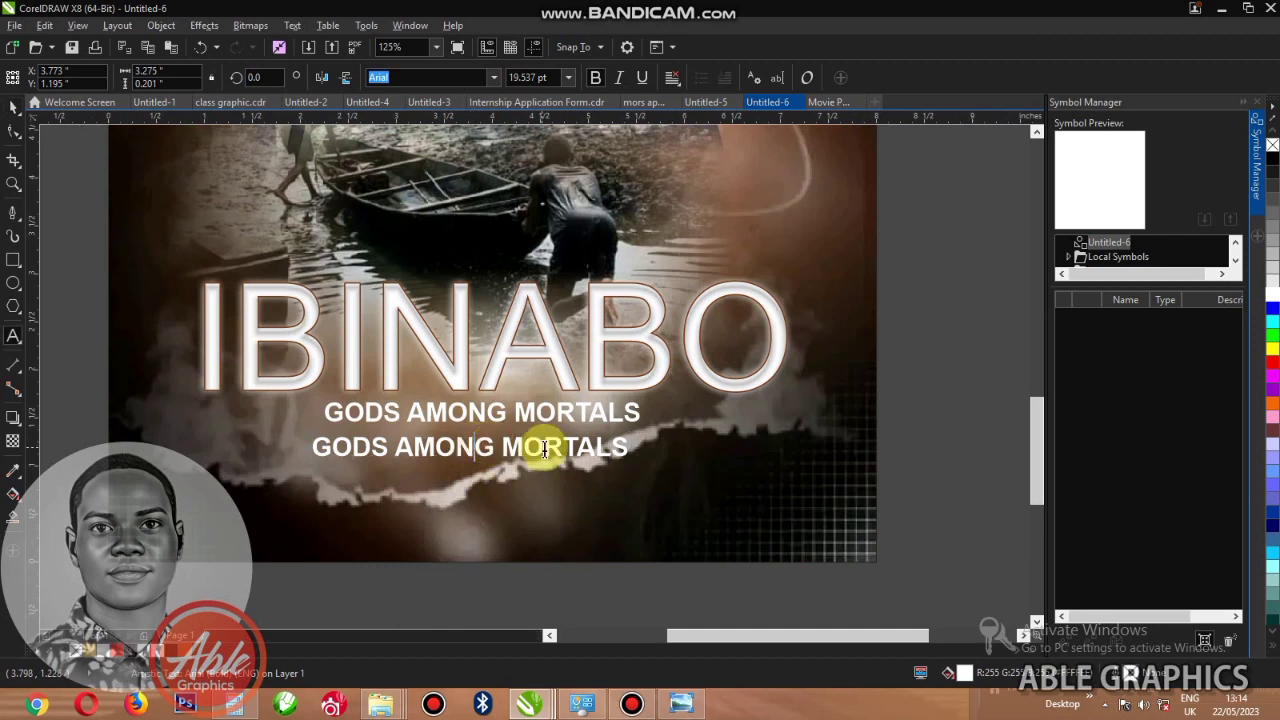
key(ctrl+a)
text(in)
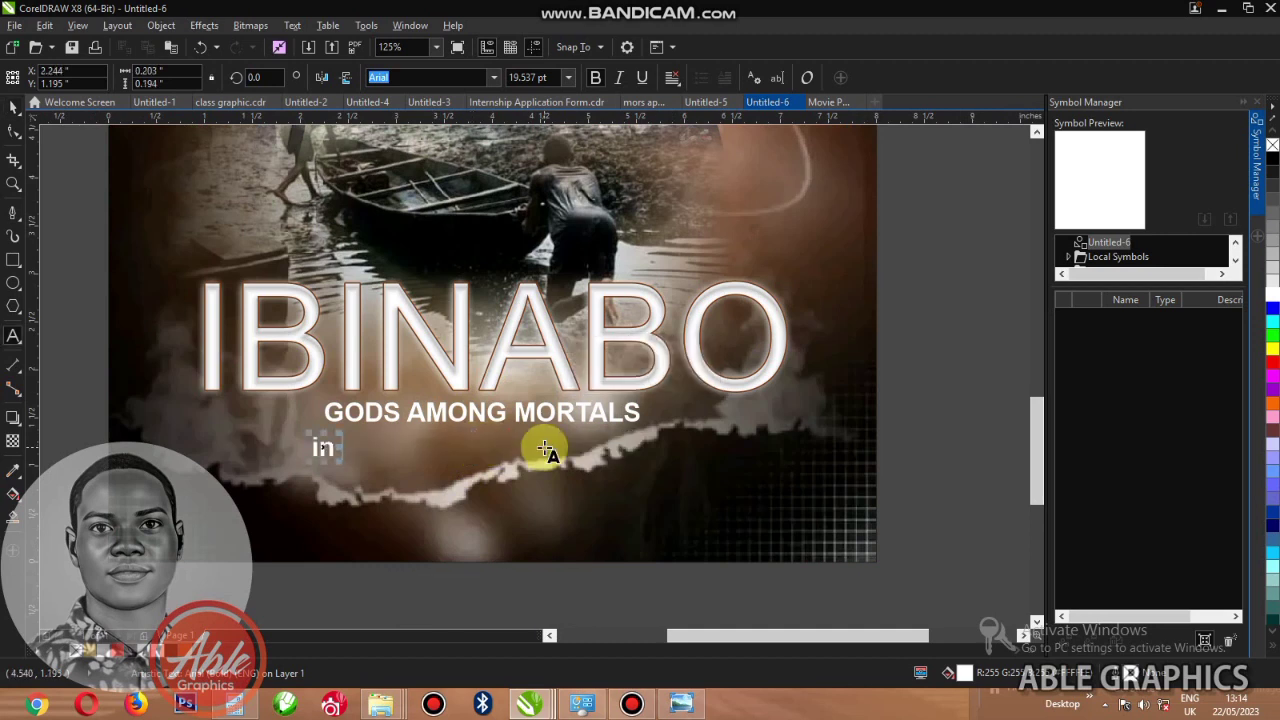
text( the)
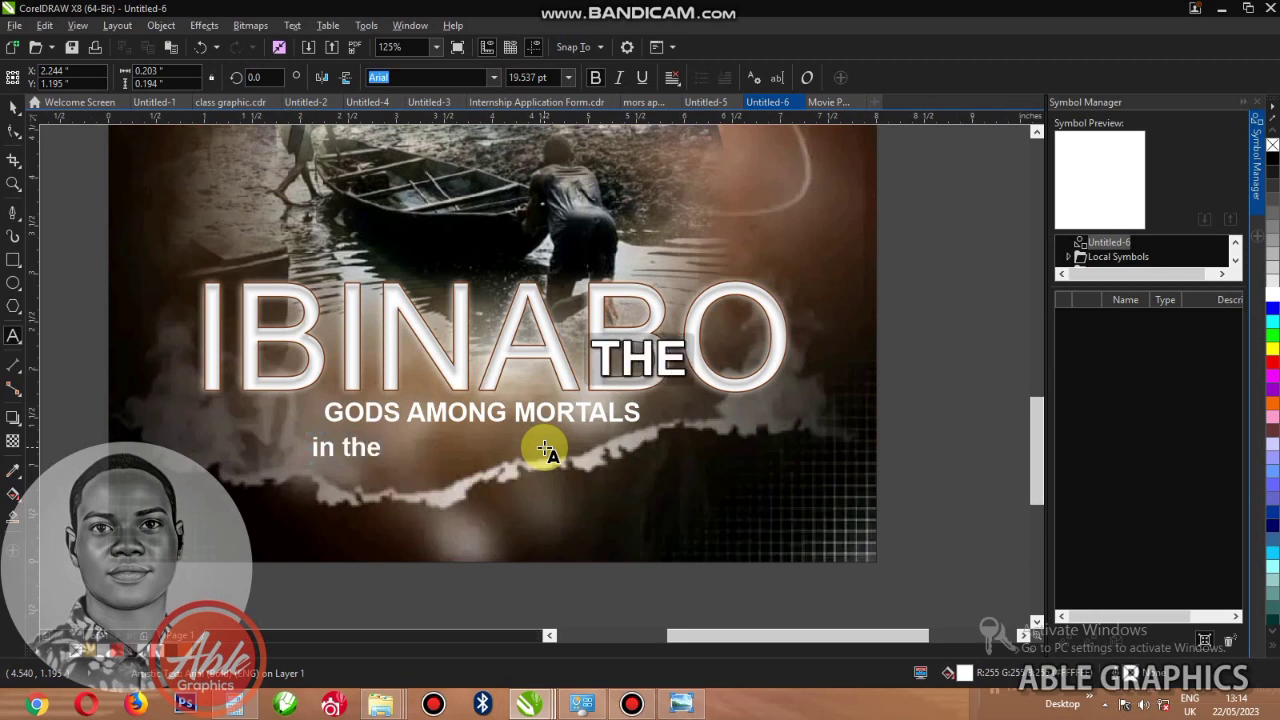
text(ater)
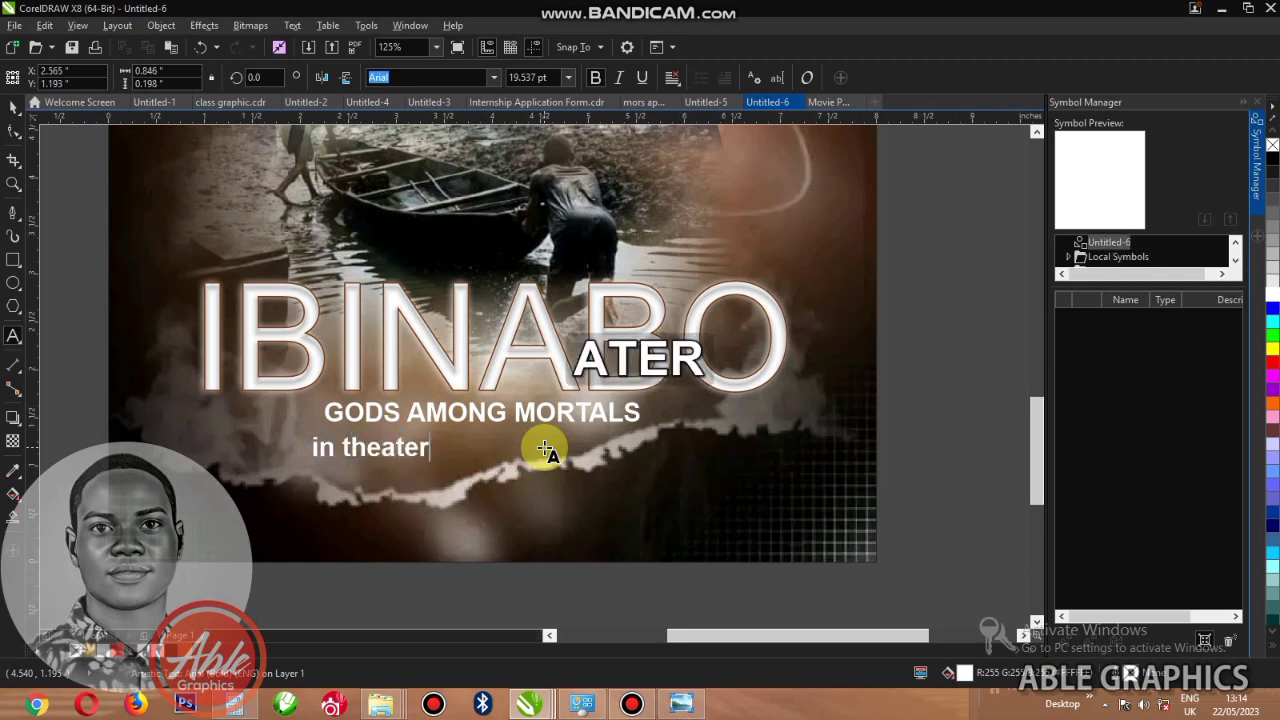
text(s)
key(ctrl+a)
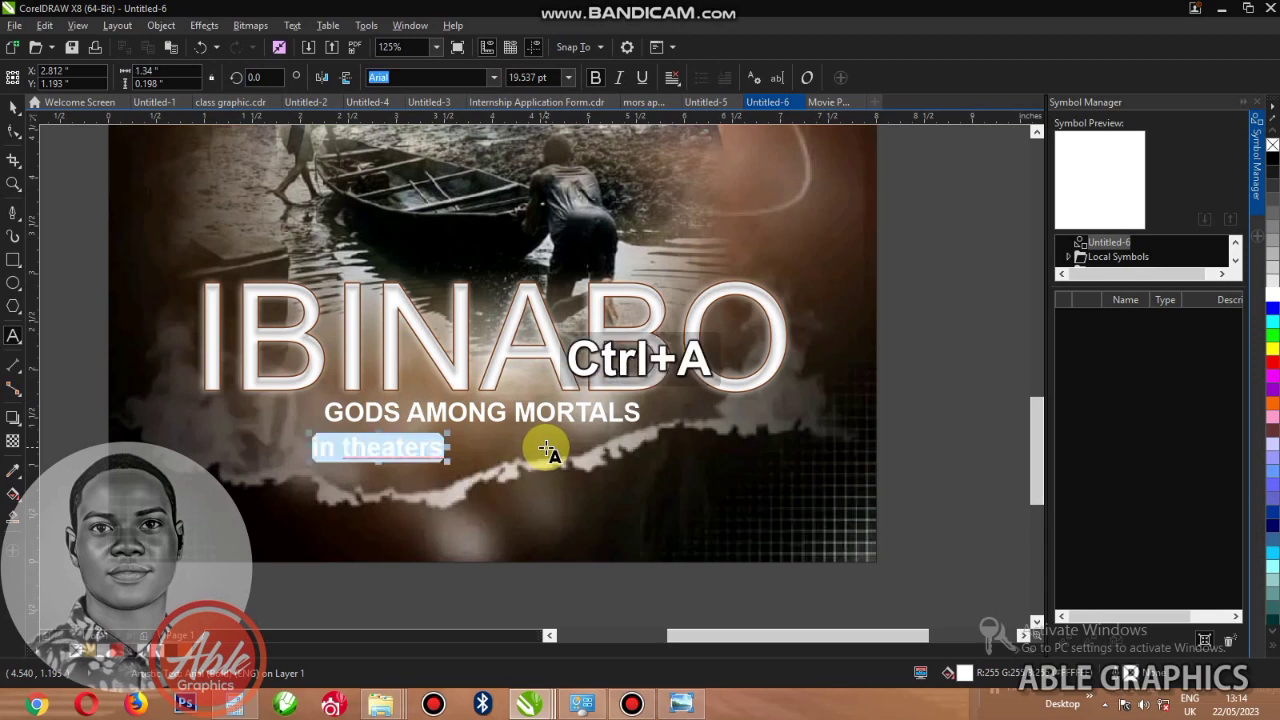
key(shift+F3)
key(Return)
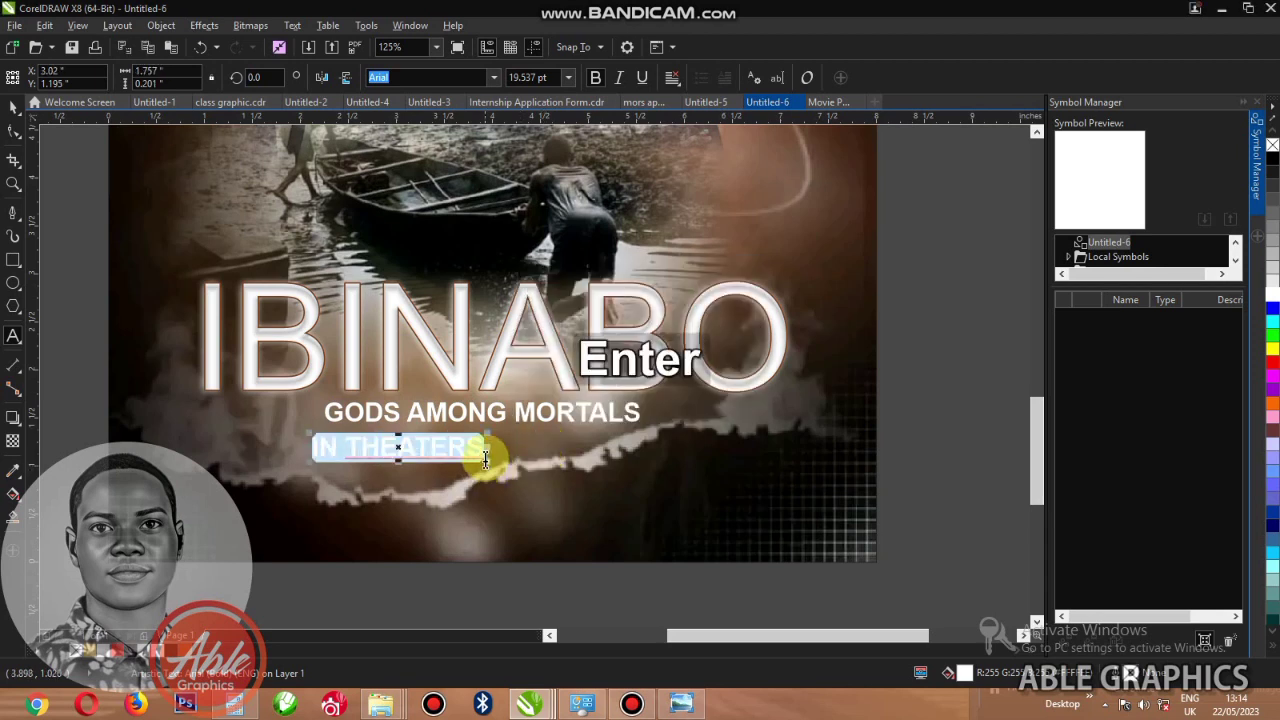
- Append HOUSE in capitals to the IN THEATERS line and center the line horizontally on the poster background
click(503, 455)
text(ho)
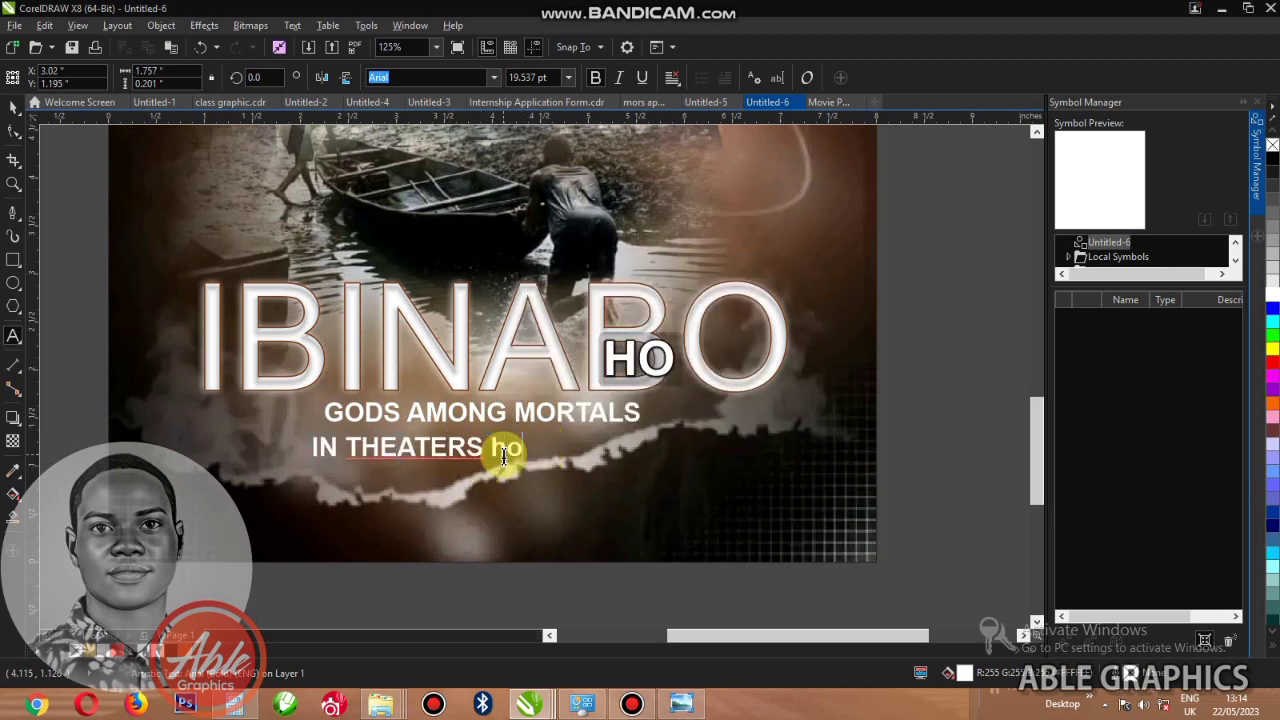
key(BackSpace)
key(BackSpace)
key(Caps_Lock)
text(H)
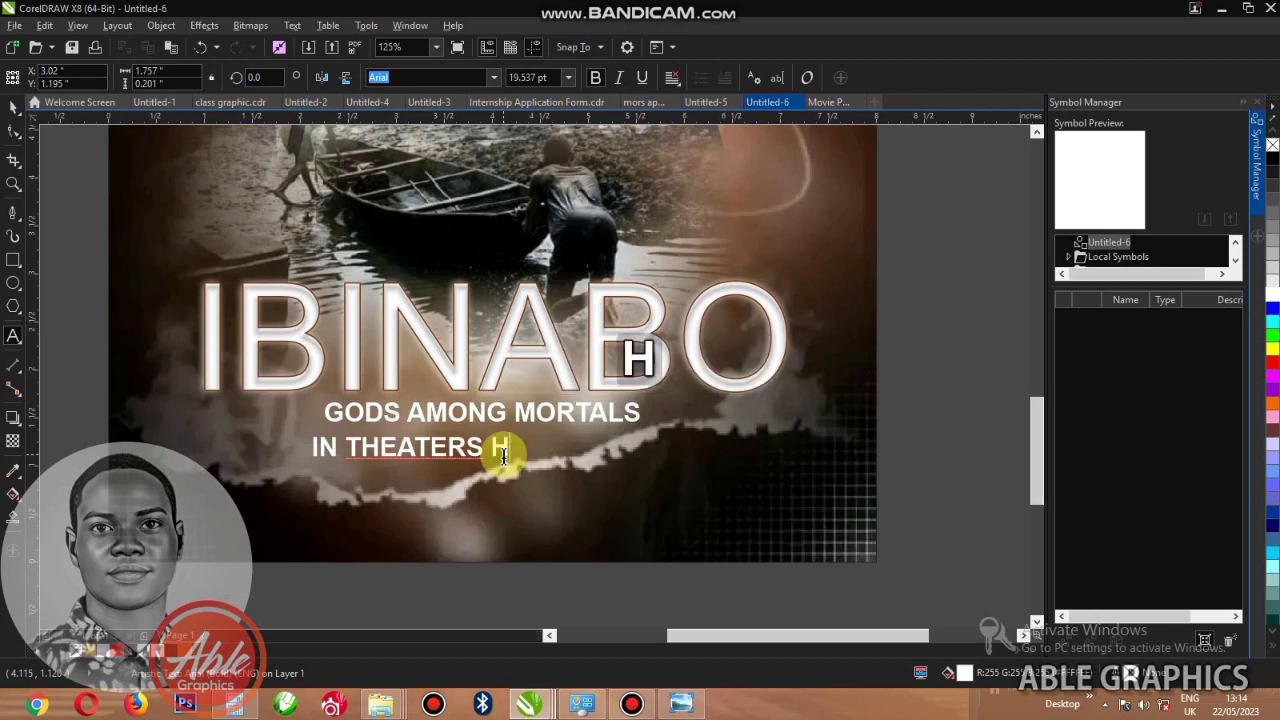
text(OUSE)
key(ctrl+space)
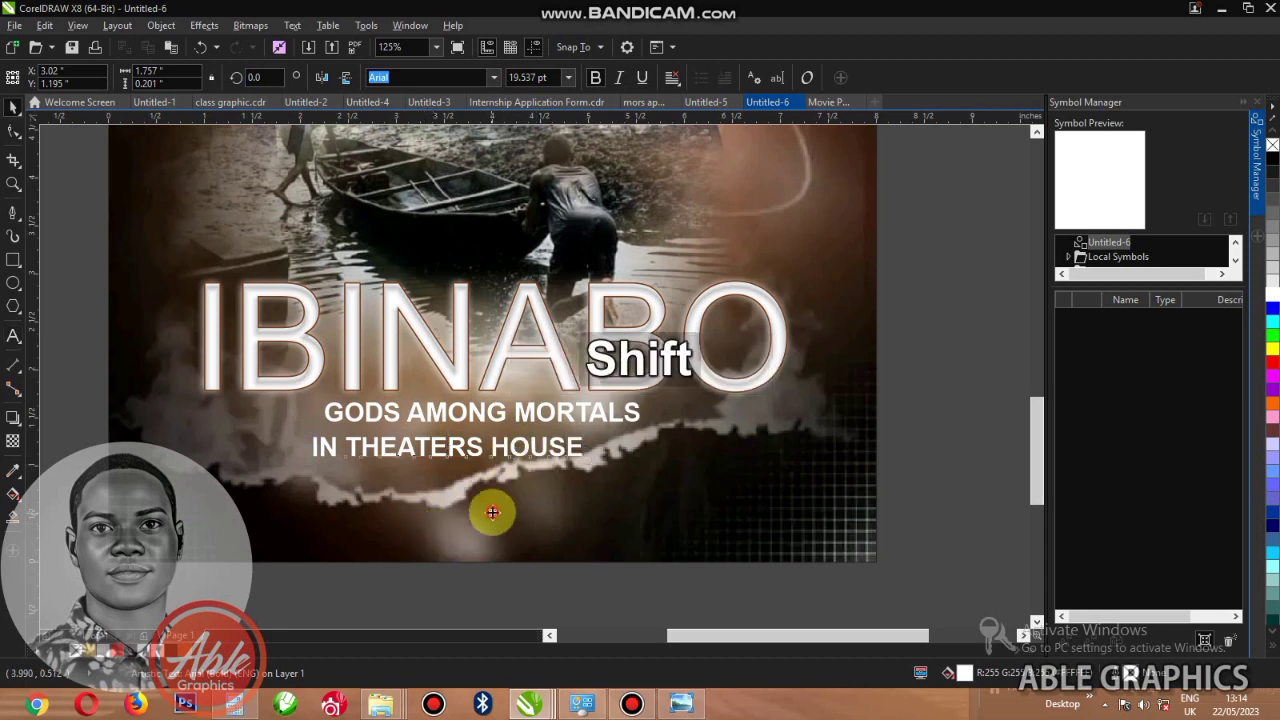
shift+click(491, 513)
key(c)
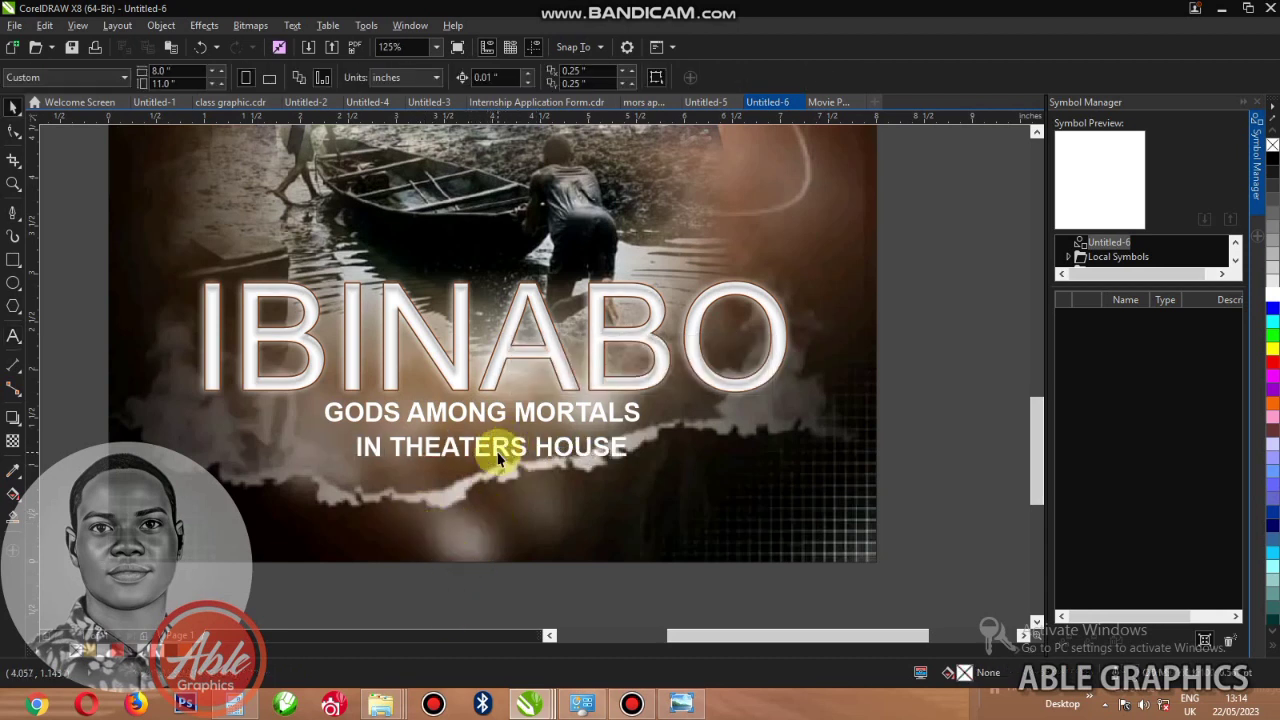
click(500, 446)
drag(500, 446, 496, 458)
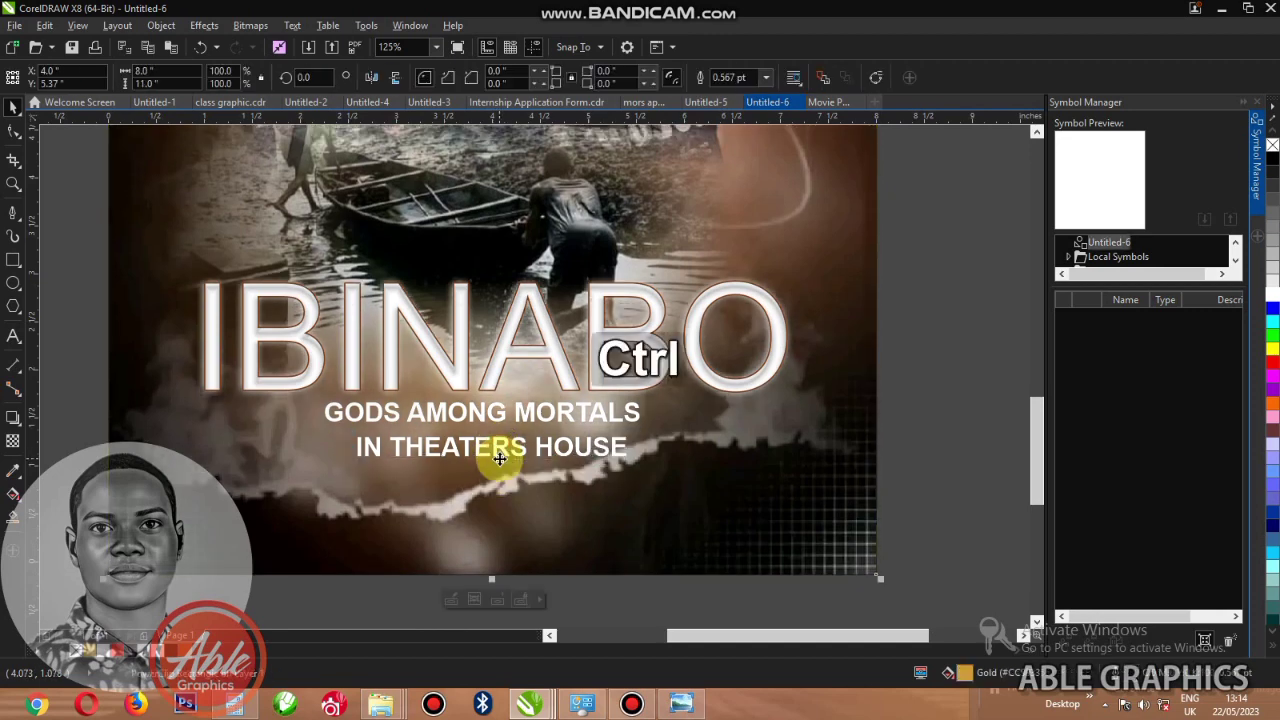
key(ctrl+z)
- Lower the IN THEATERS HOUSE line slightly beneath the GODS AMONG MORTALS tagline and place a duplicate of it just below
click(501, 449)
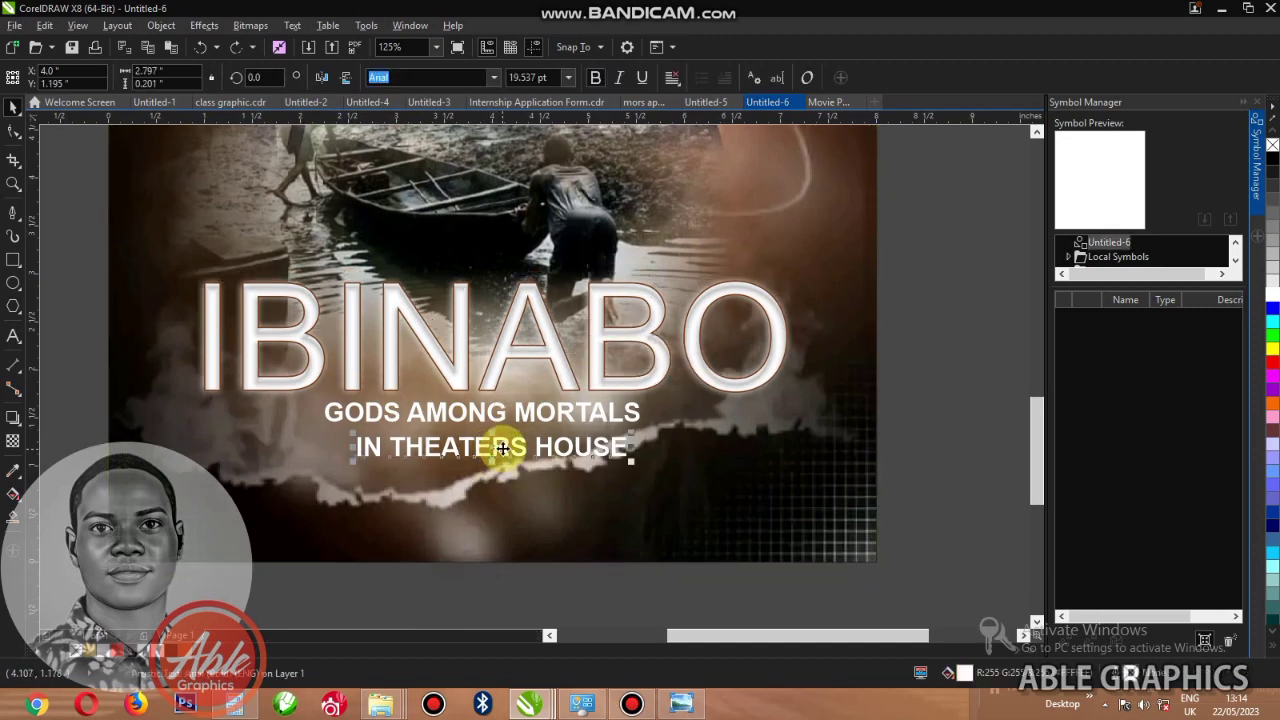
mouse_move(501, 449)
mouse_down()
mouse_move(503, 498)
mouse_move(498, 470)
mouse_up()
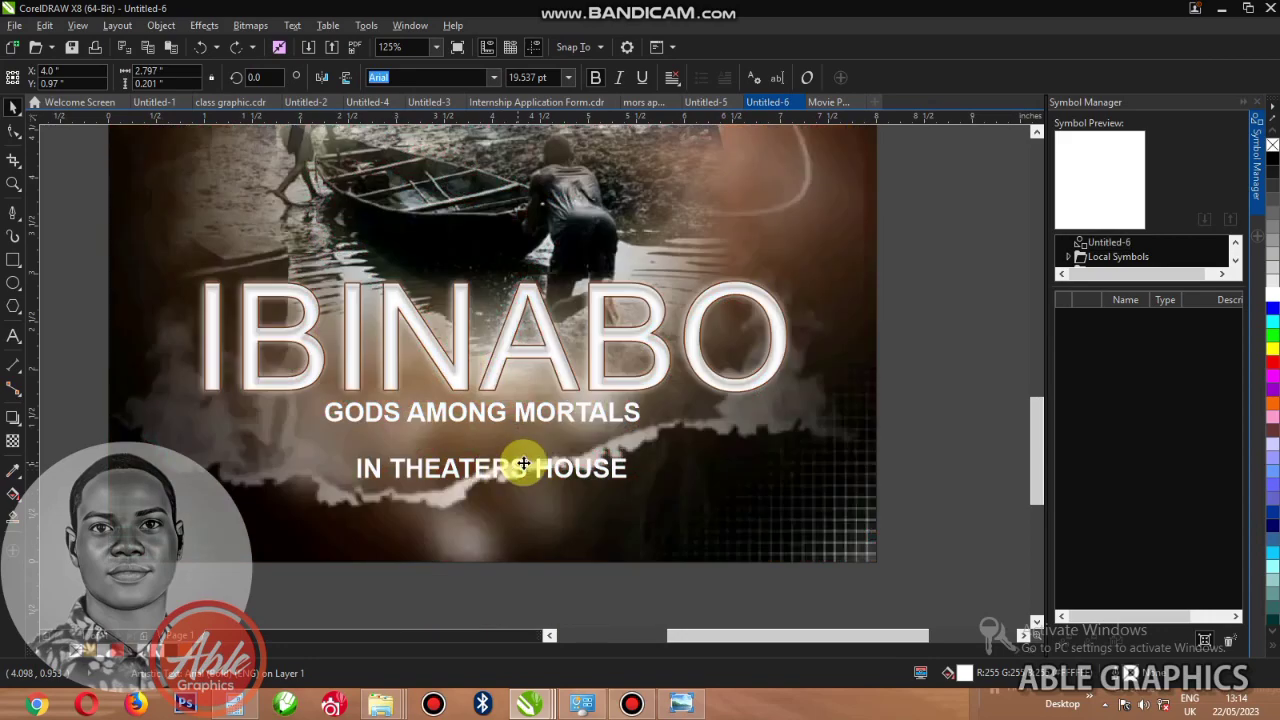
key(ctrl+space)
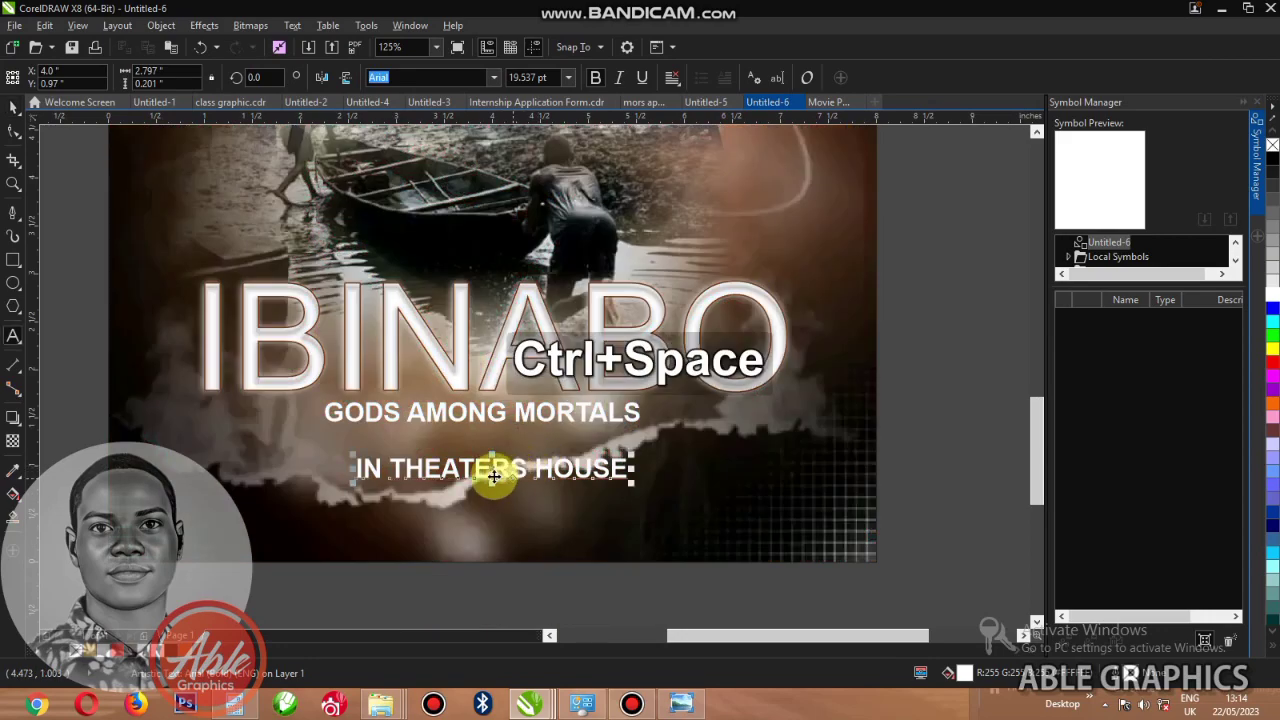
drag(490, 466, 488, 495)
right_click(488, 495)
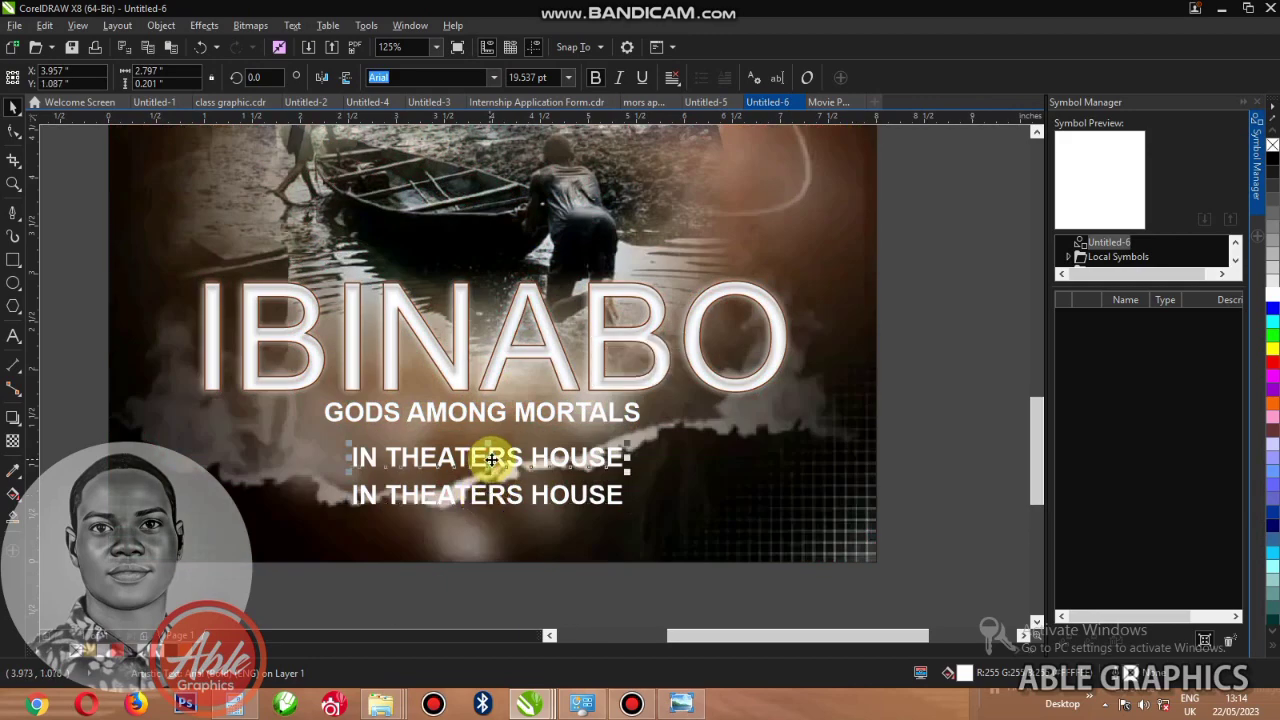
- Correct the spelling of THEATERS to THEATRES in the upper of the two IN THEATERS HOUSE lines
click(520, 459)
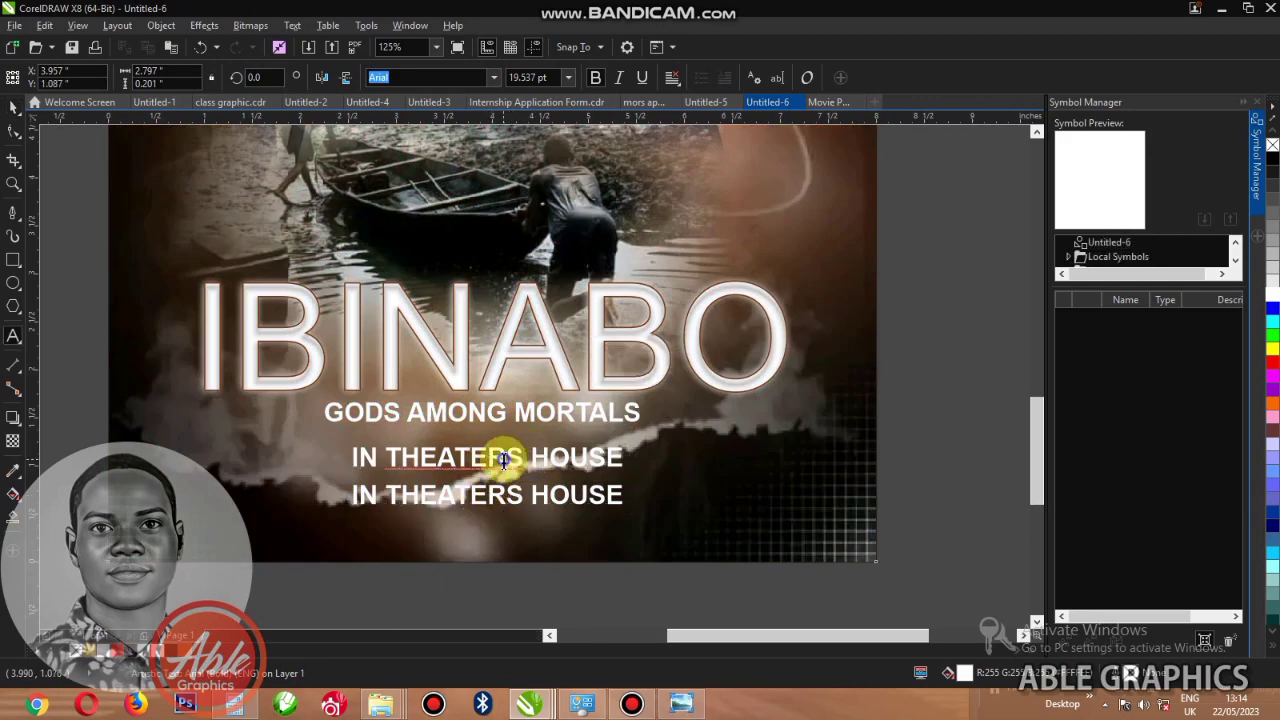
right_click(505, 459)
click(551, 243)
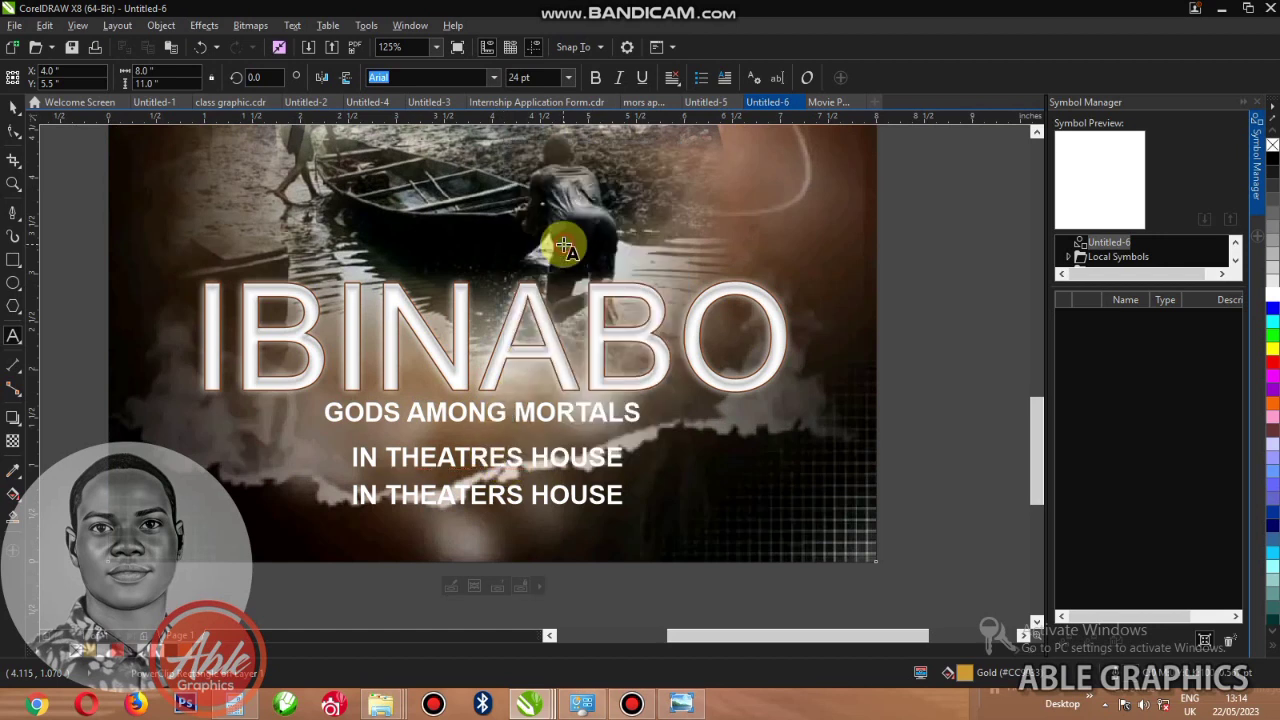
- Replace the lower copy's text with JUNE 12, 2023 and center it horizontally on the poster background
click(525, 496)
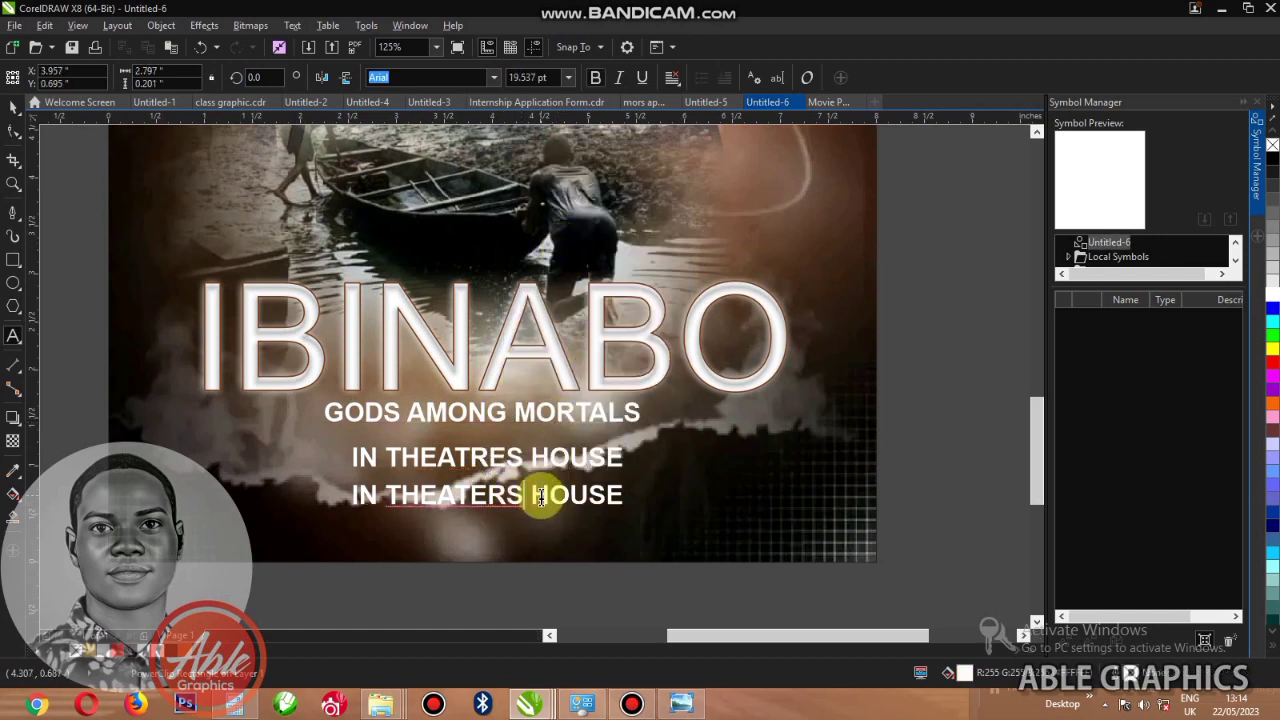
key(ctrl+a)
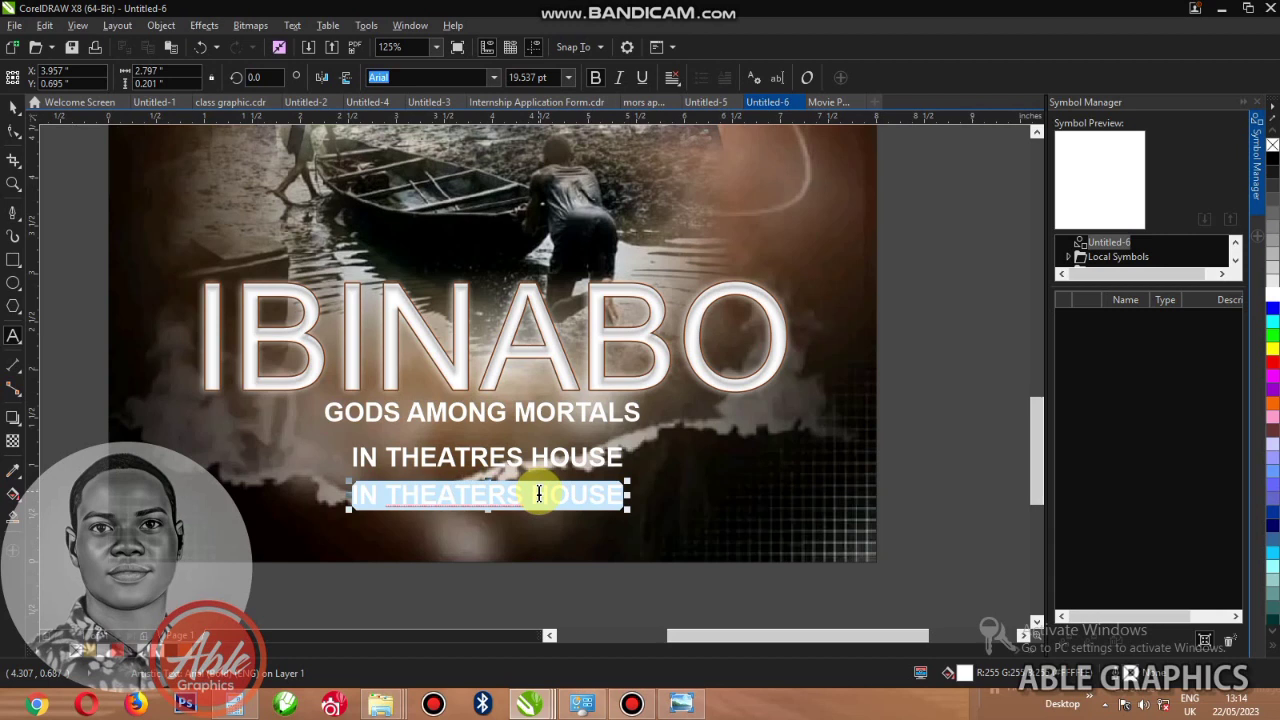
text(JUNE )
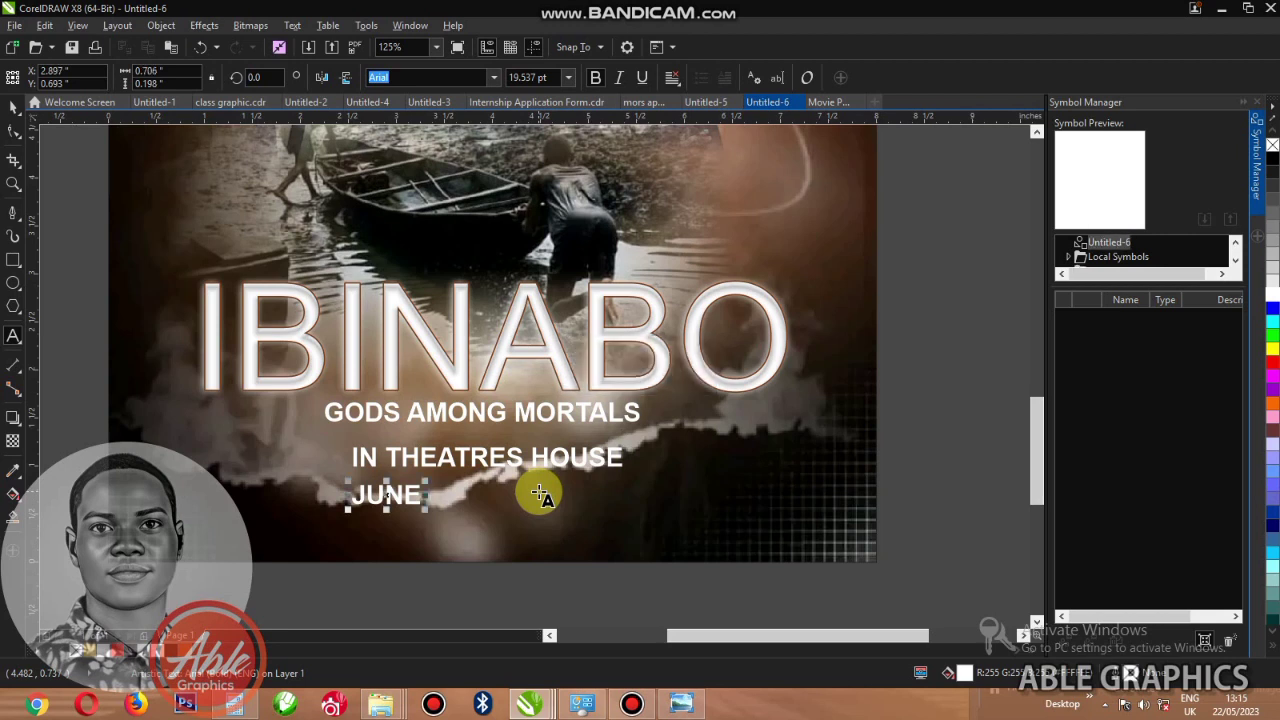
text(12)
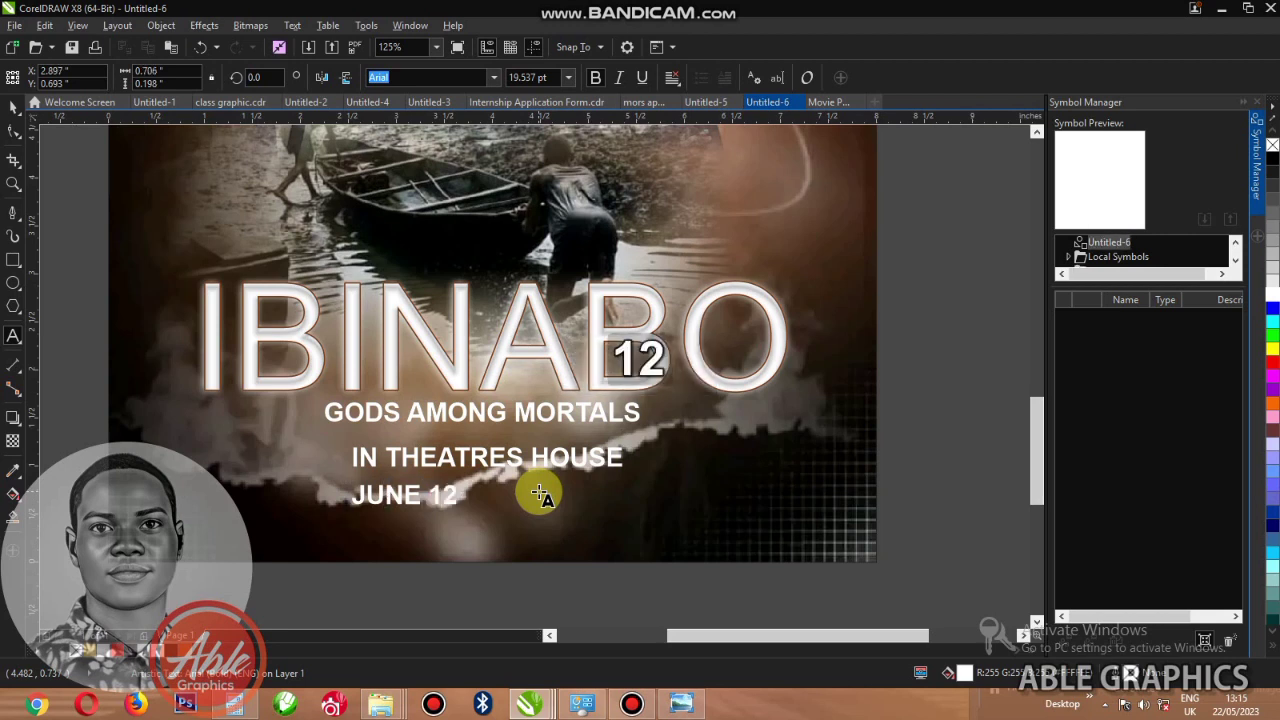
text(,)
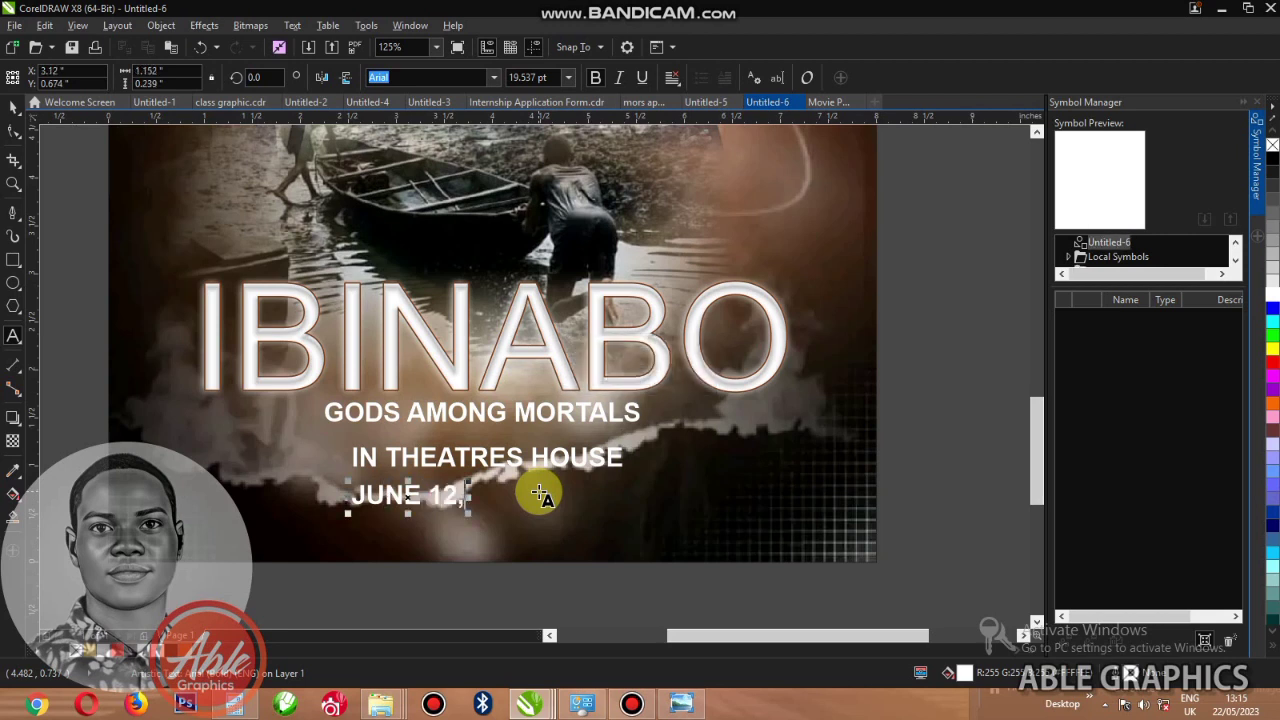
text( 2023)
key(ctrl+space)
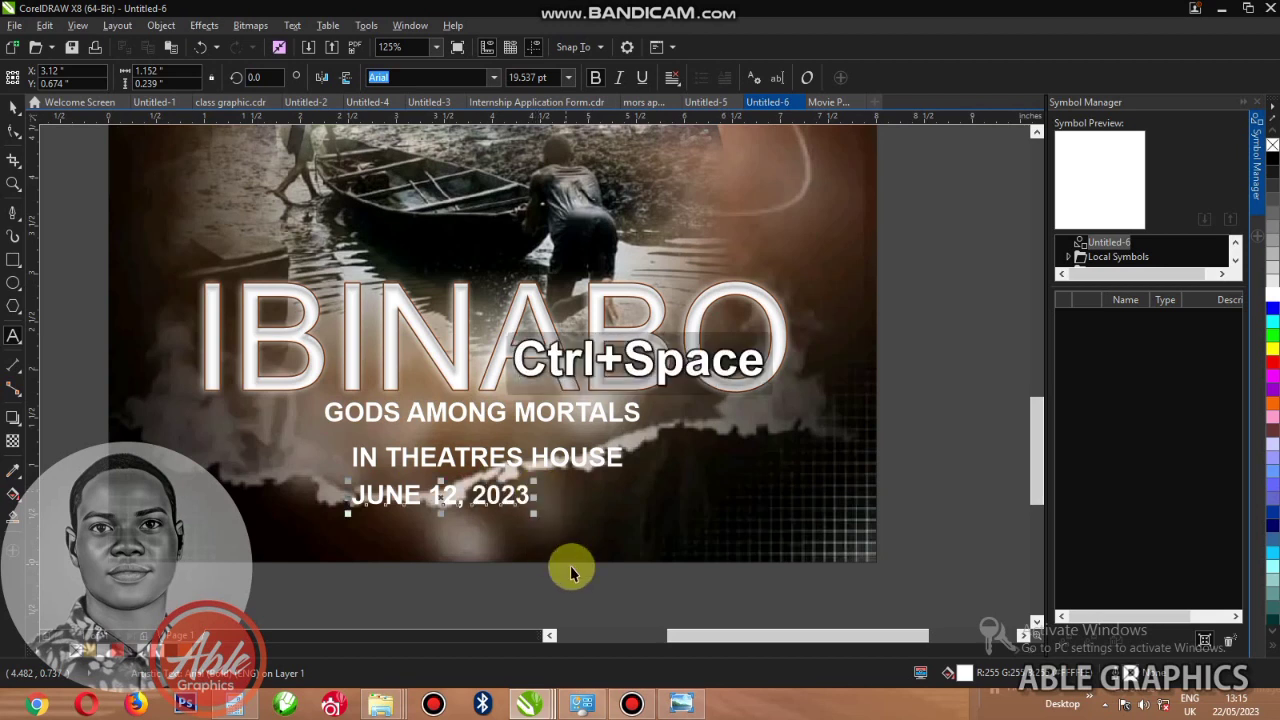
shift+click(591, 543)
key(c)
click(950, 432)
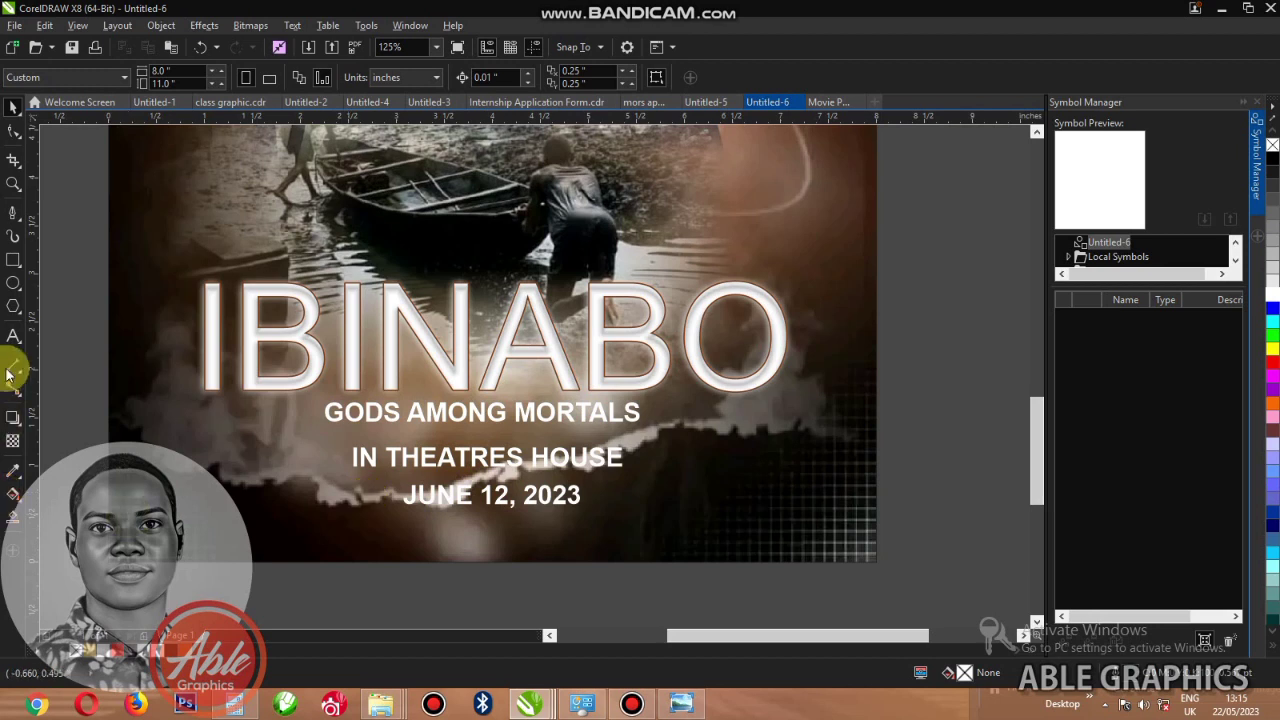
- Draw a rectangle about 8.4 by 2.65 inches across the poster's lower part and fill it with dark gray
click(13, 260)
drag(80, 606, 891, 344)
key(ctrl+space)
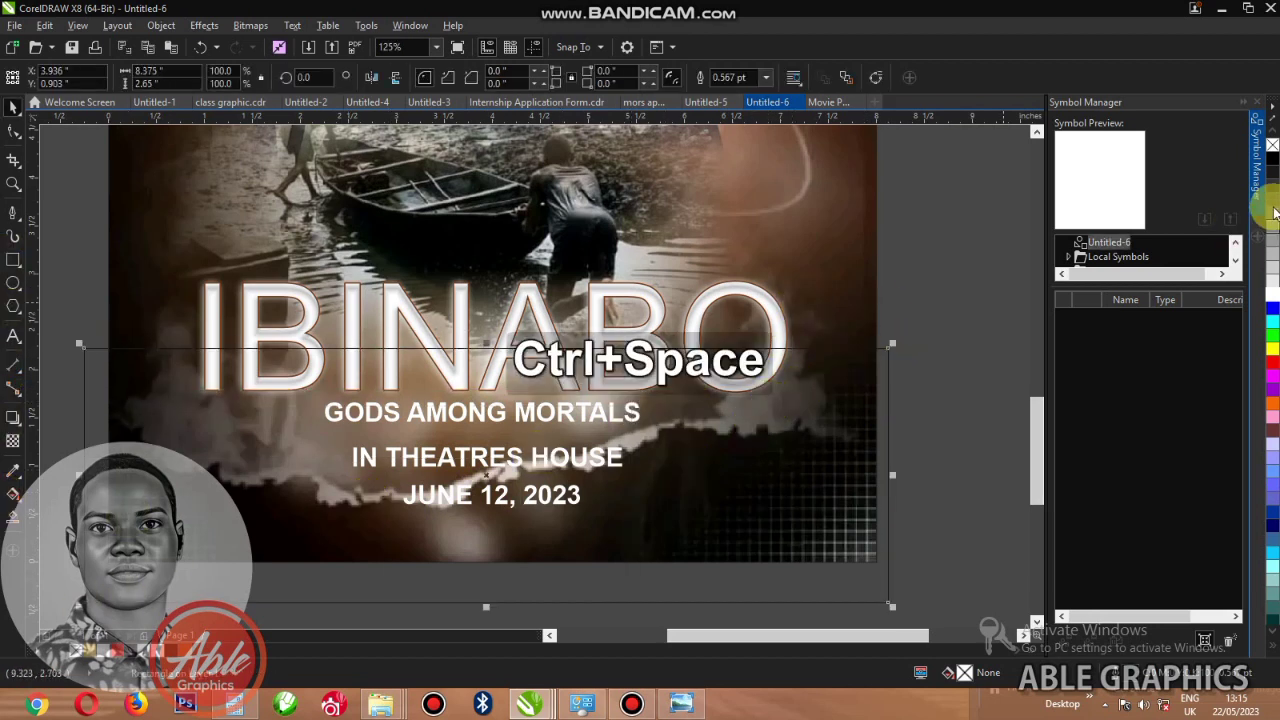
click(1274, 197)
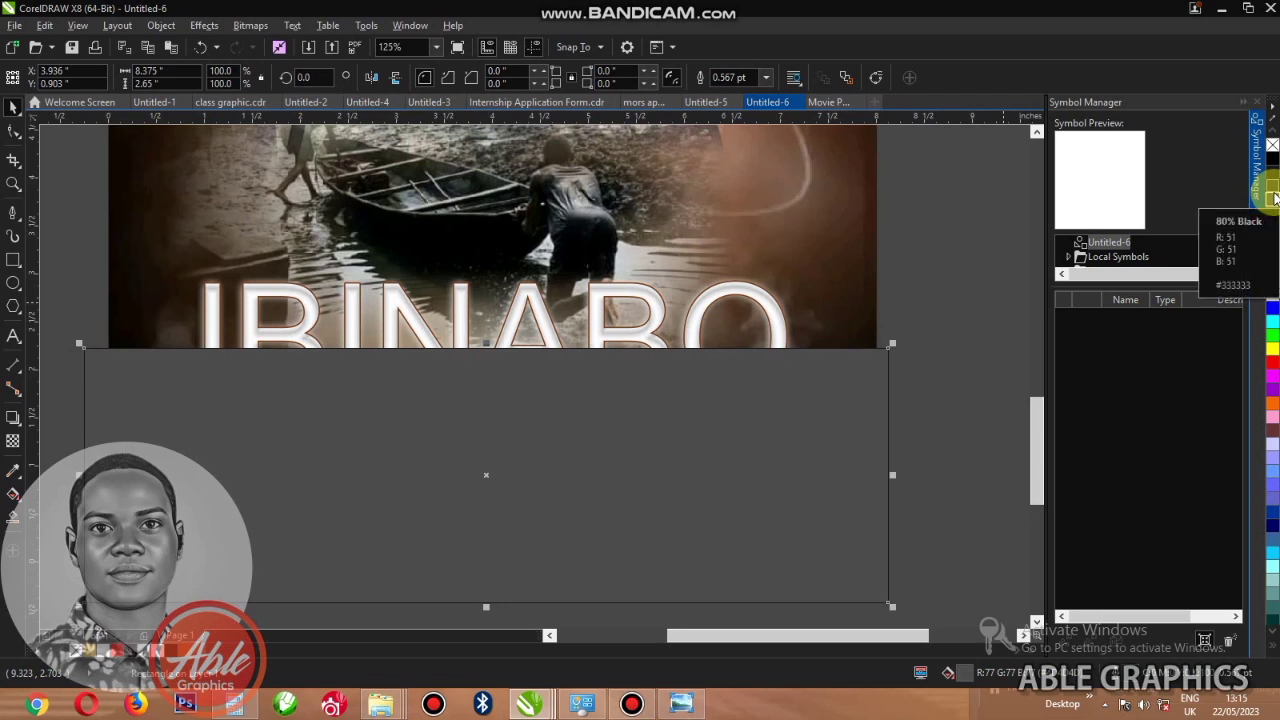
mouse_move(1276, 26)
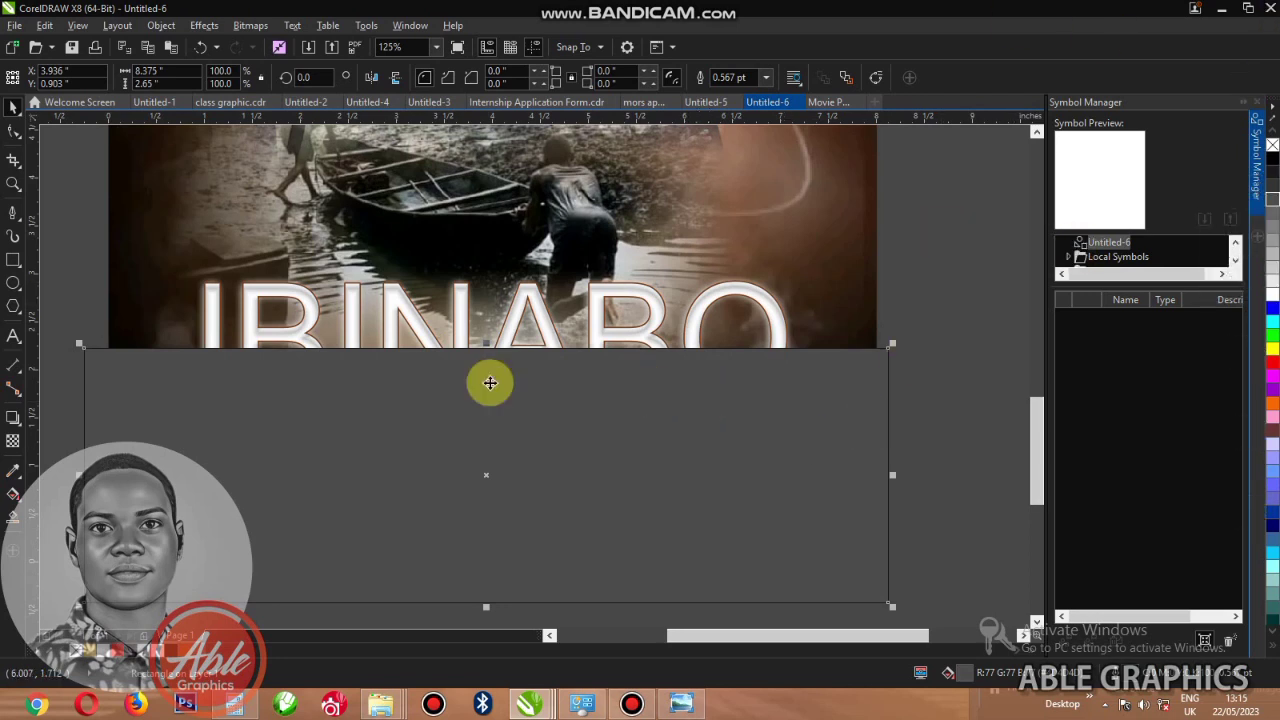
- Fade the gray rectangle out towards its upper edge with a linear transparency and PowerClip it inside the poster background, behind the texts
click(12, 441)
drag(497, 537, 497, 355)
key(ctrl+space)
right_click(729, 519)
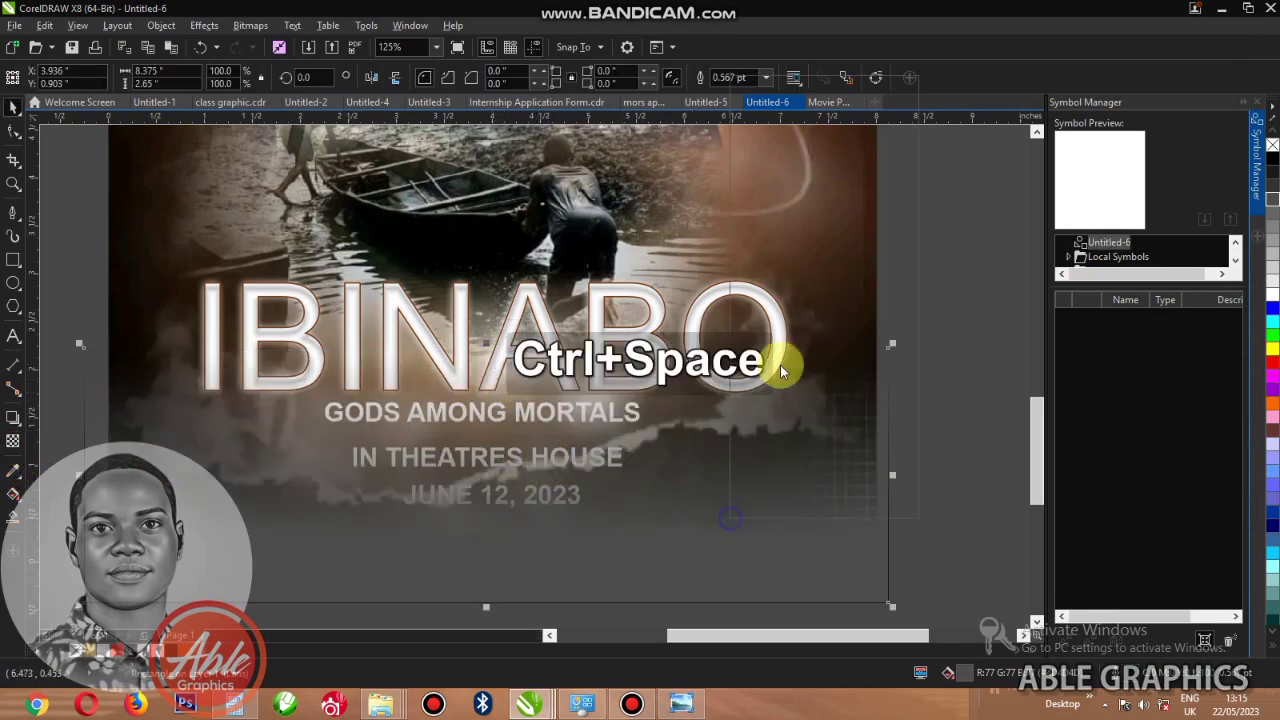
click(809, 87)
click(853, 206)
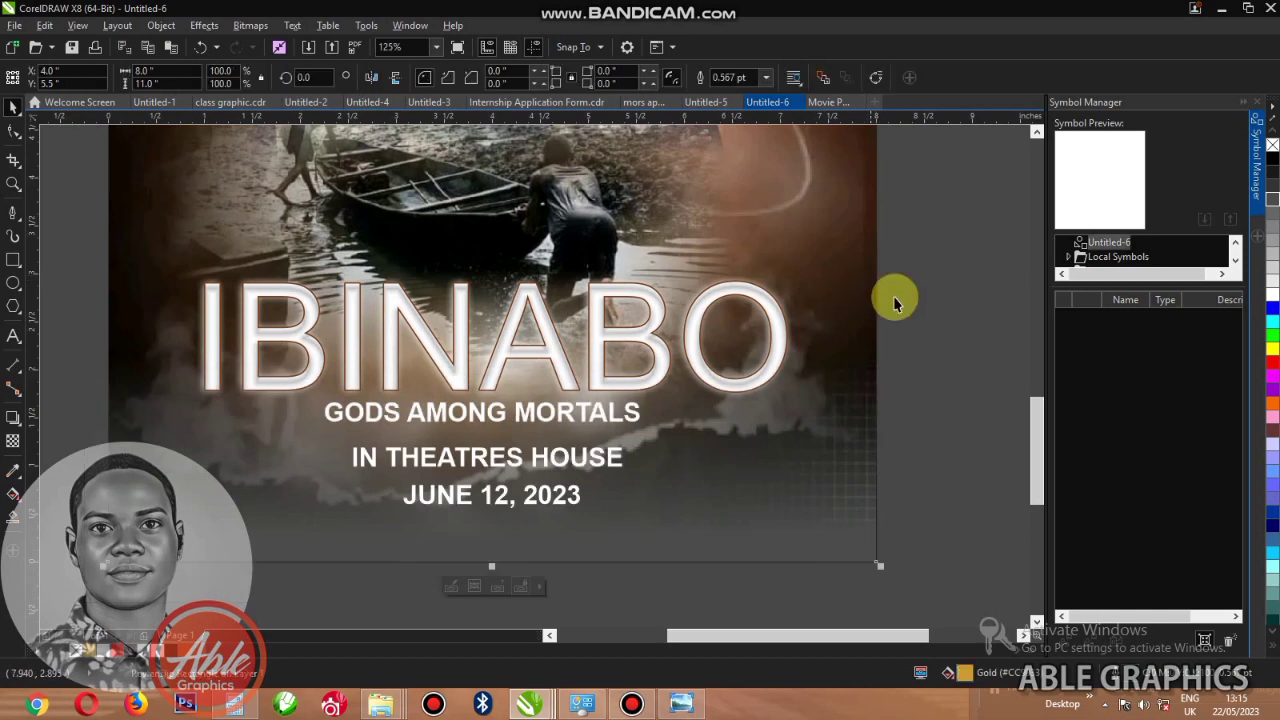
click(928, 309)
- Fill the clipped fade rectangle with black and enlarge it to about 9.86 by 3.12 inches
alt+click(769, 484)
alt+click(769, 484)
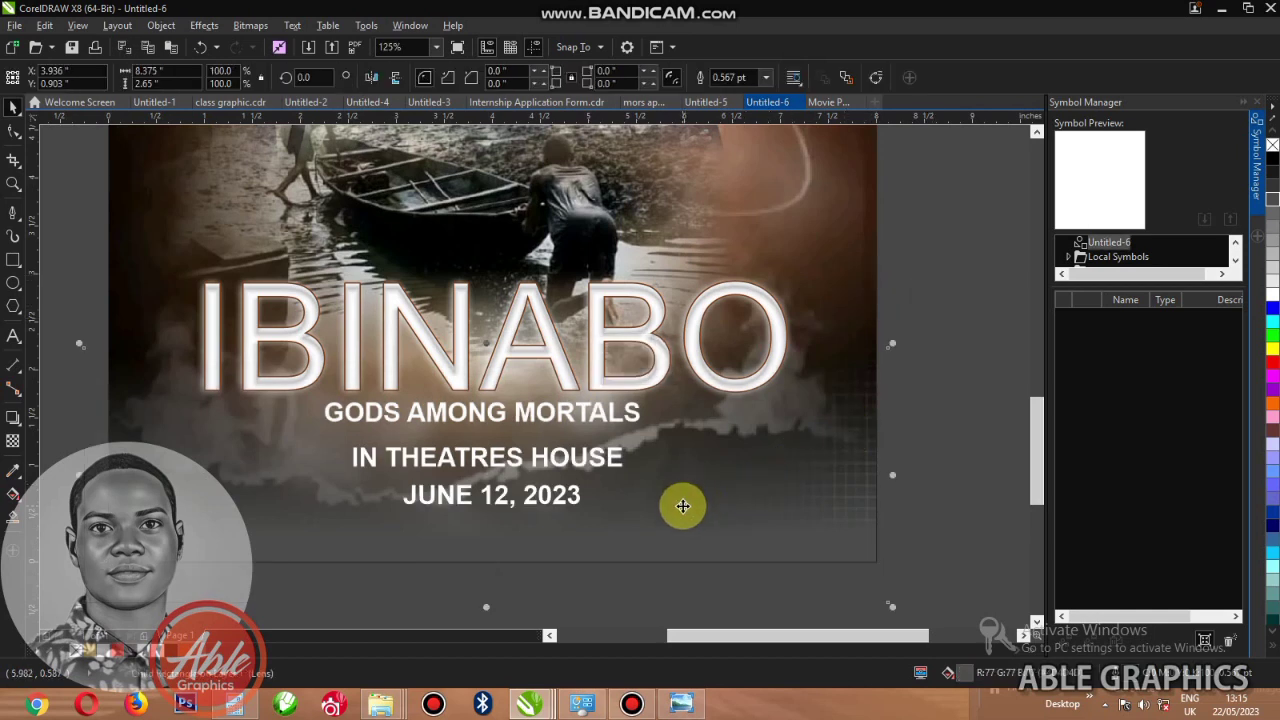
click(1270, 160)
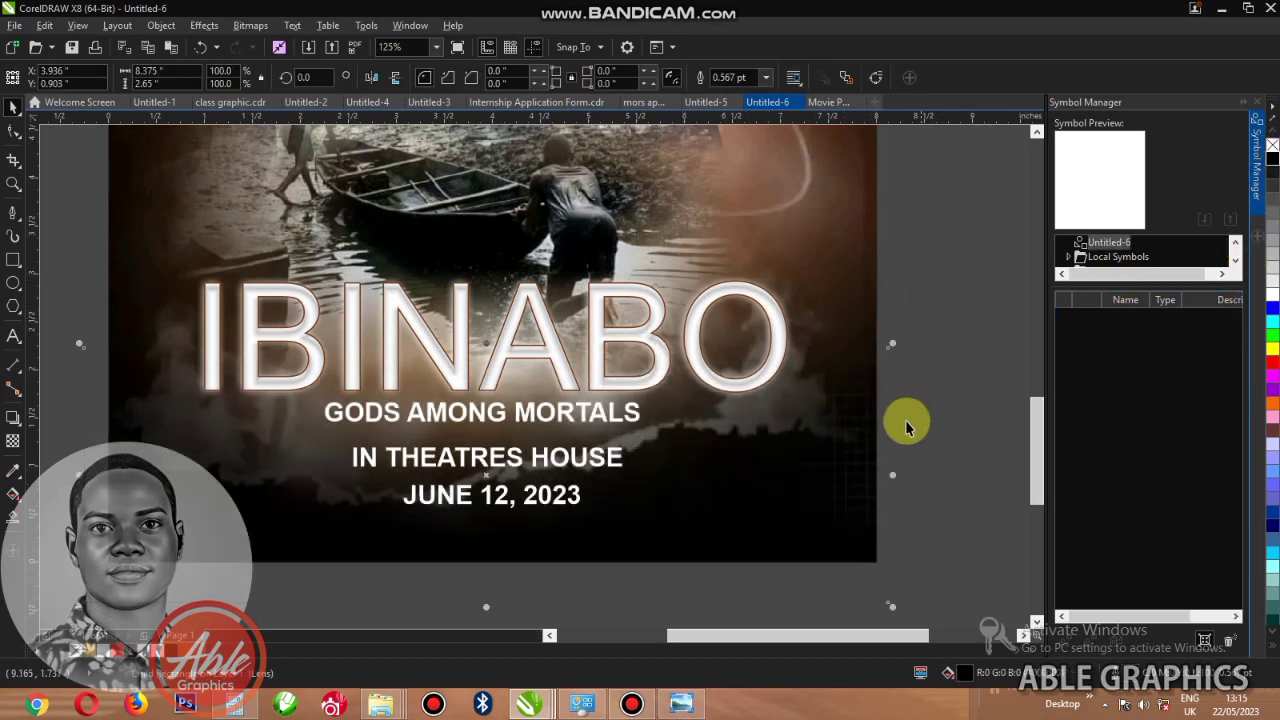
drag(894, 343, 963, 257)
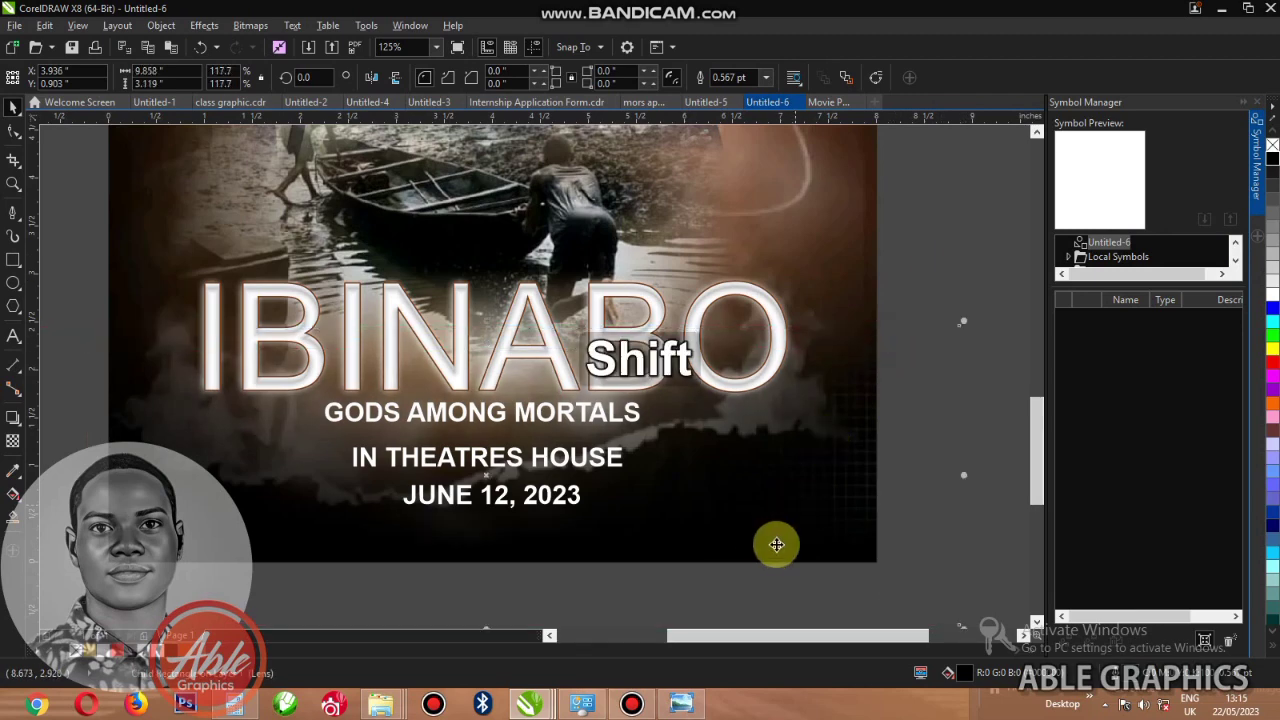
- Examine the whole poster in a full-screen preview and look closely at its upper half
scroll(717, 389, down, 2)
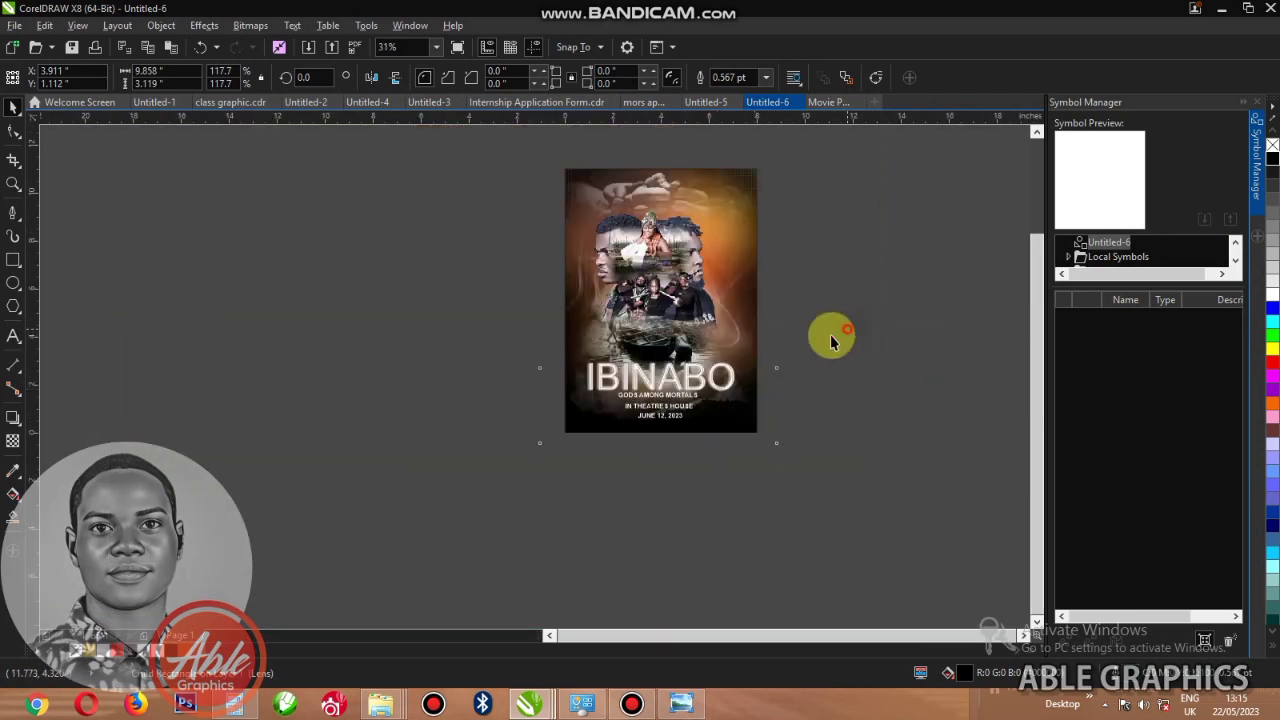
click(830, 334)
key(F4)
key(F9)
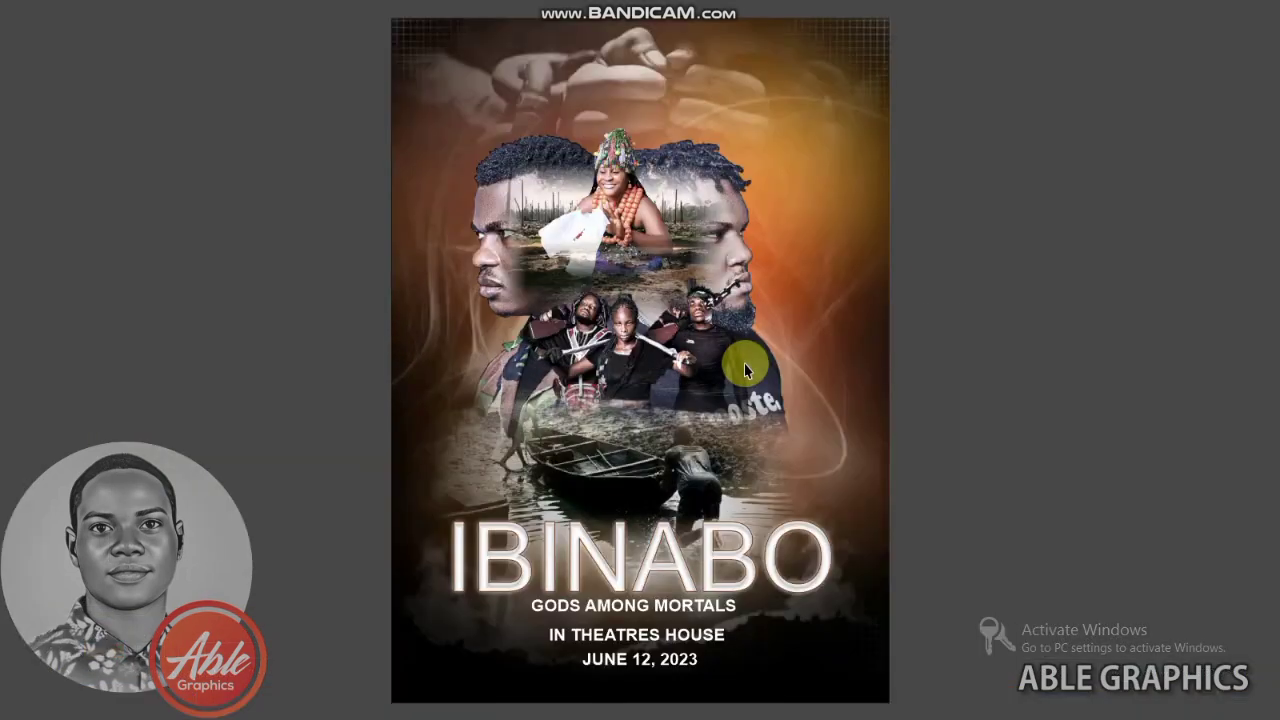
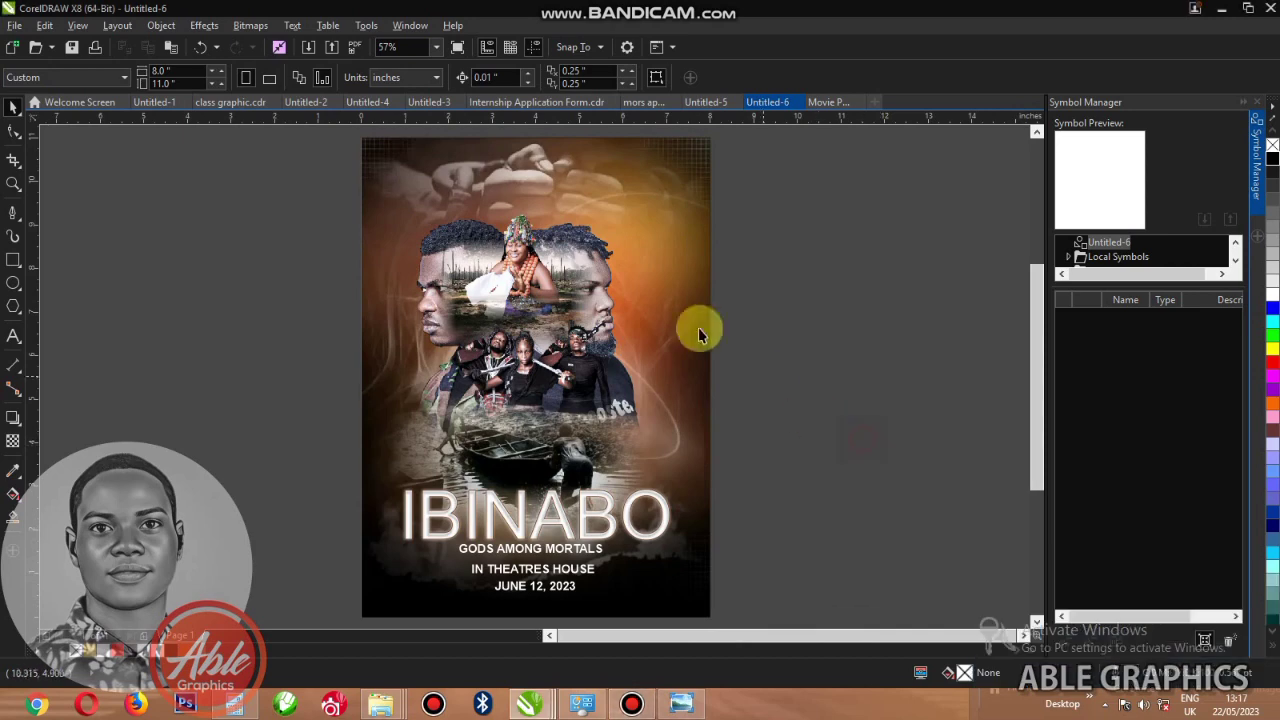
scroll(509, 192, down, 1)
scroll(518, 183, up, 3)
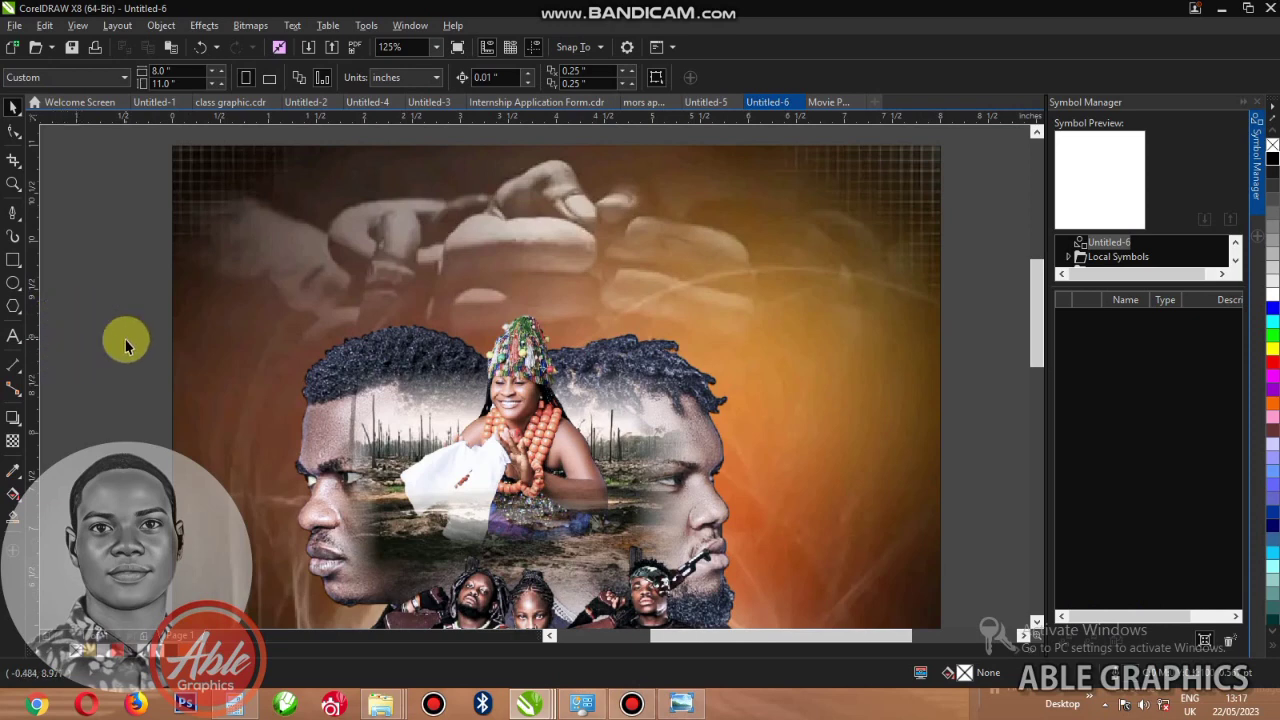
scroll(125, 345, down, 2)
scroll(47, 328, up, 2)
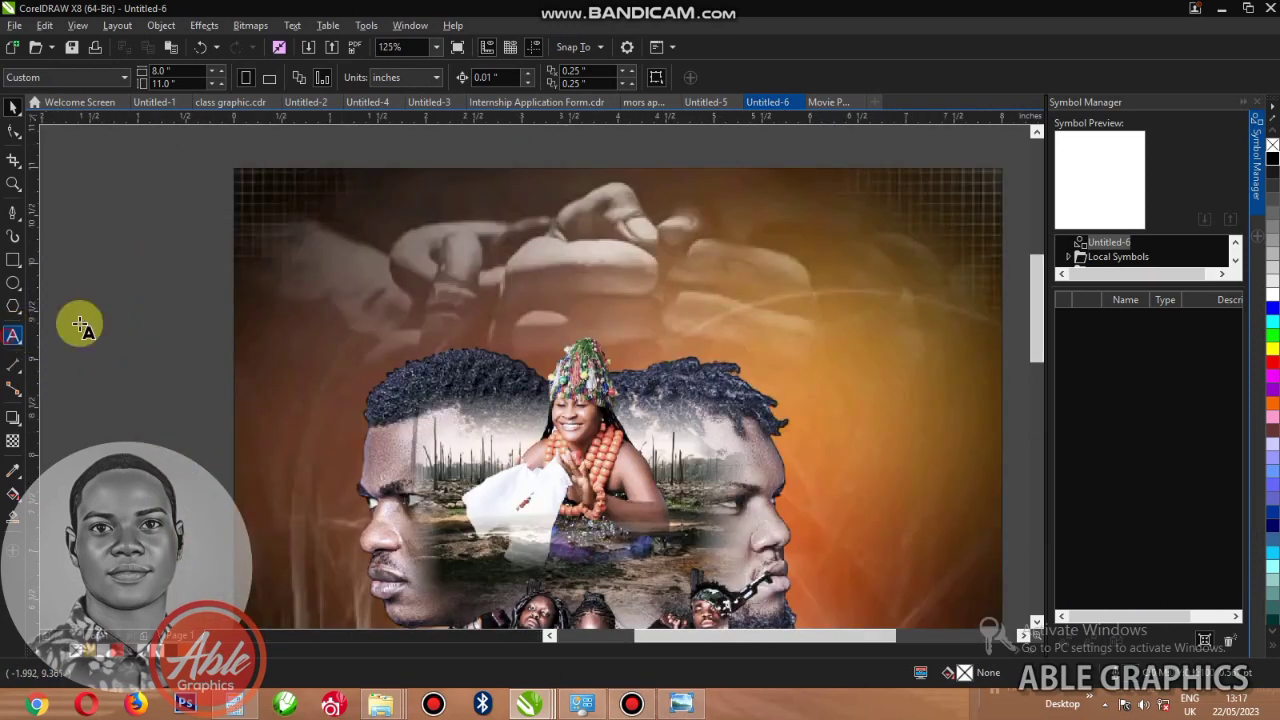
- Add a two-line, center-aligned text reading NAME: HERE beside the upper part of the poster
key(F8)
click(110, 330)
text(NAME )
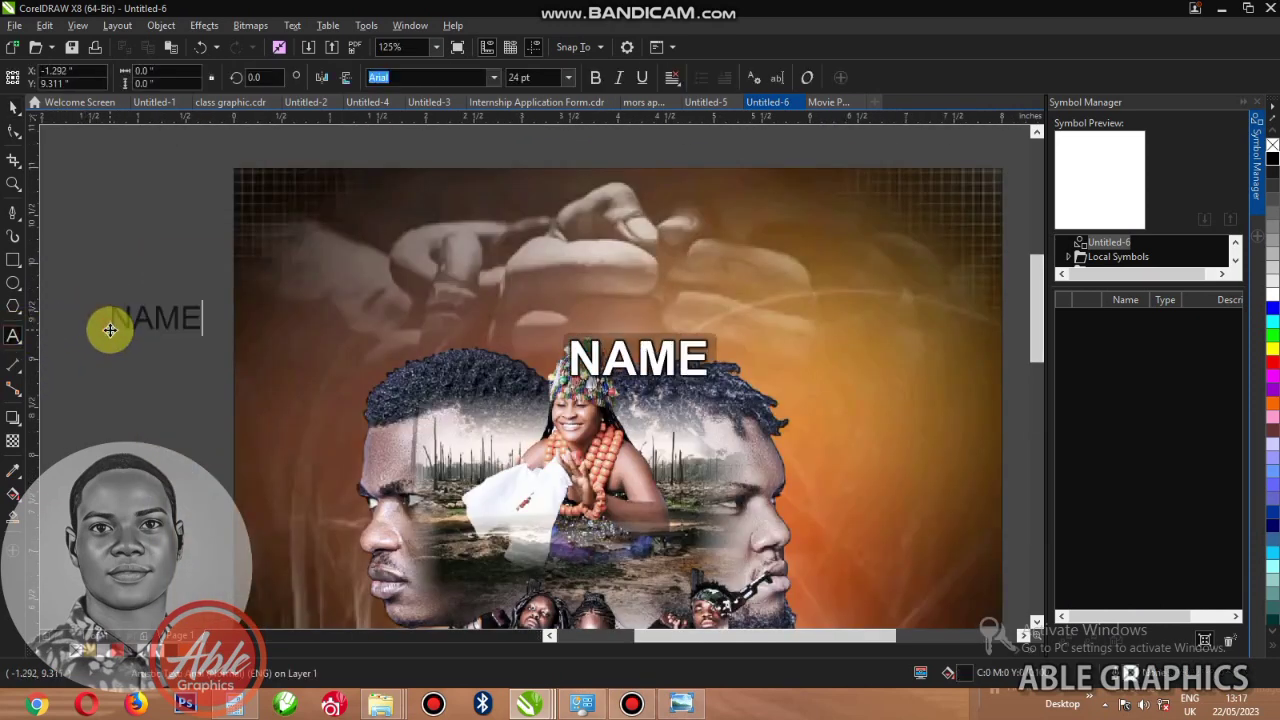
text(:)
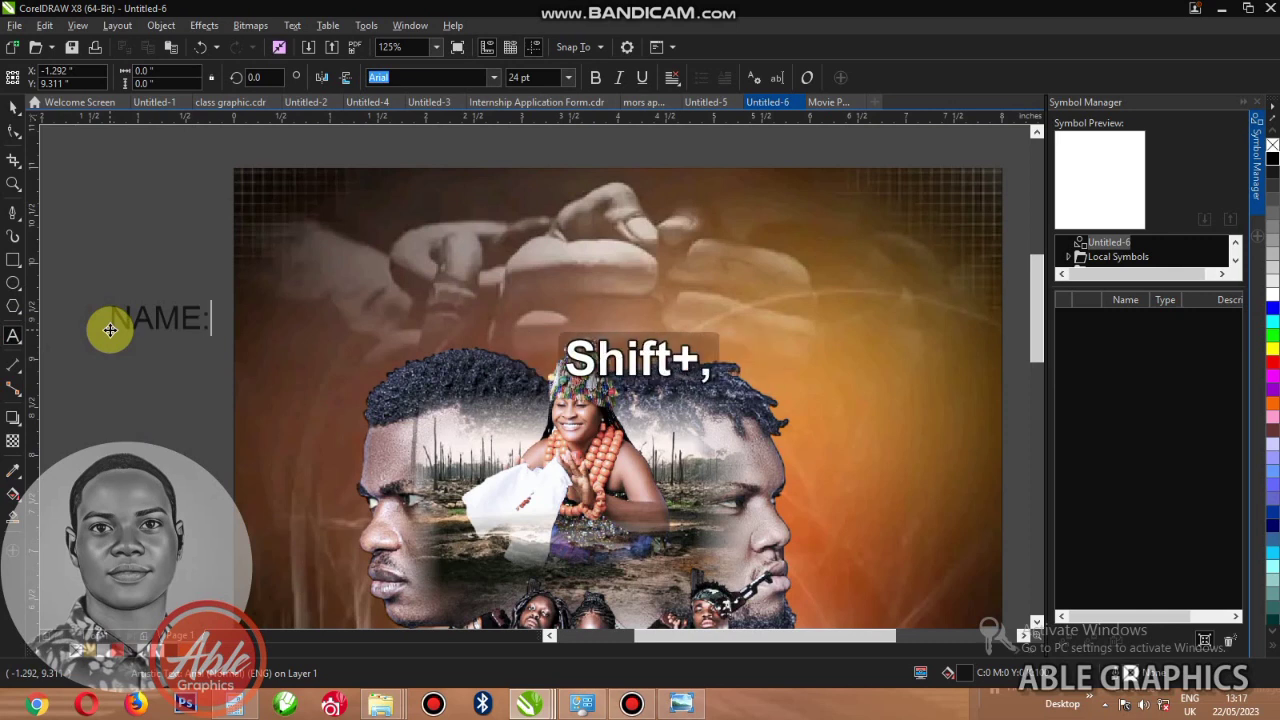
key(Escape)
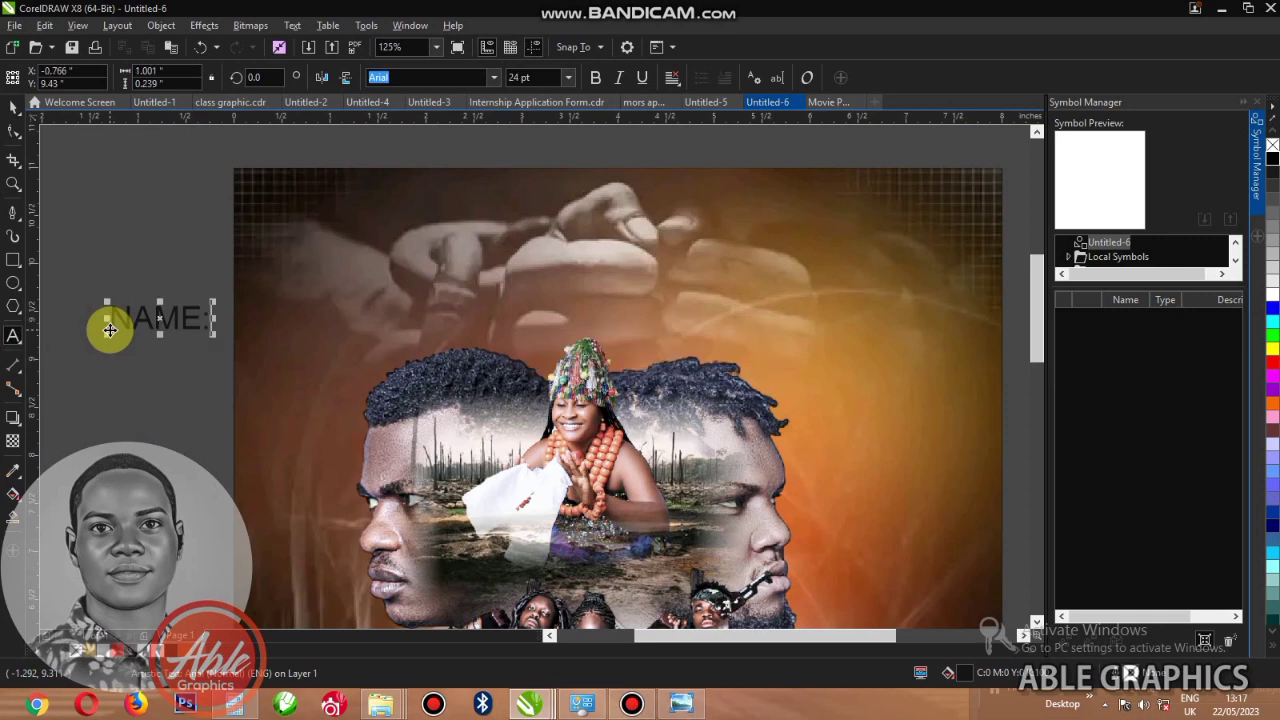
key(Return)
text(HERE)
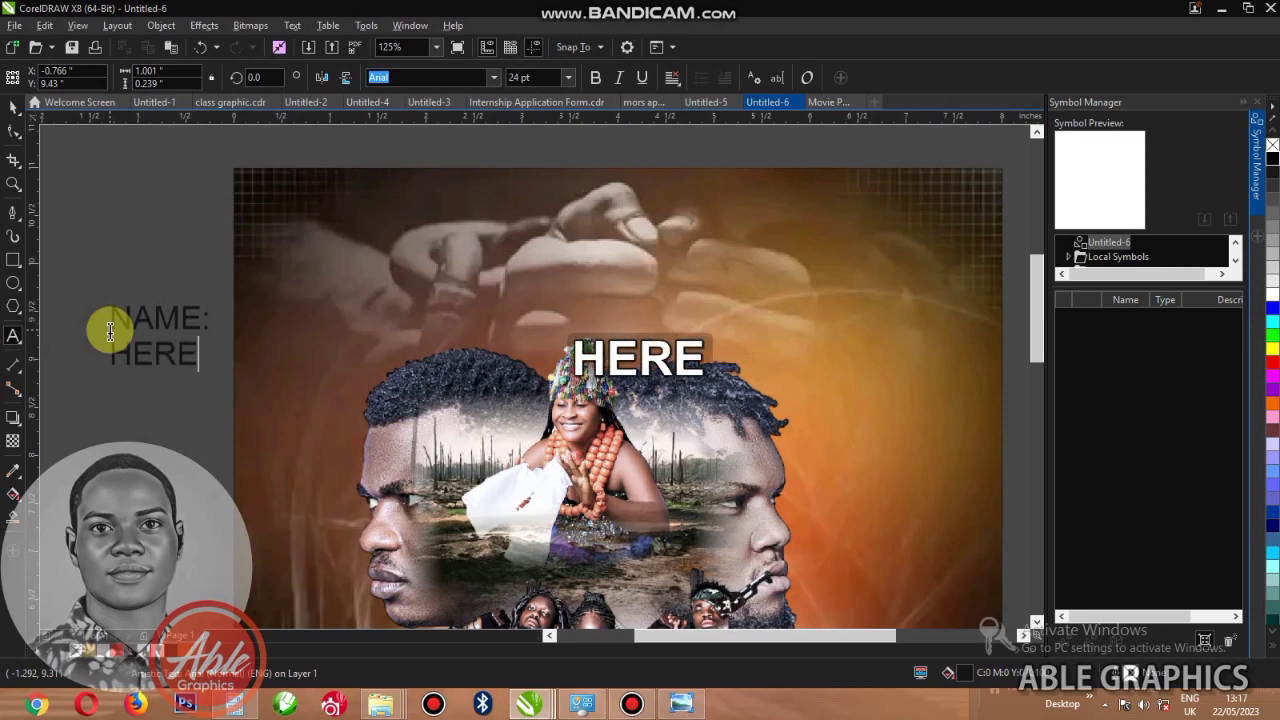
key(ctrl+e)
key(ctrl+space)
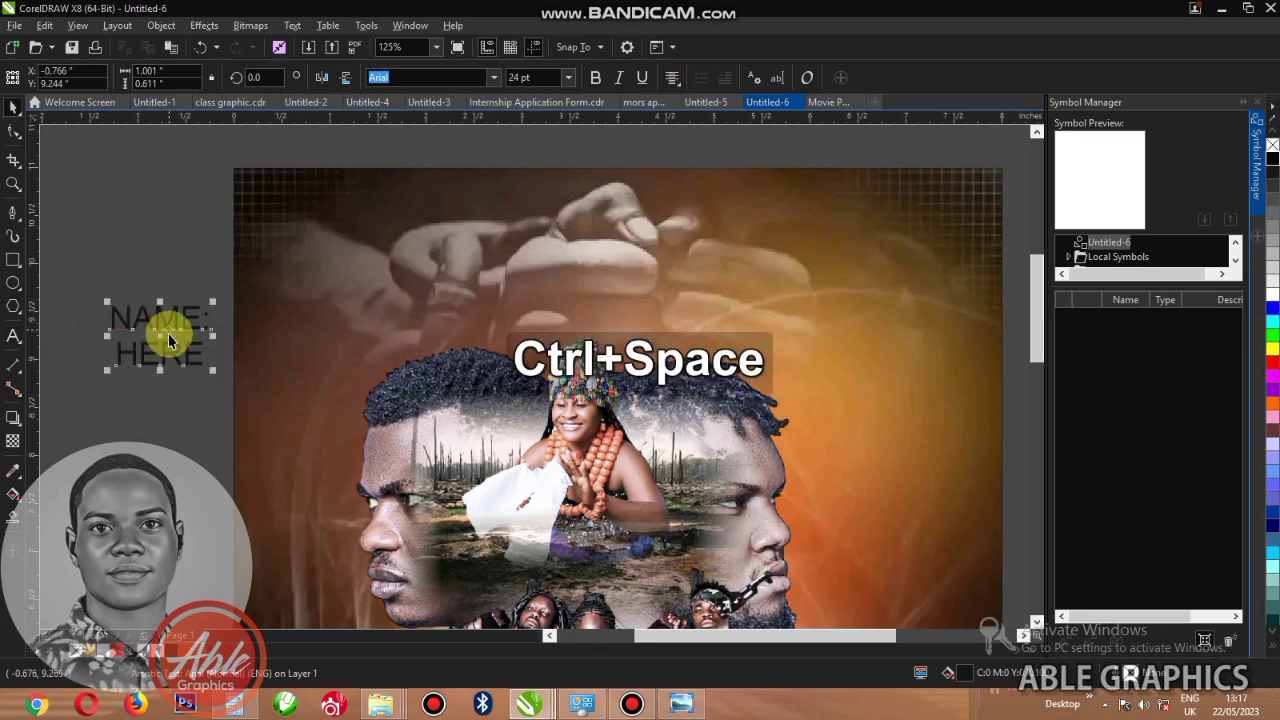
- Move the NAME: HERE text onto the poster above the portraits and format it in white SwitzerlandCondBlack
drag(171, 317, 470, 226)
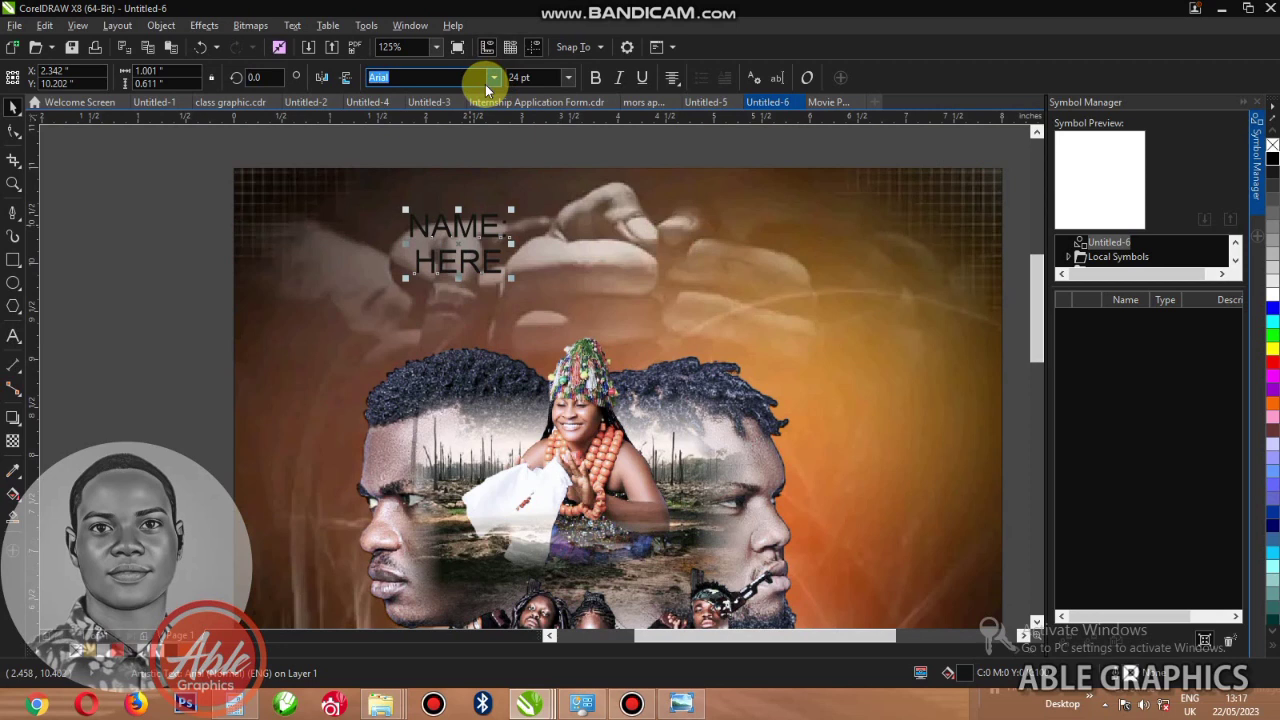
click(485, 84)
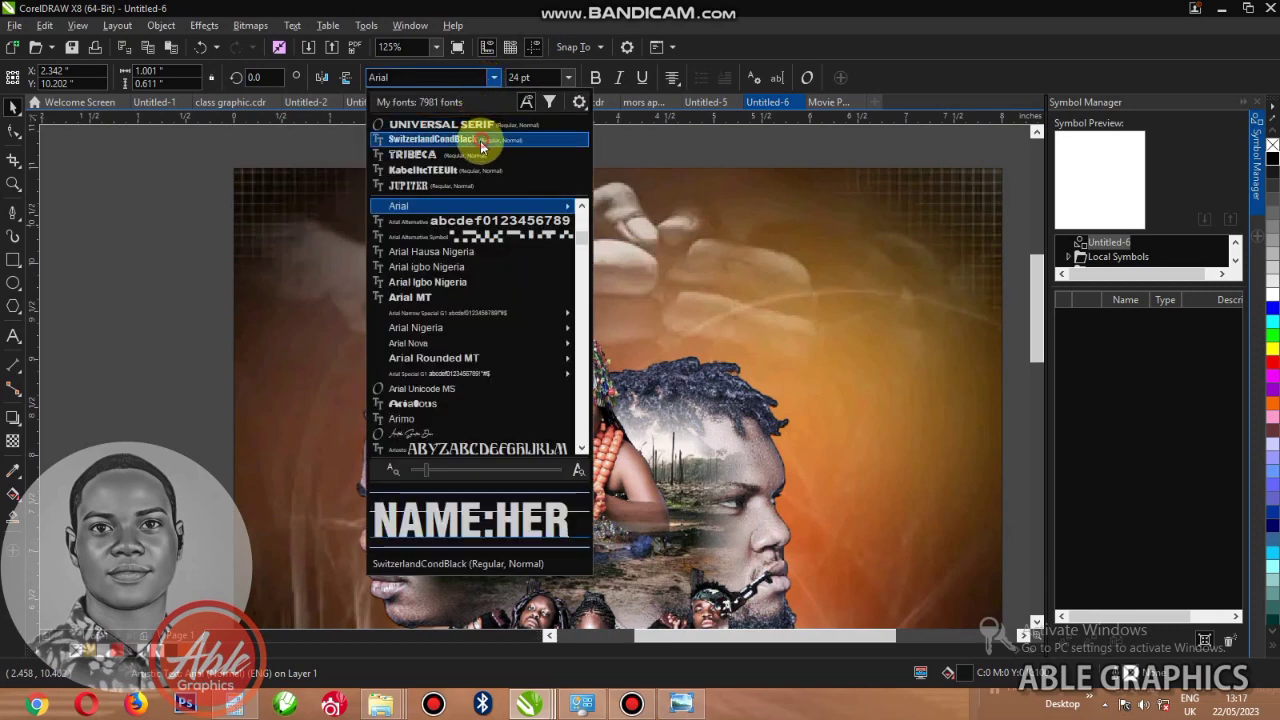
click(482, 139)
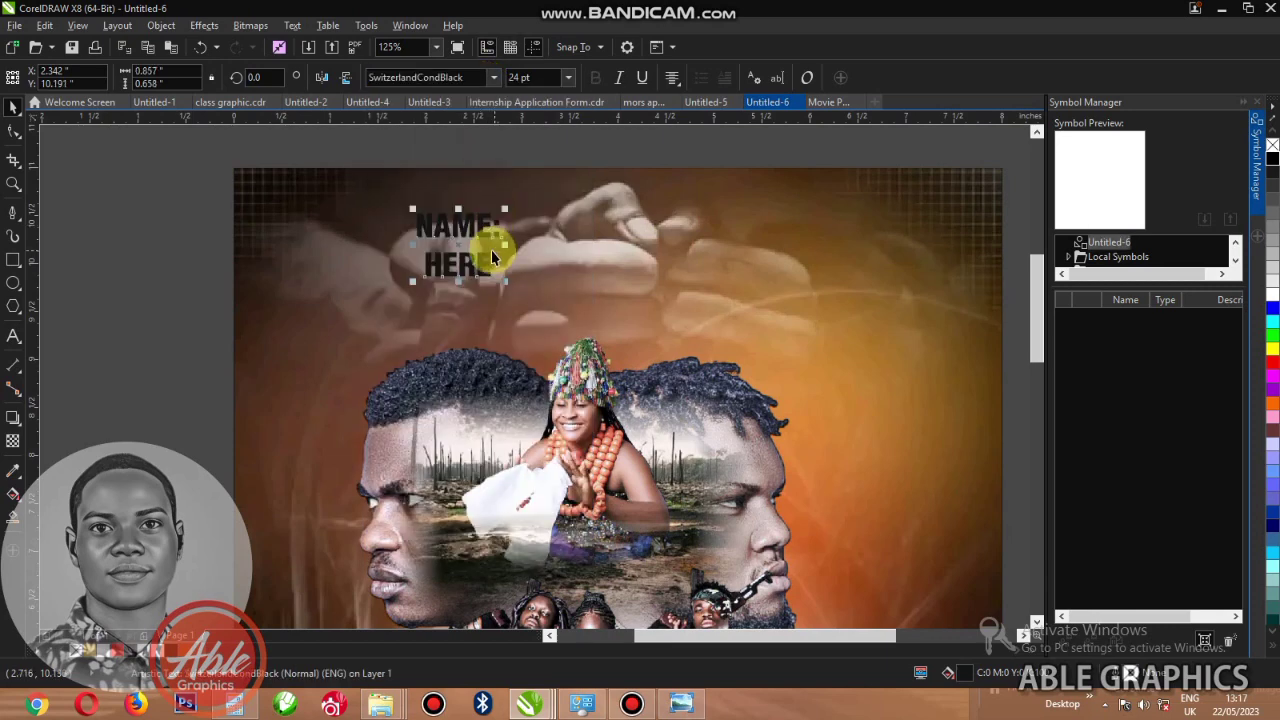
click(1272, 302)
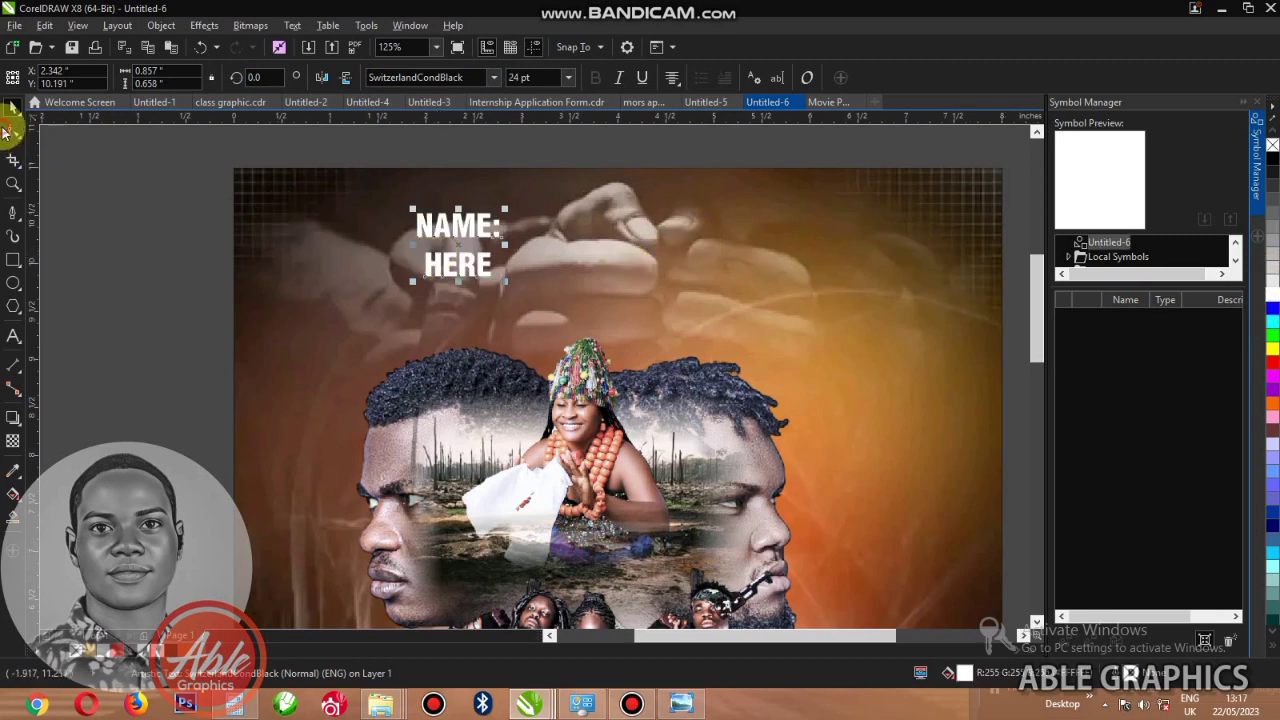
- Tighten the NAME: HERE line spacing, shrink the text to about 15 pt and repeat it into an evenly spaced row of four
click(13, 134)
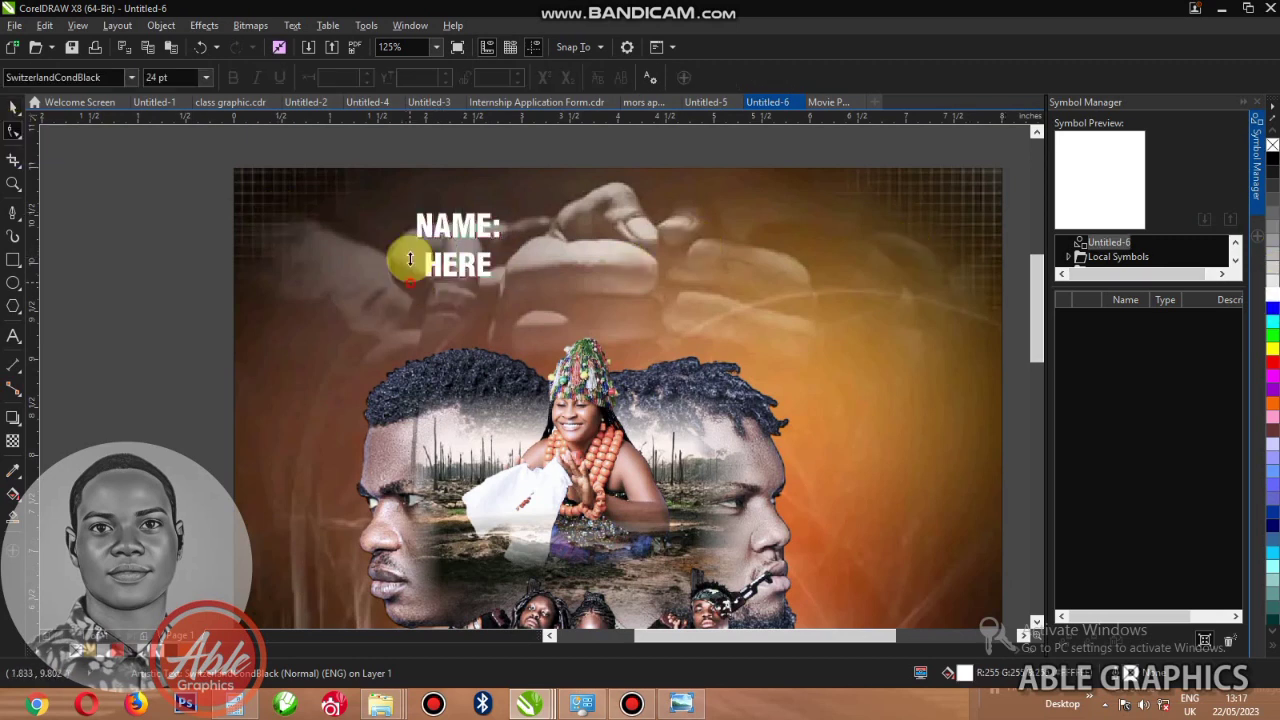
key(ctrl+space)
drag(476, 256, 523, 250)
key(ctrl+r)
key(ctrl+r)
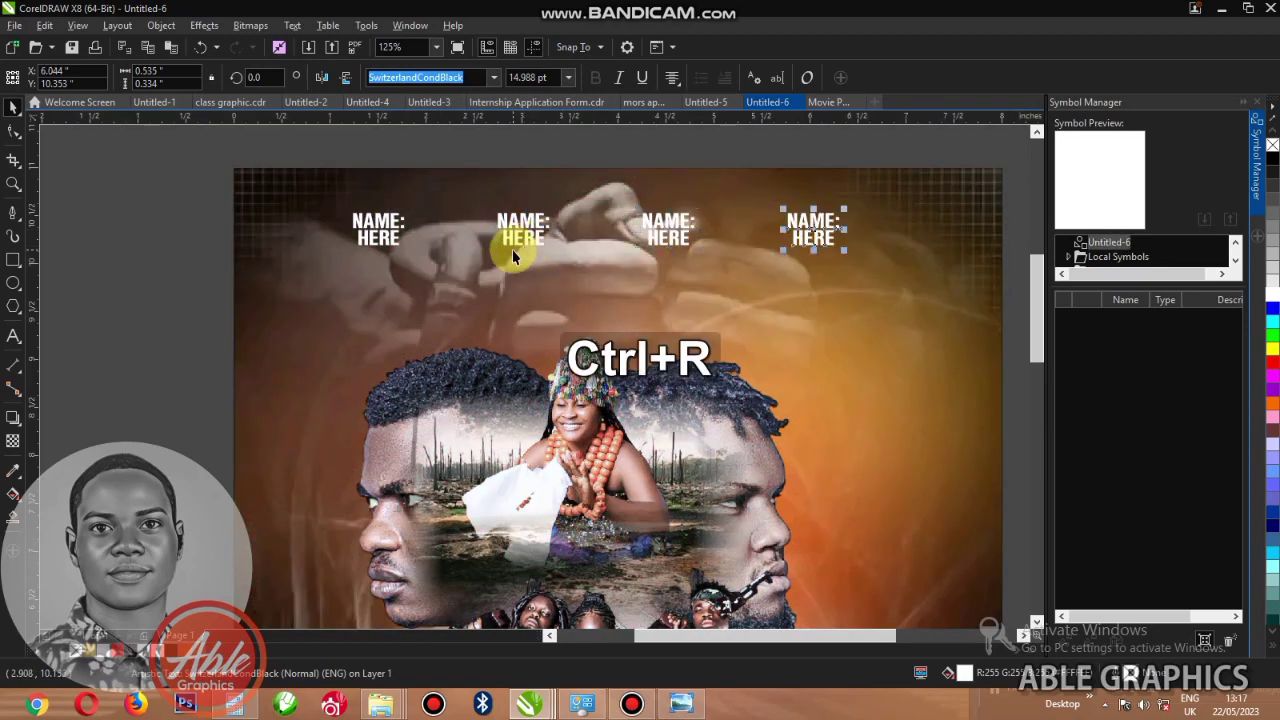
- Group the four NAME: HERE texts and center them horizontally on the poster
click(774, 154)
scroll(774, 154, down, 2)
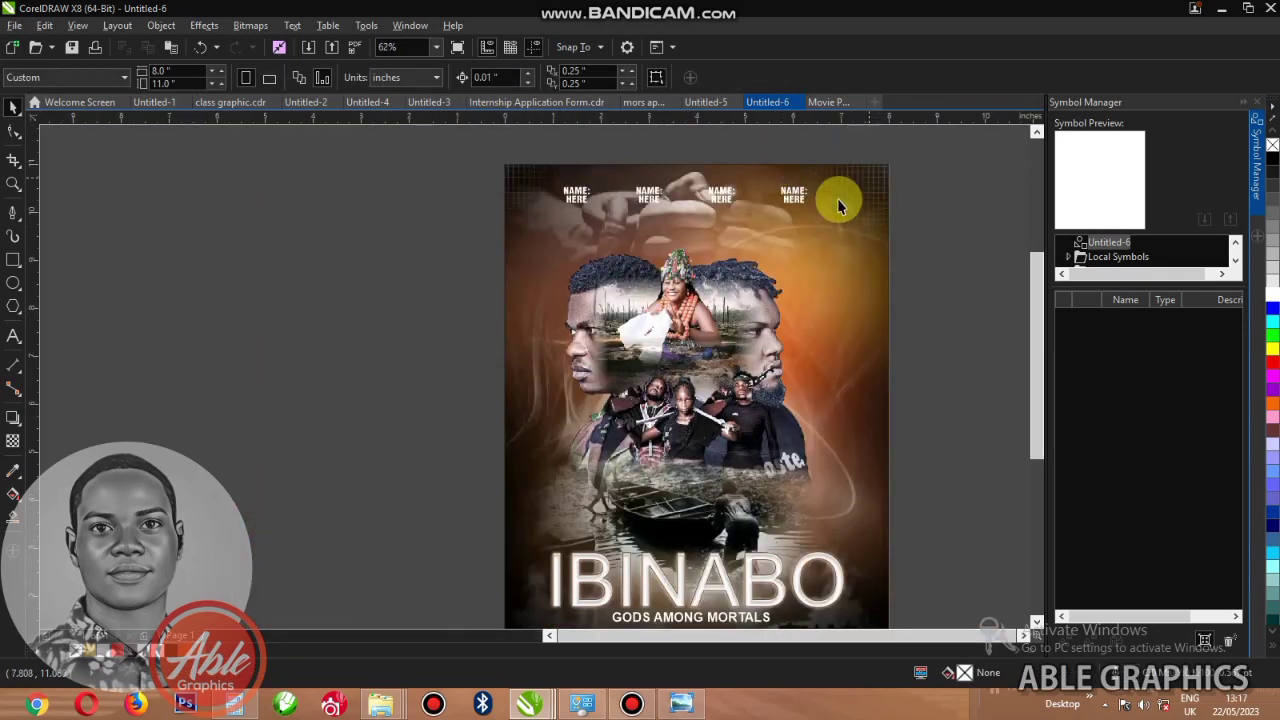
drag(915, 150, 457, 255)
key(ctrl+g)
shift+click(877, 235)
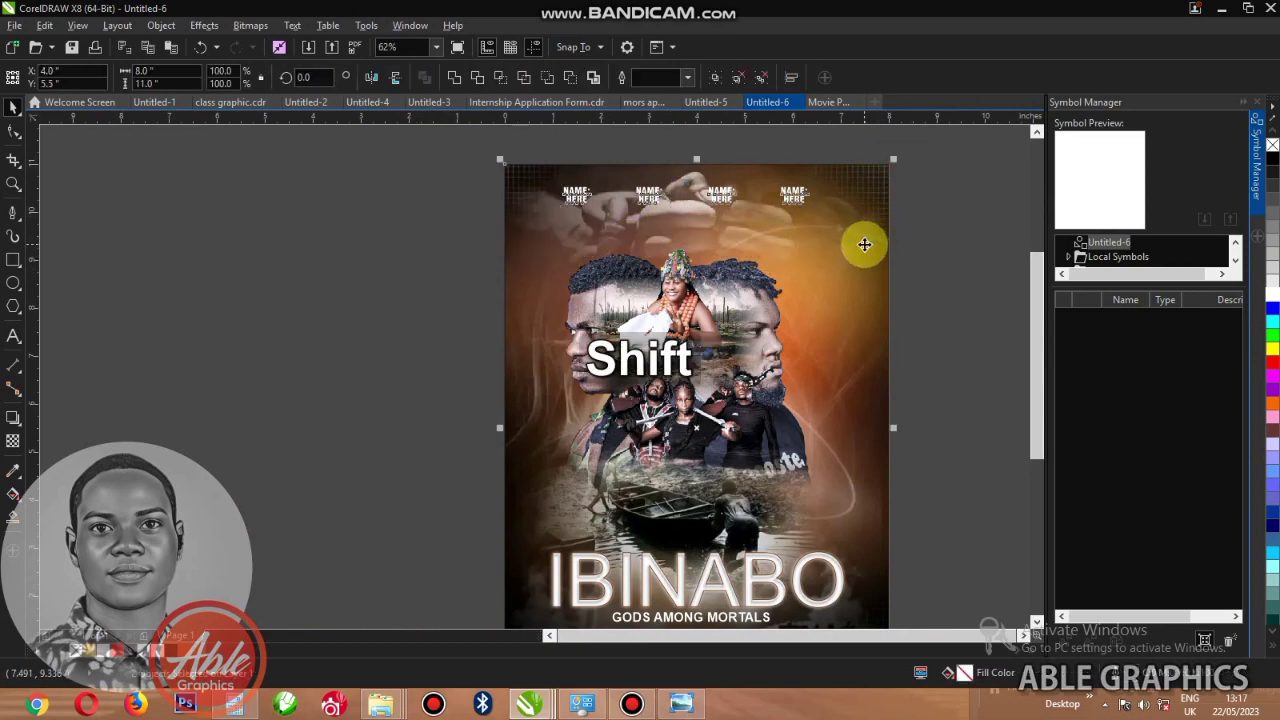
key(c)
click(760, 201)
- Examine the whole poster with its row of names in a full-screen preview
key(F4)
key(F9)
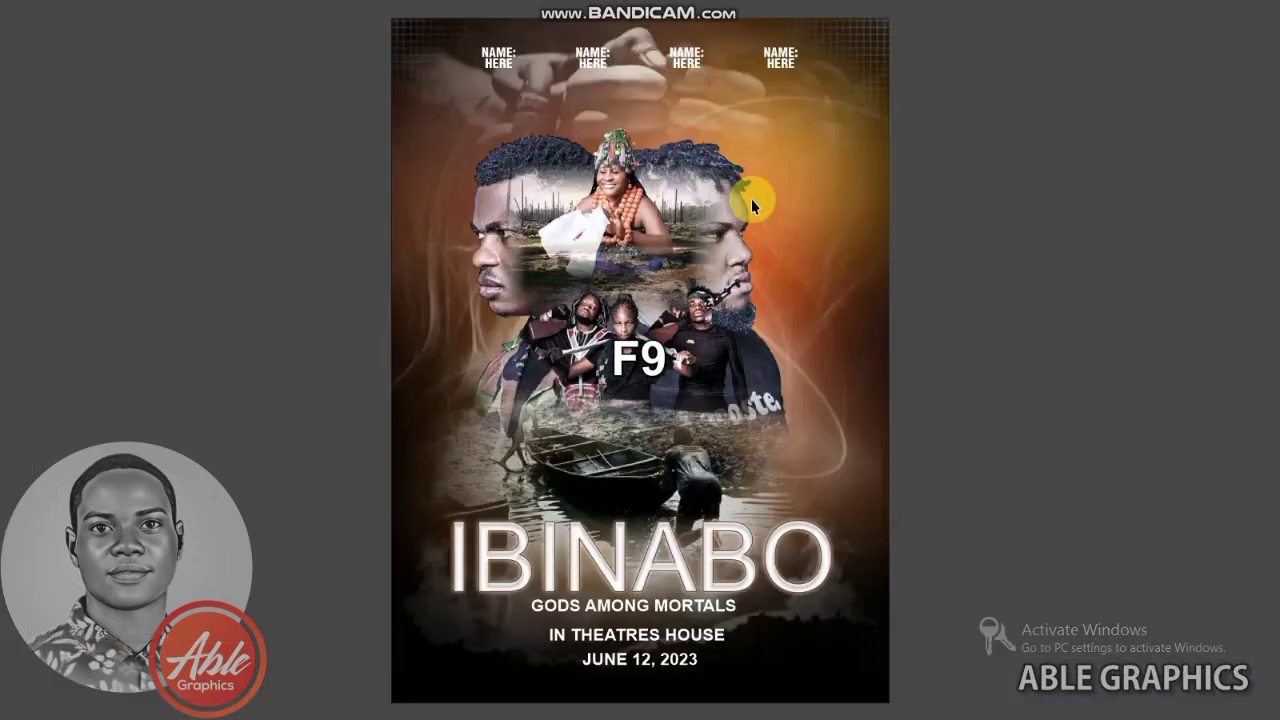
click(723, 198)
key(F9)
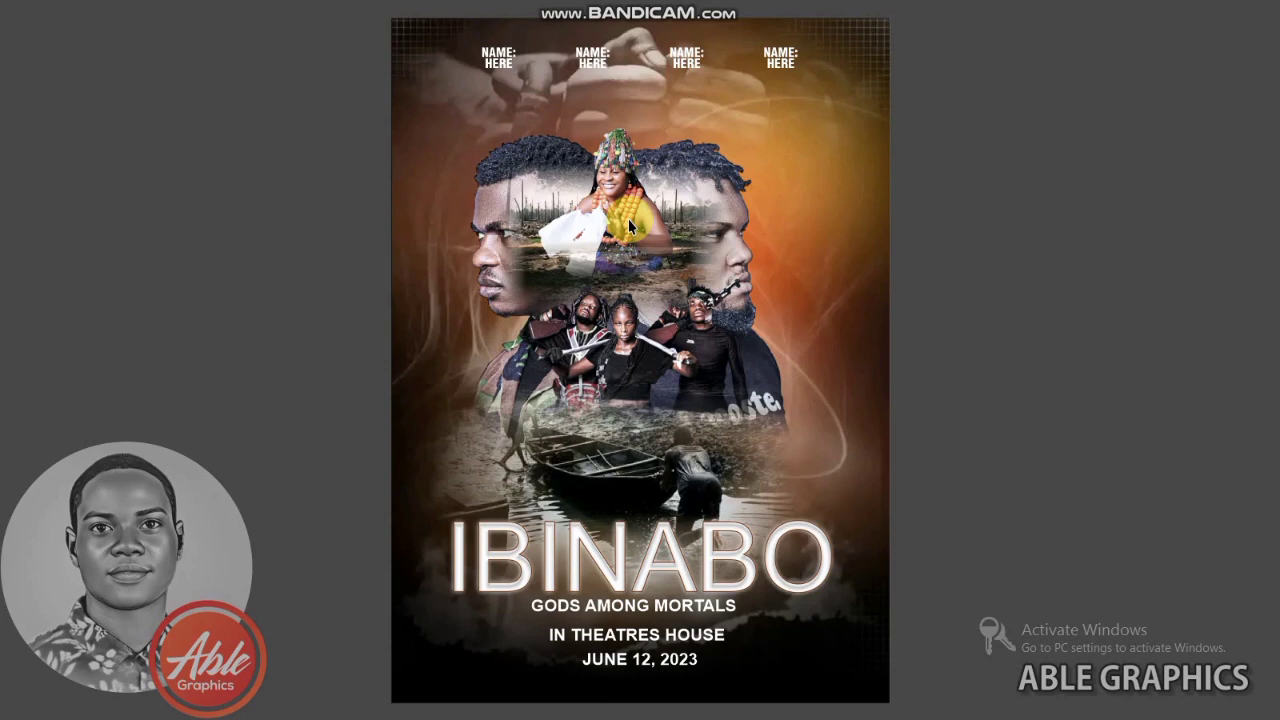
click(730, 226)
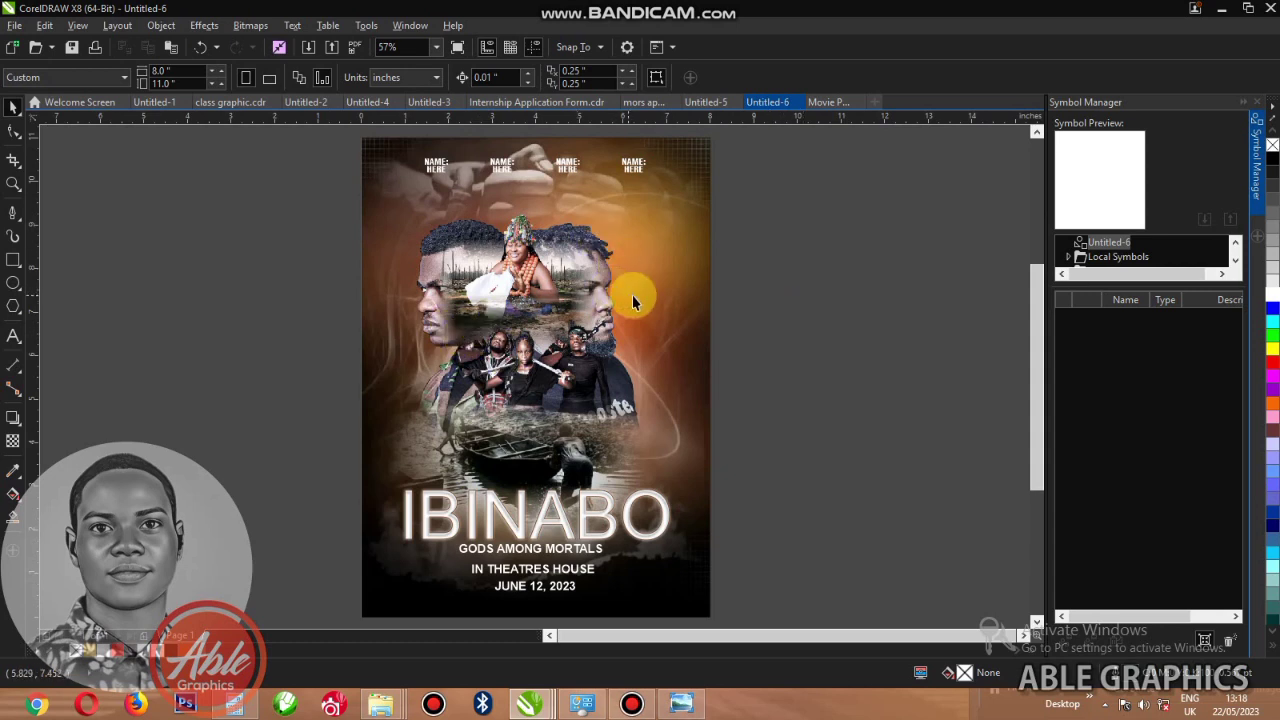
- Open the poster's clipped contents and move the two large side-profile portraits slightly outward, away from each other
key(ctrl)
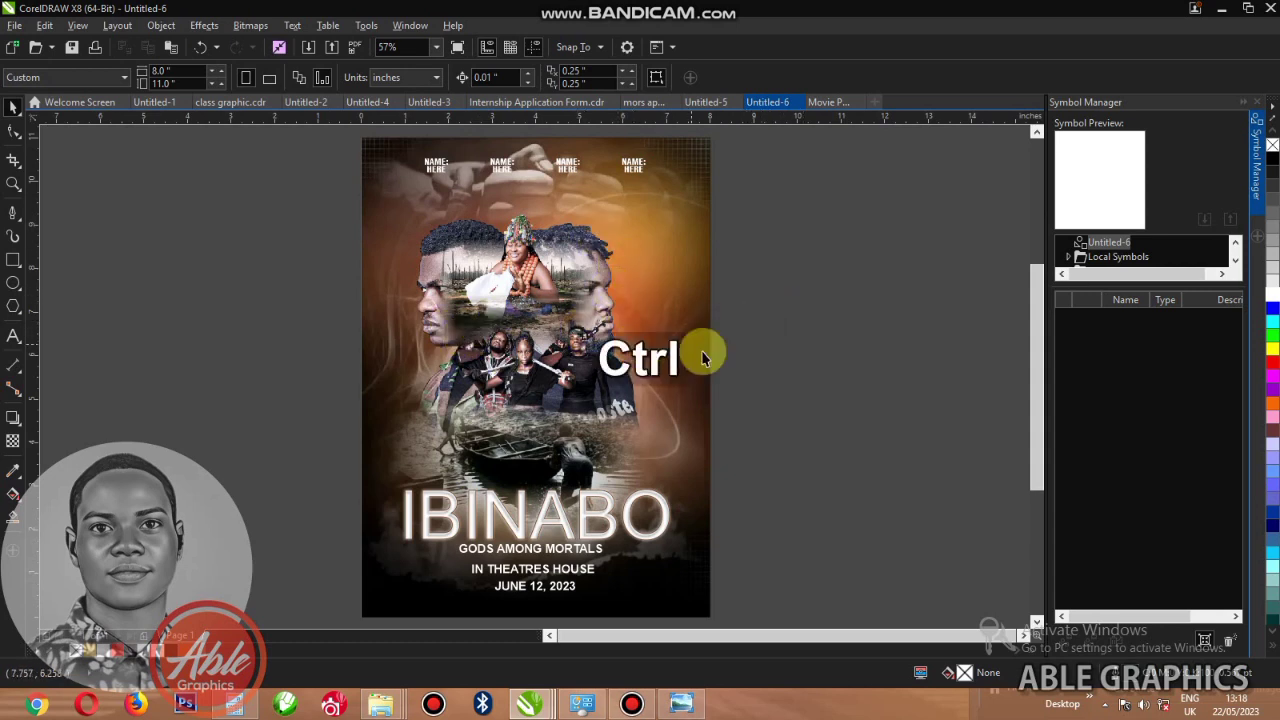
ctrl+click(693, 404)
click(980, 258)
click(660, 422)
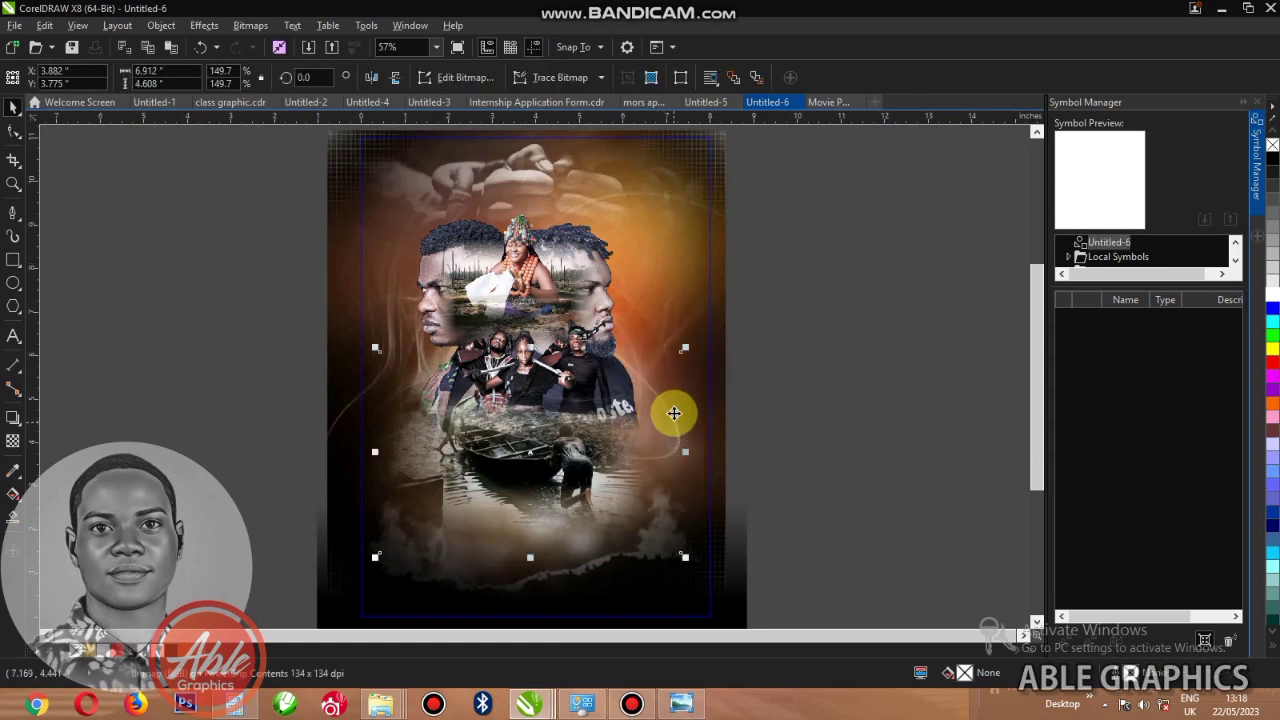
drag(663, 333, 678, 334)
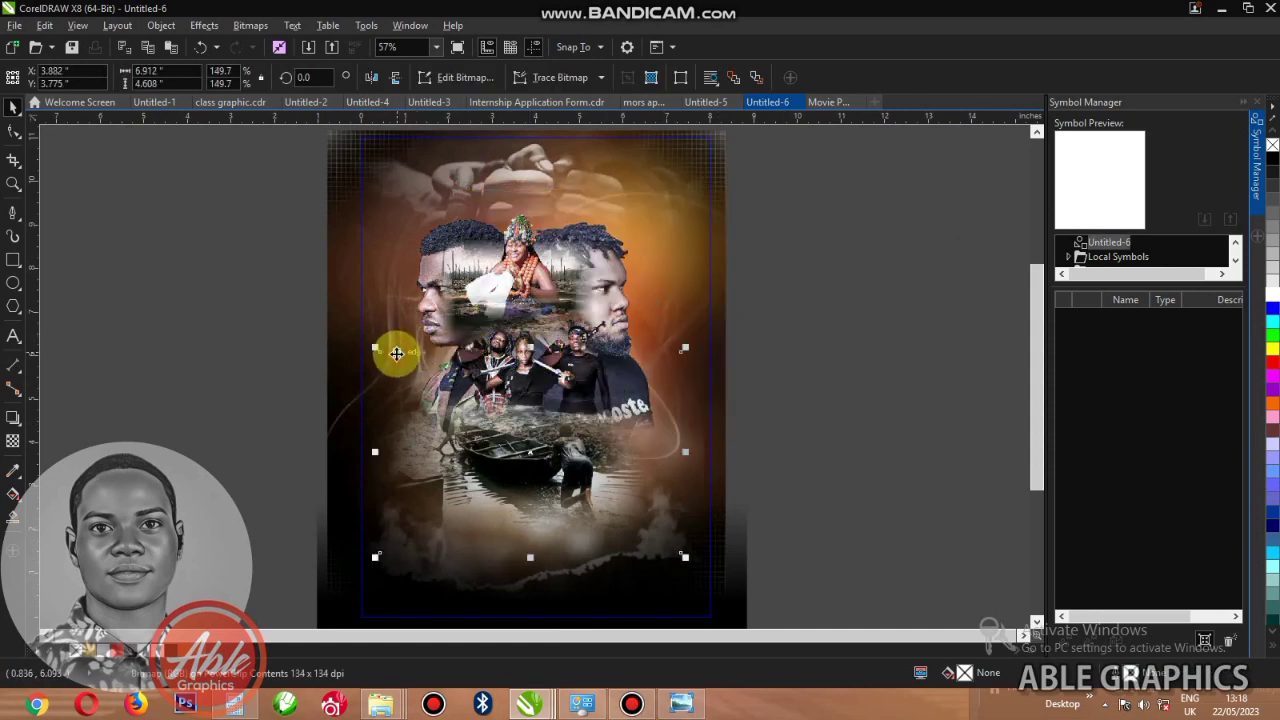
mouse_move(380, 325)
mouse_down()
mouse_move(363, 320)
mouse_move(382, 323)
mouse_up()
scroll(379, 320, down, 2)
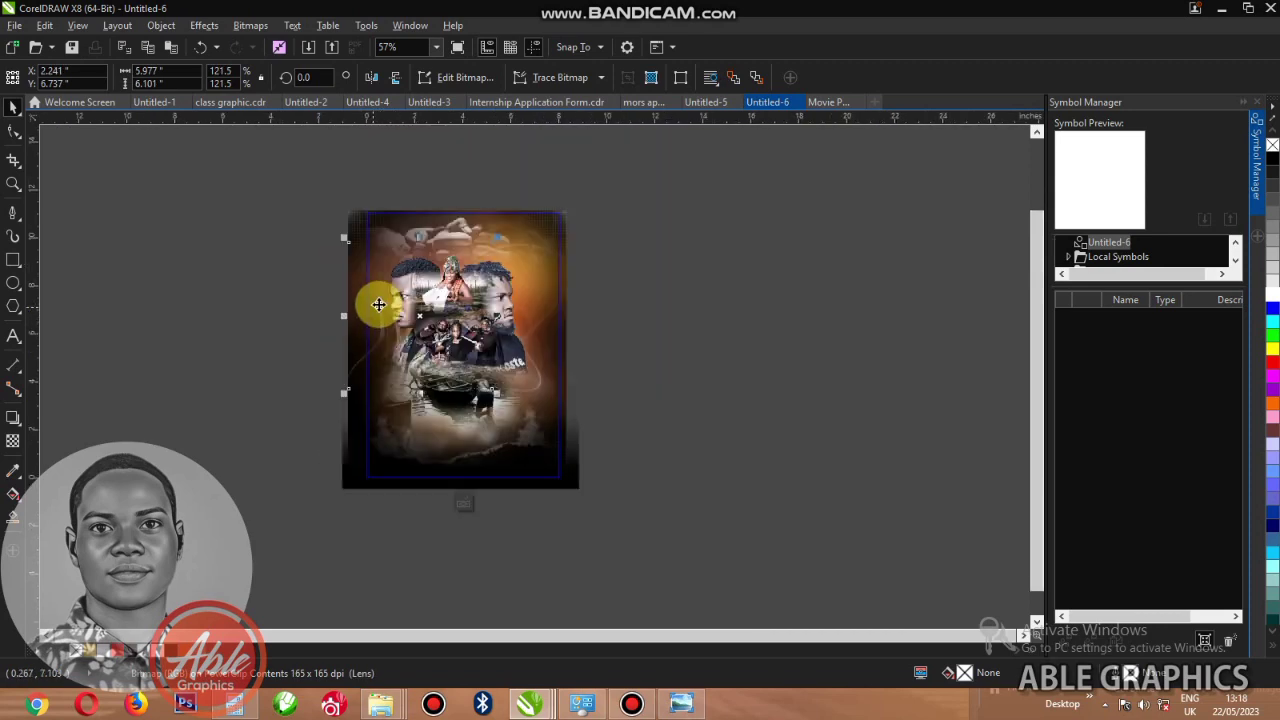
click(650, 332)
scroll(495, 235, up, 2)
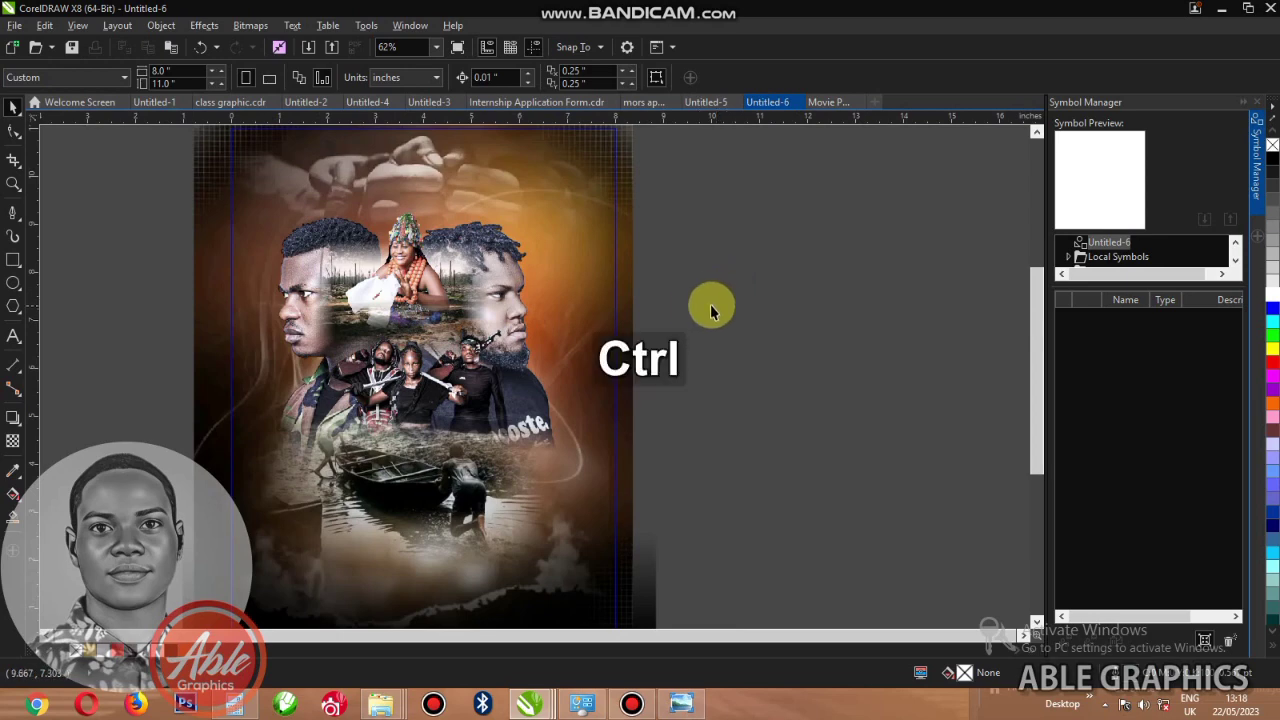
- Nudge the boat scene and the armed trio, enlarge the beaded woman to about 3.66 by 3.55 inches, and finish editing the clipped contents
click(423, 476)
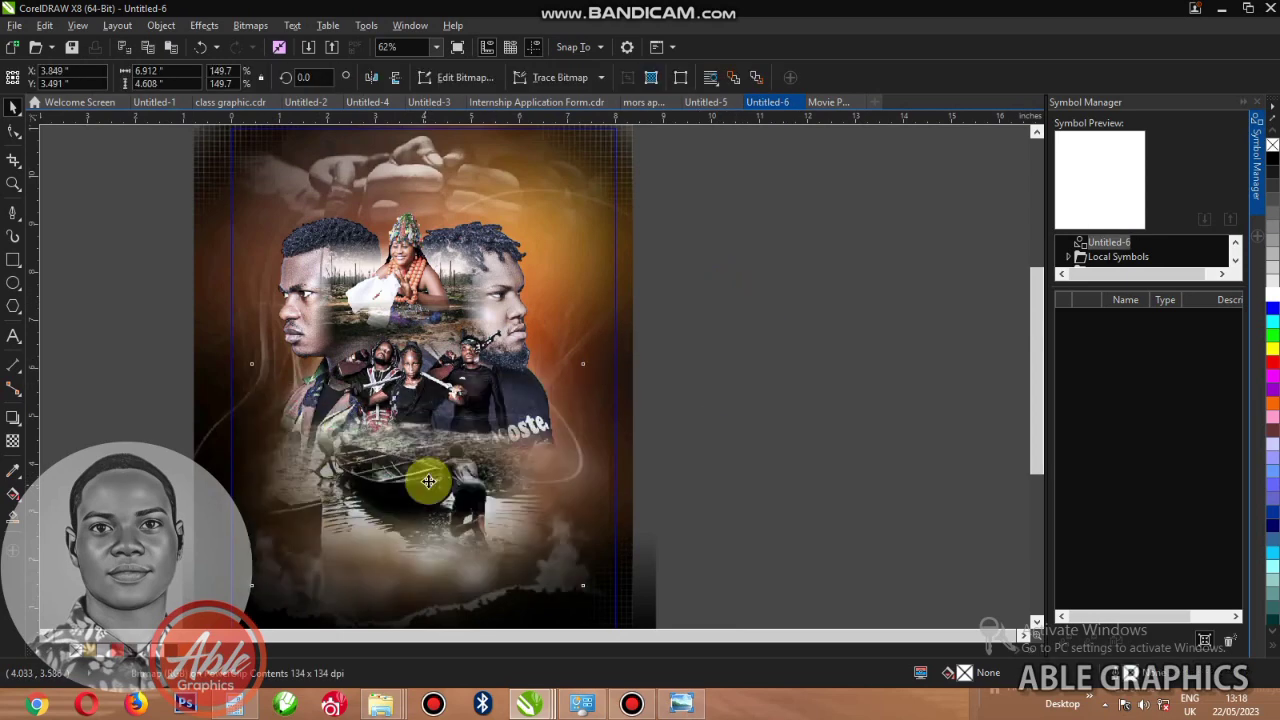
drag(470, 355, 476, 348)
drag(414, 246, 409, 273)
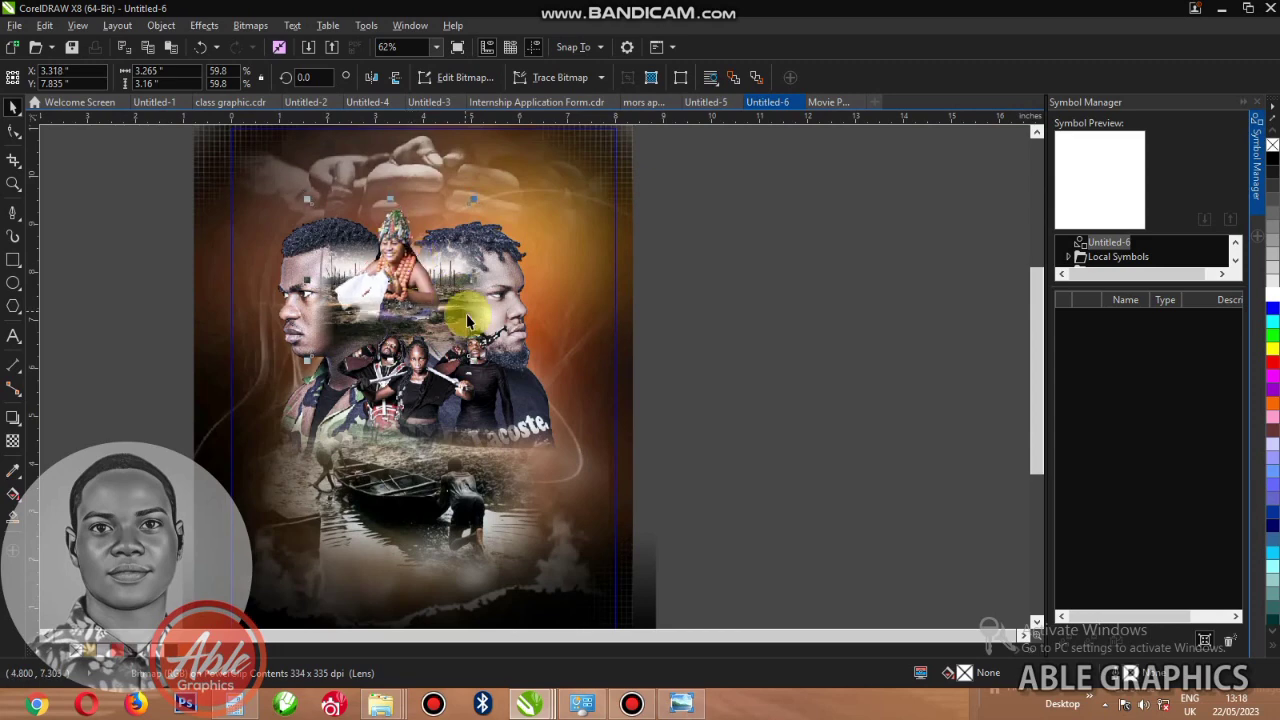
drag(476, 200, 496, 179)
drag(430, 272, 428, 280)
ctrl+click(697, 337)
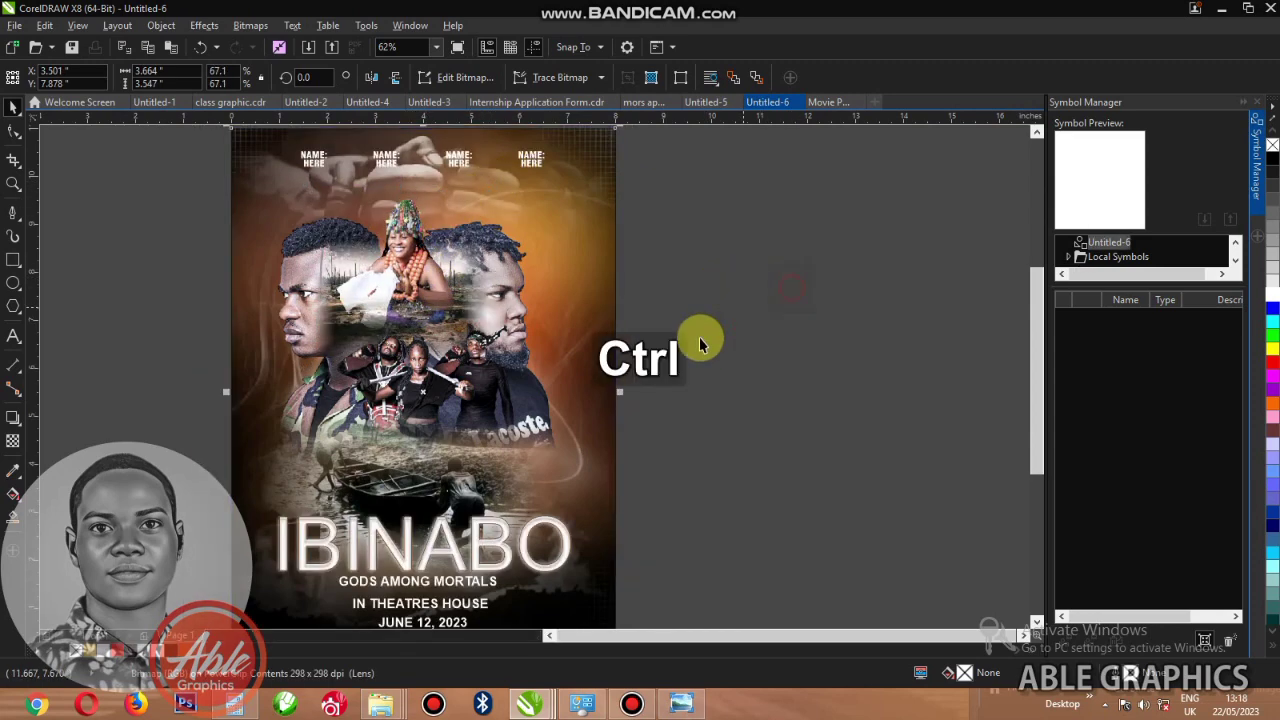
key(F4)
key(F9)
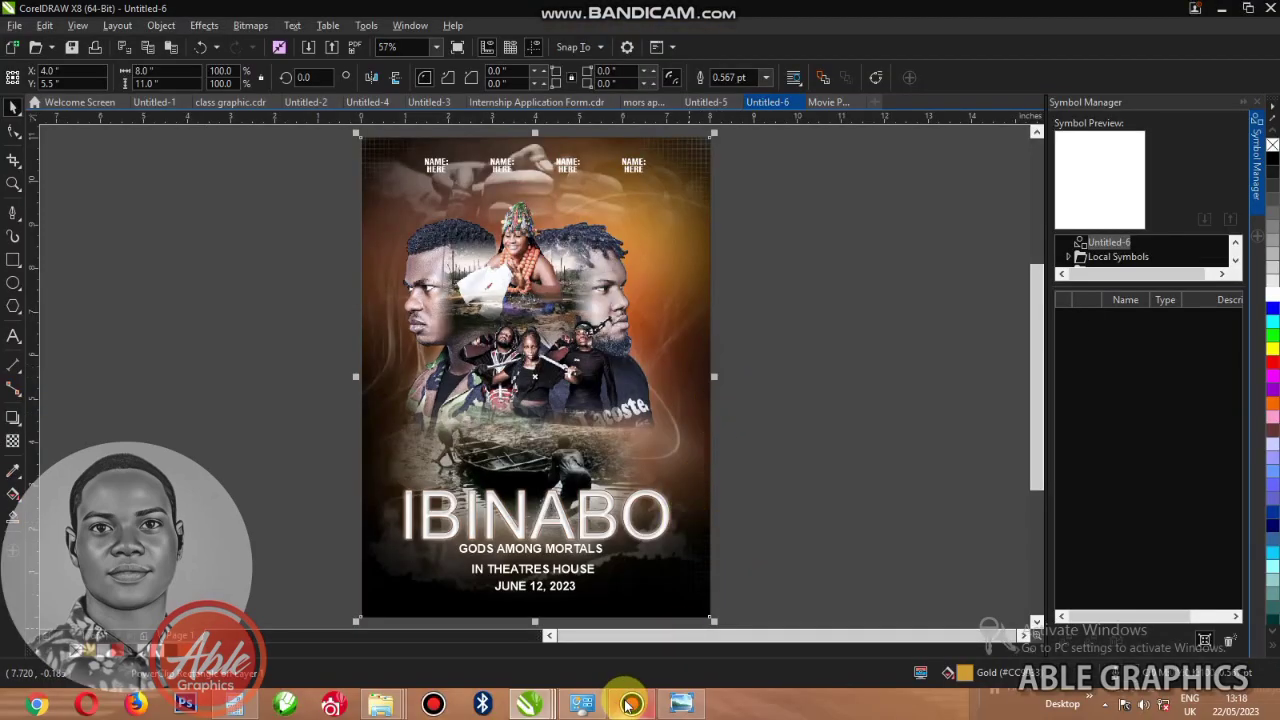
mouse_move(628, 707)
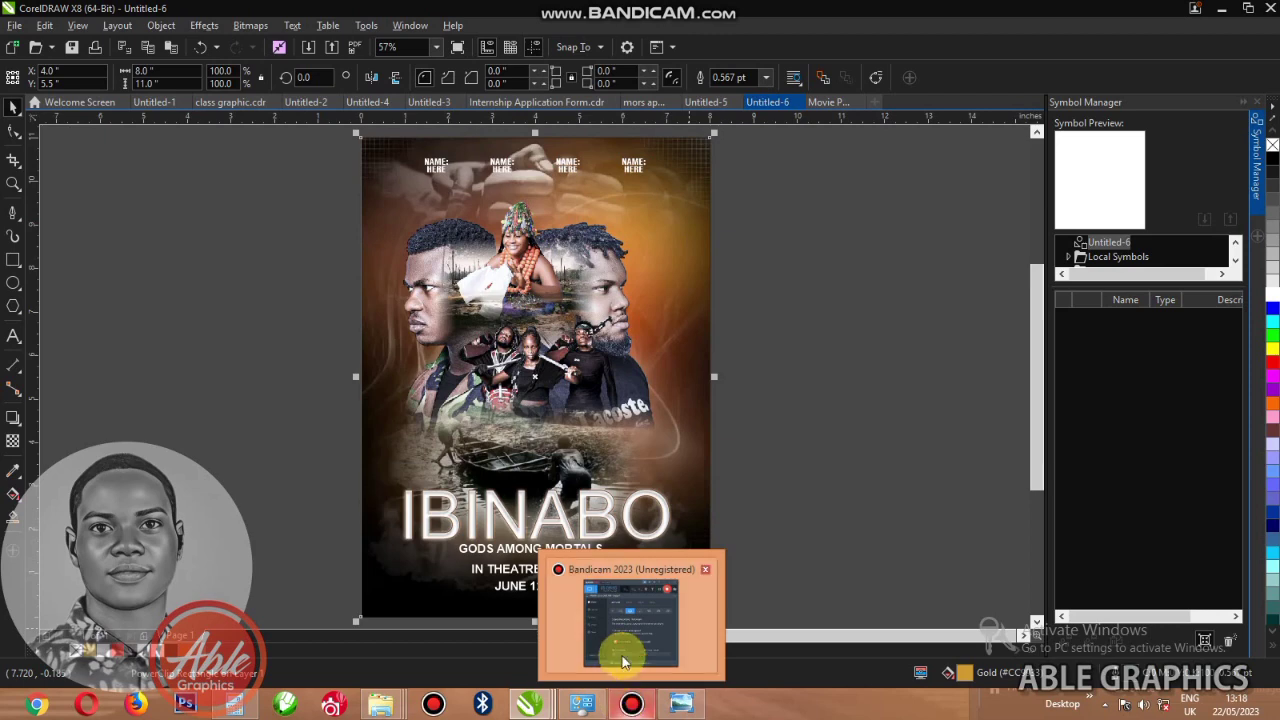
click(631, 650)
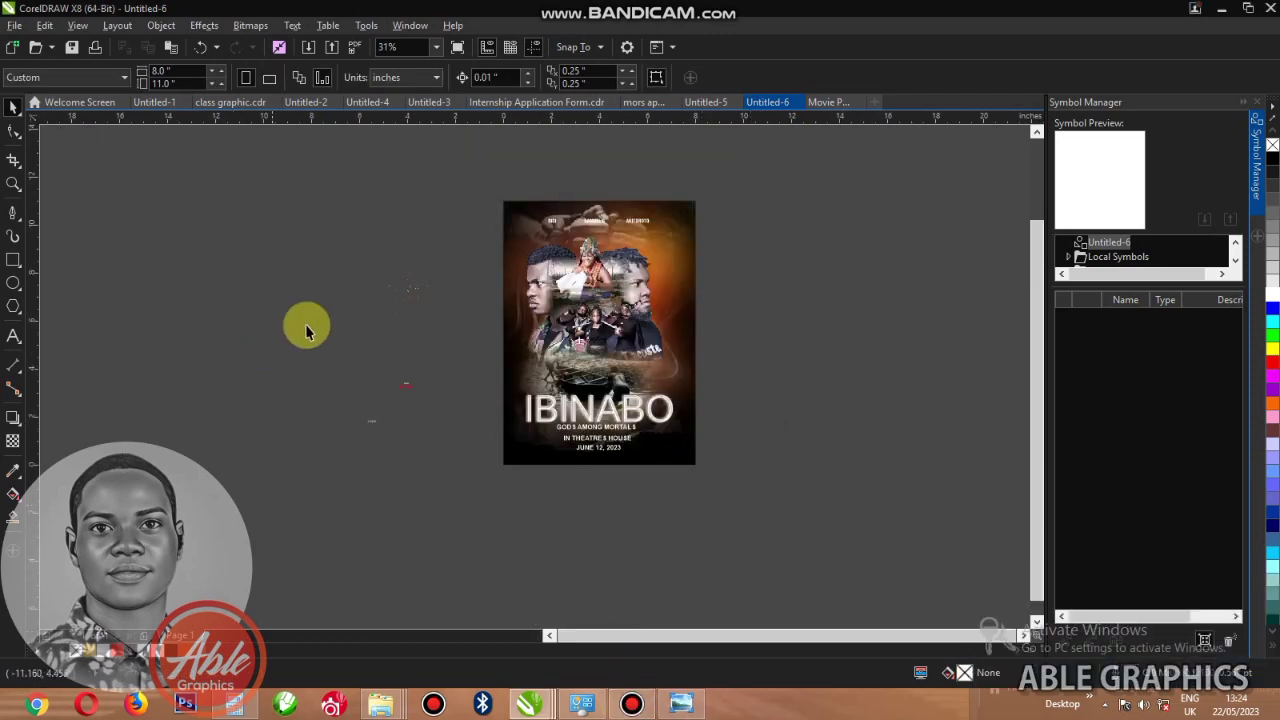
- Place the fire sparks bitmap from beside the page inside the poster frame as a PowerClip
scroll(394, 272, up, 3)
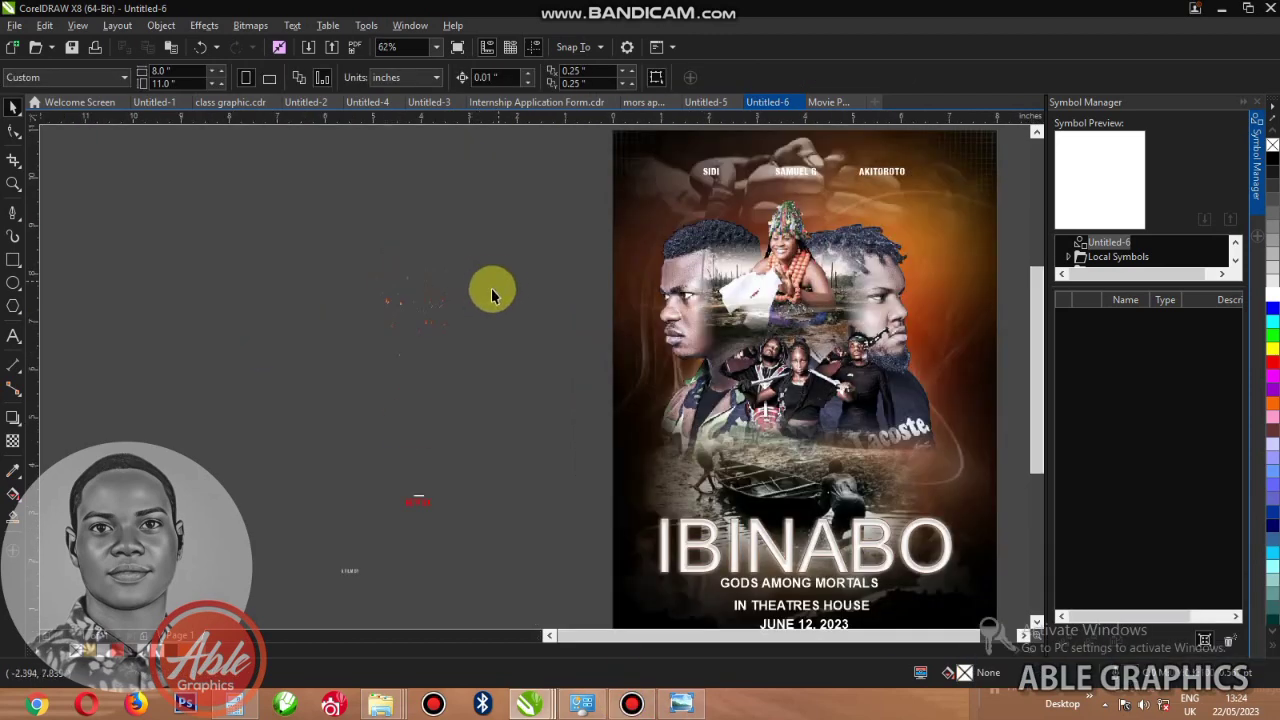
click(422, 318)
drag(418, 318, 777, 335)
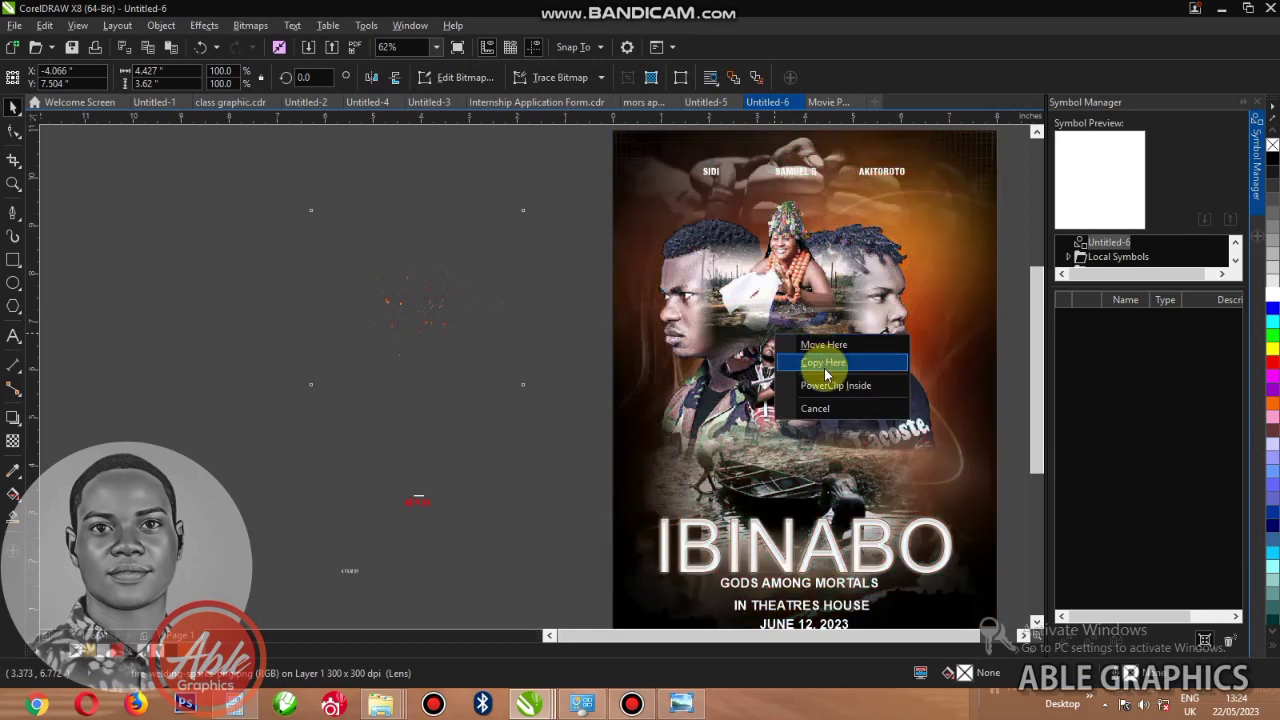
click(823, 385)
scroll(641, 284, down, 1)
scroll(645, 303, up, 3)
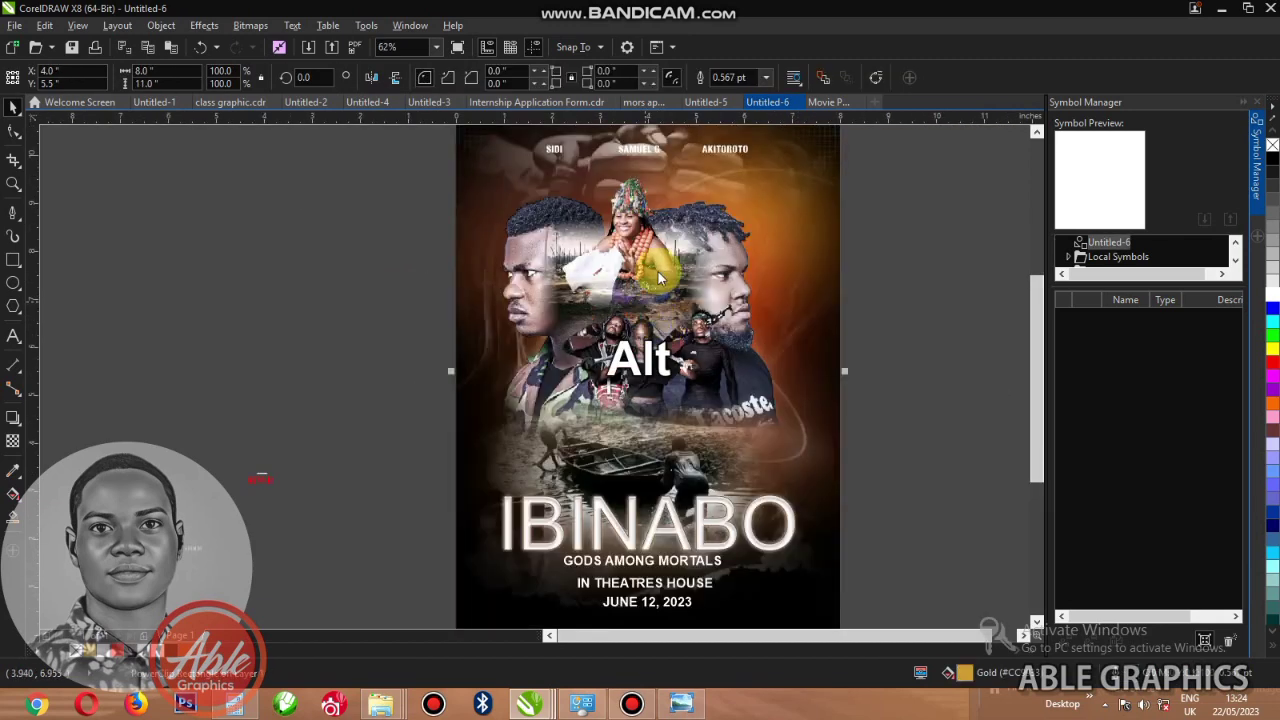
- Shift the clipped fire sparks bitmap down over the portraits and enlarge it to about 10.02 by 8.2 inches
alt+click(622, 318)
drag(722, 383, 872, 455)
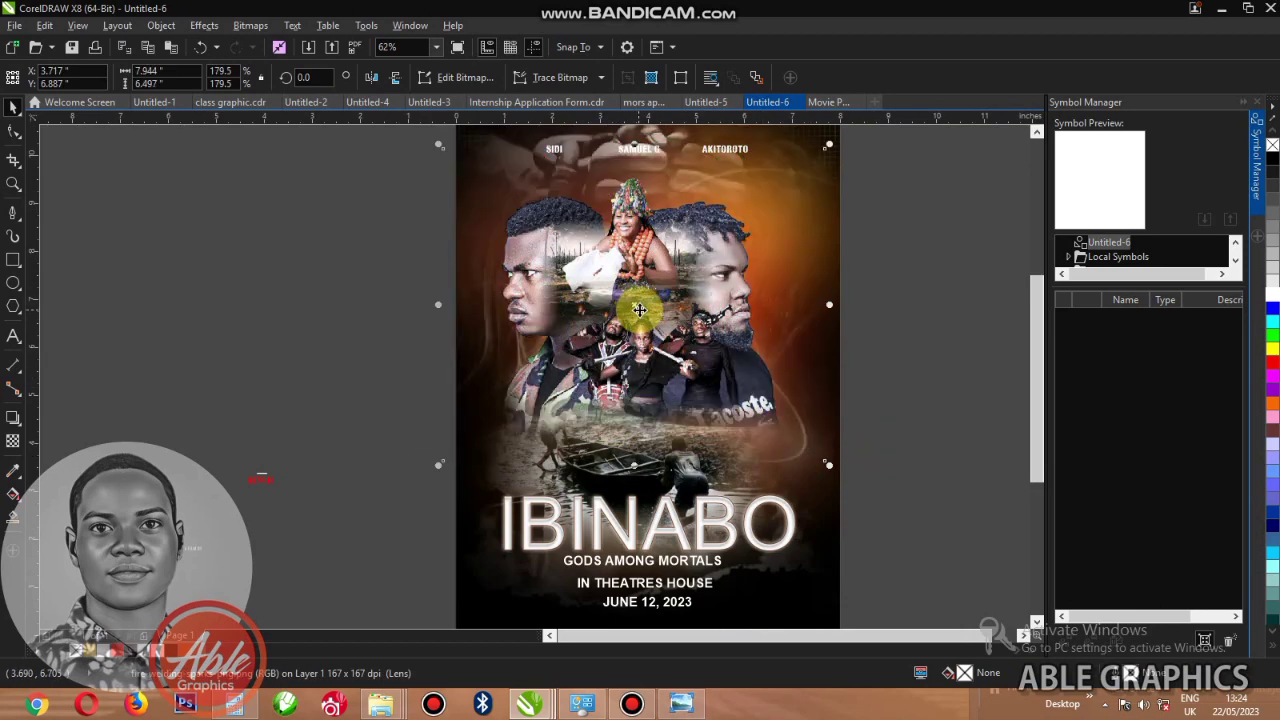
scroll(640, 317, up, 3)
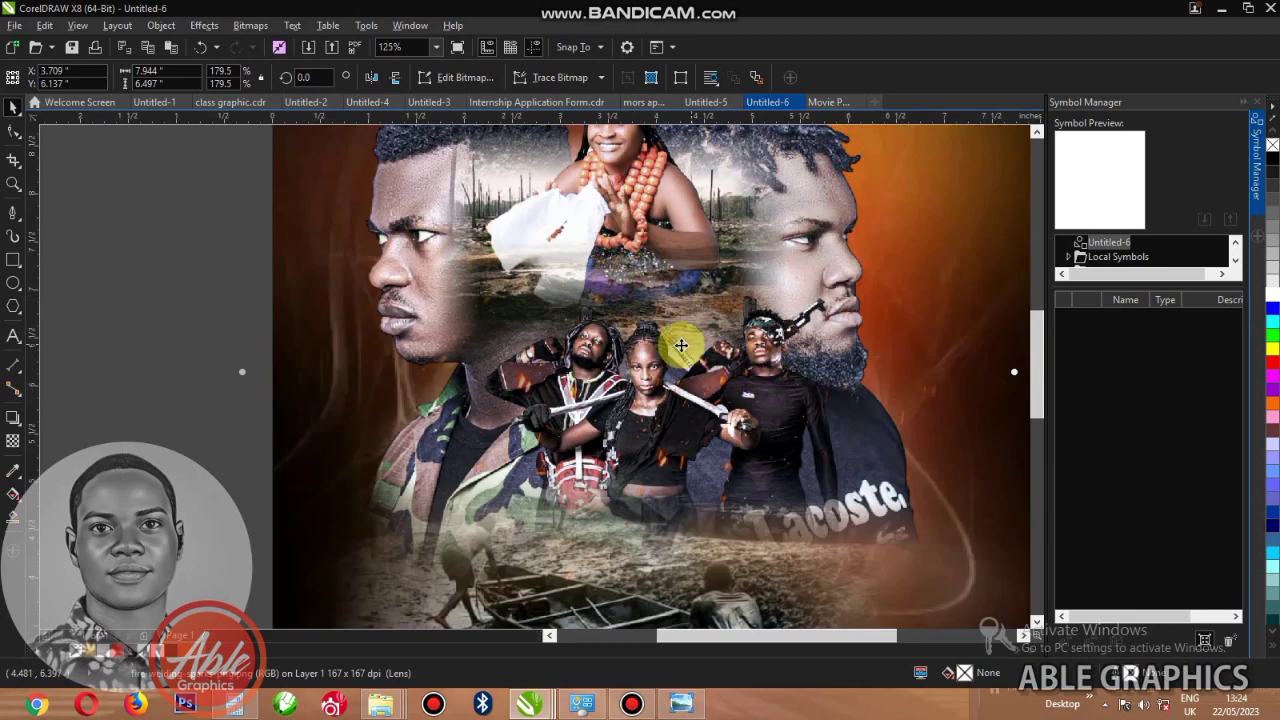
scroll(677, 345, down, 3)
drag(849, 521, 951, 551)
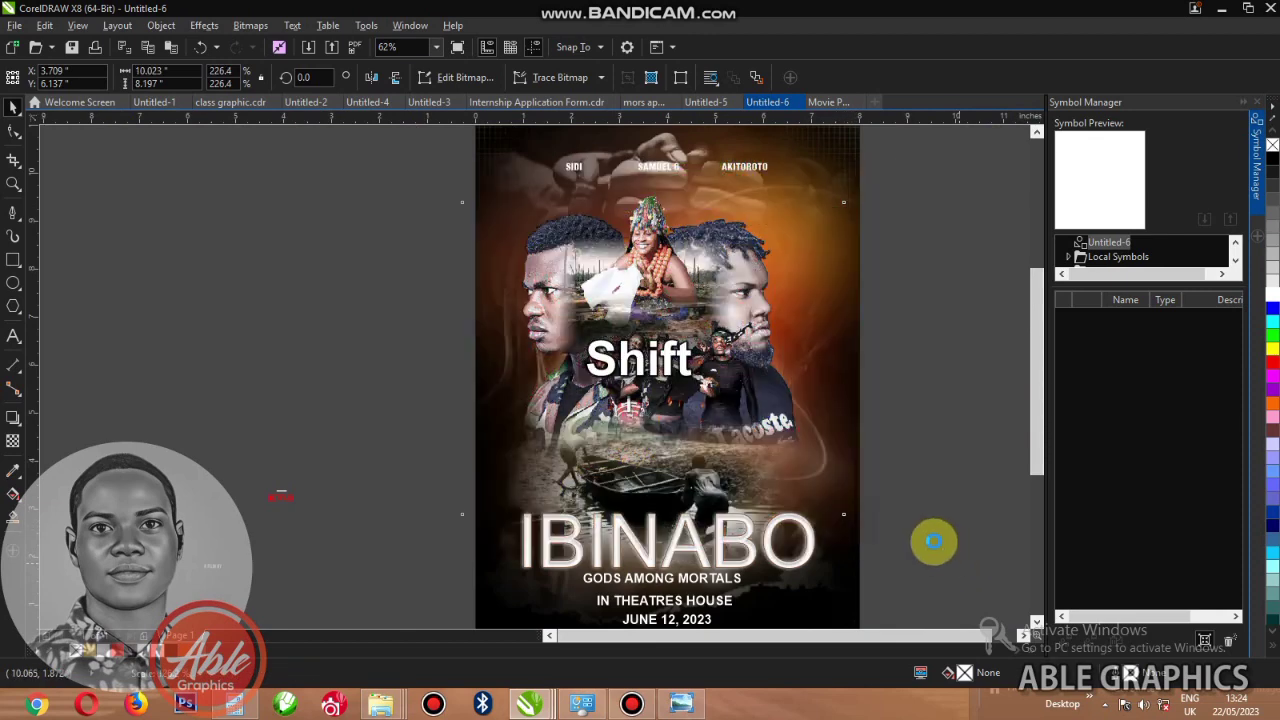
scroll(706, 391, up, 3)
scroll(690, 341, down, 3)
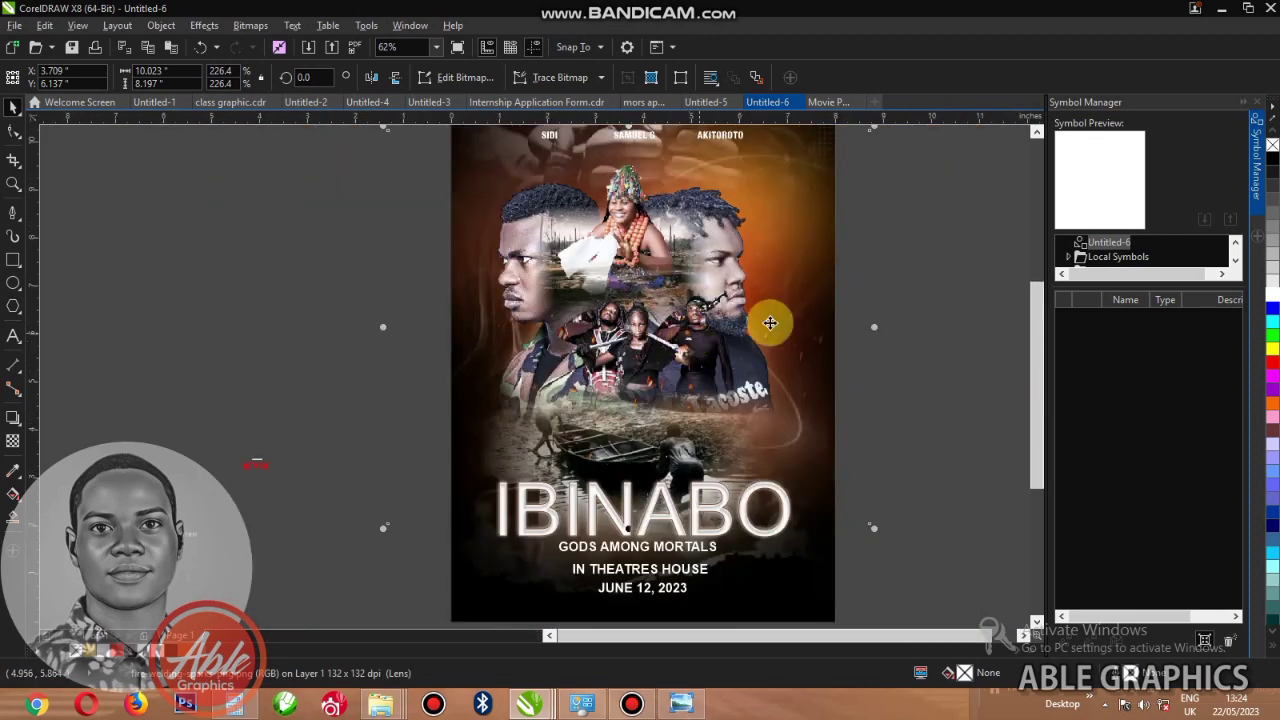
- Move the ALSO text and NETFLIX logo onto the poster beside the release date and enlarge them to about 1.22 by 0.54 inches
click(231, 535)
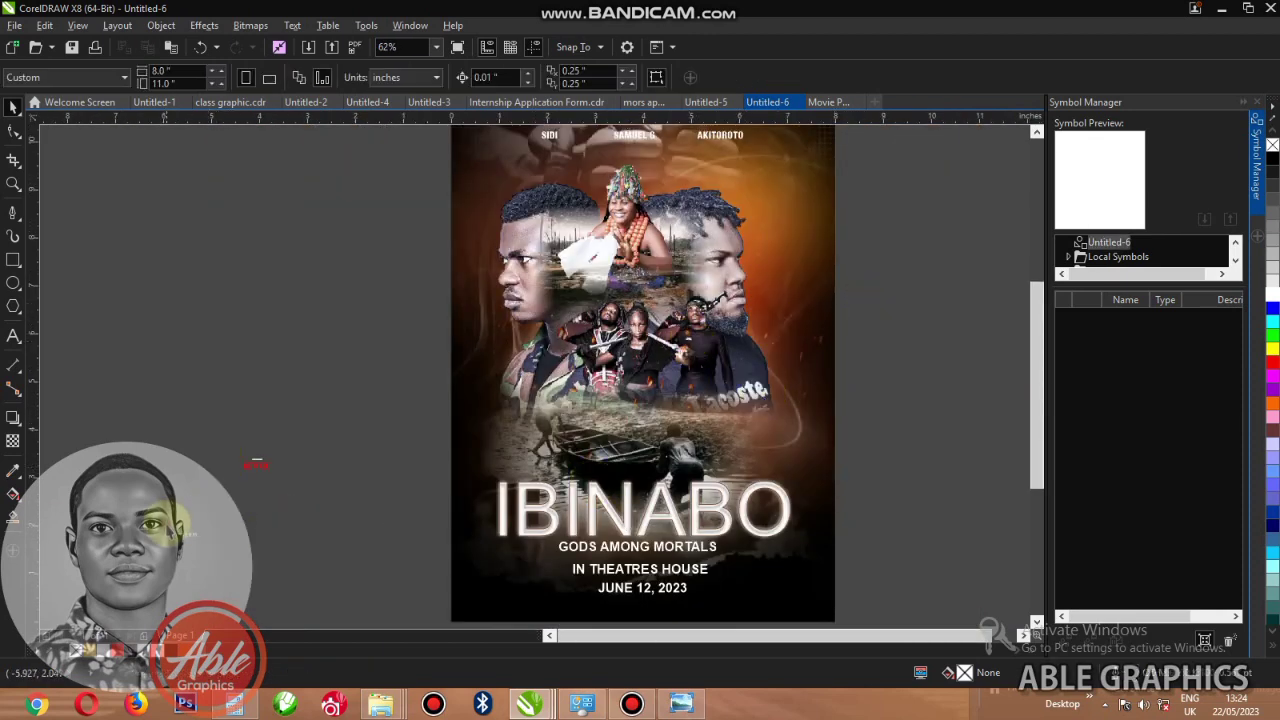
drag(320, 517, 322, 518)
drag(542, 593, 724, 592)
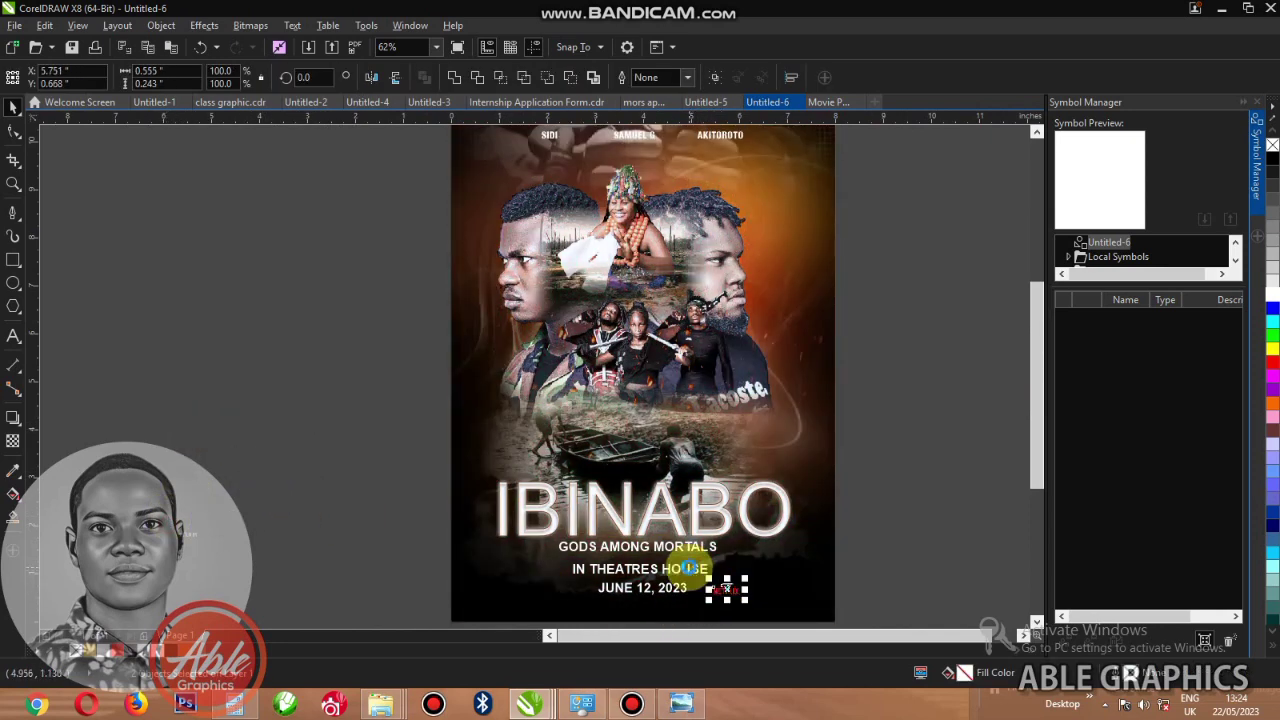
scroll(723, 594, down, 2)
scroll(690, 590, up, 4)
scroll(481, 368, up, 1)
drag(616, 395, 699, 318)
drag(774, 333, 899, 388)
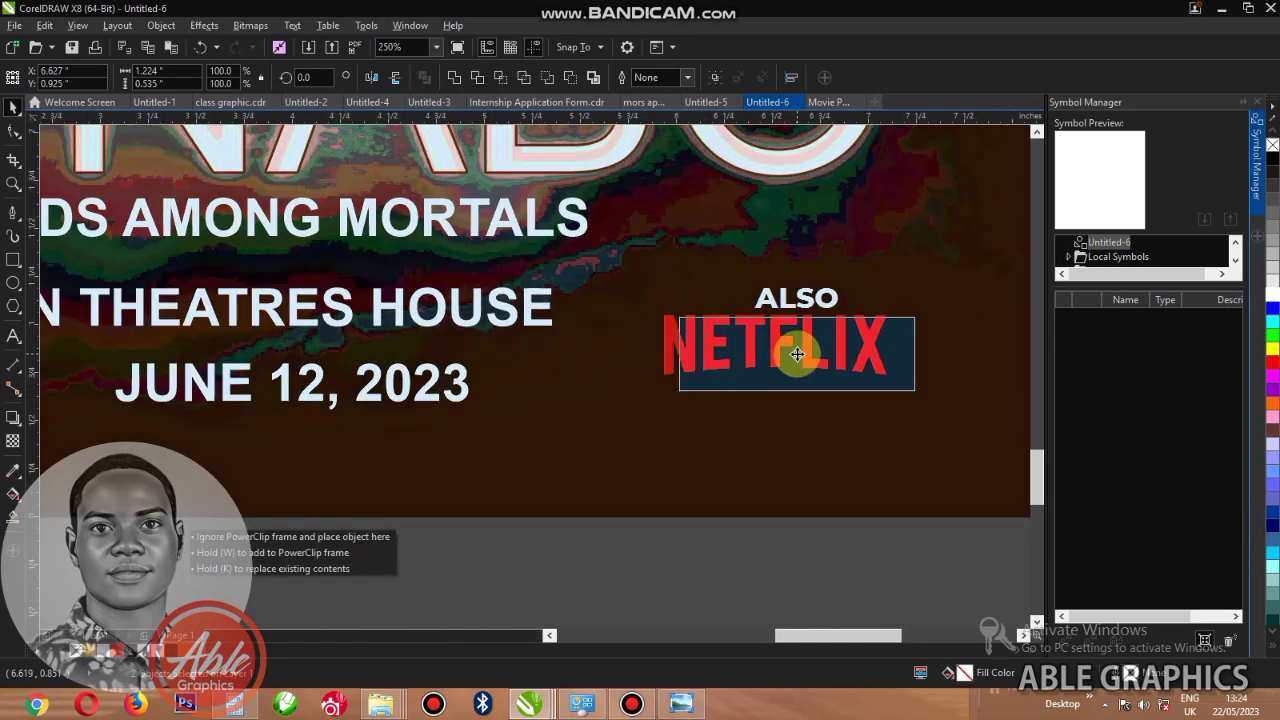
- Move the A FILM BY text onto the poster's lower part, on the side opposite the NETFLIX logo
scroll(783, 347, down, 5)
drag(463, 300, 634, 346)
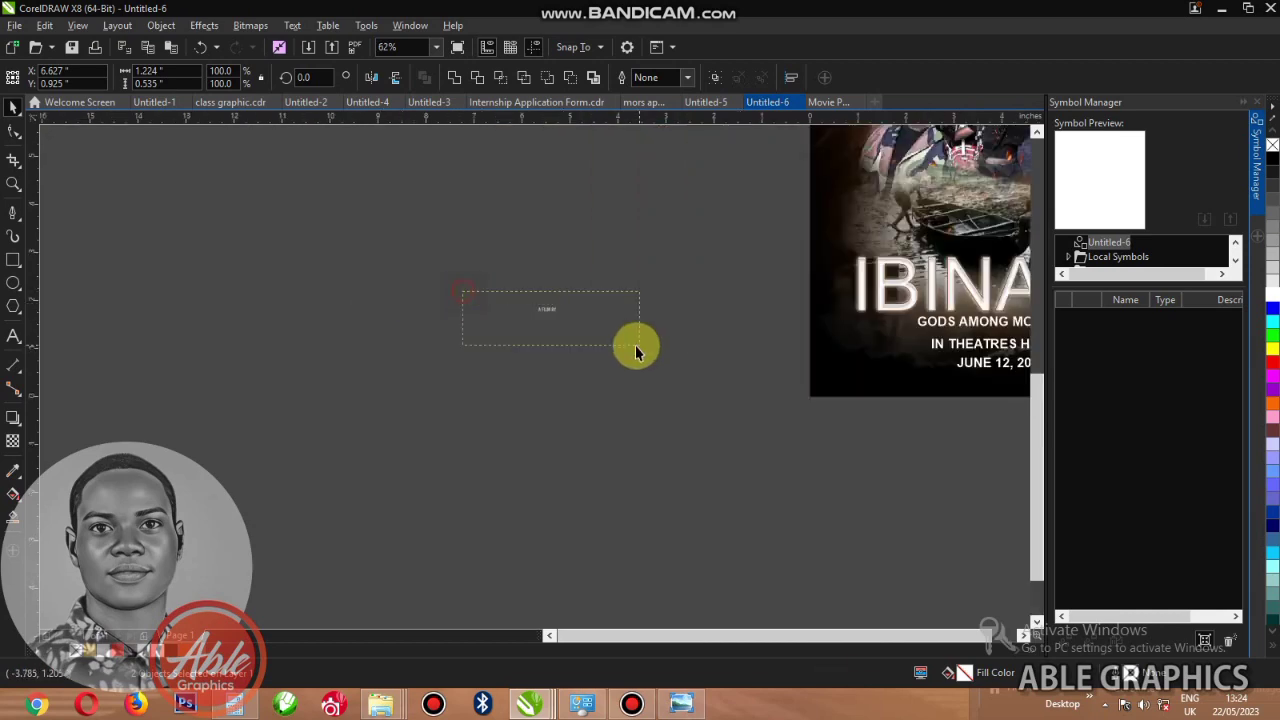
drag(543, 306, 841, 346)
scroll(870, 345, up, 4)
scroll(300, 386, down, 4)
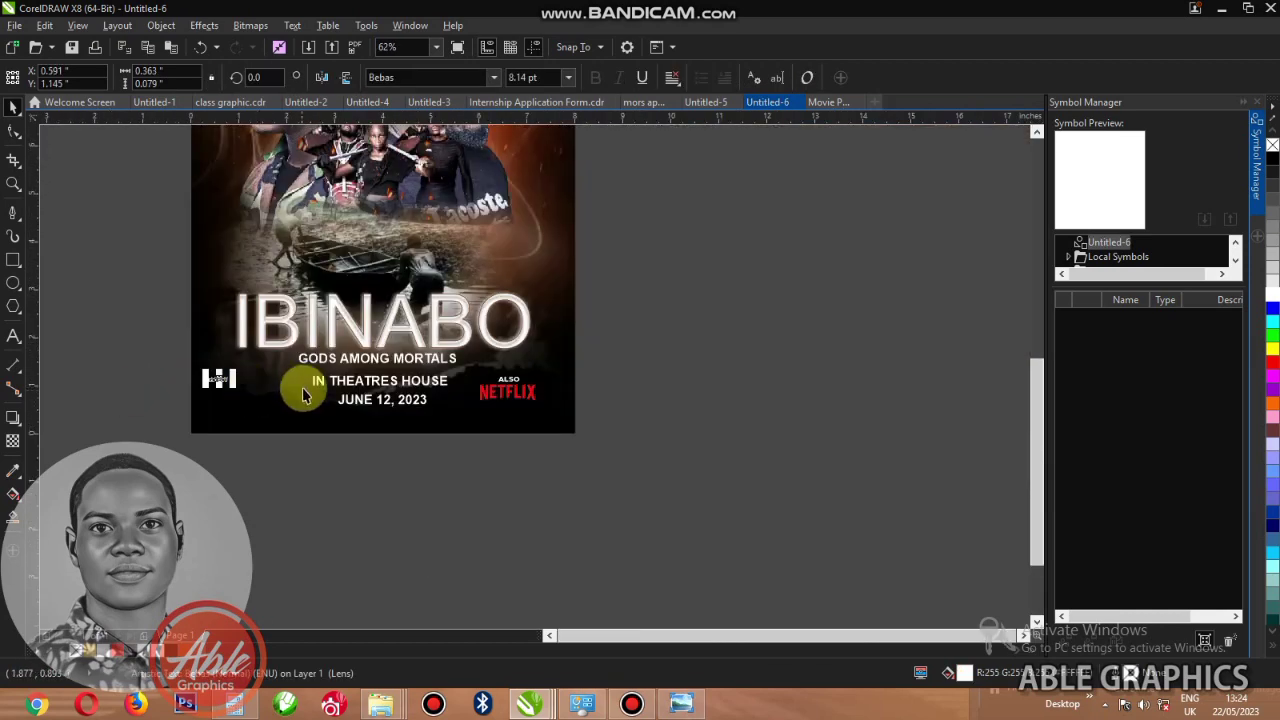
scroll(300, 386, up, 2)
click(672, 400)
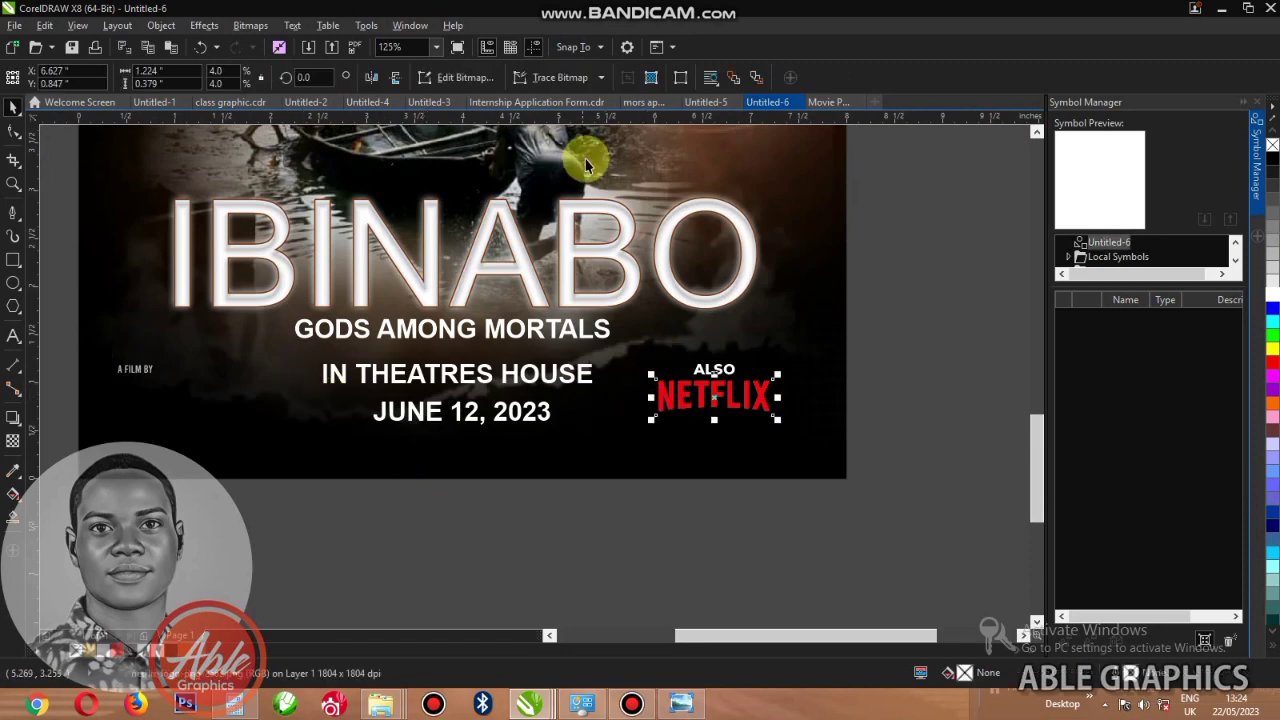
- Enlarge the A FILM BY text to about 13 pt
scroll(558, 440, down, 1)
scroll(318, 404, up, 1)
scroll(478, 430, up, 4)
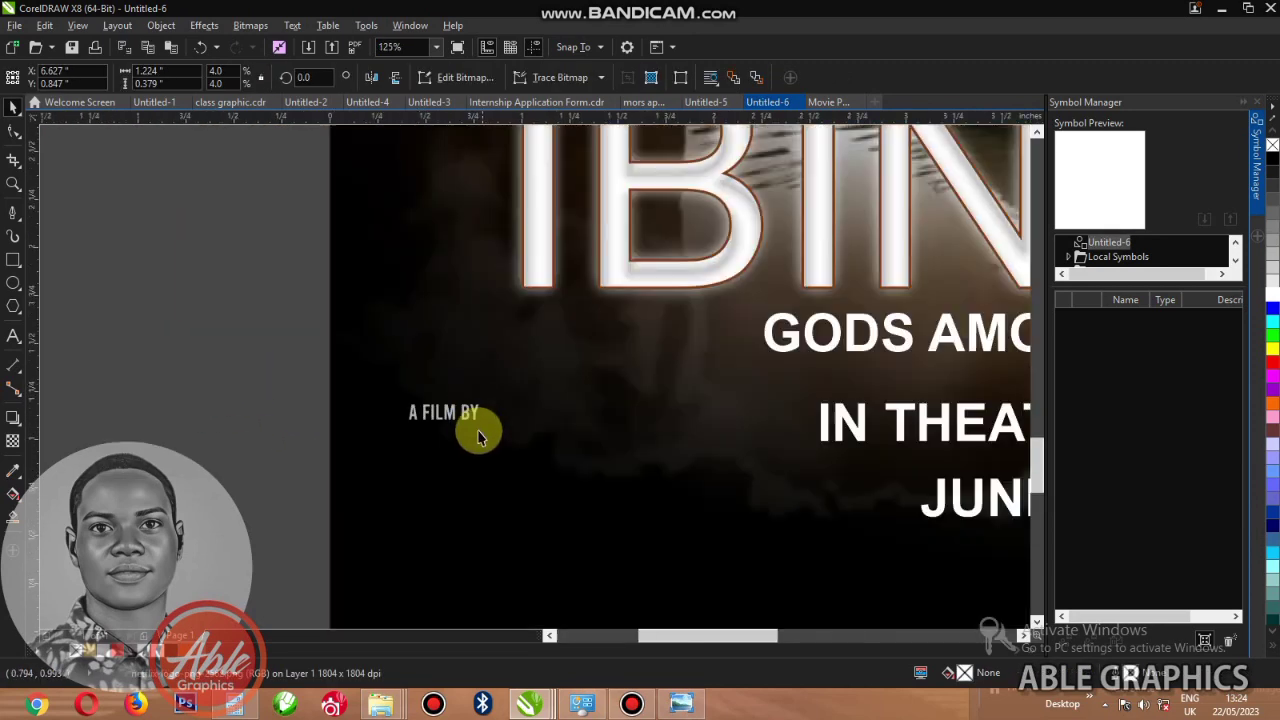
click(500, 412)
drag(507, 423, 548, 424)
- Complete the A FILM BY credit with a colon, the filmmaker's name on a second line and A-BLE GRAPHICS on a third
double_click(536, 412)
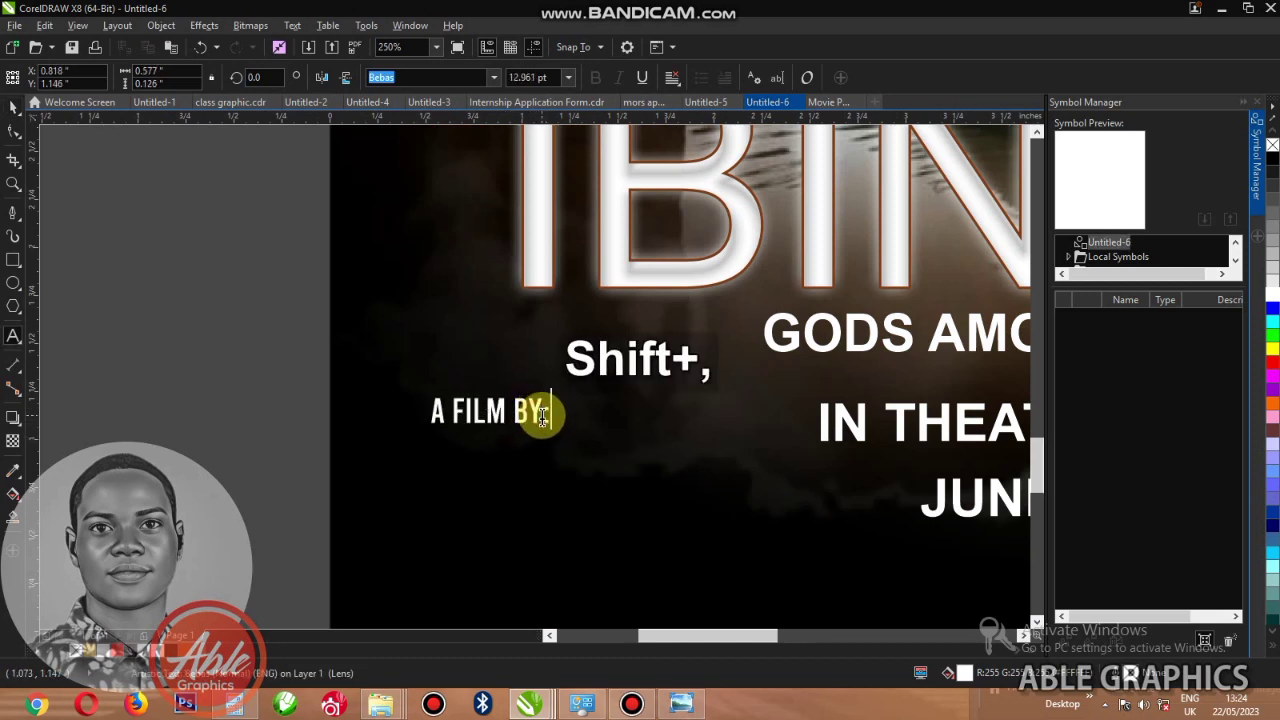
key(Return)
text(BLESSING)
key(Return)
text(A-BLE )
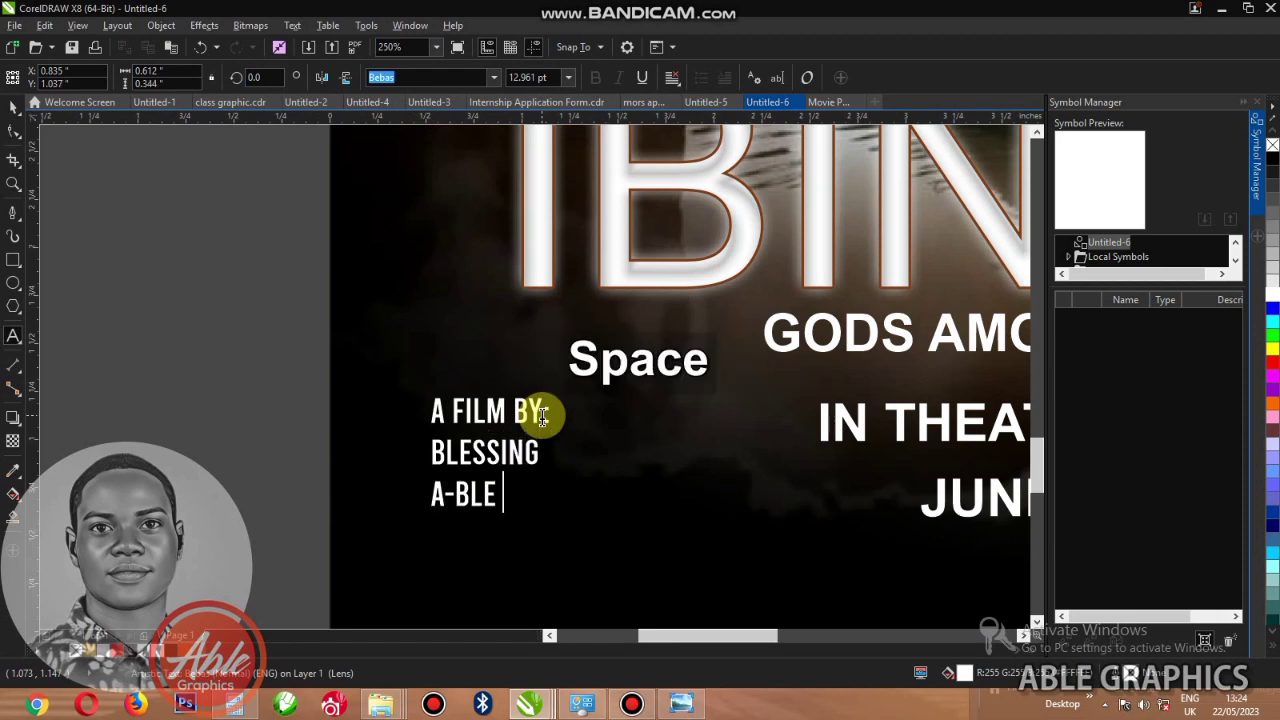
text(GRAP)
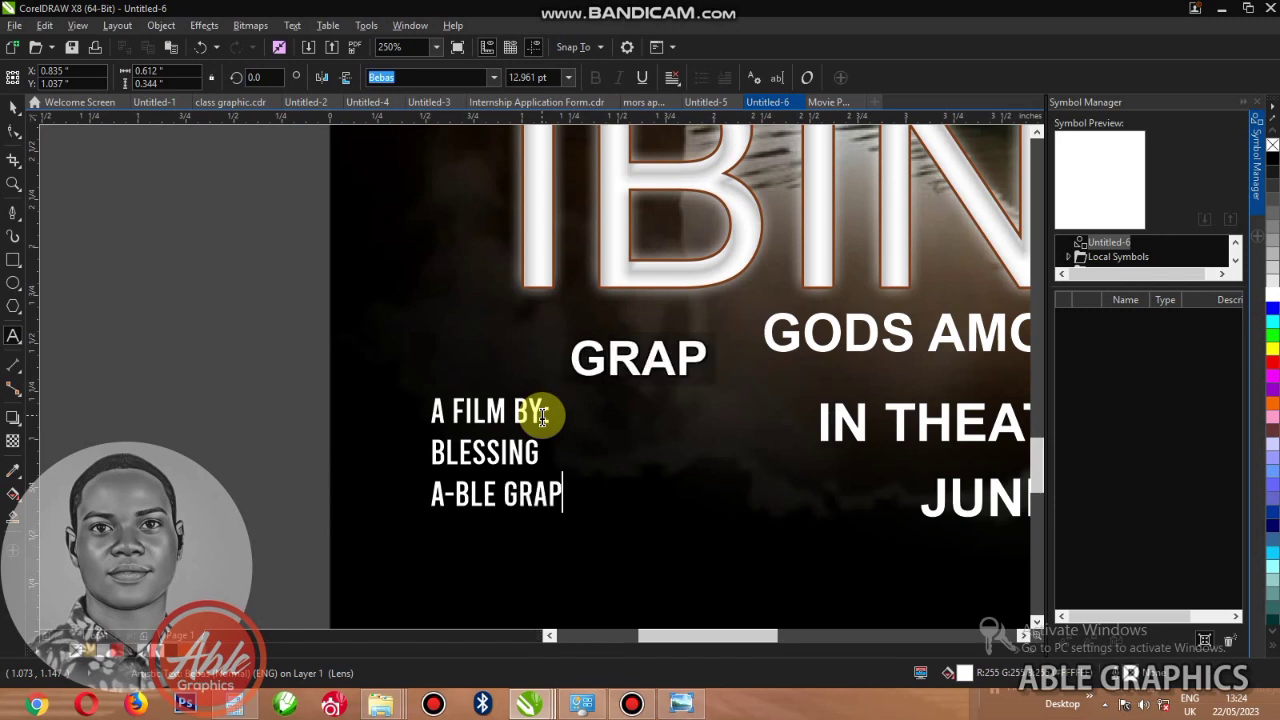
text(HICS)
- Right-align the three lines of the film credit text
key(ctrl)
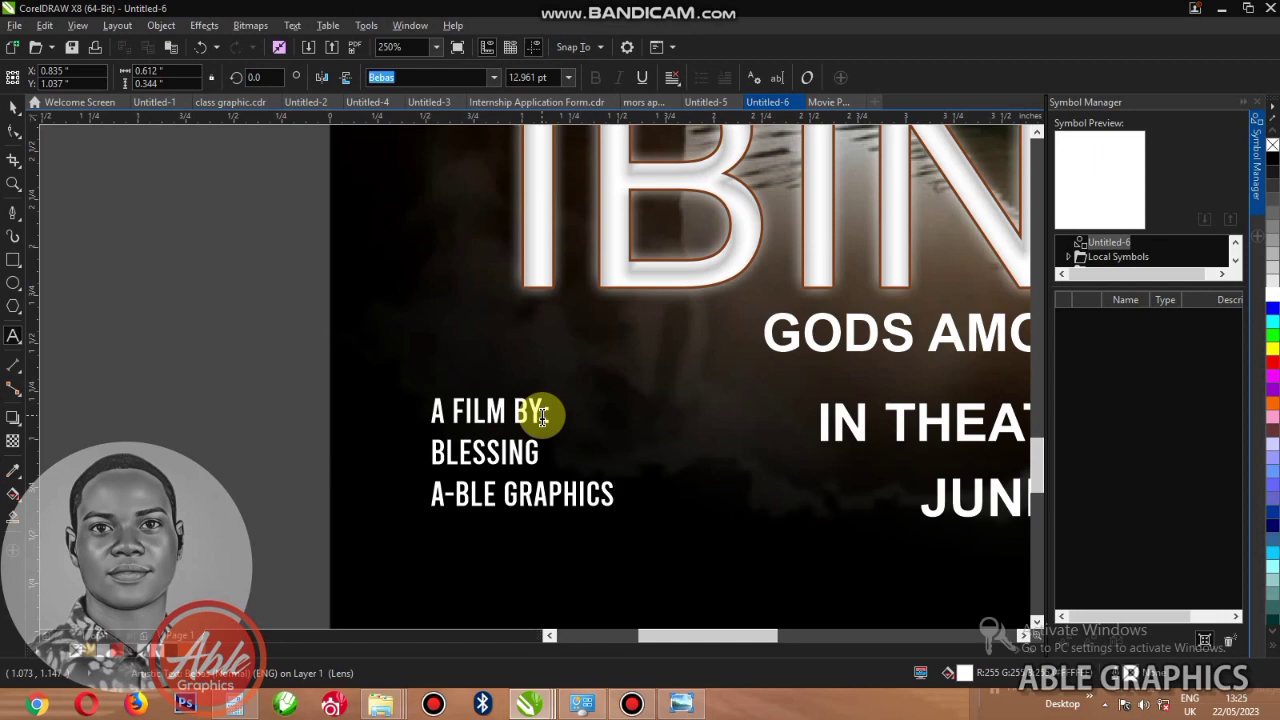
key(ctrl+r)
key(ctrl+space)
scroll(372, 469, down, 2)
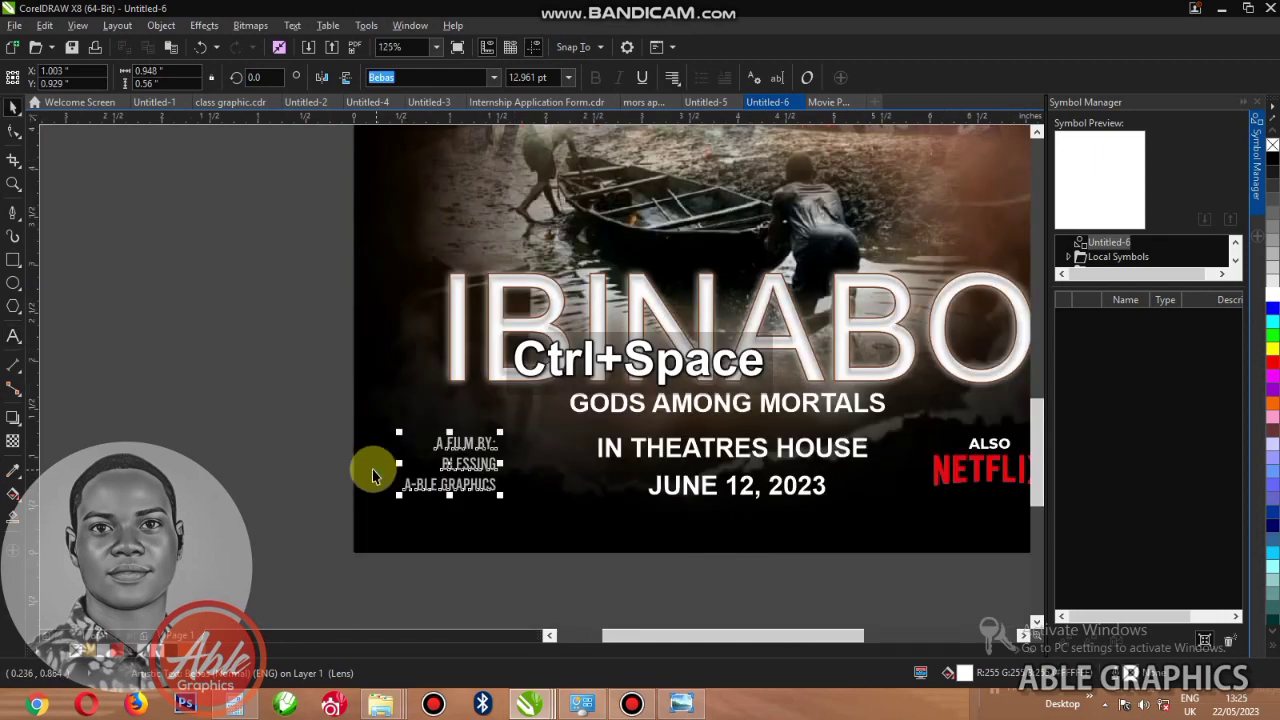
click(293, 487)
scroll(408, 426, down, 1)
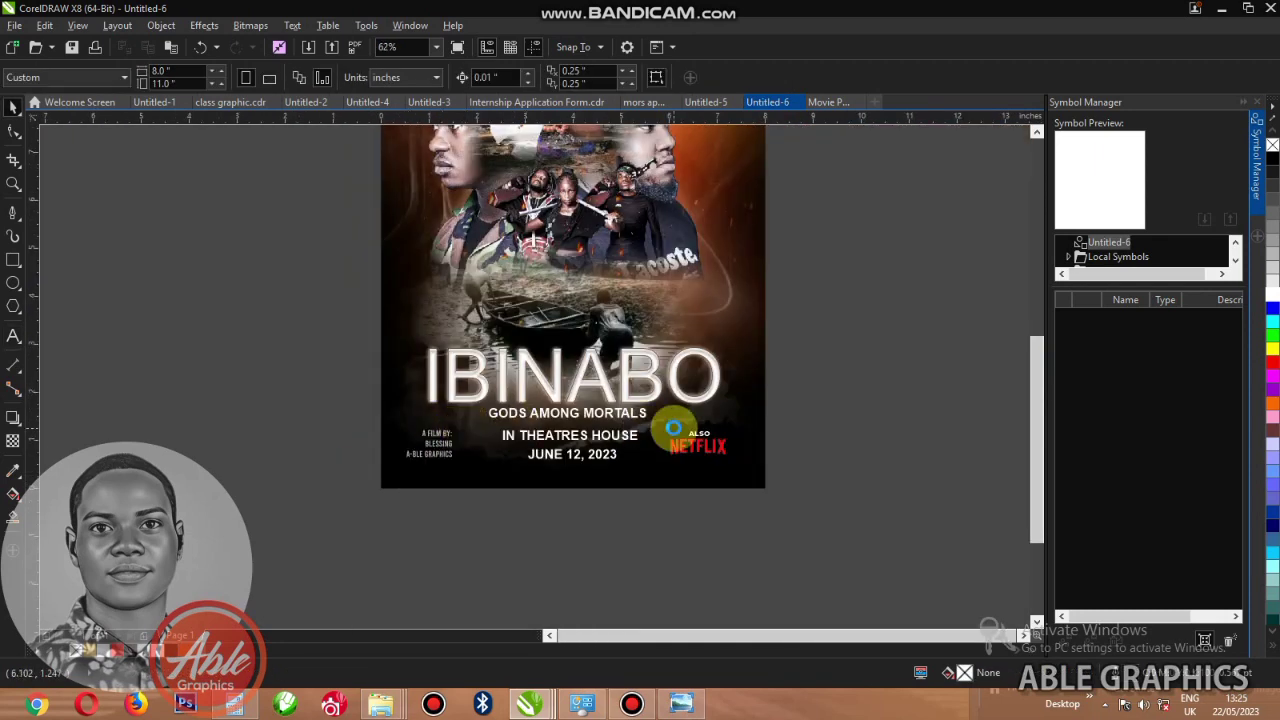
scroll(672, 425, up, 1)
- Left-align the film credit, shift it inward under the start of the title and enlarge it to about 14.5 pt
drag(228, 462, 250, 458)
double_click(248, 456)
key(ctrl+l)
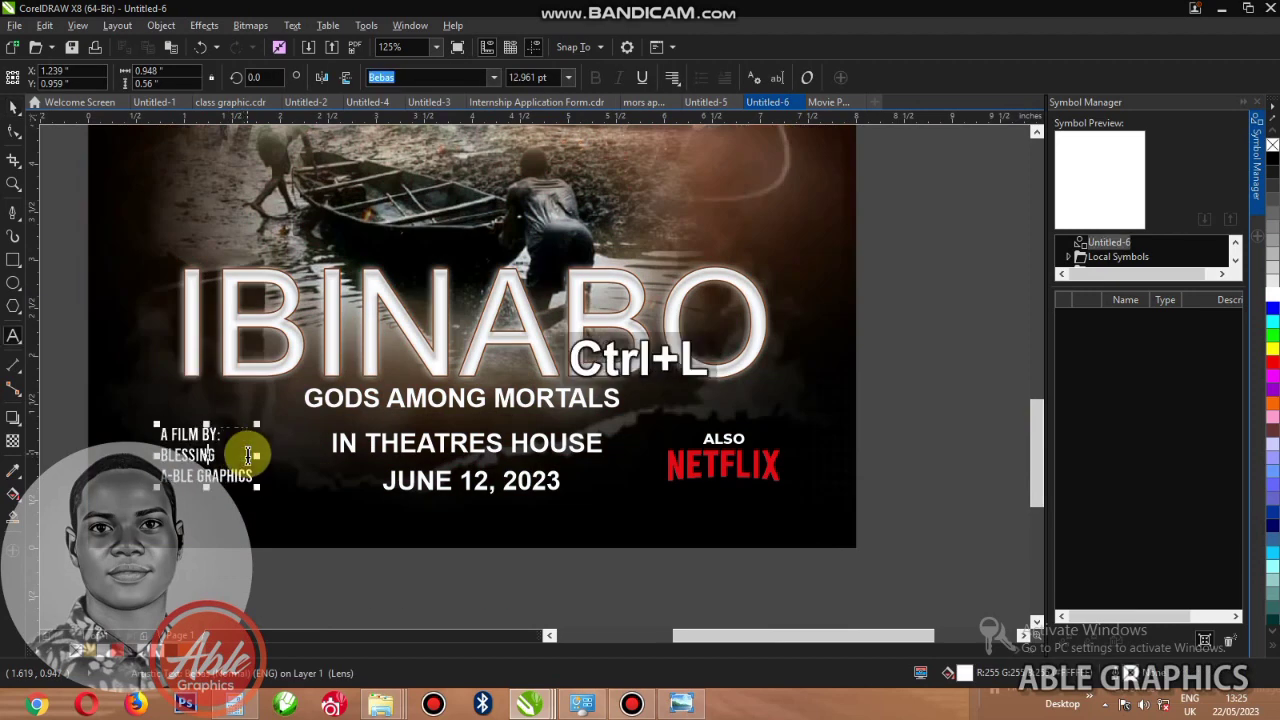
key(ctrl+space)
mouse_move(170, 450)
mouse_down()
mouse_move(142, 450)
mouse_move(155, 440)
mouse_move(187, 452)
mouse_up()
drag(277, 490, 289, 500)
click(888, 392)
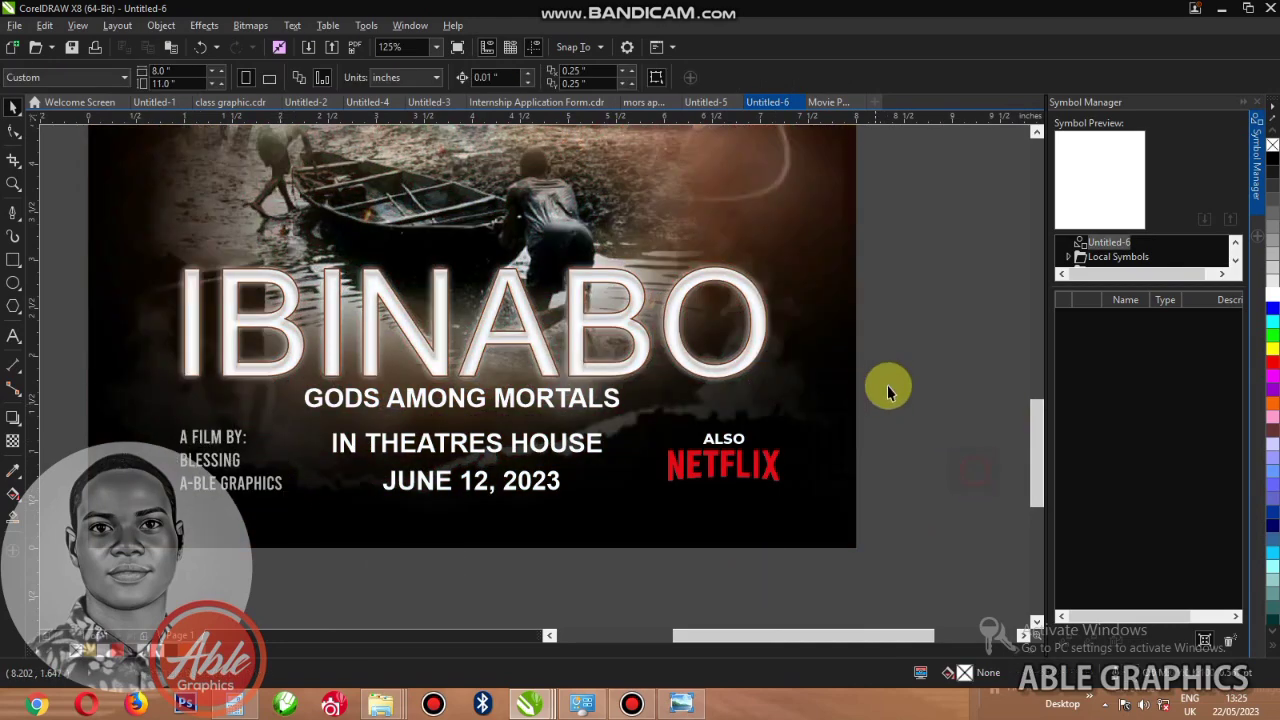
- Nudge the ALSO text and NETFLIX logo slightly toward the release date
click(697, 471)
scroll(697, 465, up, 2)
drag(697, 451, 691, 451)
scroll(691, 451, down, 2)
- Copy the film credit's Bebas text formatting to the GODS AMONG MORTALS, IN THEATRES HOUSE and JUNE 12, 2023 lines
scroll(257, 471, up, 2)
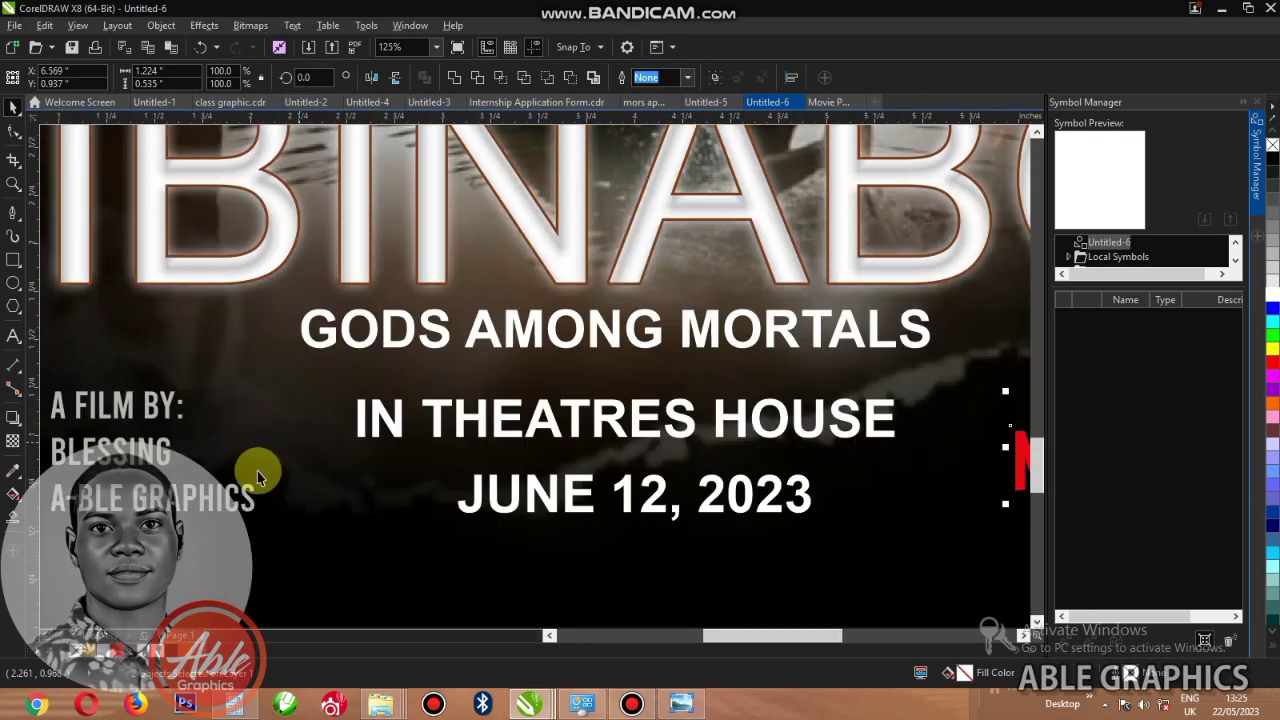
click(210, 508)
drag(277, 500, 580, 330)
click(610, 465)
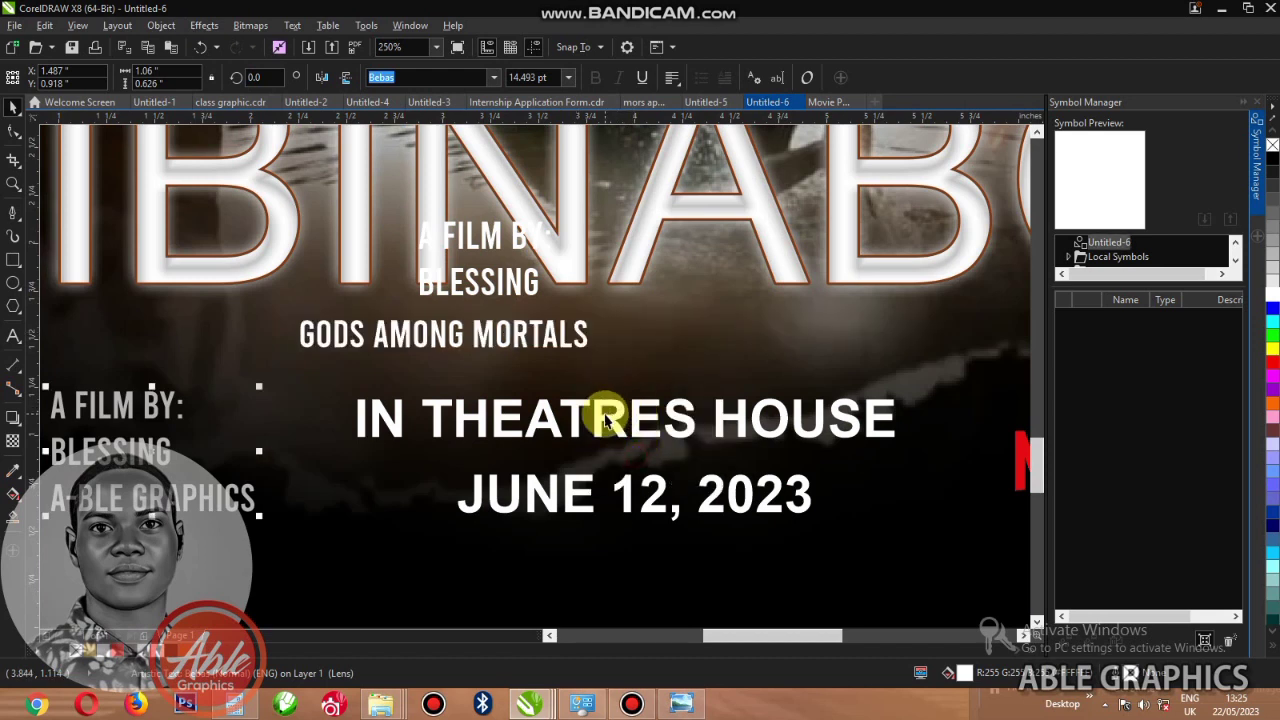
click(605, 420)
key(ctrl+r)
click(578, 503)
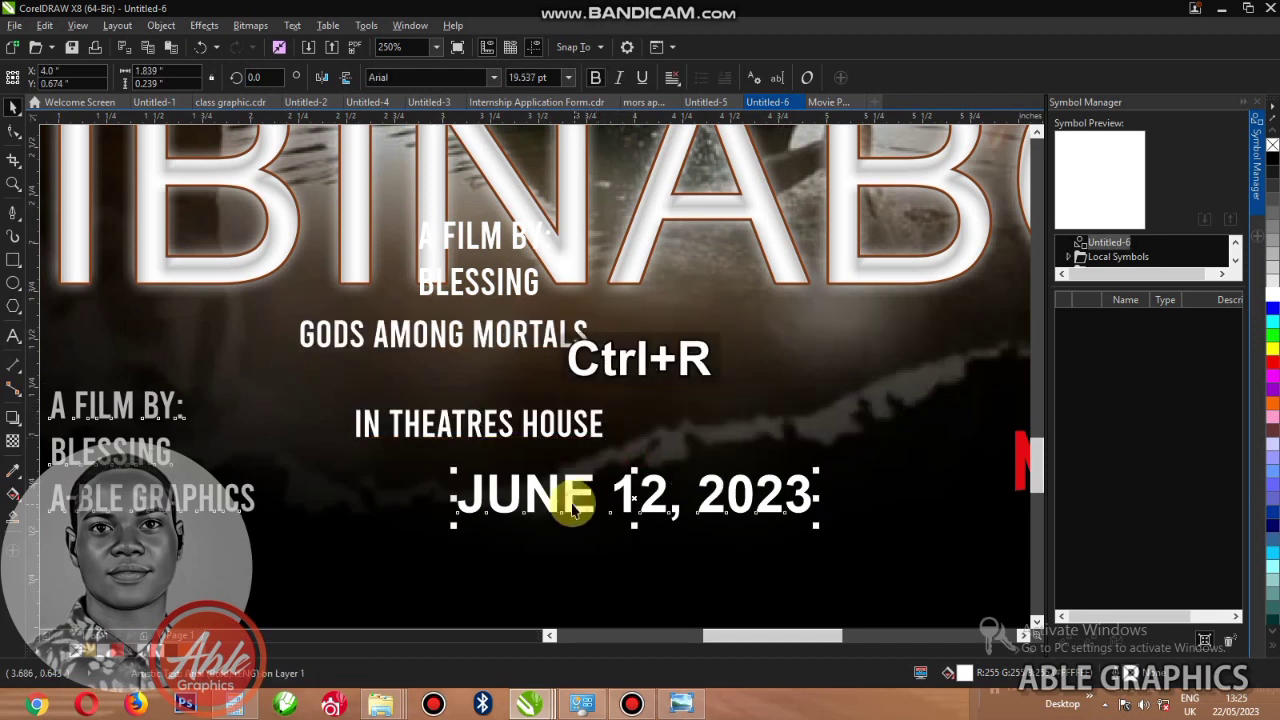
key(ctrl+r)
- Enlarge the GODS AMONG MORTALS, IN THEATRES HOUSE and JUNE 12, 2023 lines, keeping the first two close together beneath the title
click(586, 337)
drag(591, 352, 825, 417)
drag(666, 364, 687, 363)
click(586, 426)
drag(586, 426, 771, 443)
click(622, 504)
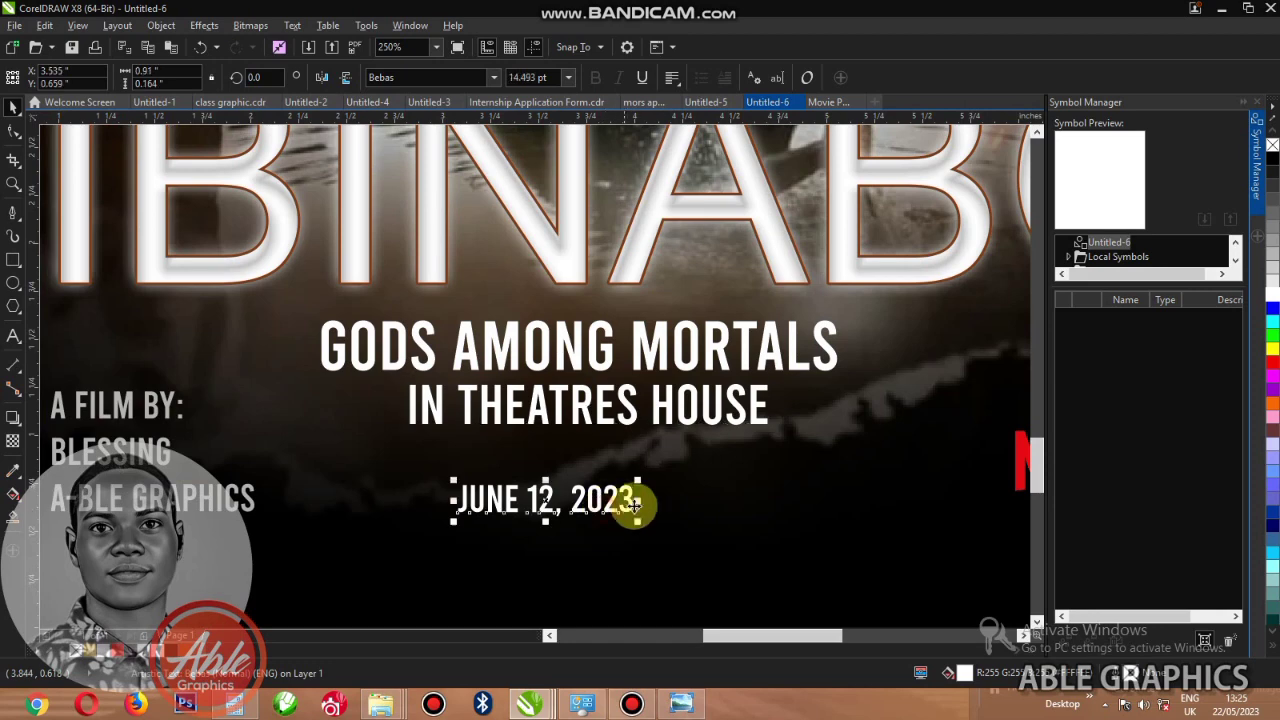
drag(638, 519, 709, 546)
- Center the date, IN THEATRES HOUSE and GODS AMONG MORTALS lines horizontally on the poster background
shift+click(669, 569)
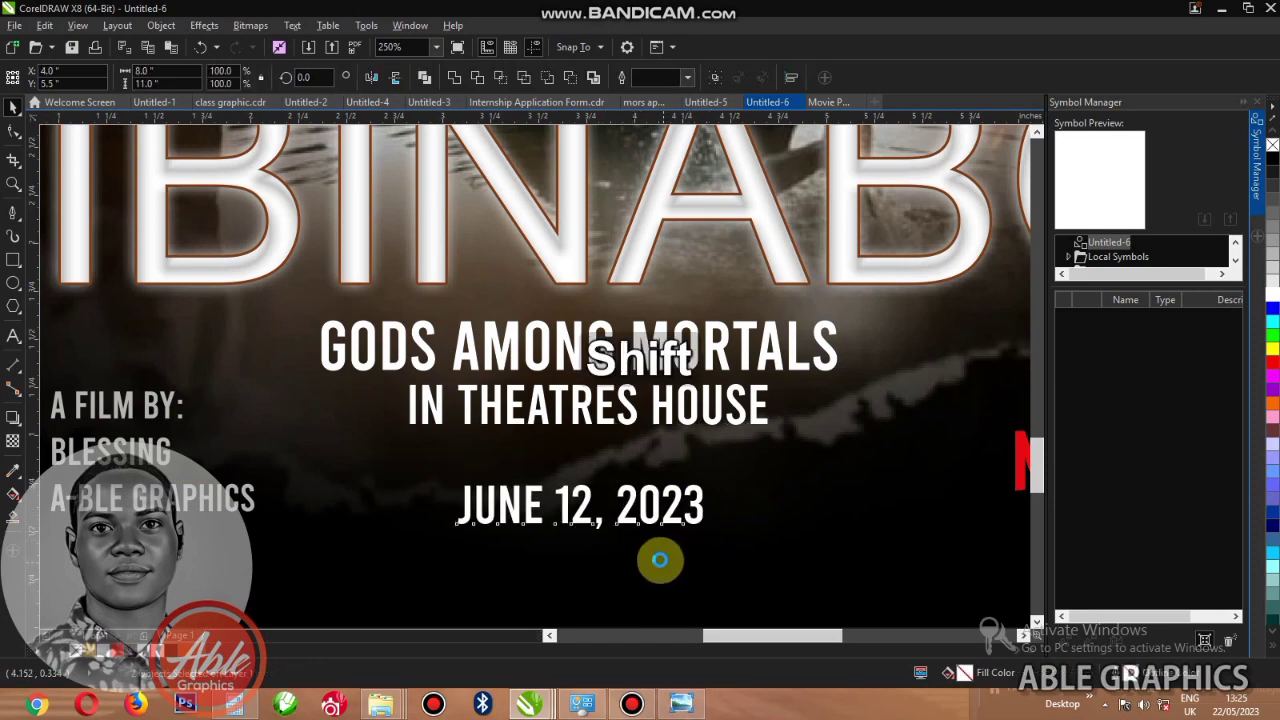
key(c)
scroll(649, 452, down, 1)
click(628, 430)
shift+click(561, 509)
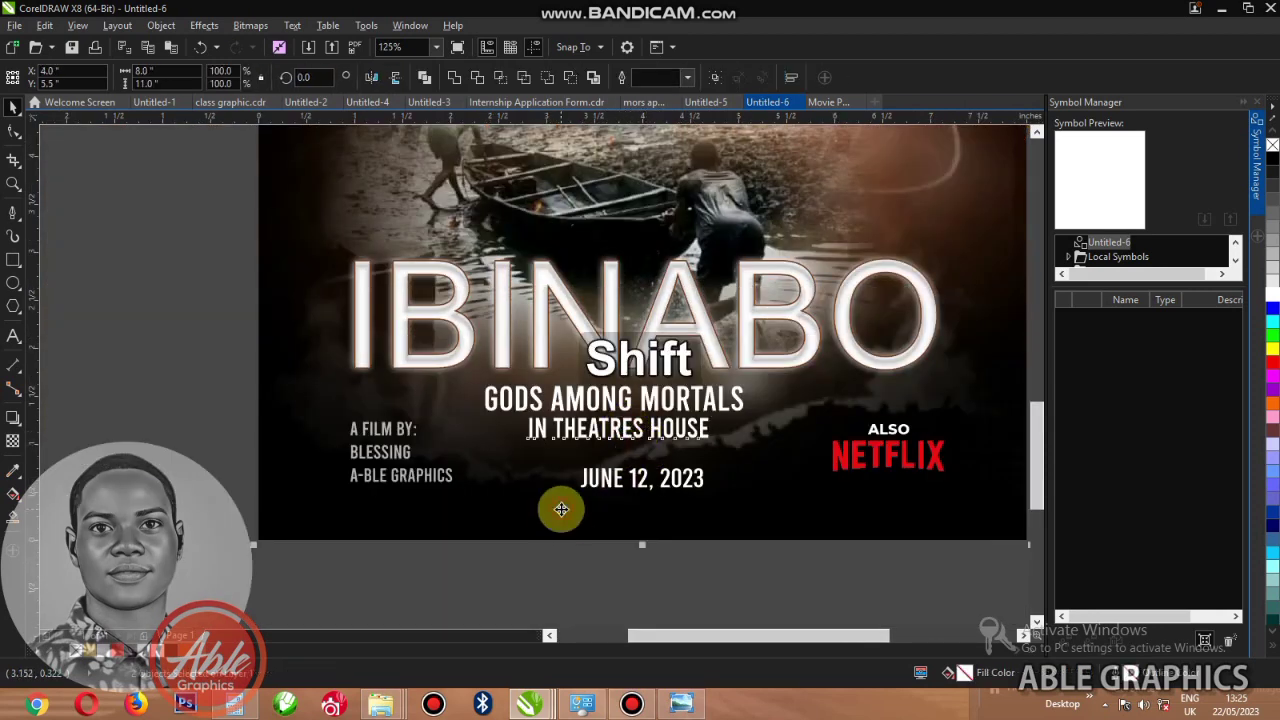
key(c)
shift+click(603, 408)
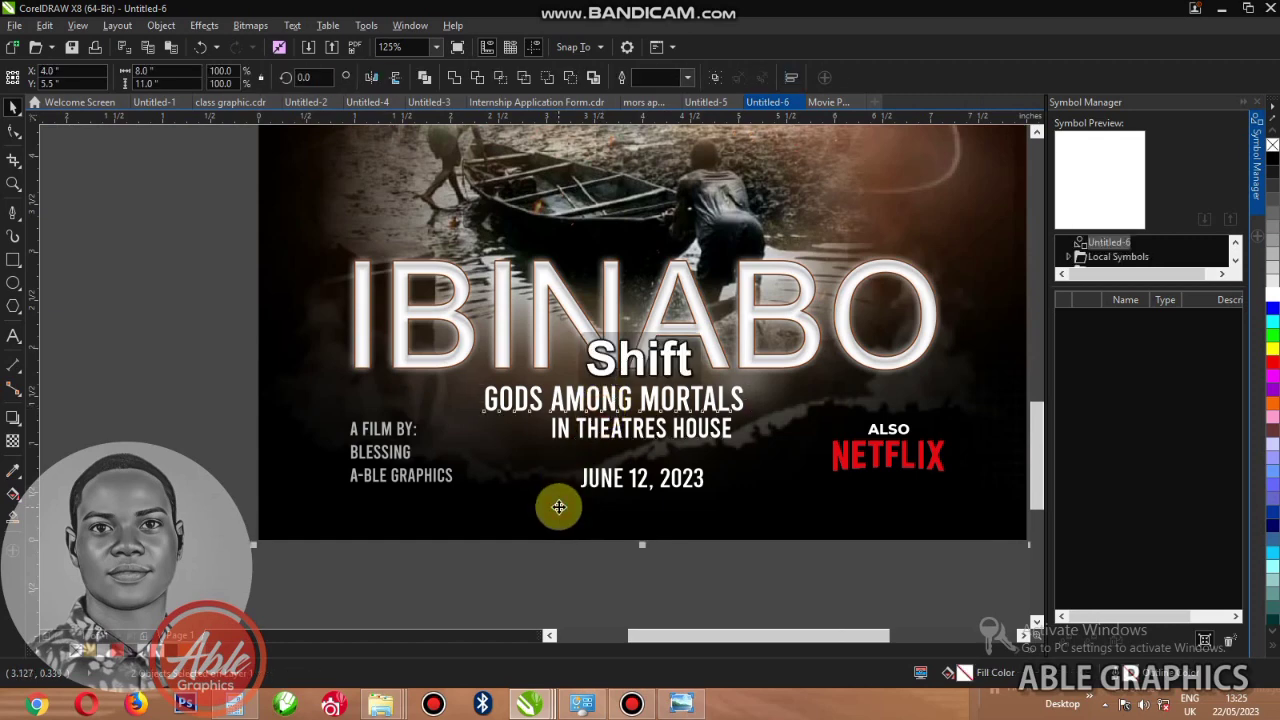
key(c)
- Fit the whole poster in view and preview it full screen
scroll(702, 518, down, 4)
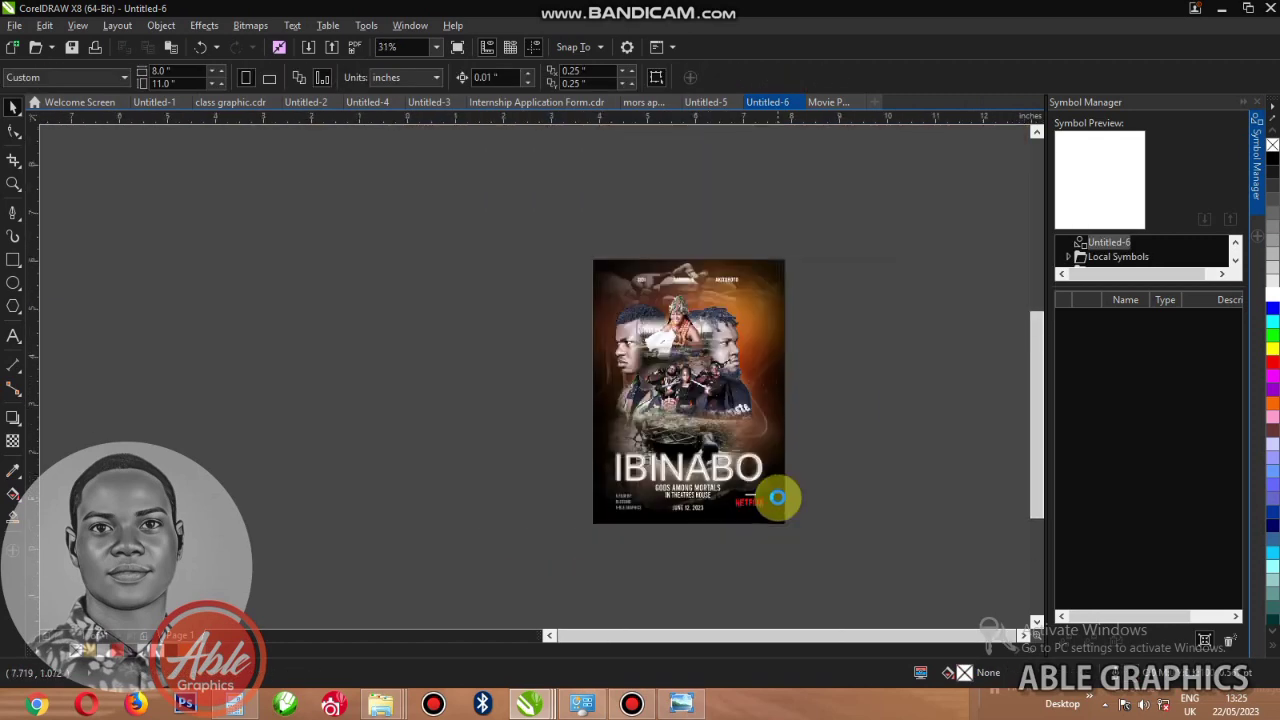
scroll(780, 494, up, 1)
key(F4)
key(F9)
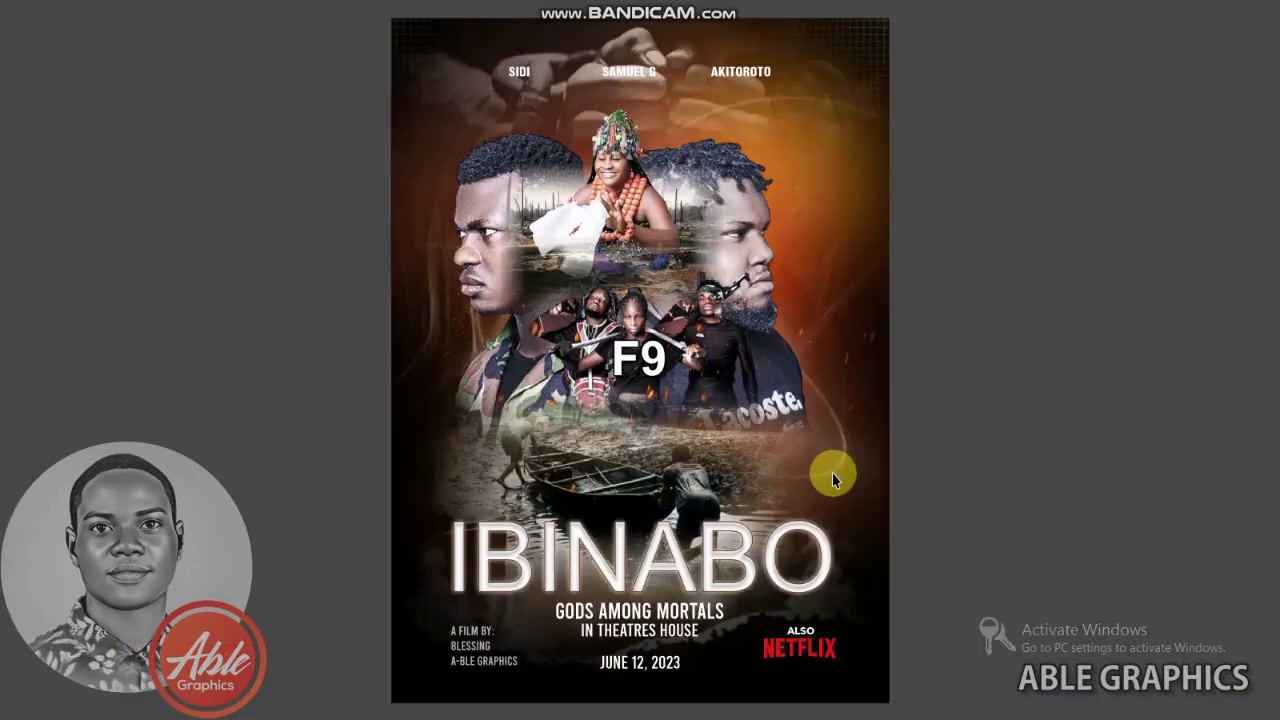